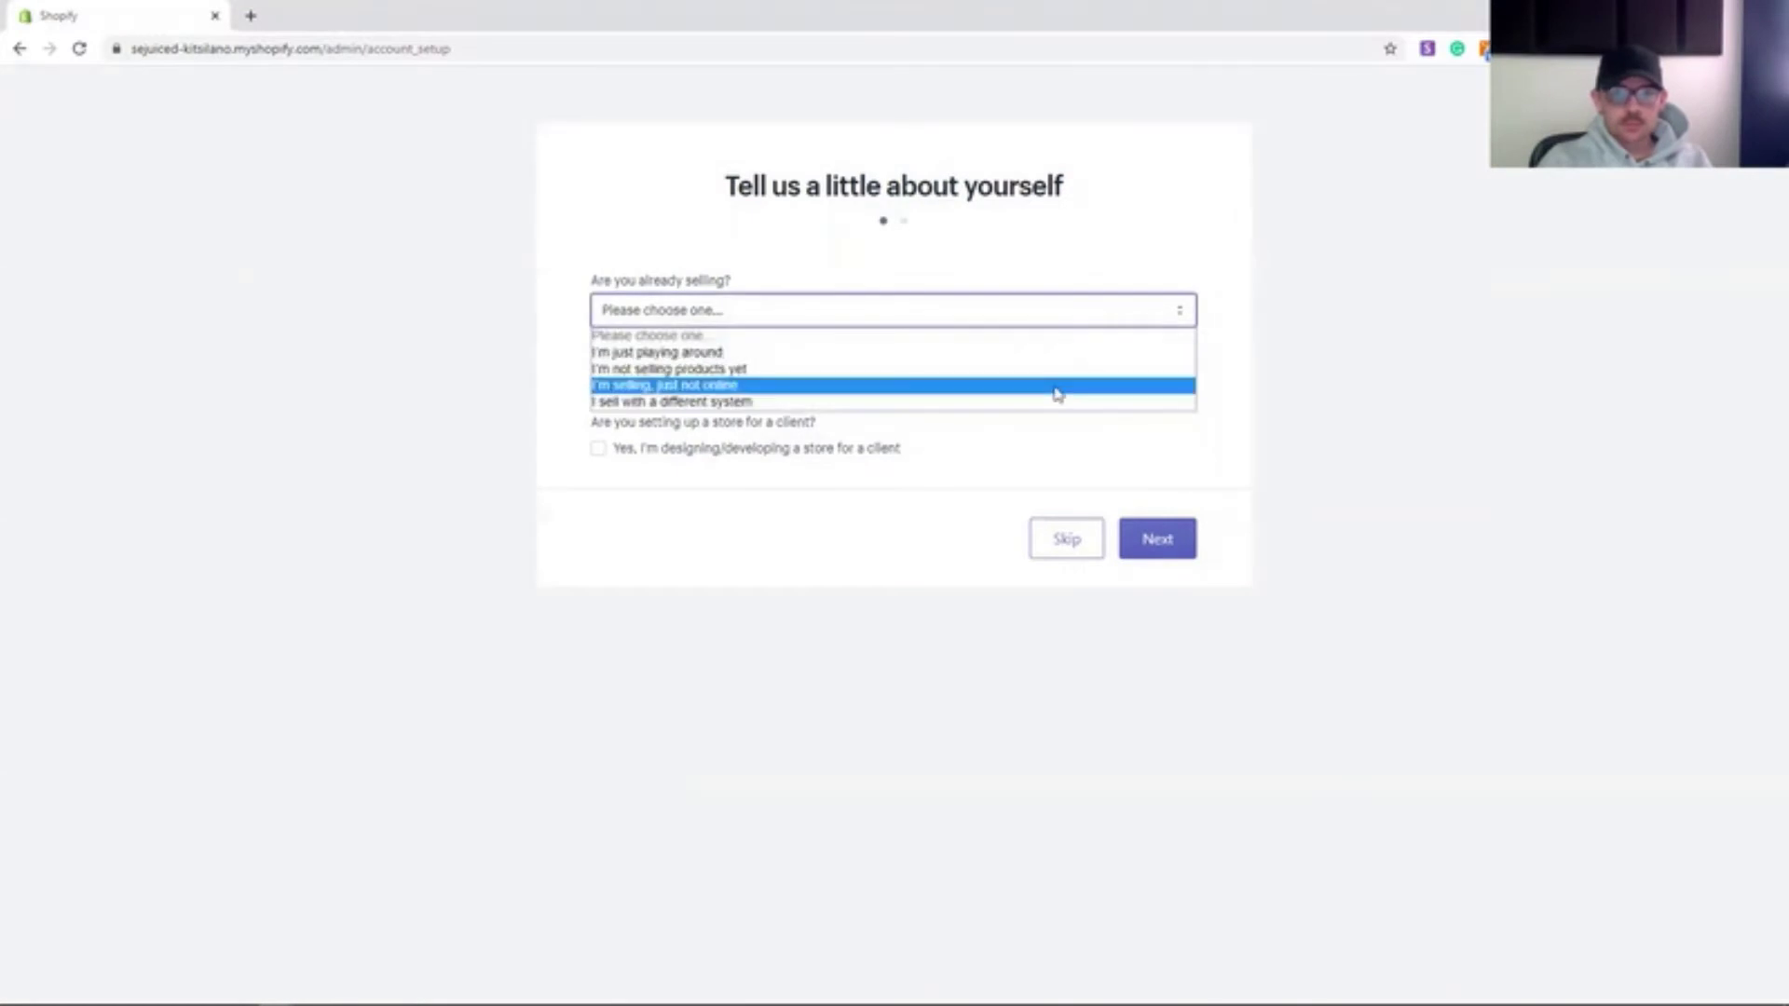
# - Answer that you sell in brick-and-mortar retail stores with $5,000–$50,000 CAD revenue
pyautogui.click(1155, 456)
pyautogui.click(597, 500)
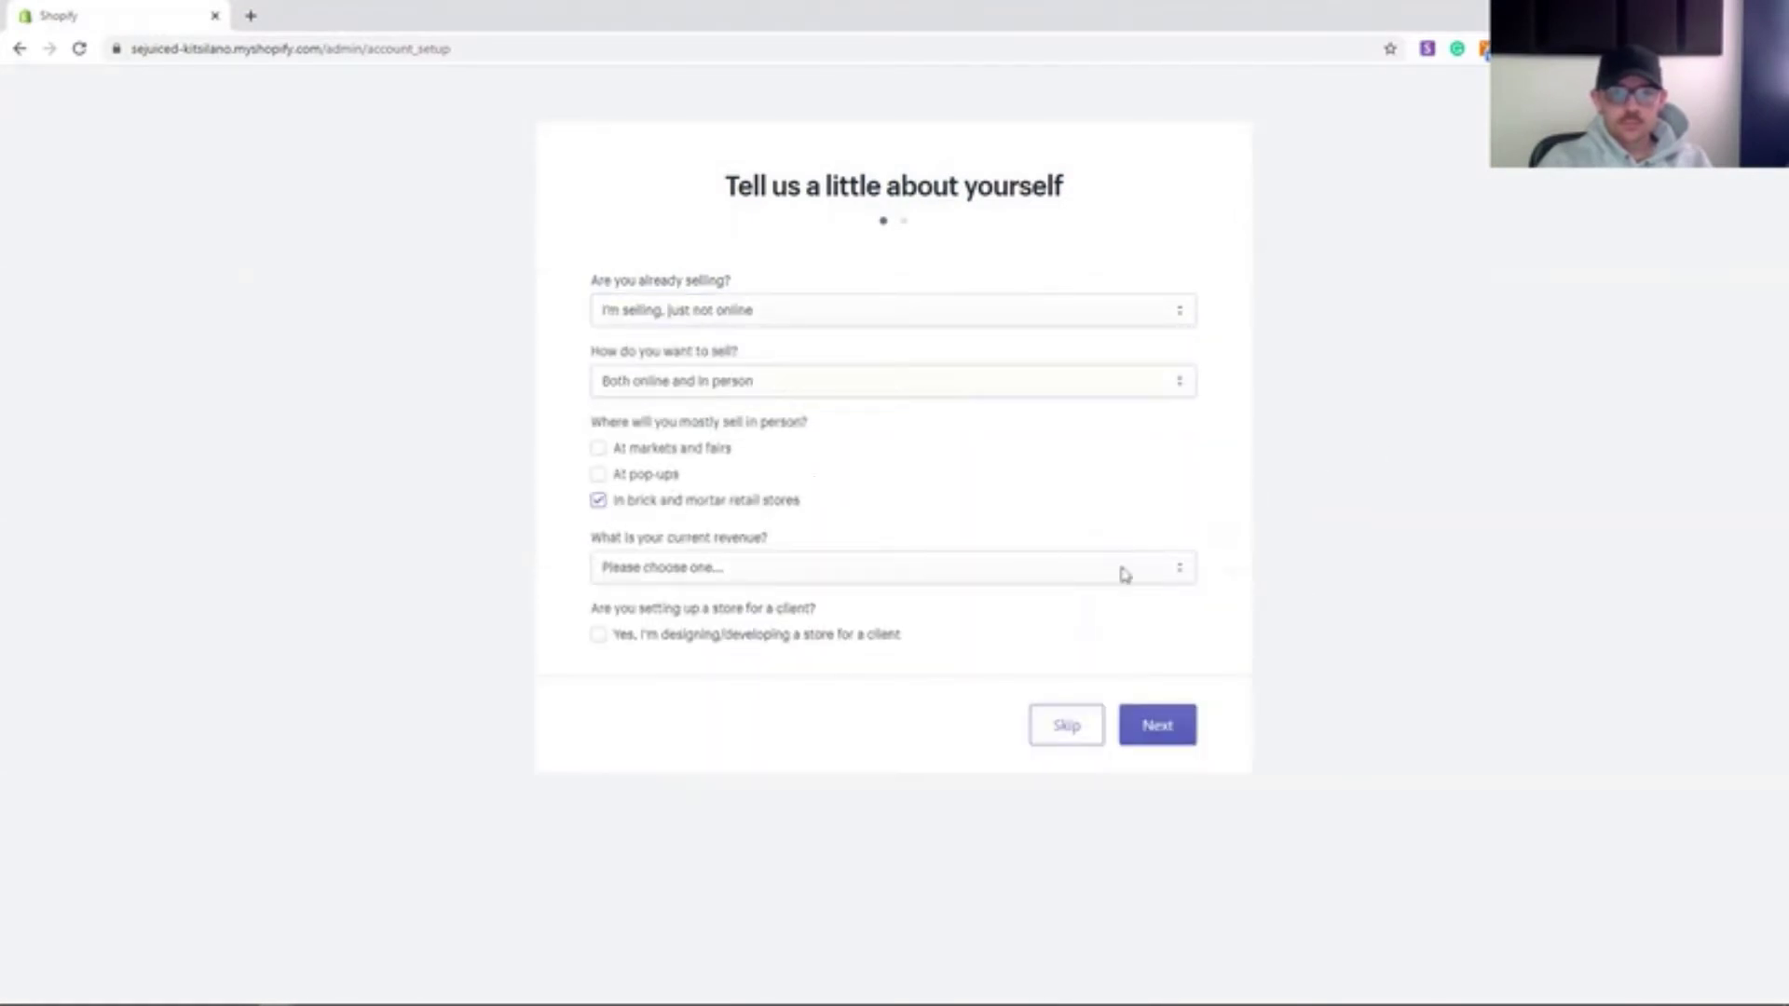
pyautogui.click(1127, 567)
pyautogui.click(1039, 643)
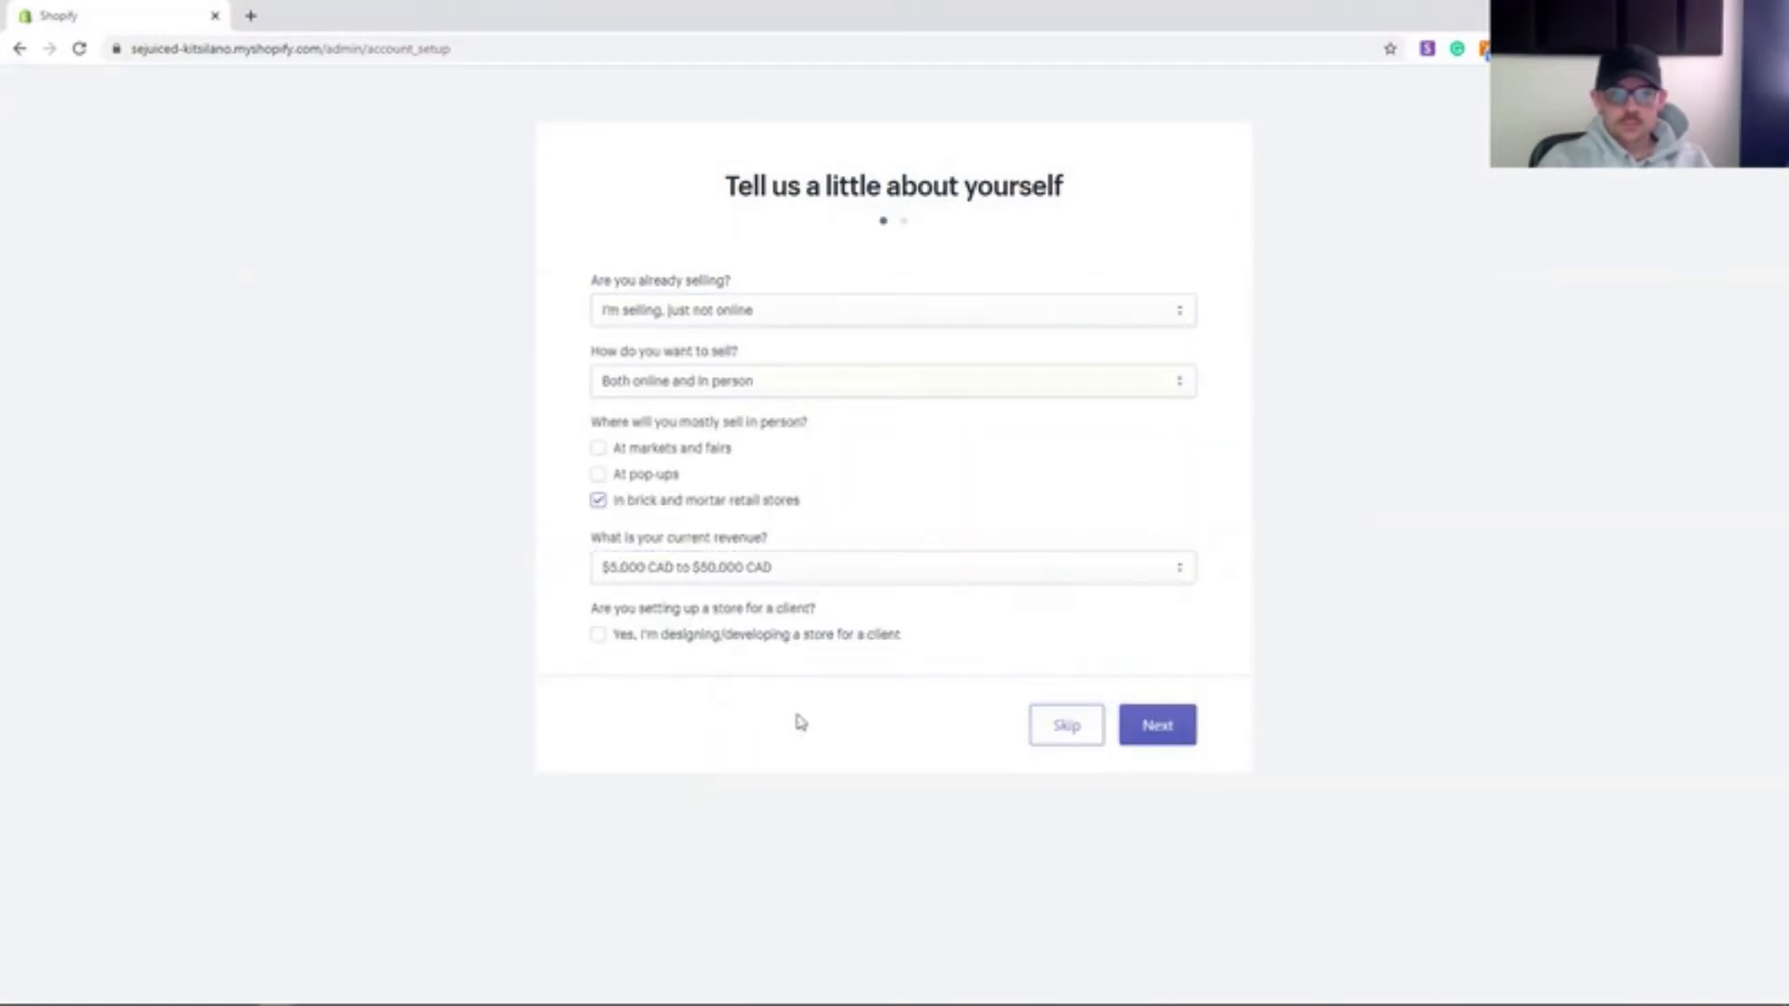
pyautogui.click(1157, 725)
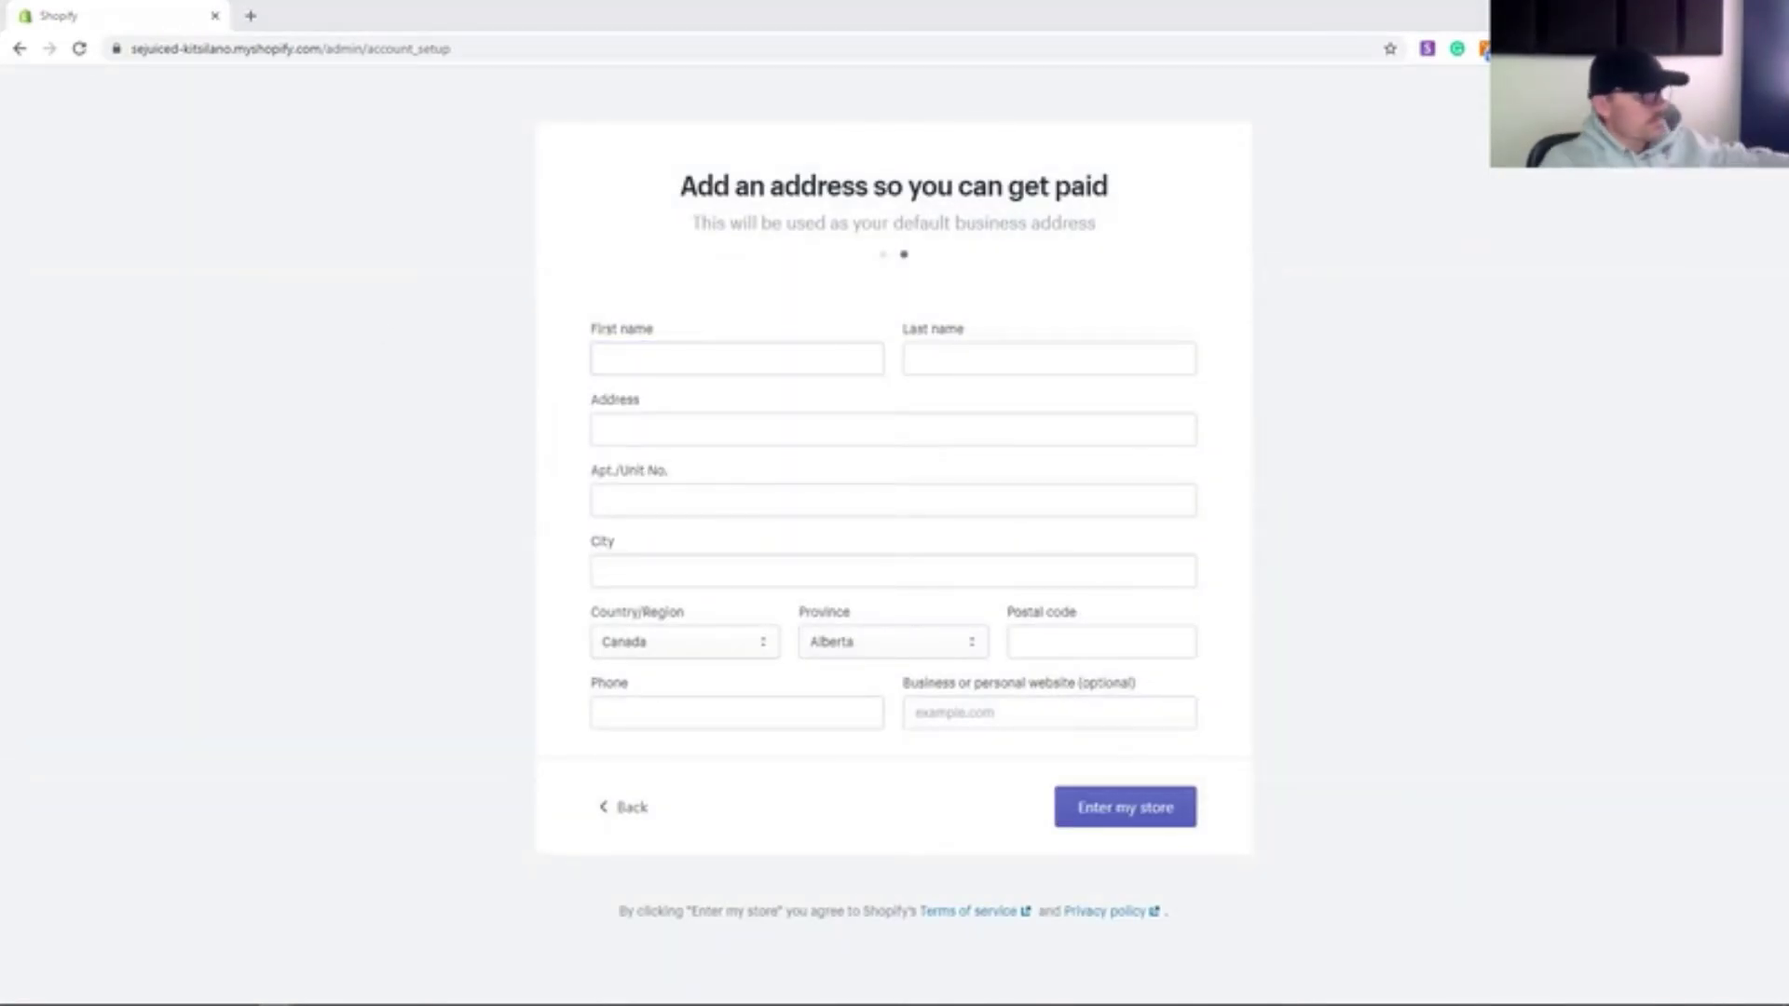
# - Fill in the business street address, Vancouver, British Columbia, postal code and phone
pyautogui.click(891, 428)
pyautogui.click(607, 467)
pyautogui.click(727, 361)
pyautogui.click(730, 578)
pyautogui.write('Vancouver')
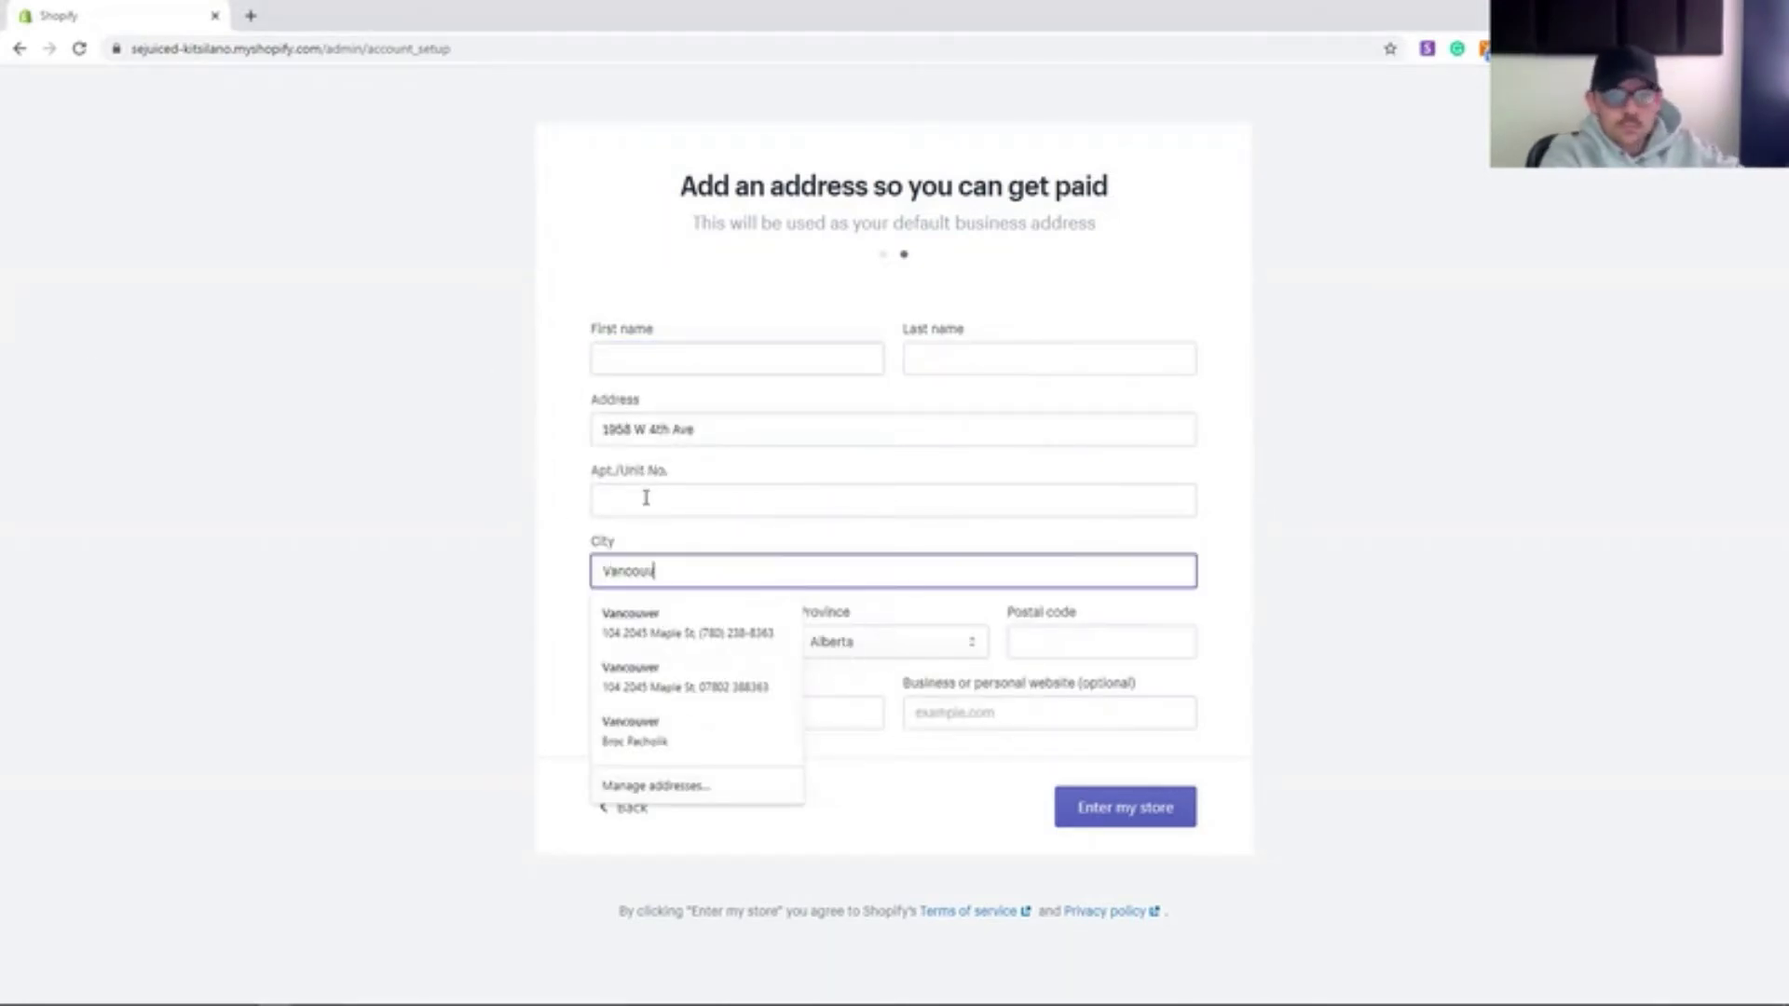
pyautogui.click(893, 641)
pyautogui.click(931, 703)
pyautogui.click(799, 714)
pyautogui.click(799, 751)
# - Enter the owner's first and last name and submit to enter the store
pyautogui.click(782, 359)
pyautogui.write('Broc')
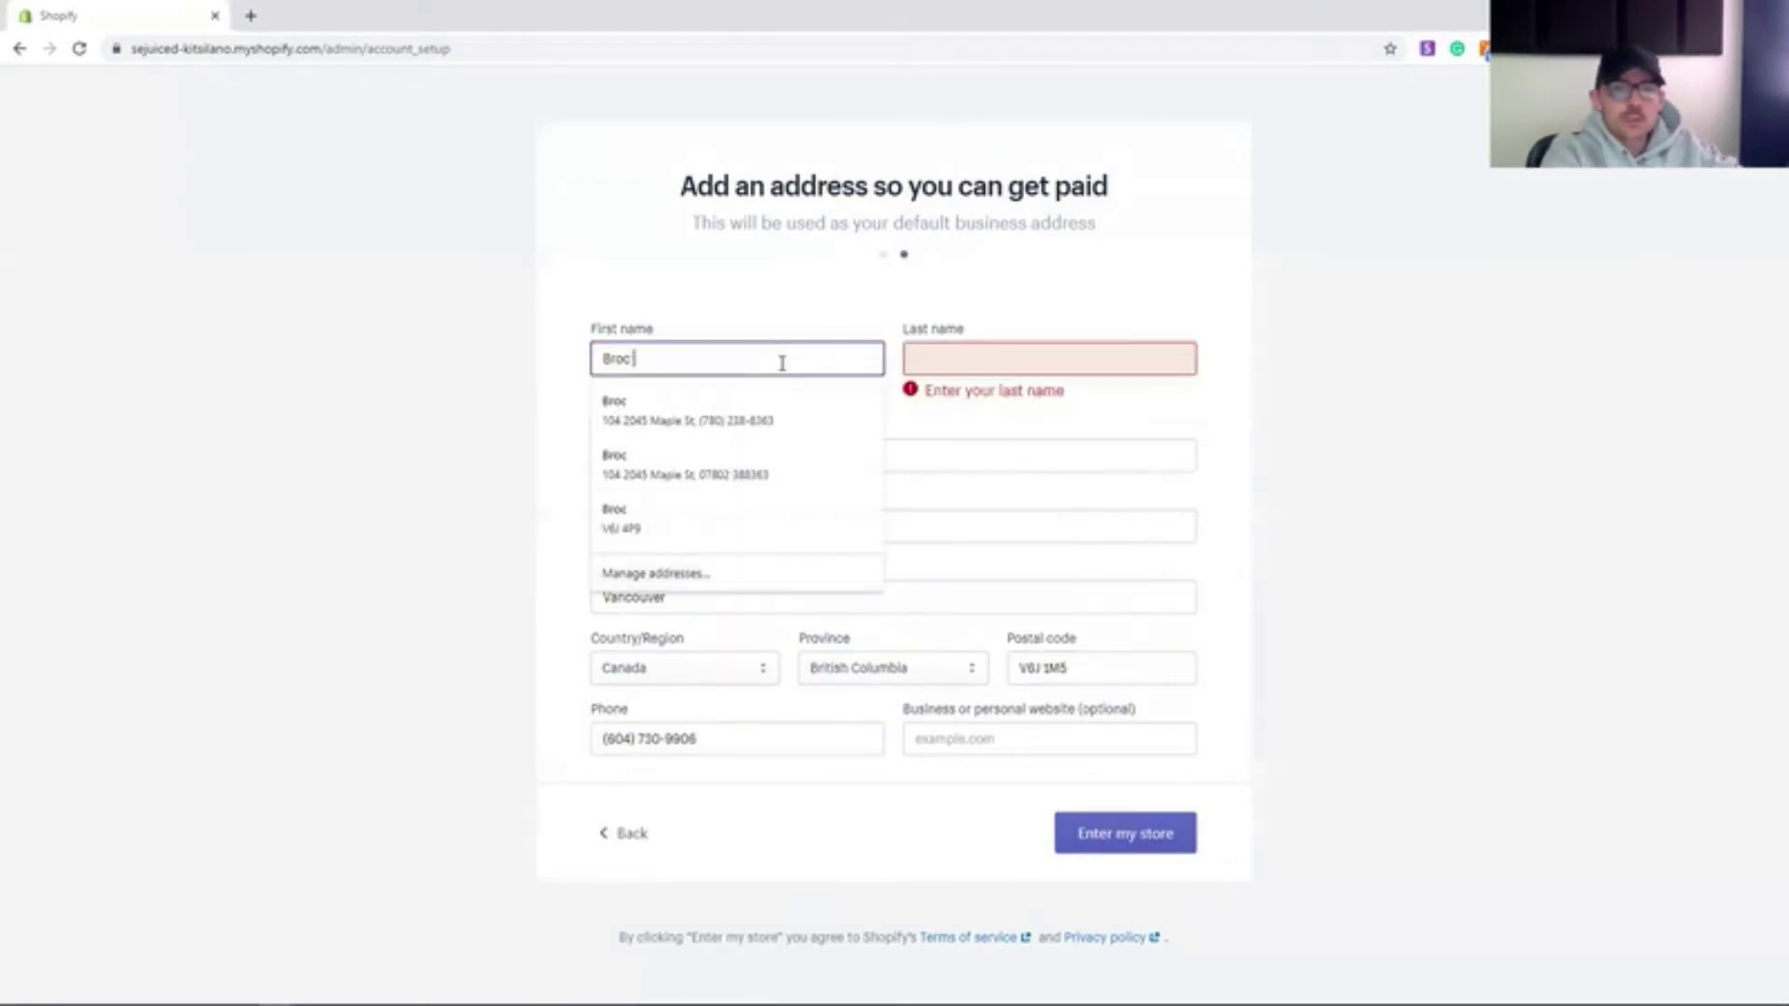
pyautogui.press('Tab')
pyautogui.write('P')
pyautogui.press('Return')
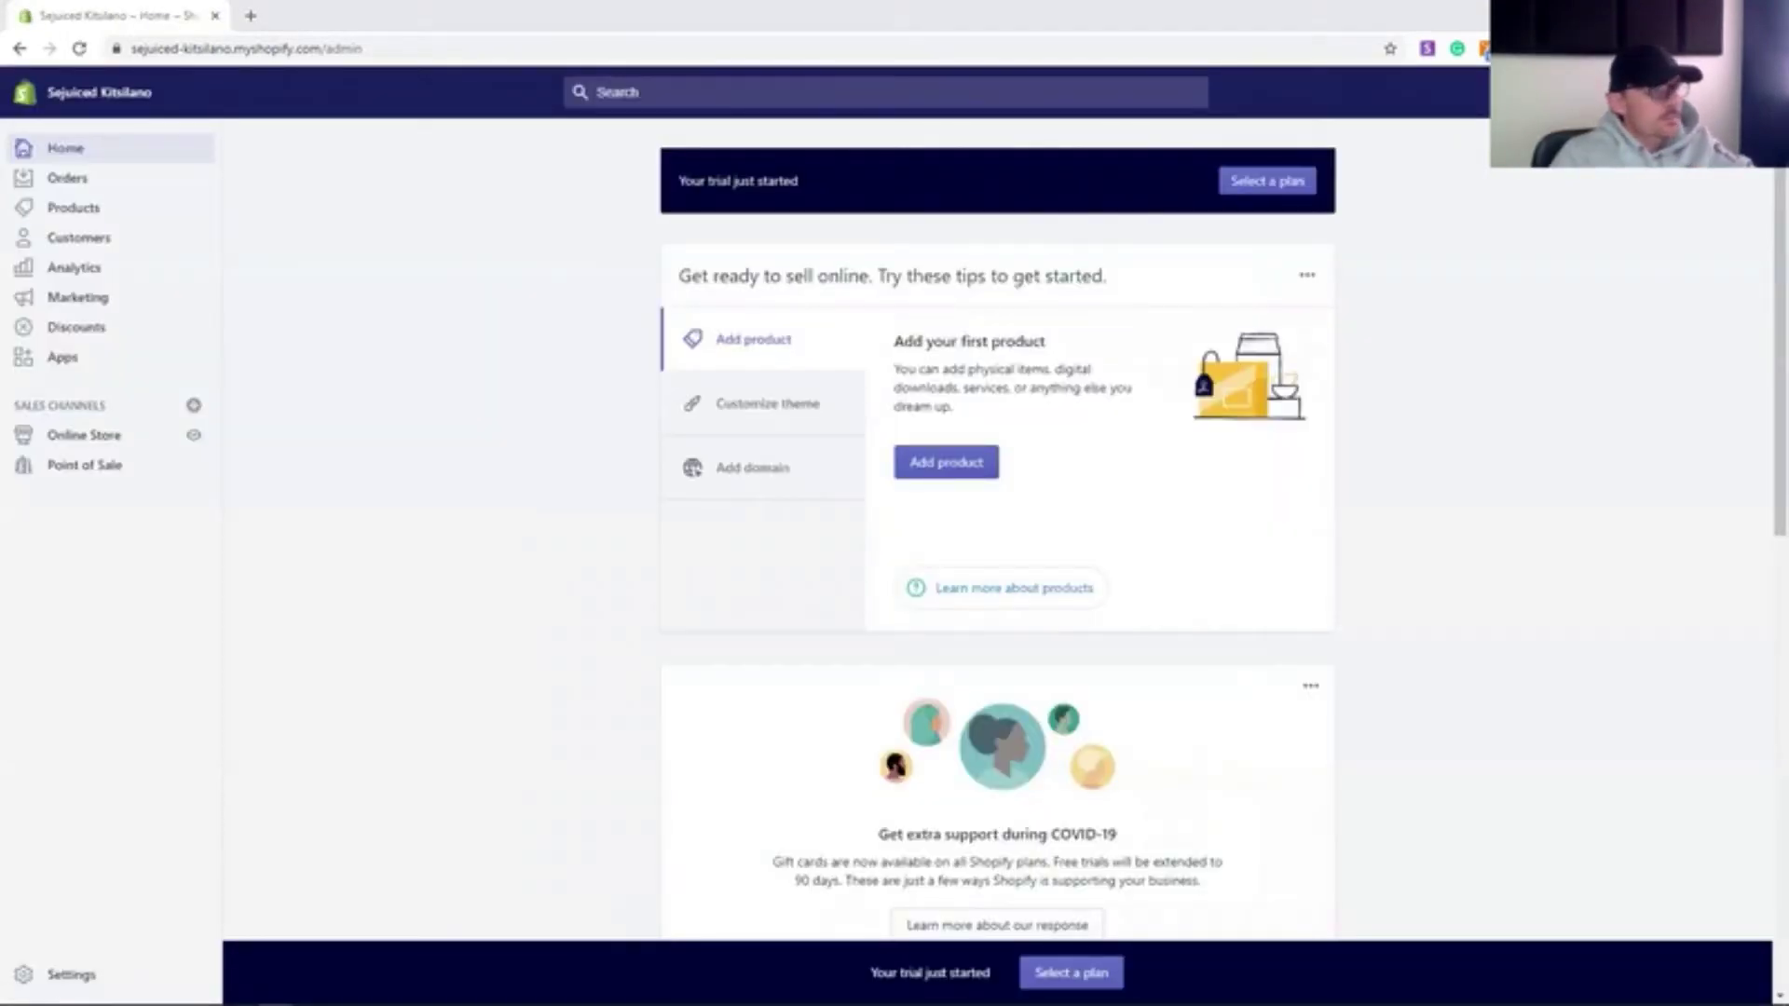
# - Start a new Power House product described as quinoa, grilled tempeh, steamed veggies, peanut-carrot sauce
pyautogui.click(103, 213)
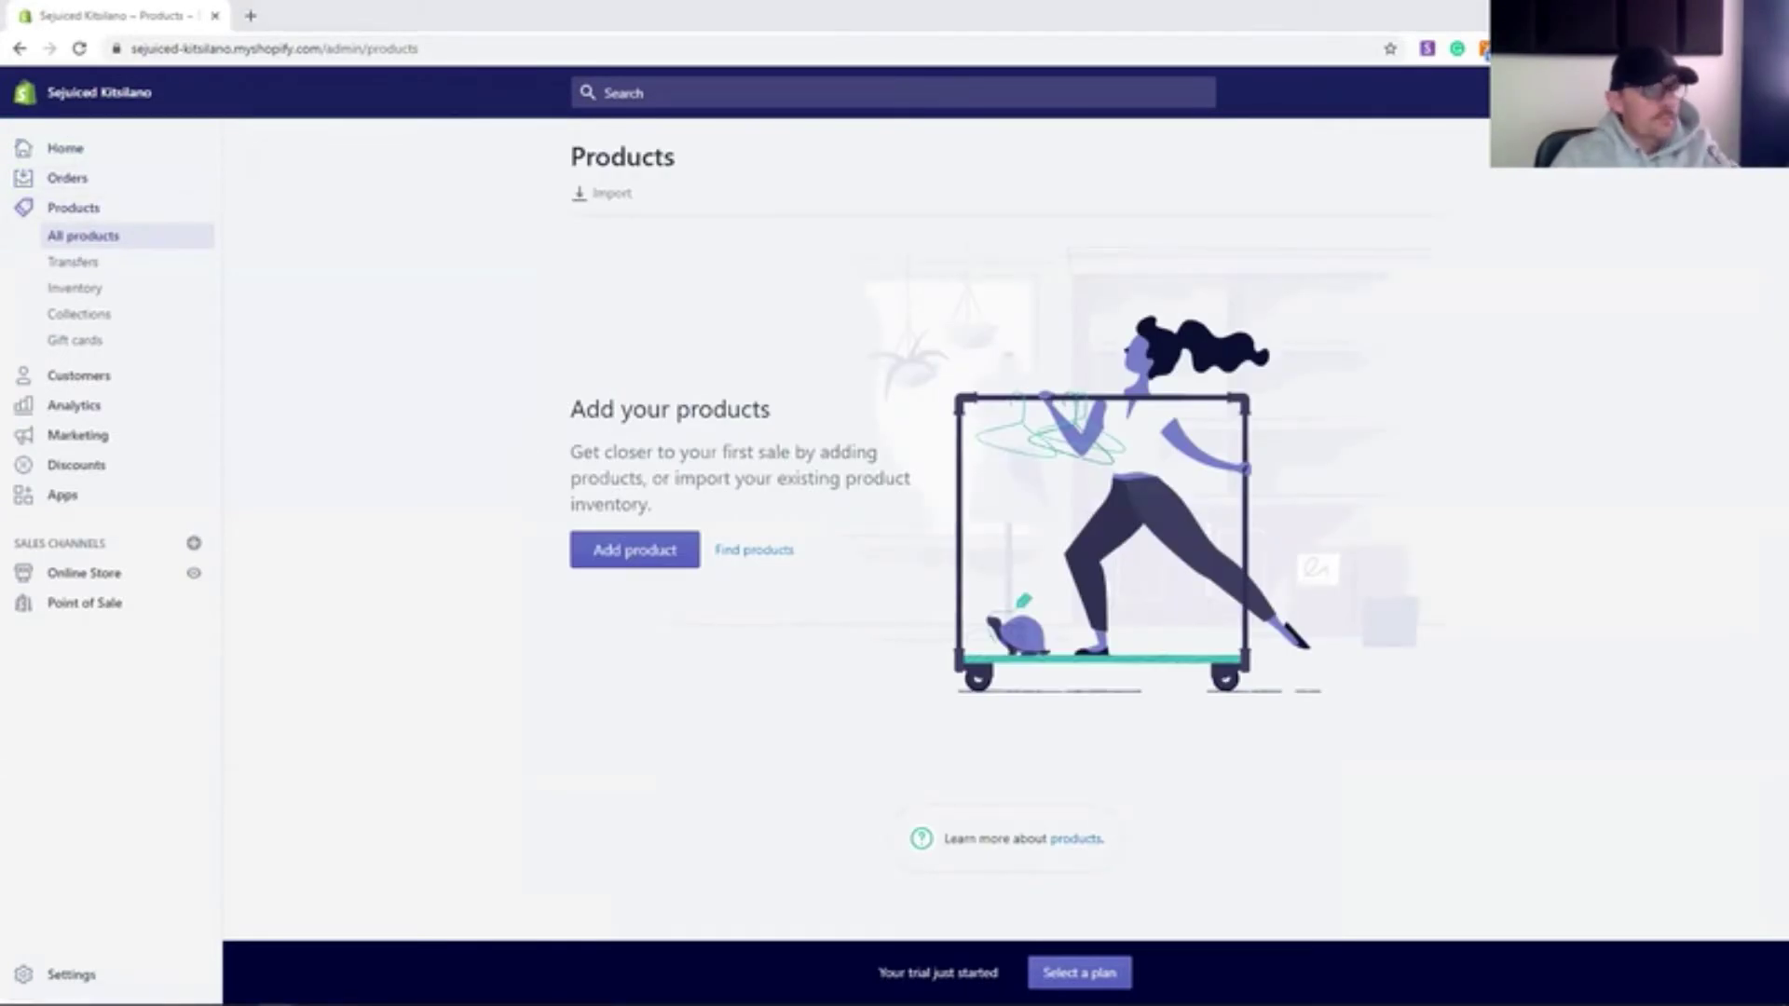
pyautogui.click(685, 556)
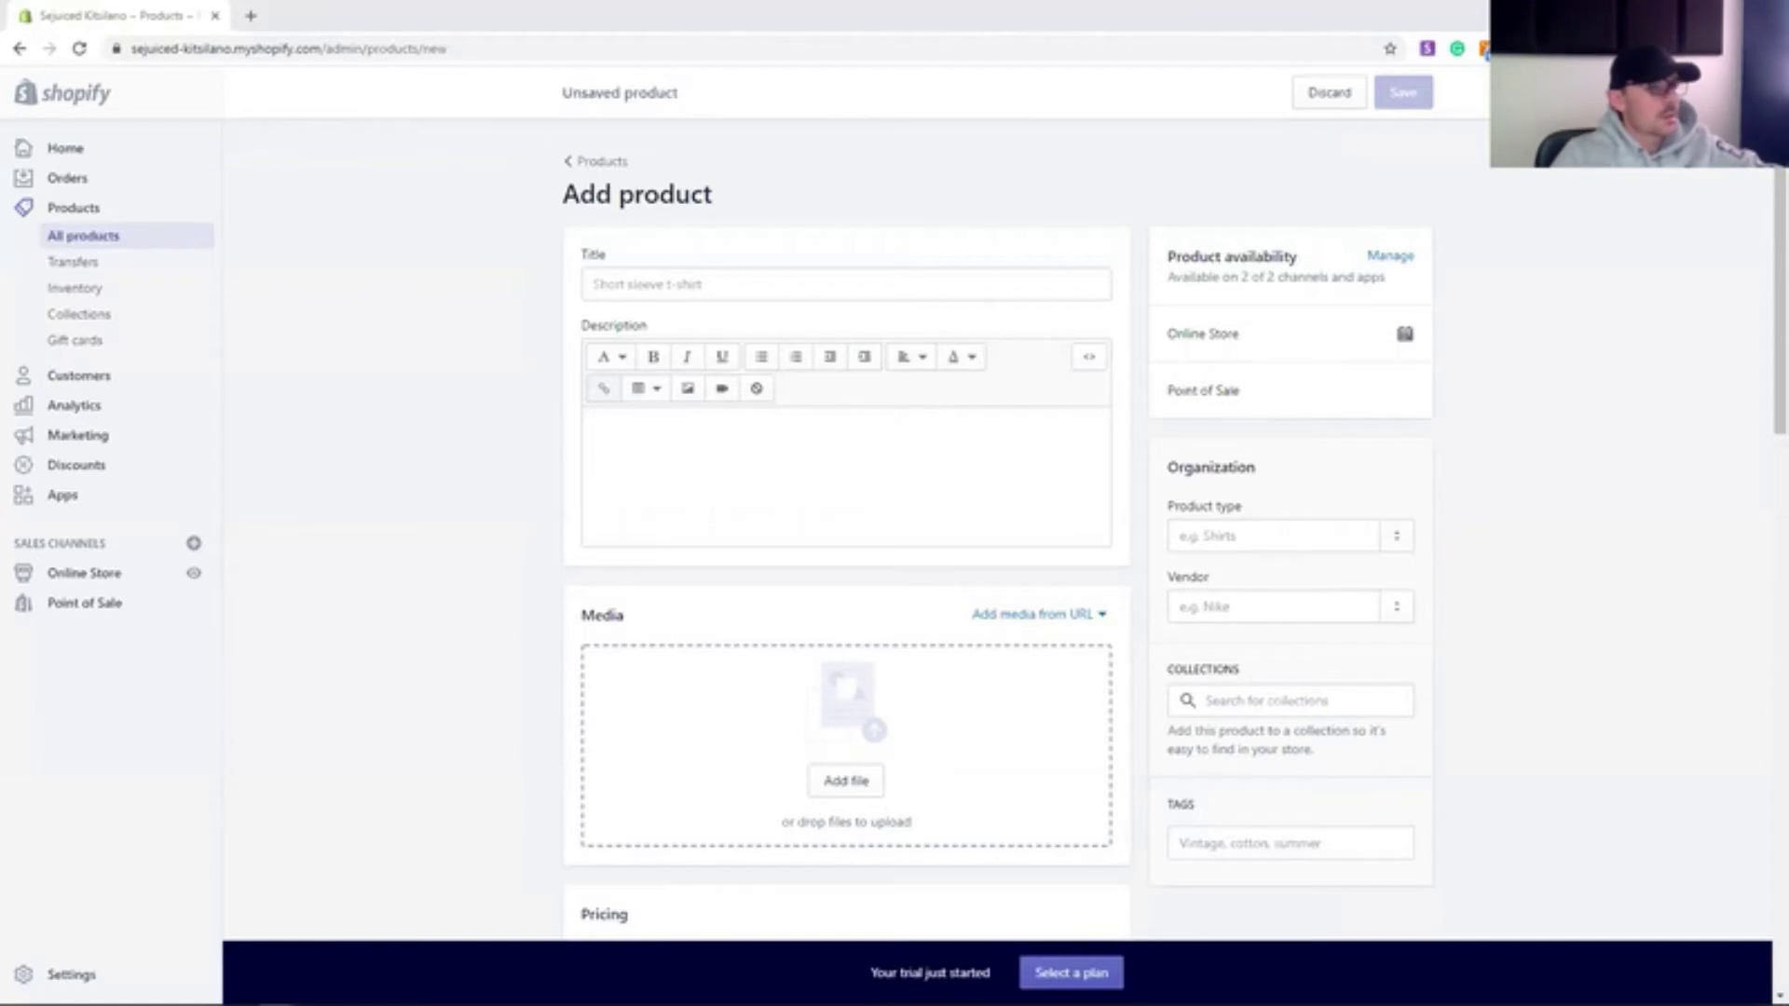
pyautogui.click(779, 279)
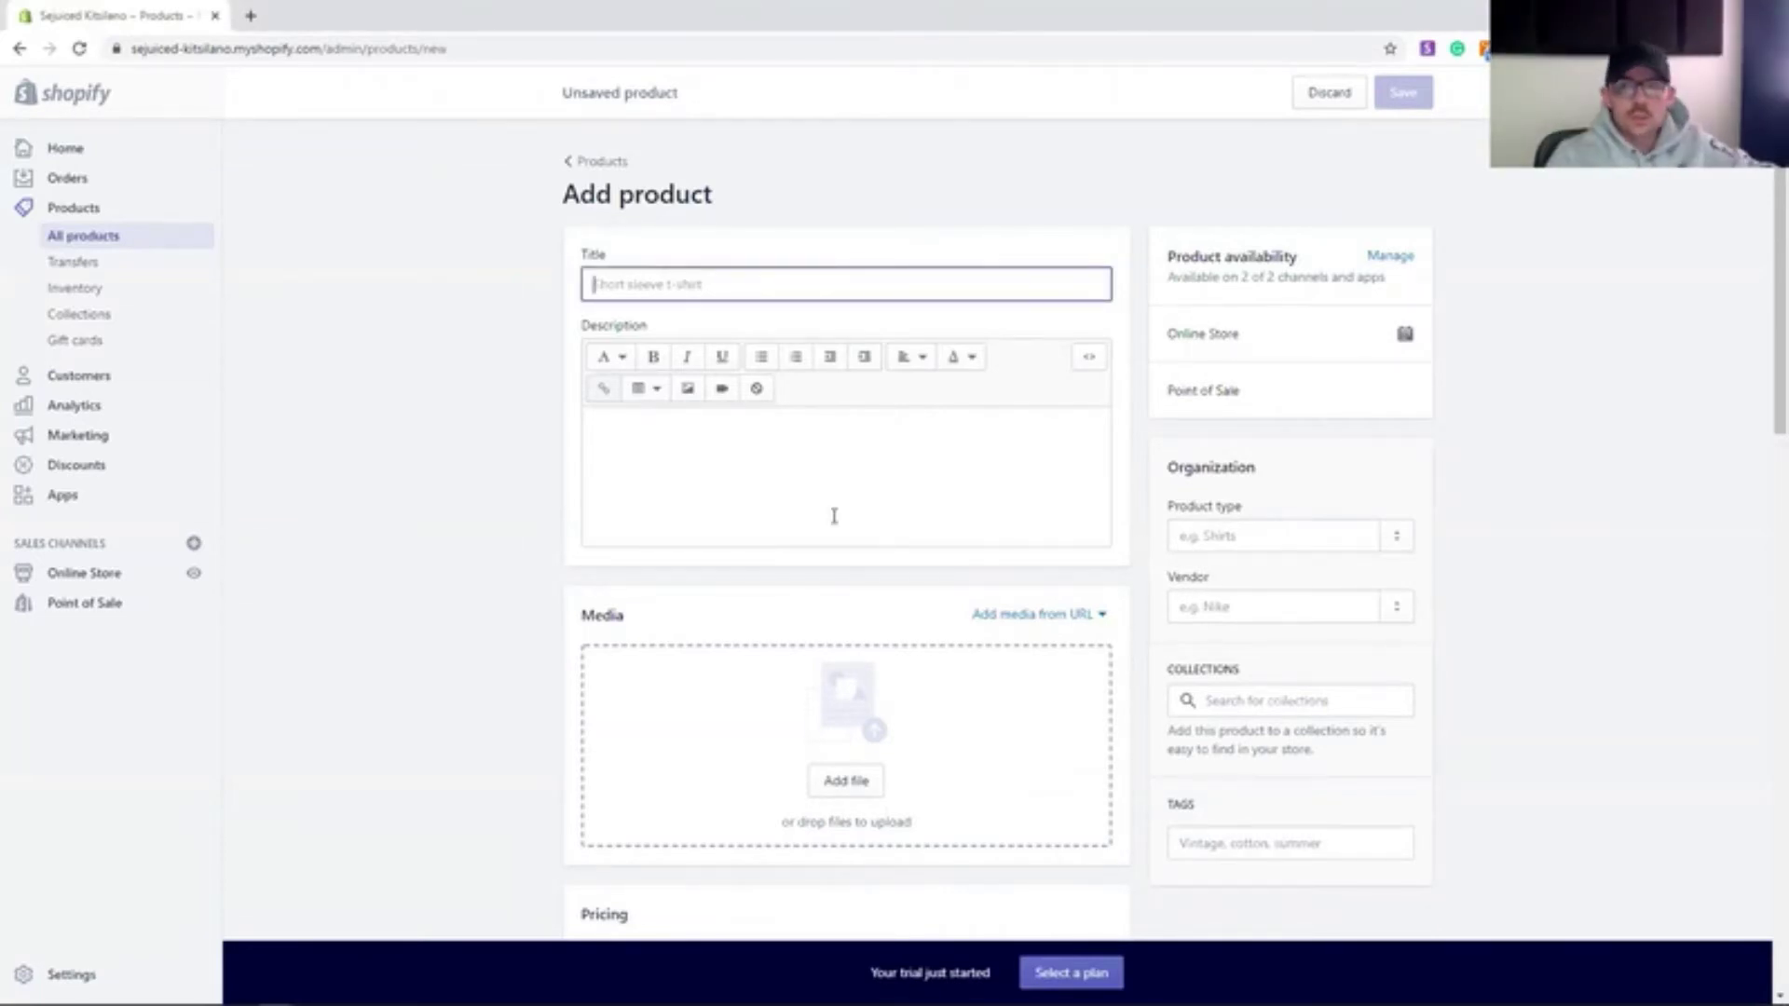
pyautogui.write('Soups')
pyautogui.hotkey('ctrl', 'a')
pyautogui.write('POwer ')
pyautogui.write('O')
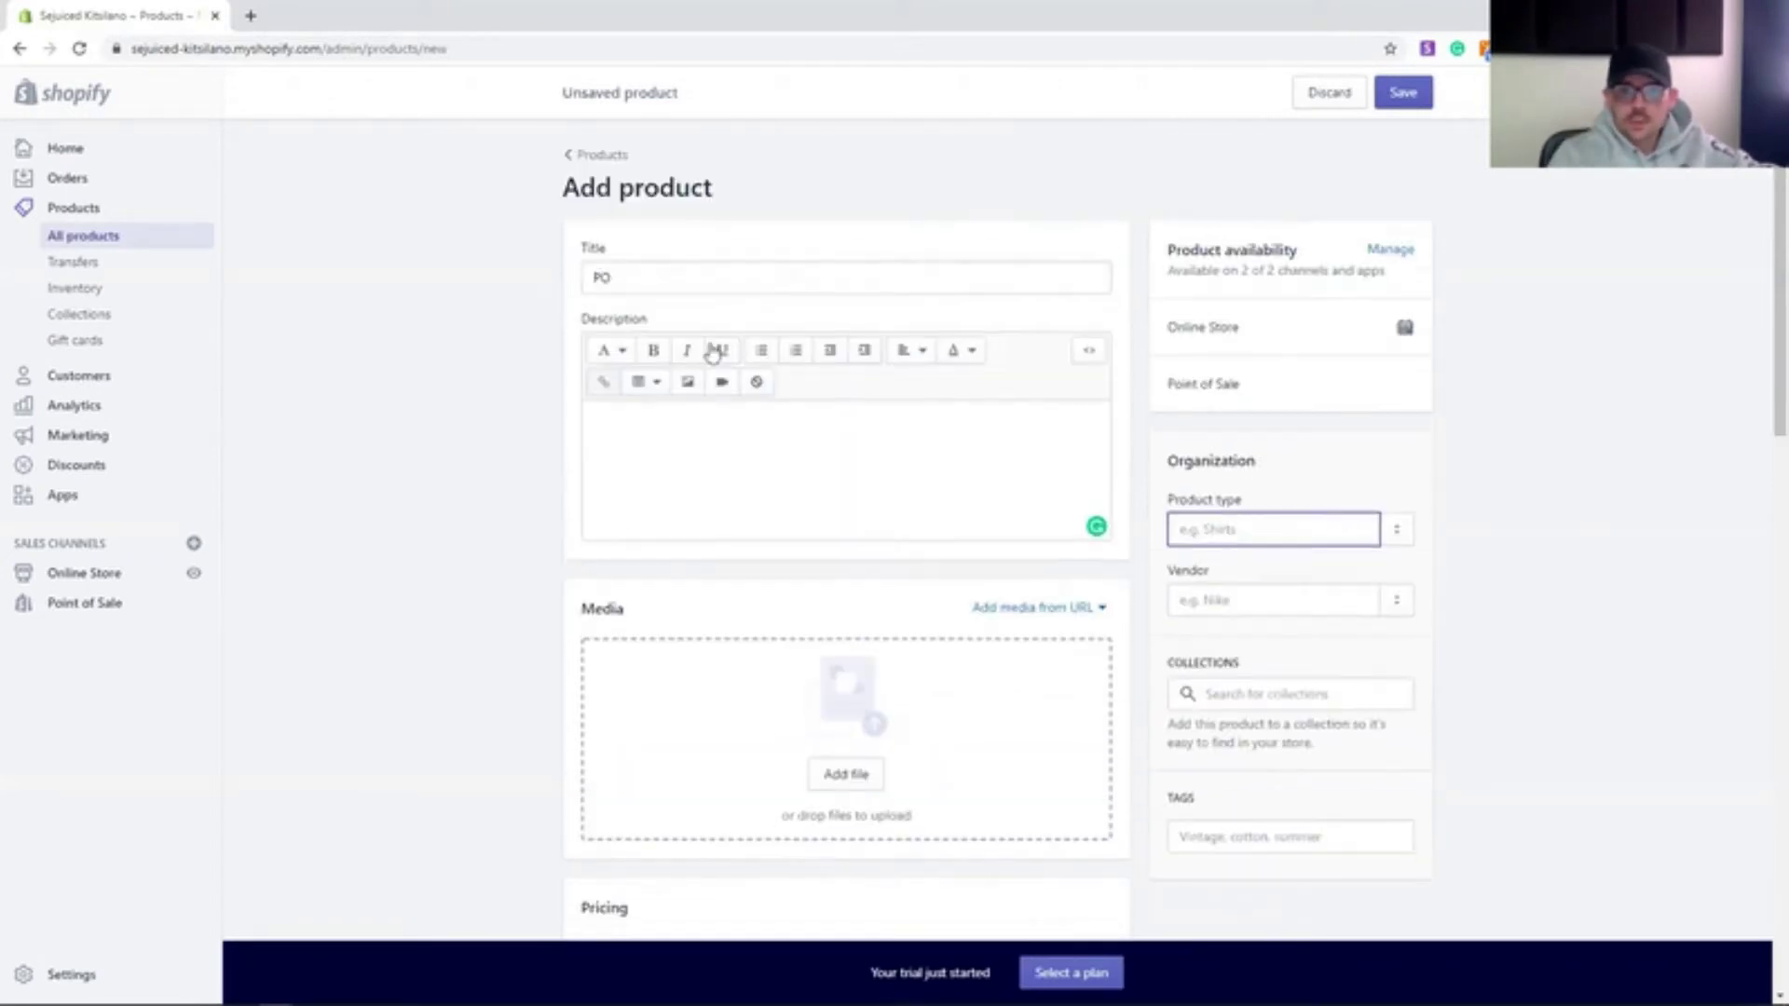
pyautogui.click(722, 438)
pyautogui.write('quinois, grilled tempeh, steamed veggies, creamy peanut-carrot sauc')
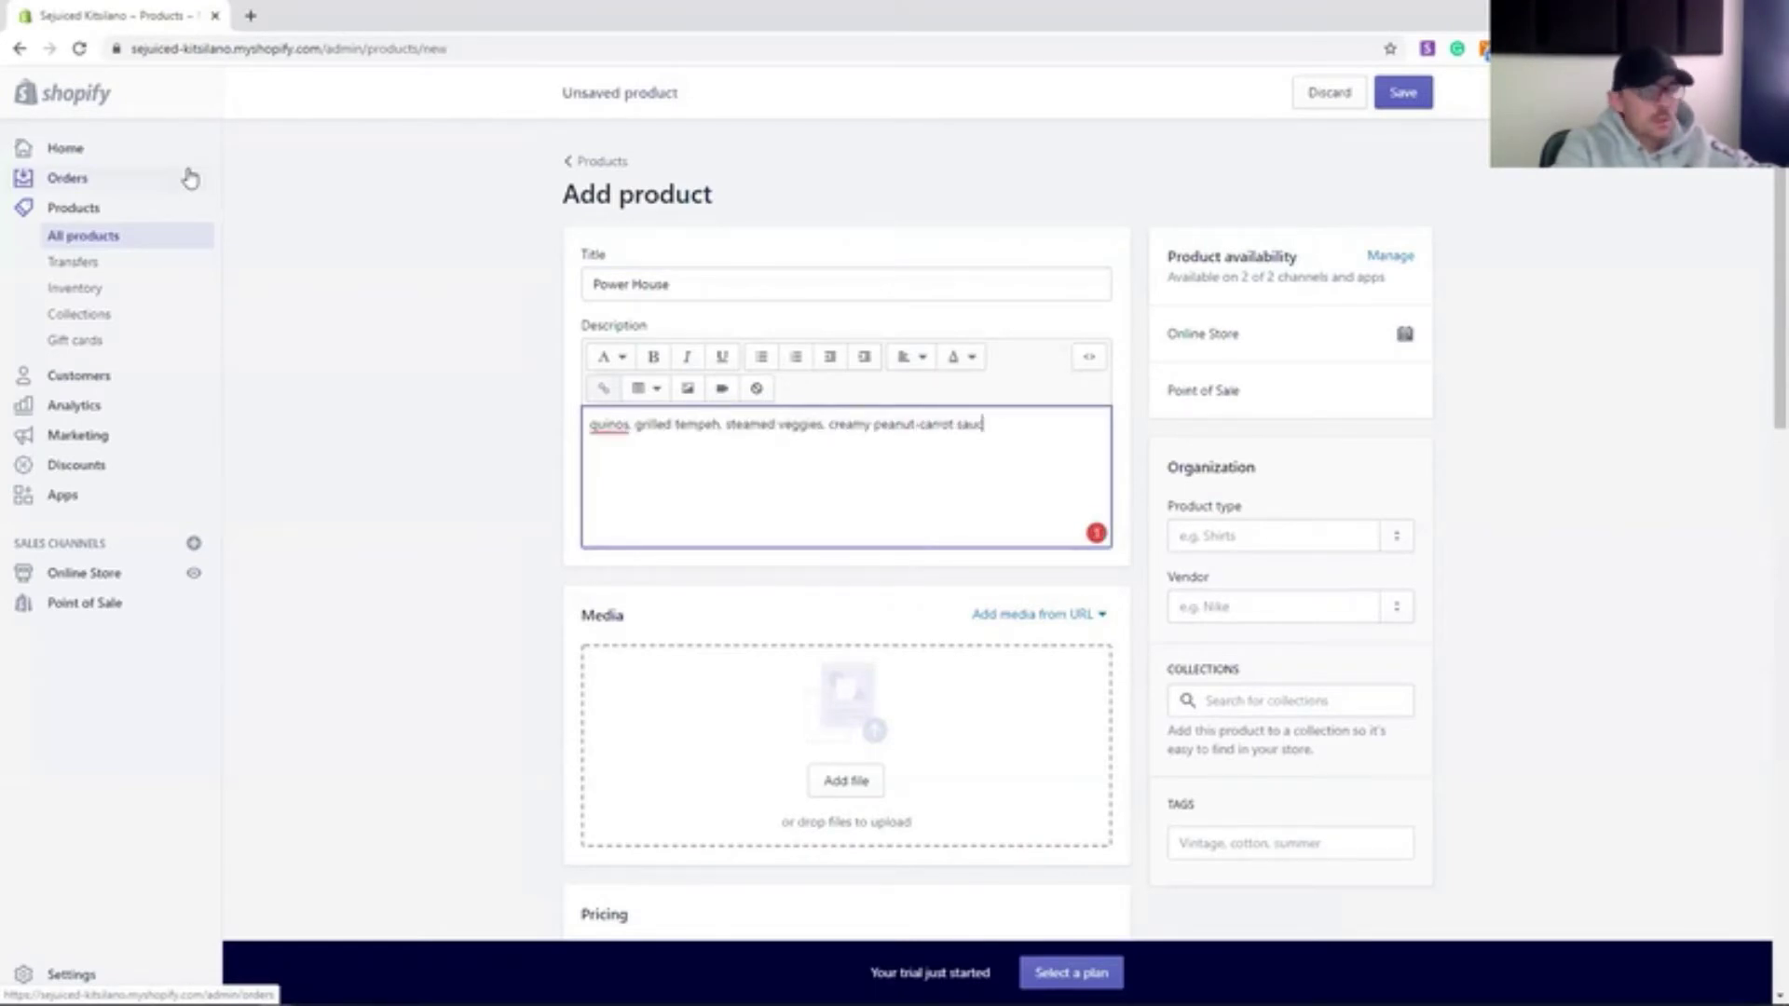
pyautogui.press('Tab')
# - Set the cost per item to $14.00 and stop tracking inventory quantity
pyautogui.scroll(-2, 533, 687)
pyautogui.click(747, 516)
pyautogui.write('14.00')
pyautogui.click(653, 660)
pyautogui.scroll(-2, 631, 713)
pyautogui.click(589, 593)
# - Mark Power House as not a physical product, save it, and return to all products
pyautogui.scroll(-2, 596, 573)
pyautogui.scroll(-2, 598, 572)
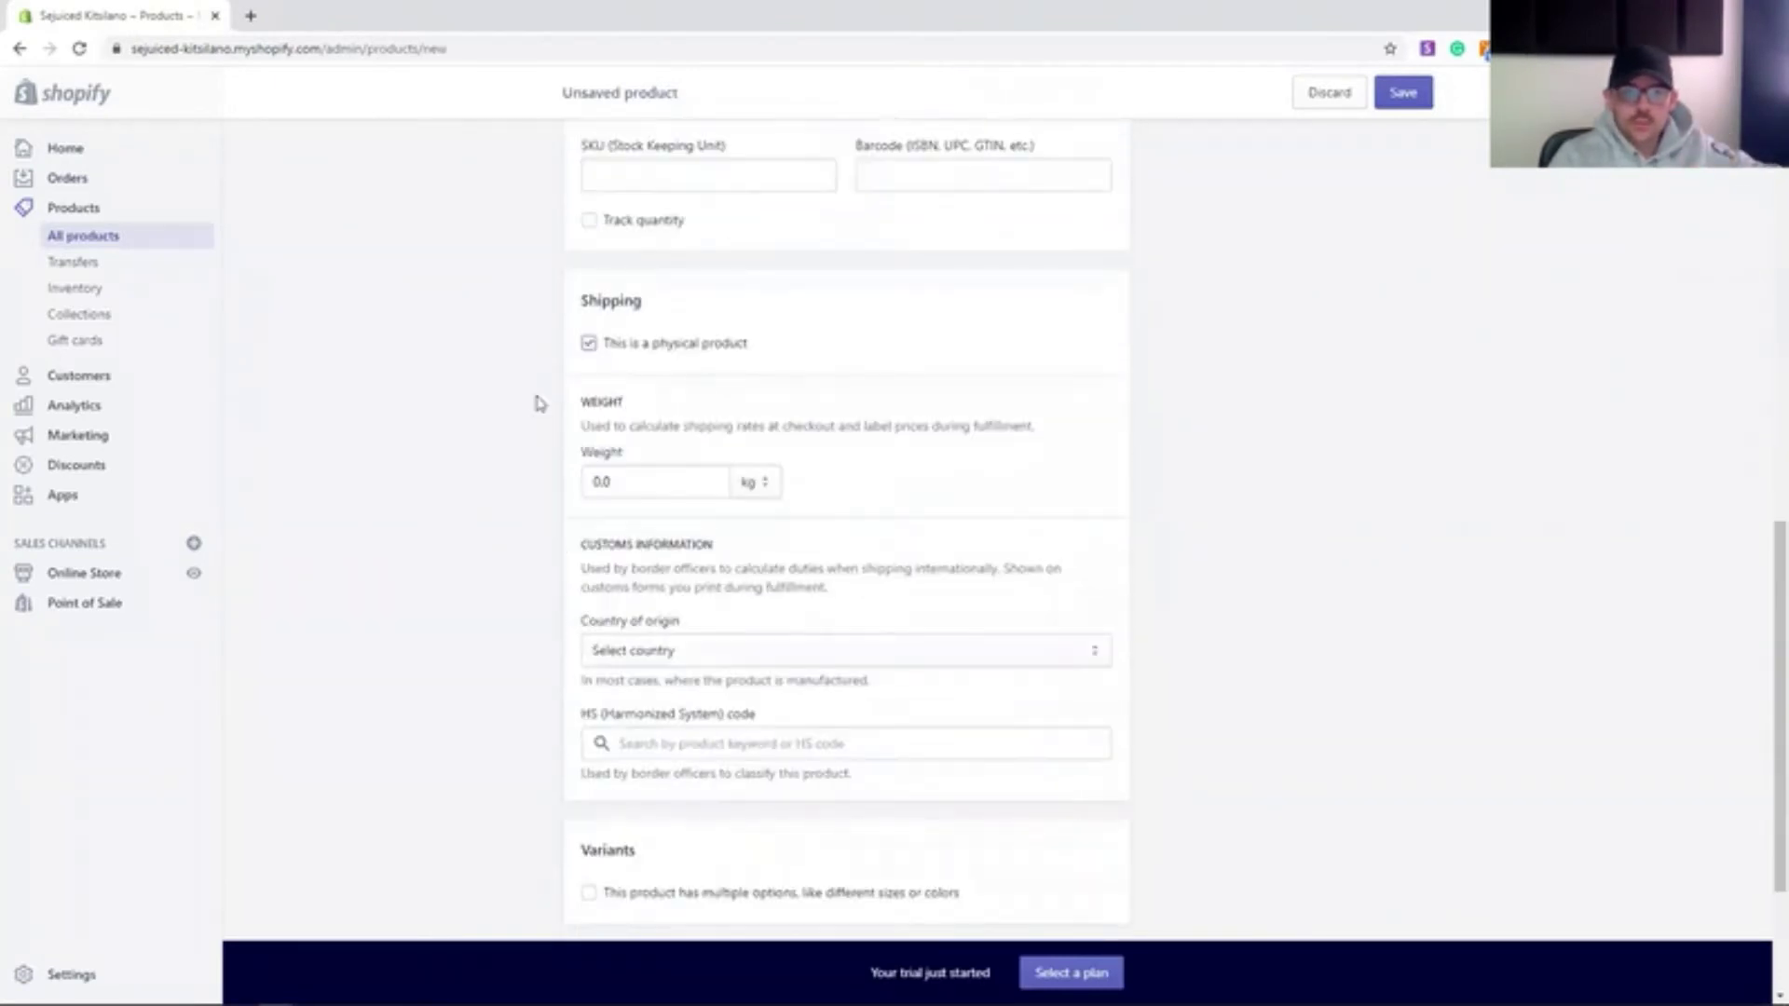
pyautogui.click(589, 344)
pyautogui.scroll(15, 1298, 744)
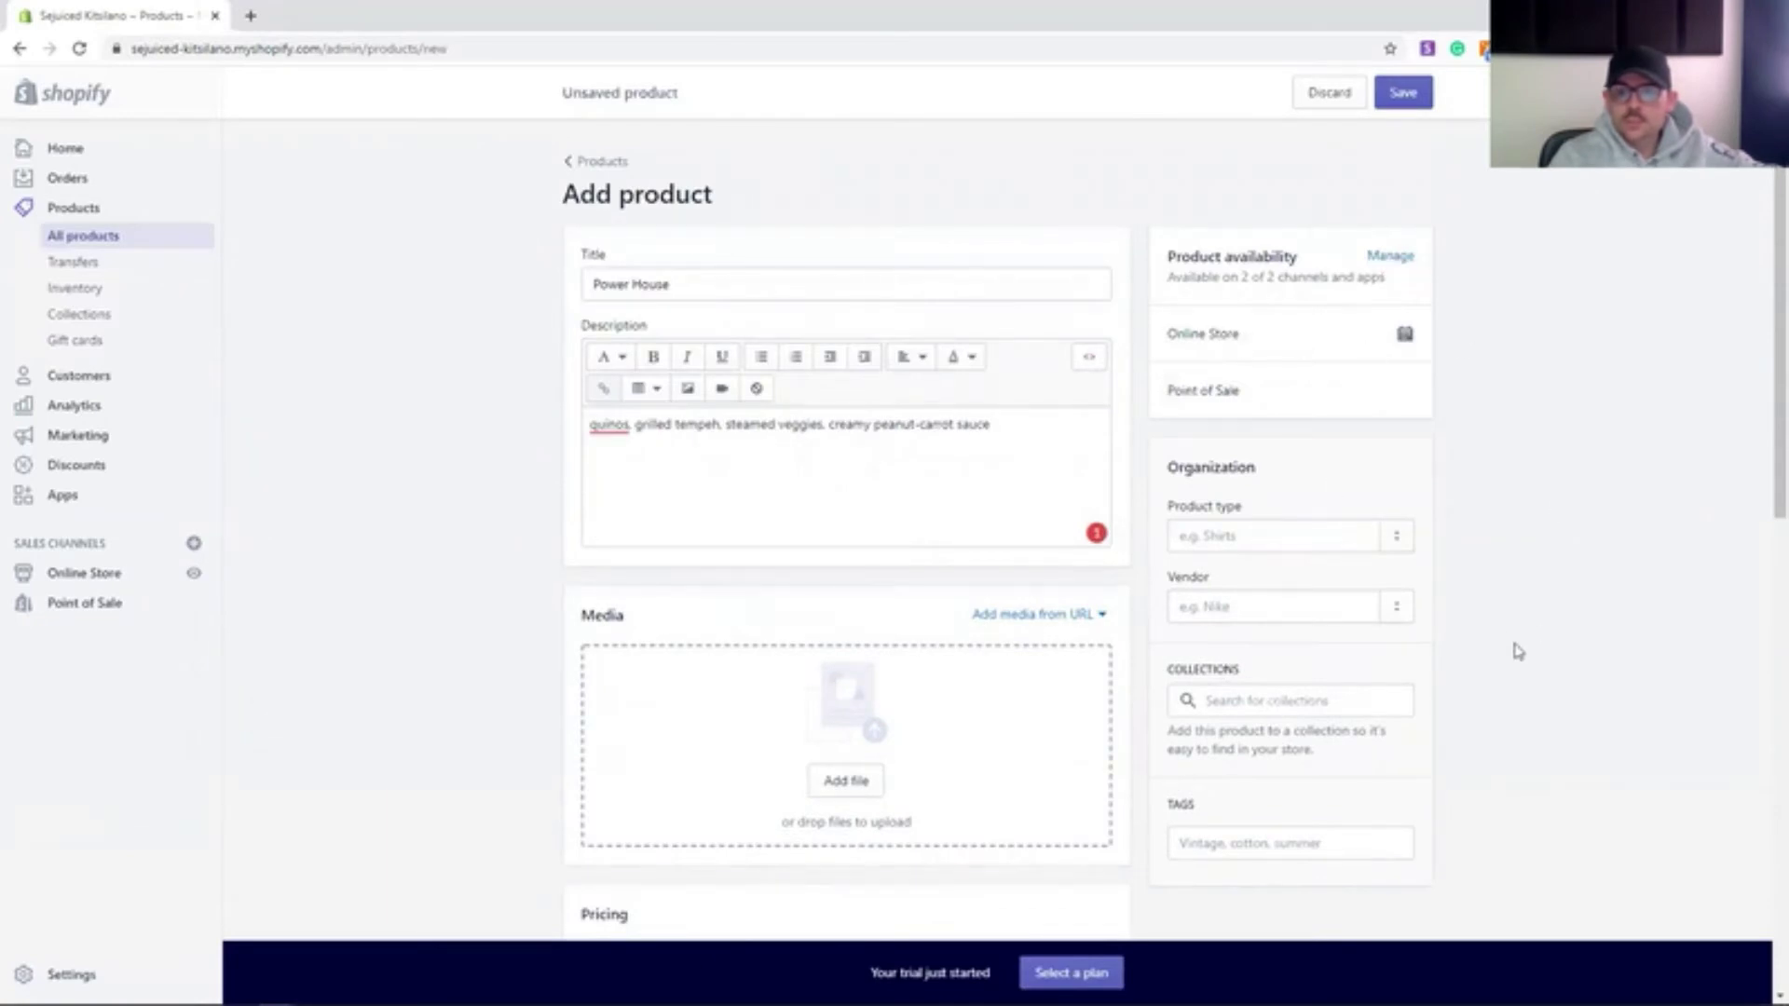
pyautogui.scroll(-10, 1469, 607)
pyautogui.click(1369, 886)
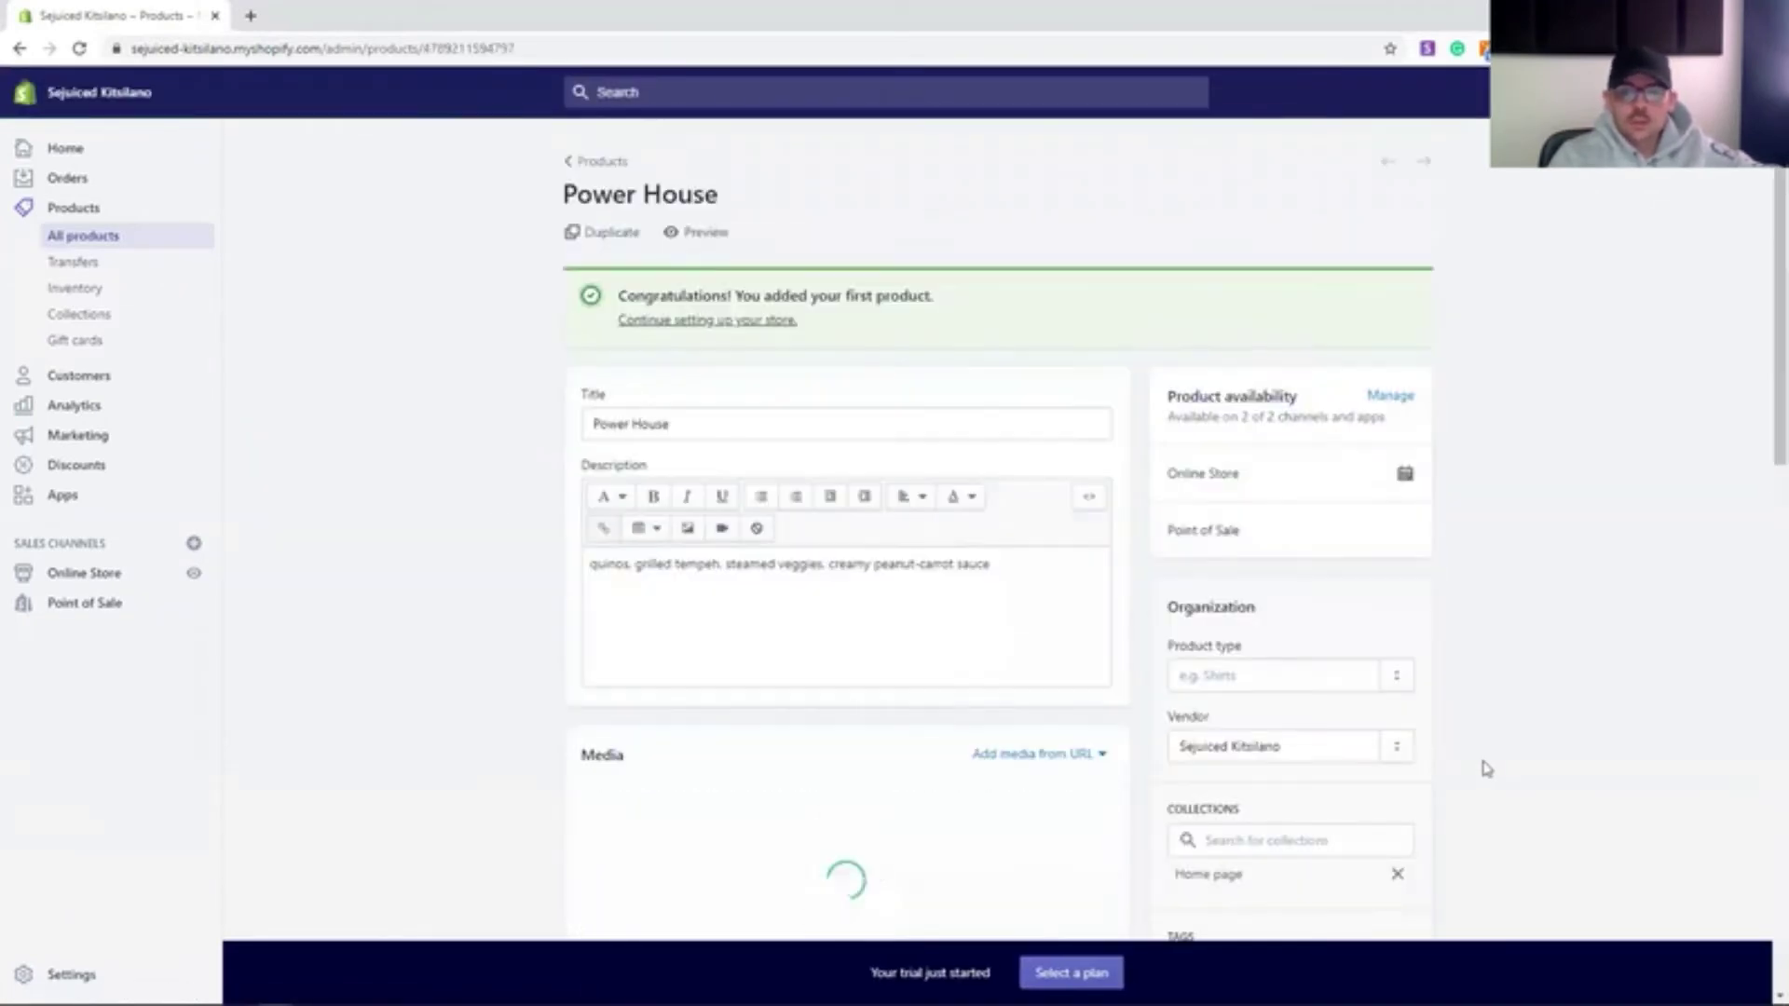
pyautogui.click(89, 235)
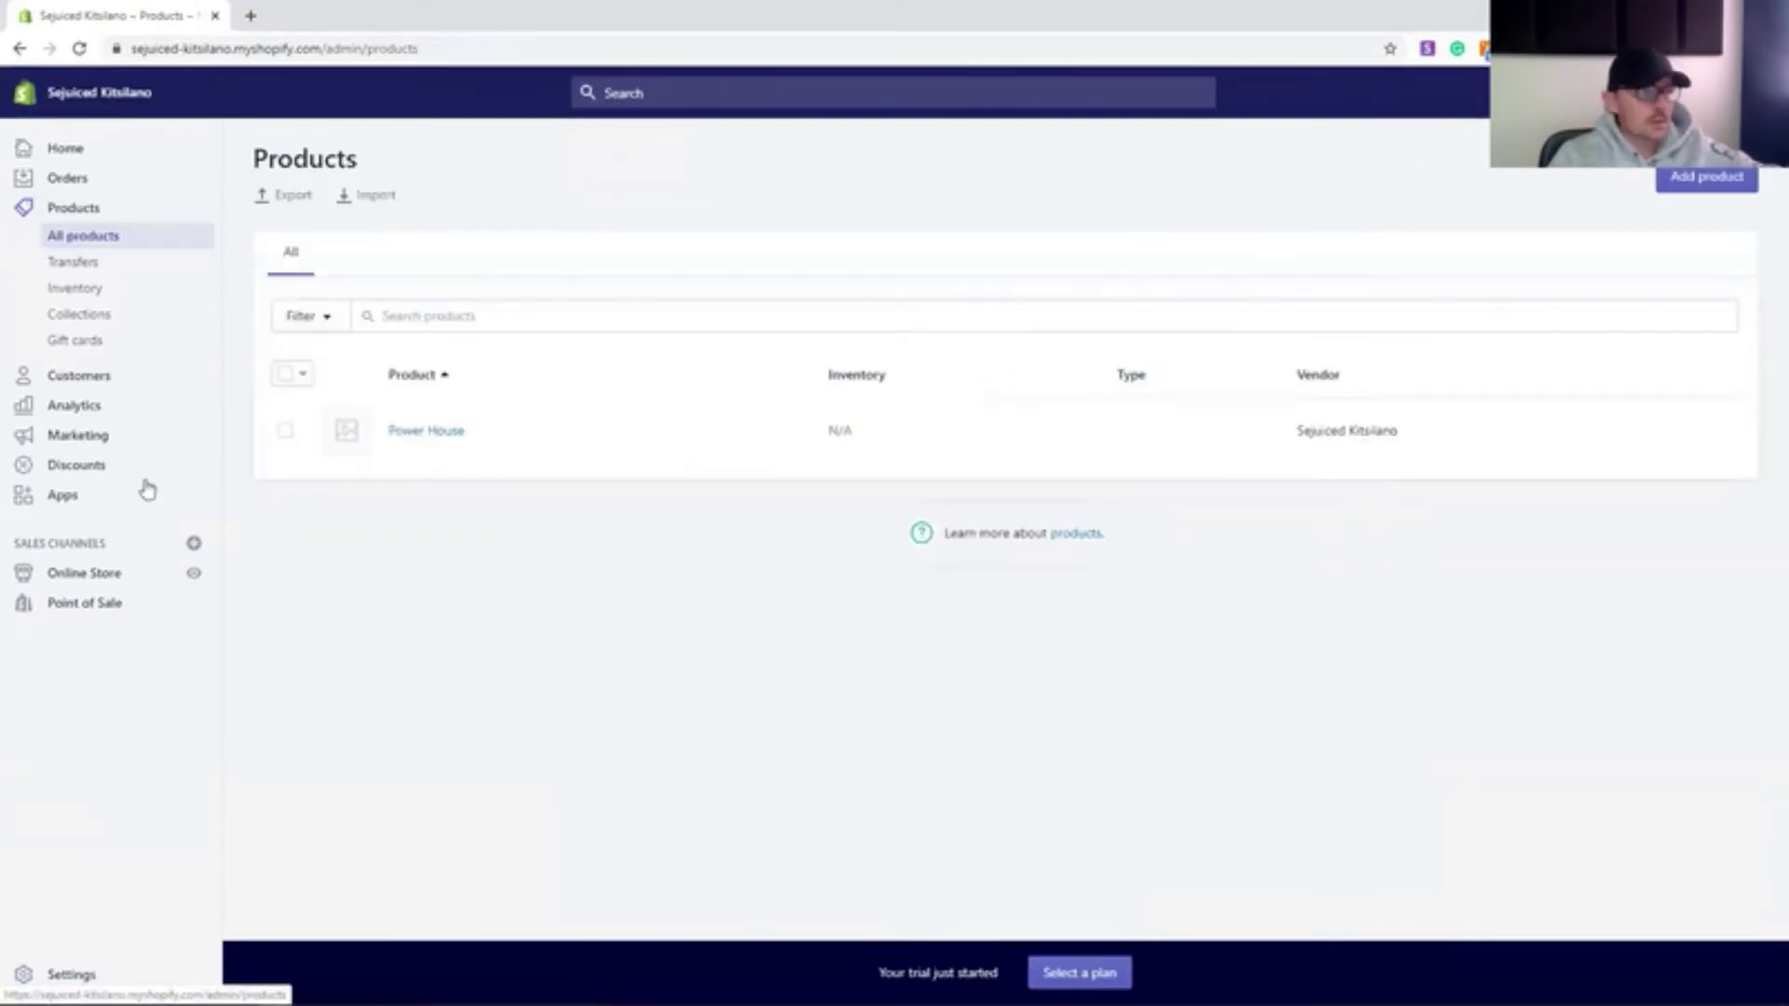
# - Start a new automated collection titled Yogi Bowls and attempt a save
pyautogui.click(80, 314)
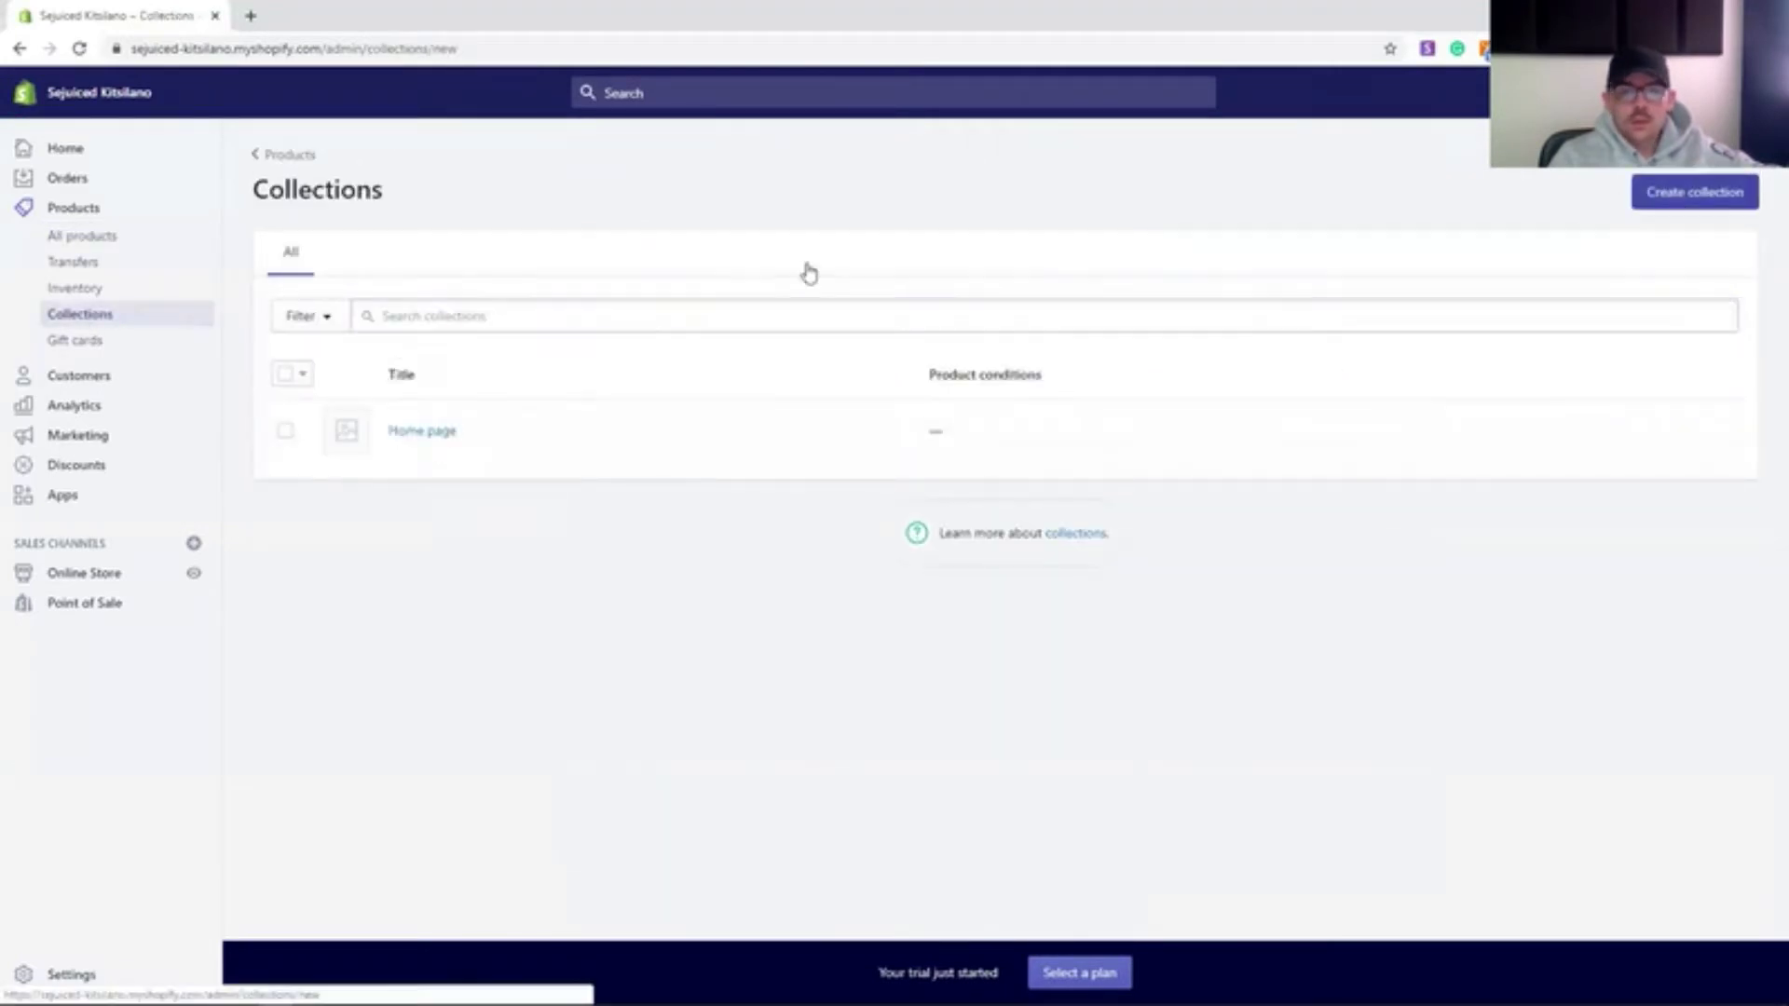
pyautogui.click(807, 285)
pyautogui.write('Veg Boxes')
pyautogui.scroll(-2, 557, 628)
pyautogui.scroll(-1, 488, 624)
pyautogui.scroll(3, 912, 473)
pyautogui.scroll(-3, 1525, 763)
pyautogui.click(1402, 888)
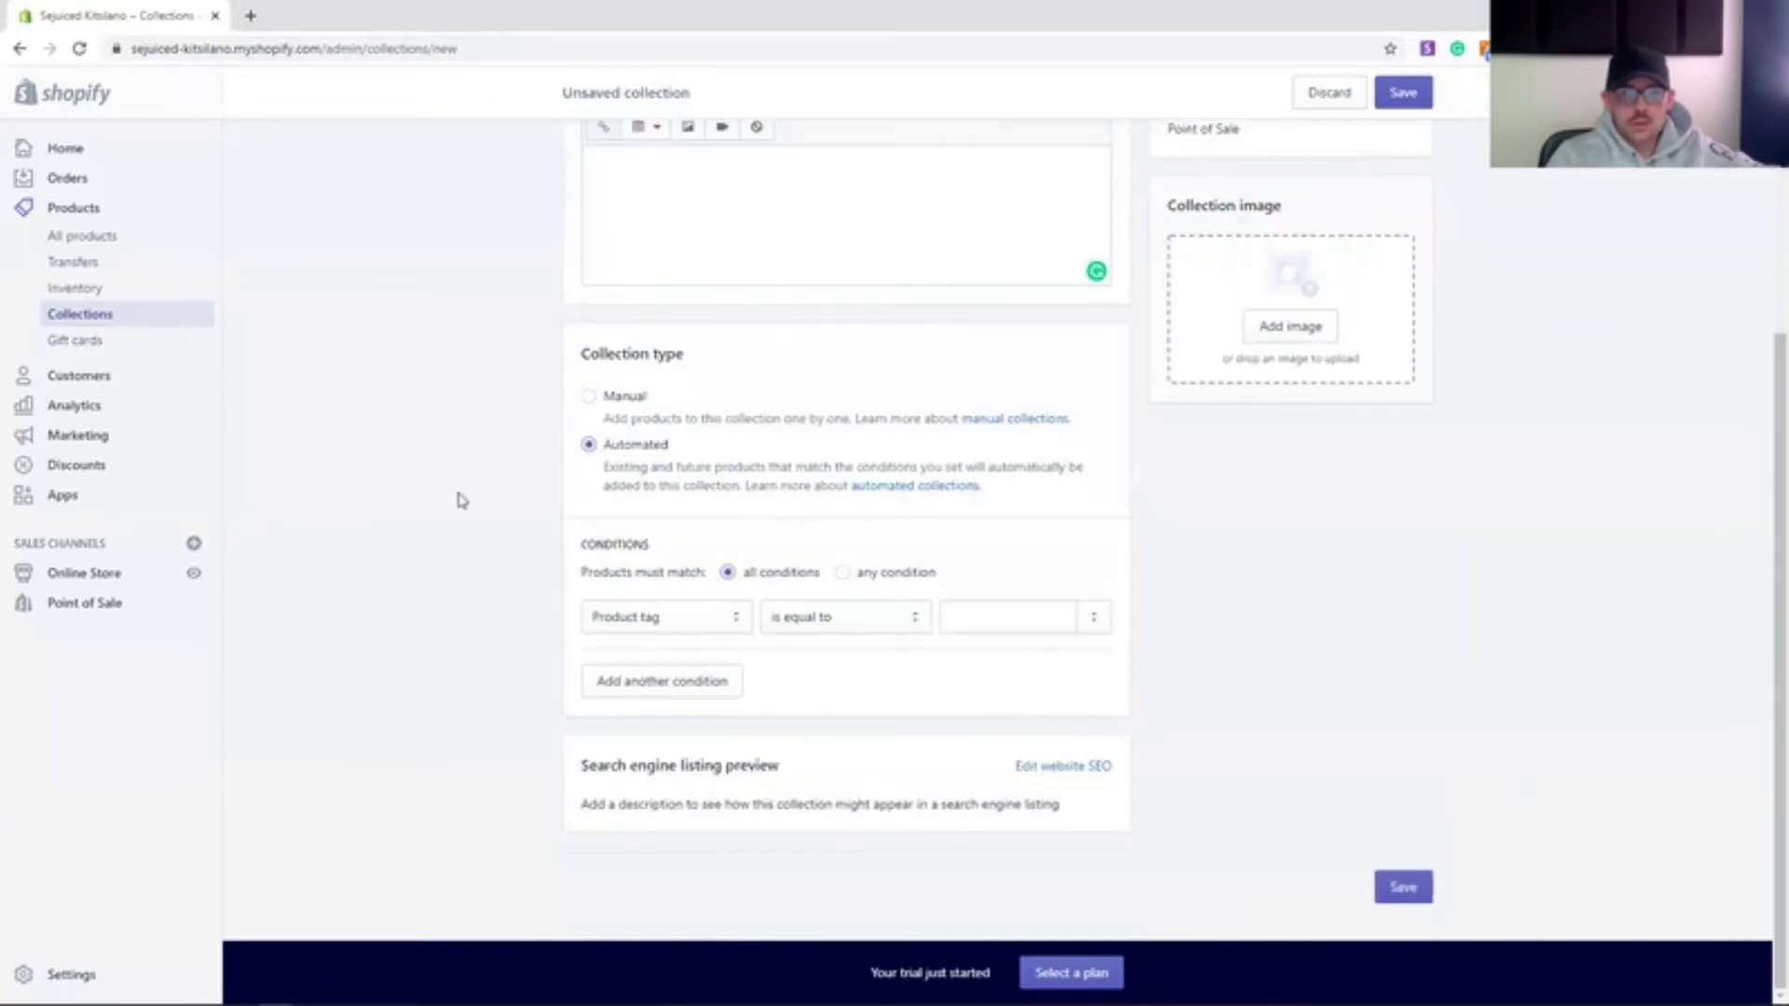
# - Set the condition Product tag is equal to 'yogi bowl', save, and return to products
pyautogui.scroll(3, 459, 499)
pyautogui.scroll(-3, 524, 506)
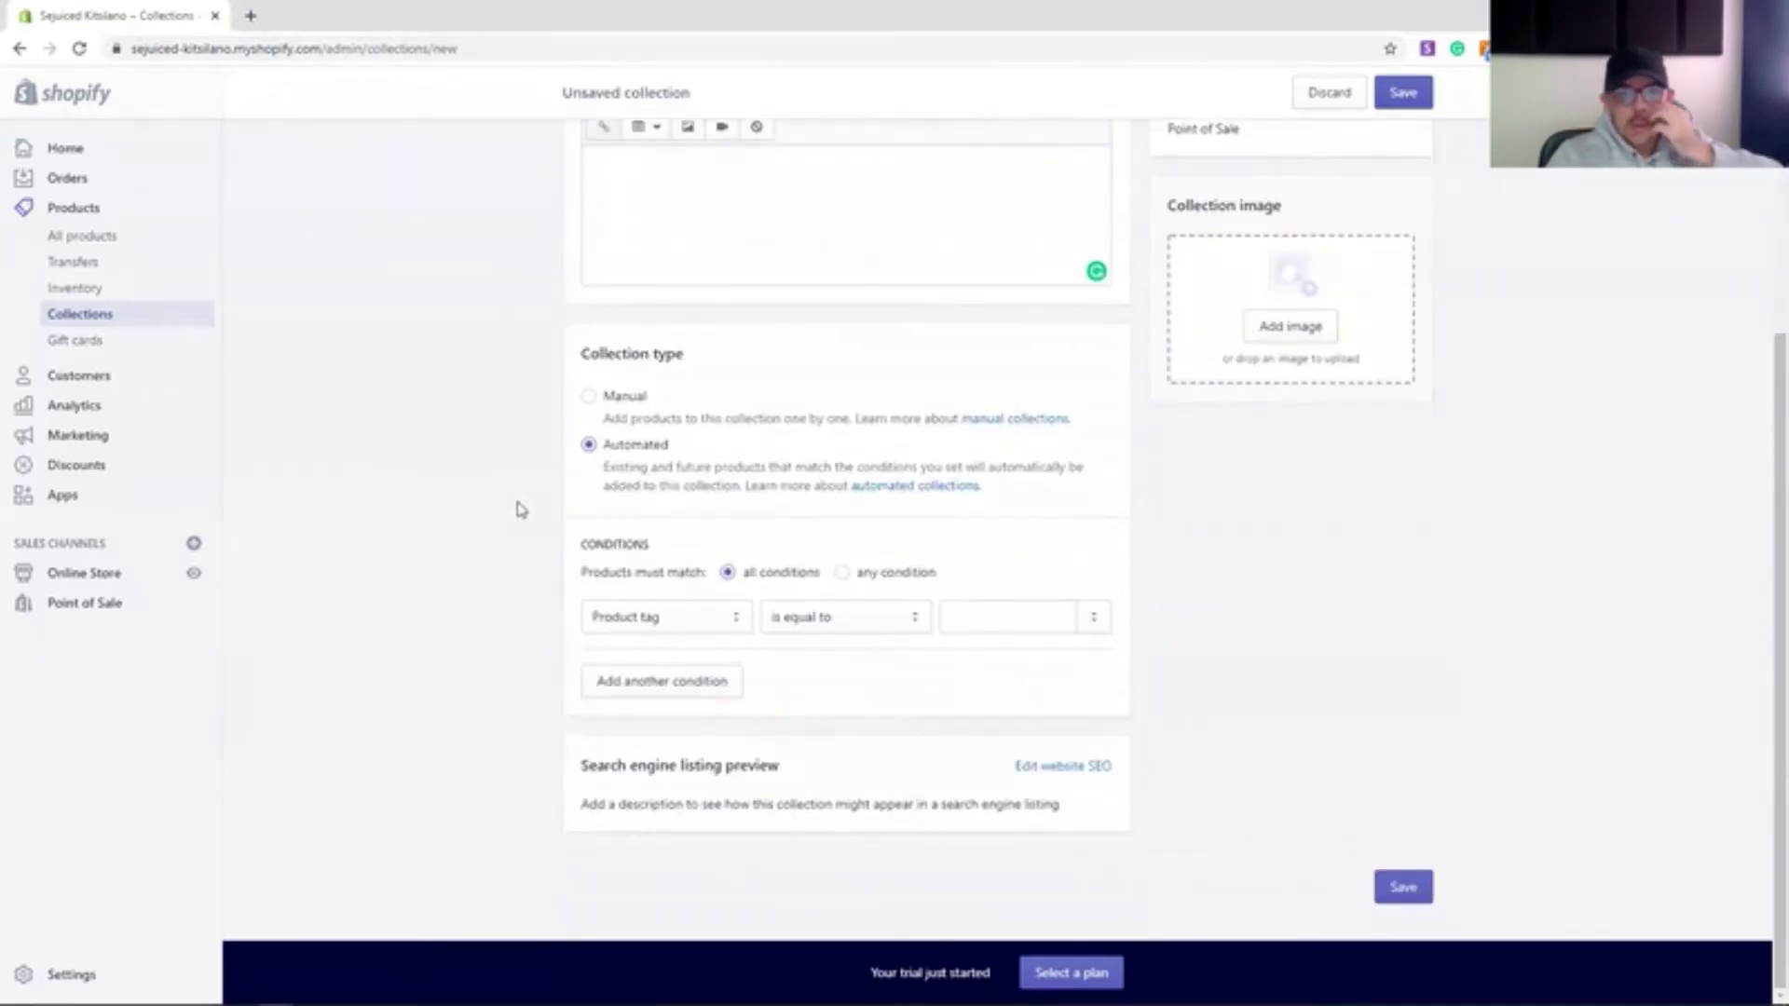
pyautogui.click(880, 629)
pyautogui.click(727, 618)
pyautogui.click(1043, 622)
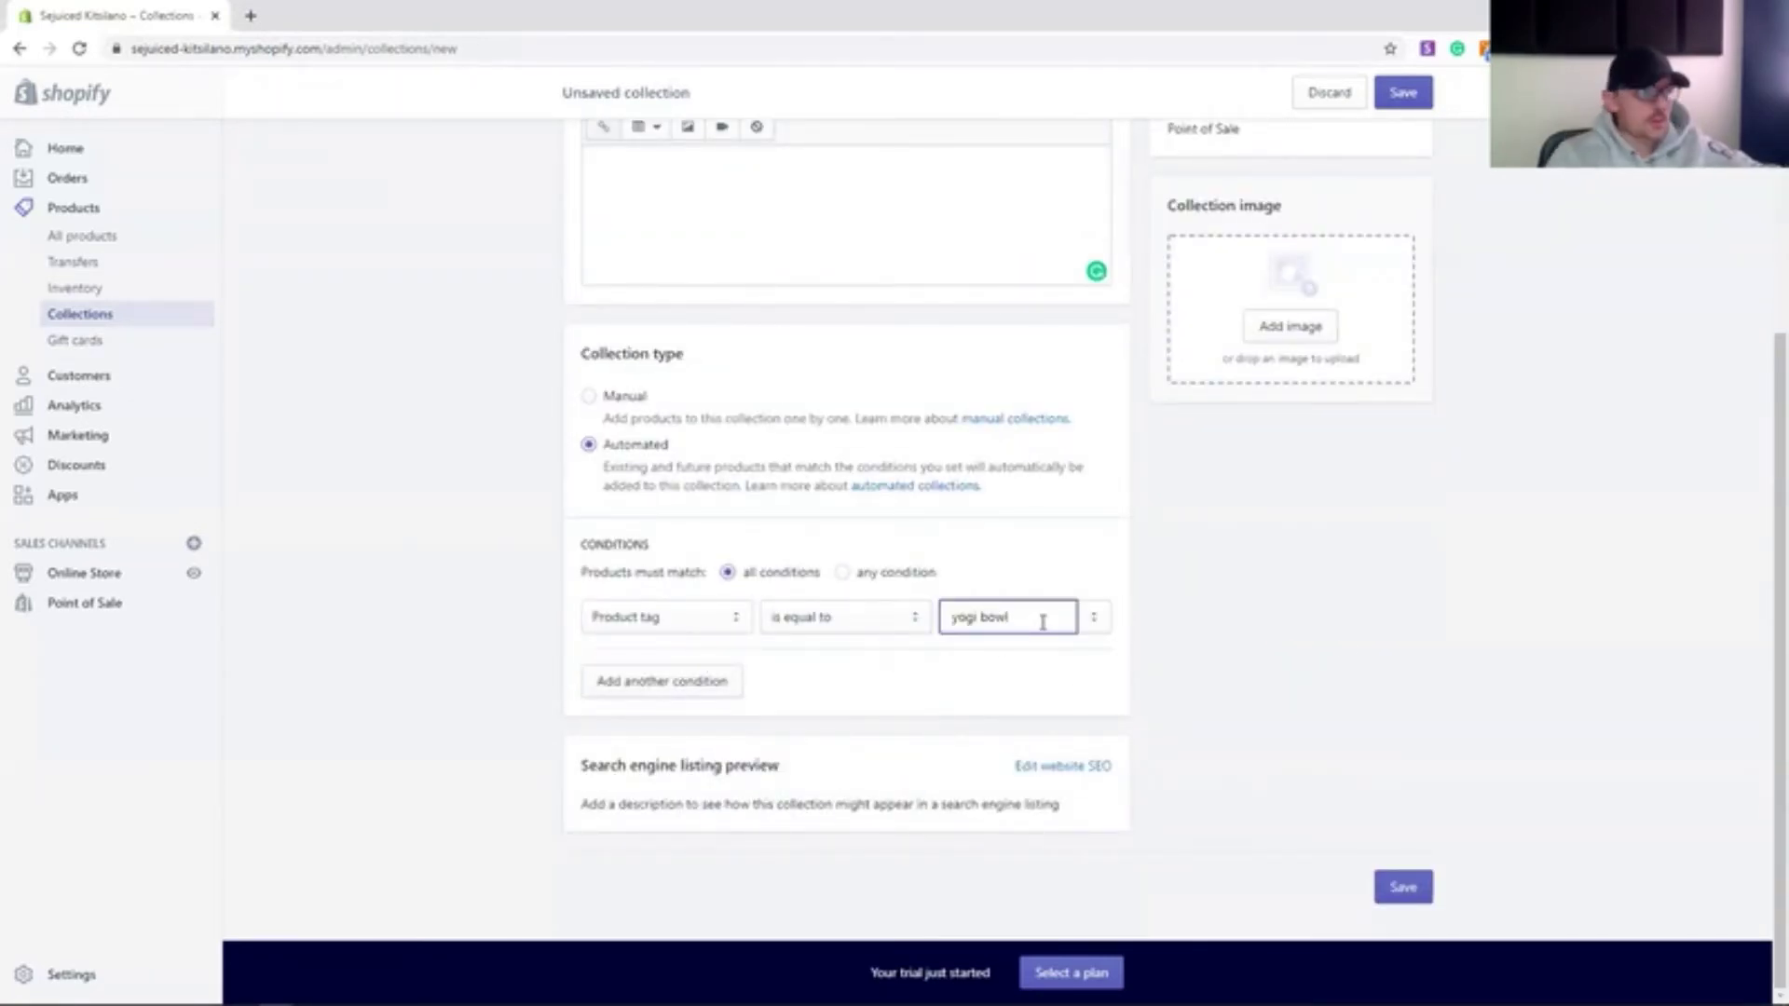
pyautogui.write('yogi bowl')
pyautogui.click(708, 681)
pyautogui.click(1401, 886)
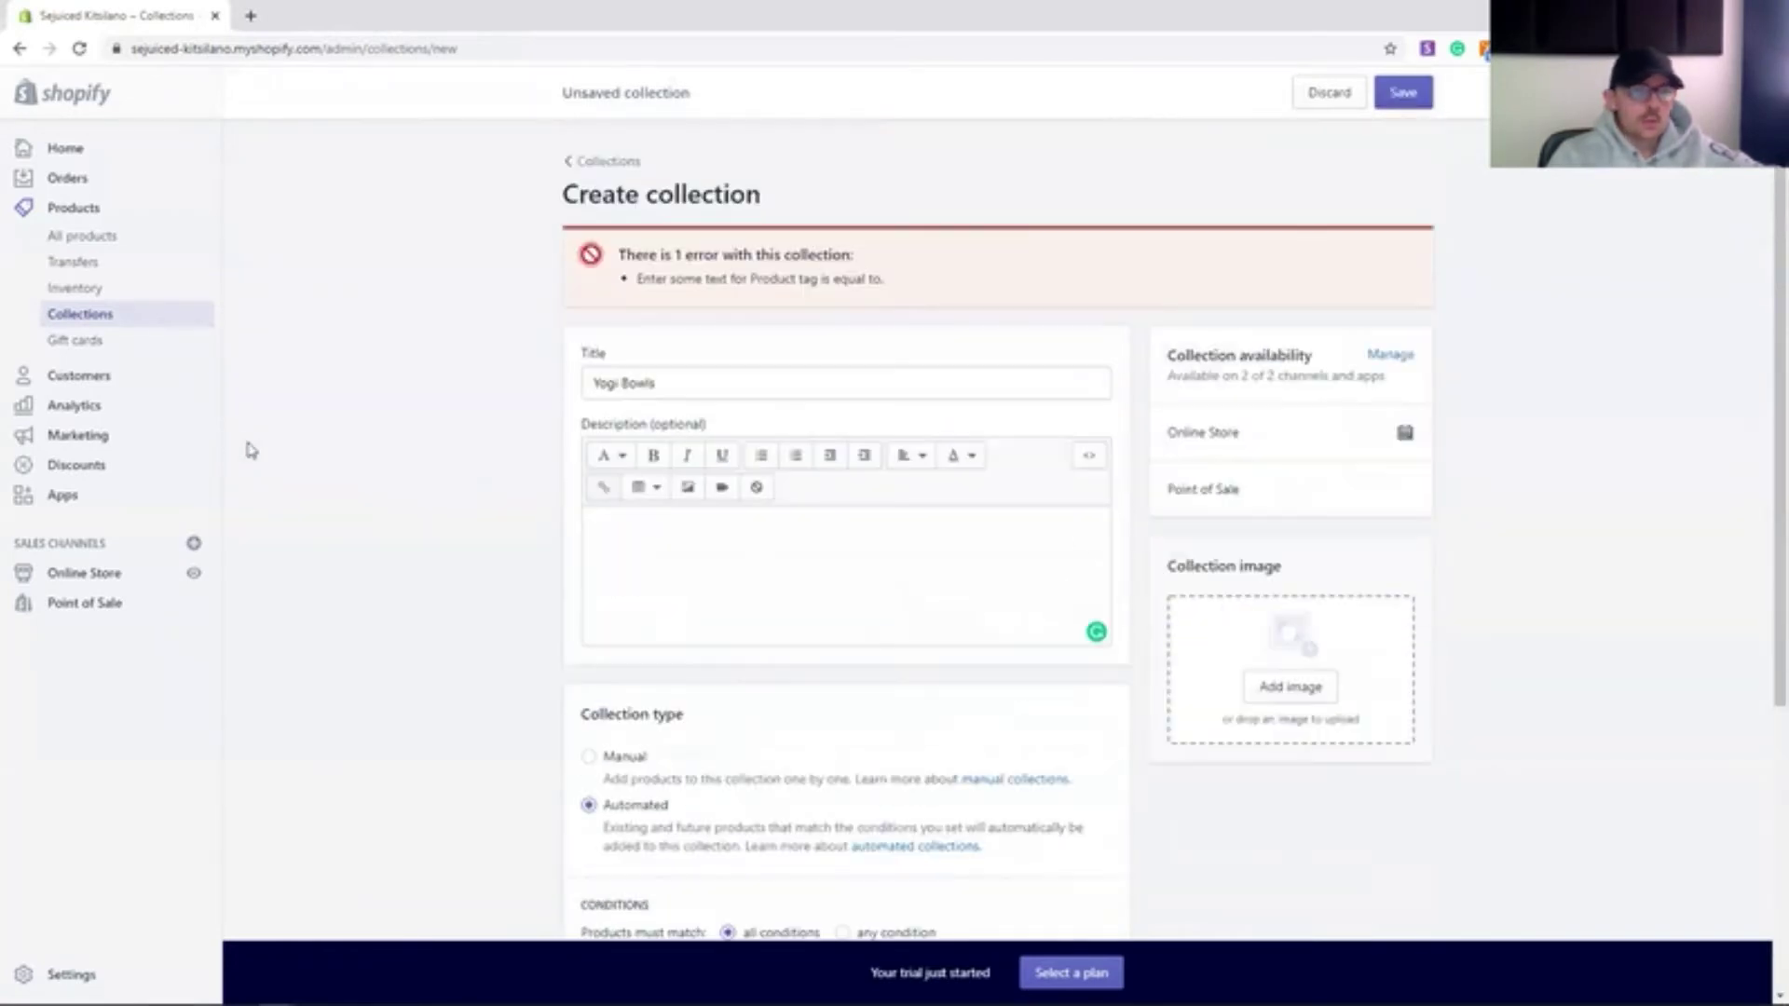
pyautogui.scroll(-4, 1342, 731)
pyautogui.click(1398, 882)
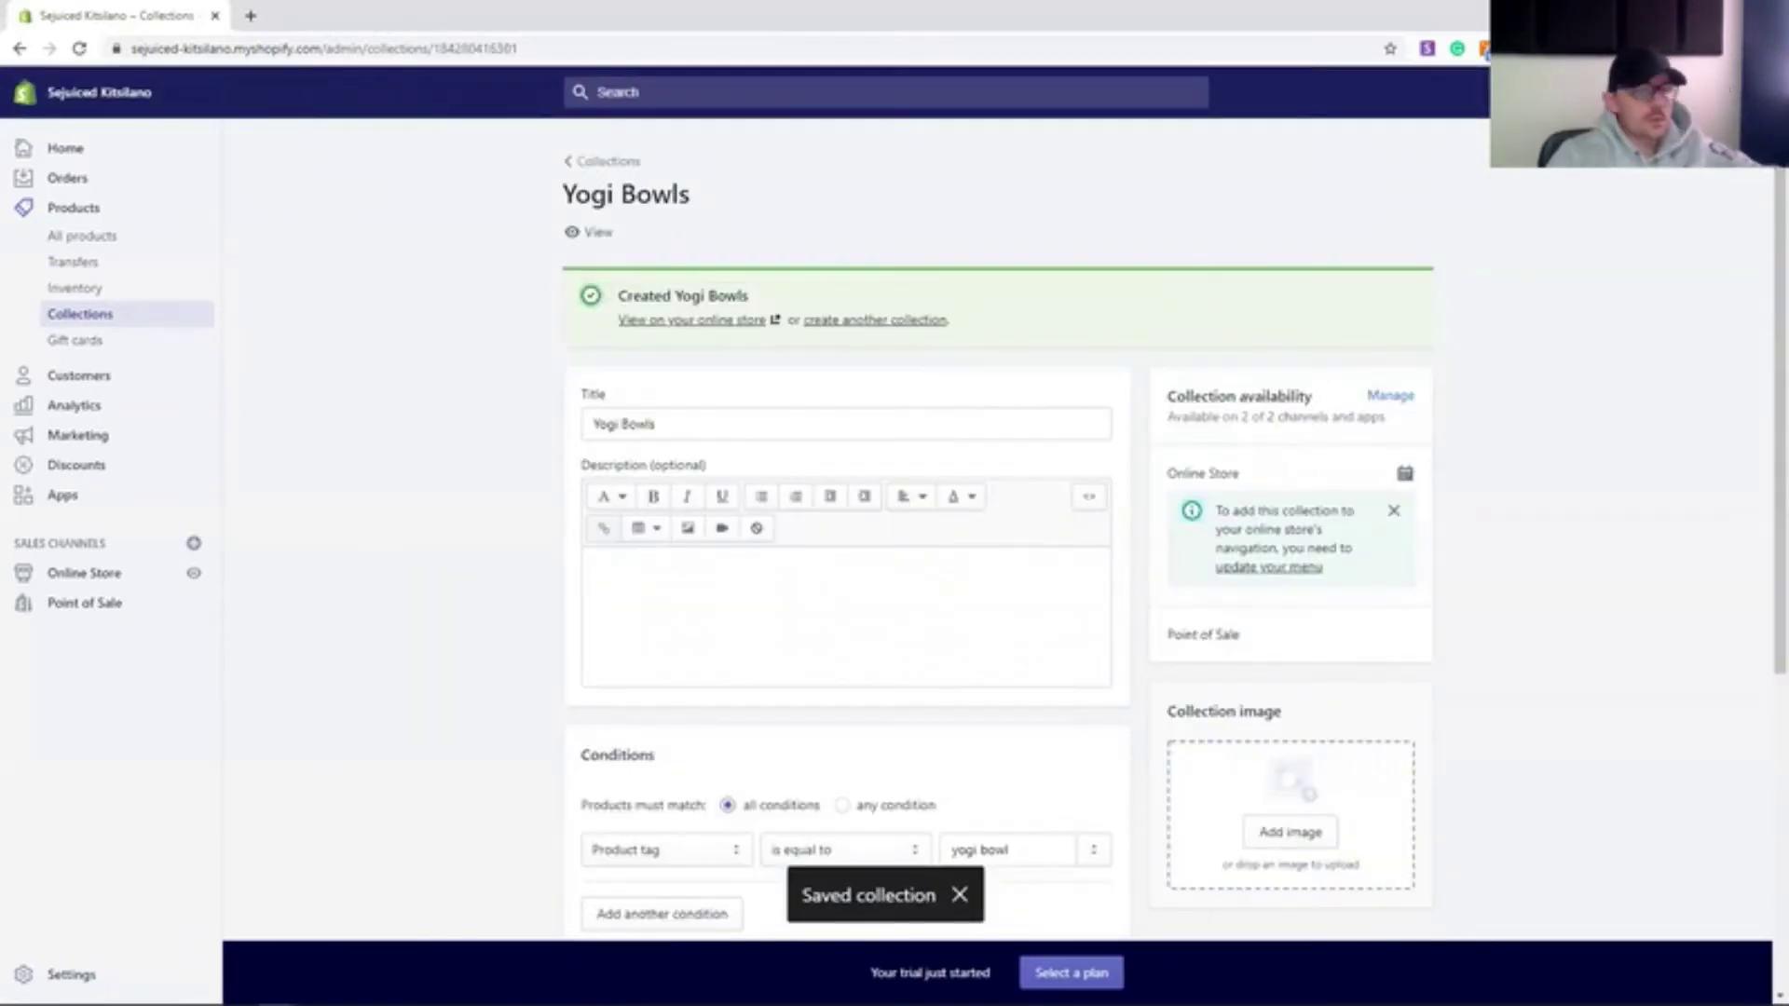
pyautogui.click(80, 238)
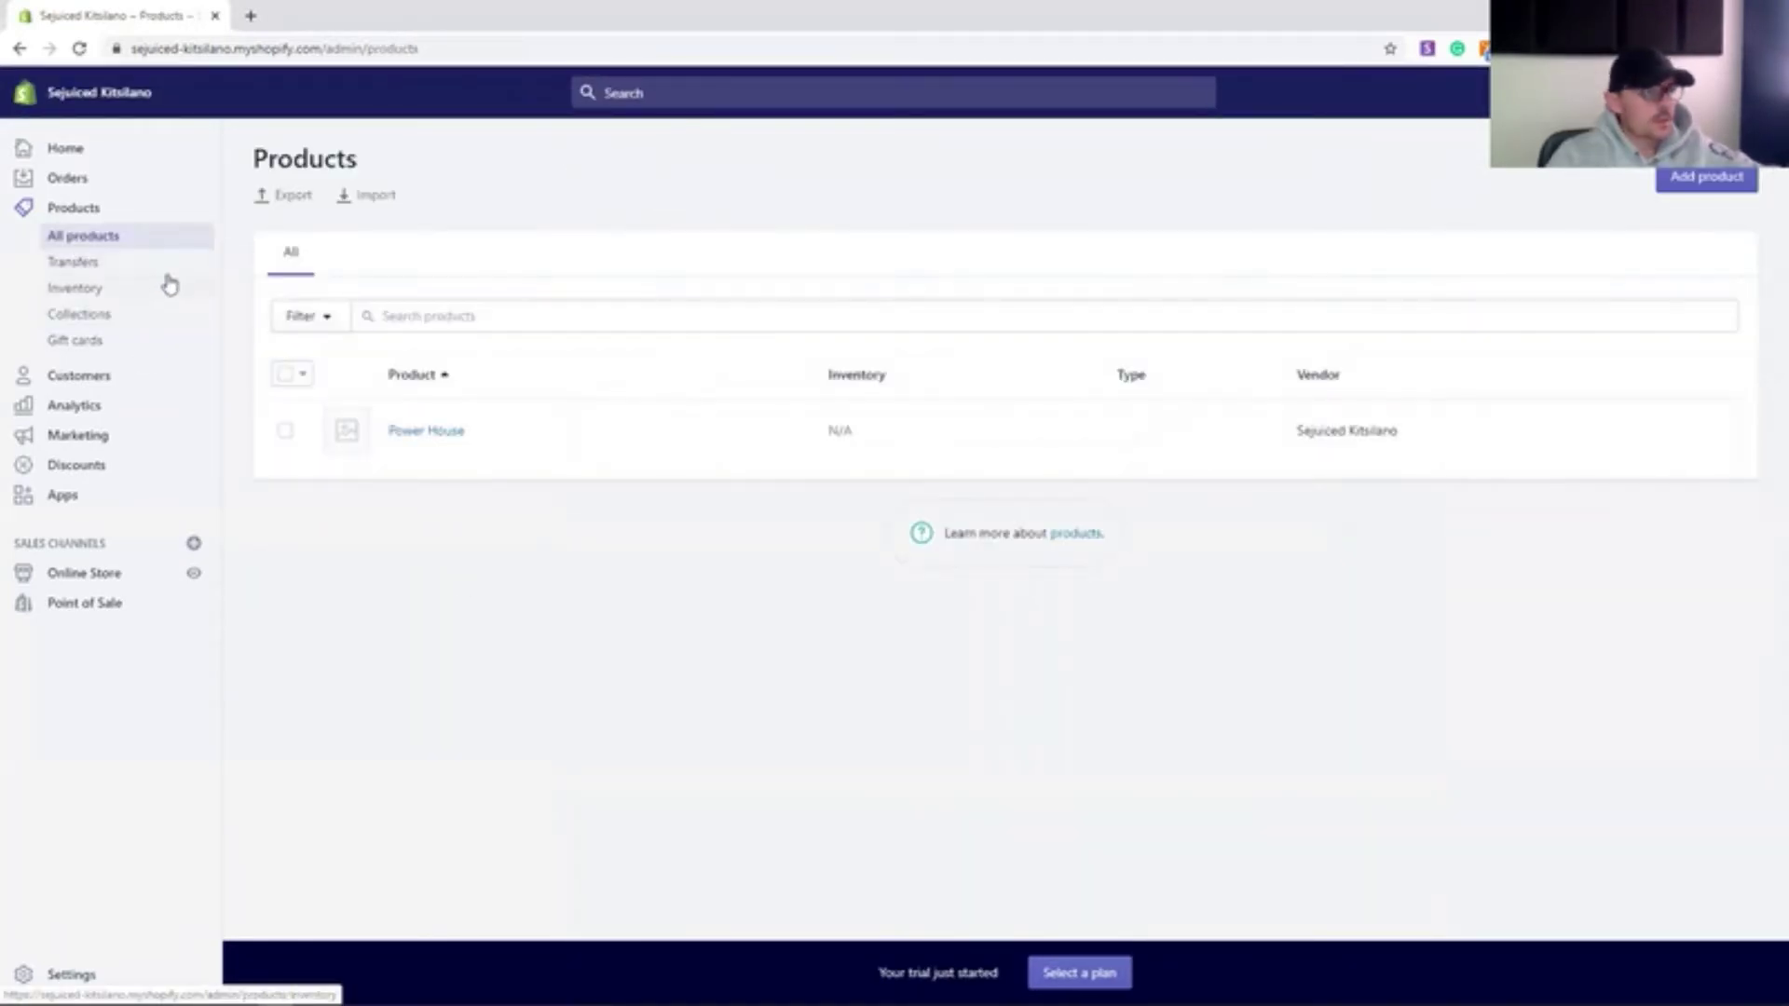
# - Start a new Ananada product priced $12 with a $12 cost per item
pyautogui.click(1741, 185)
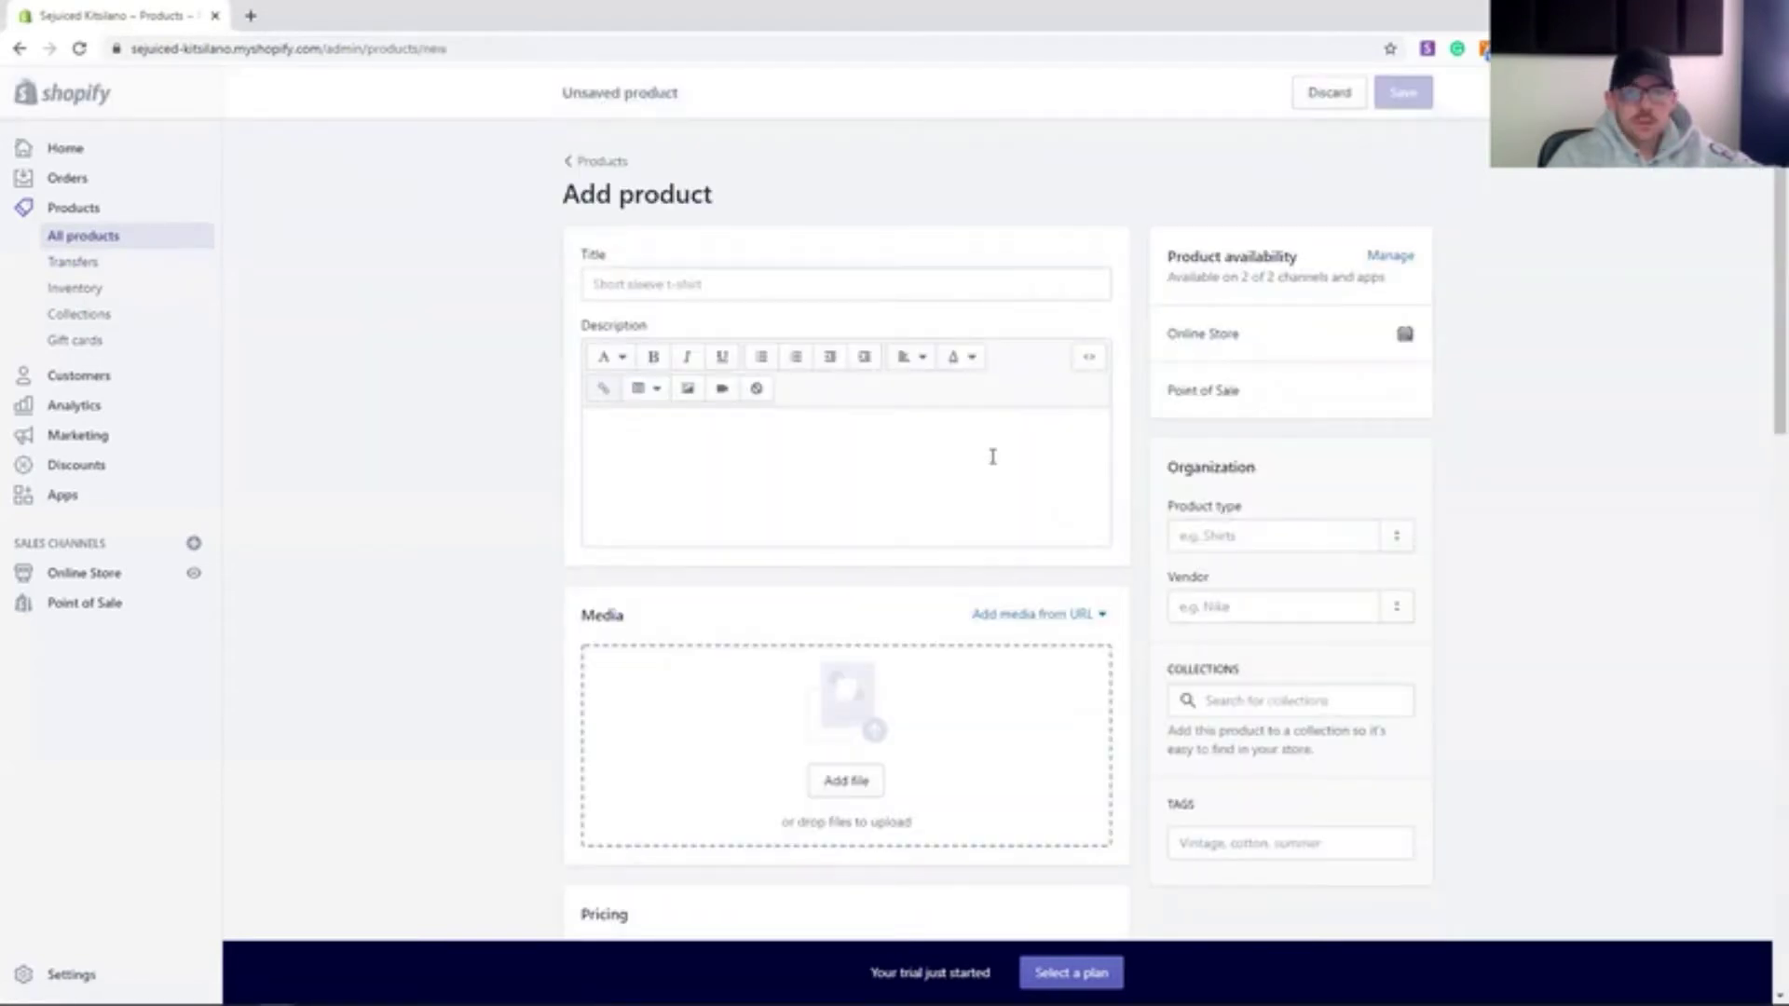
pyautogui.click(945, 283)
pyautogui.write('Ana')
pyautogui.click(910, 460)
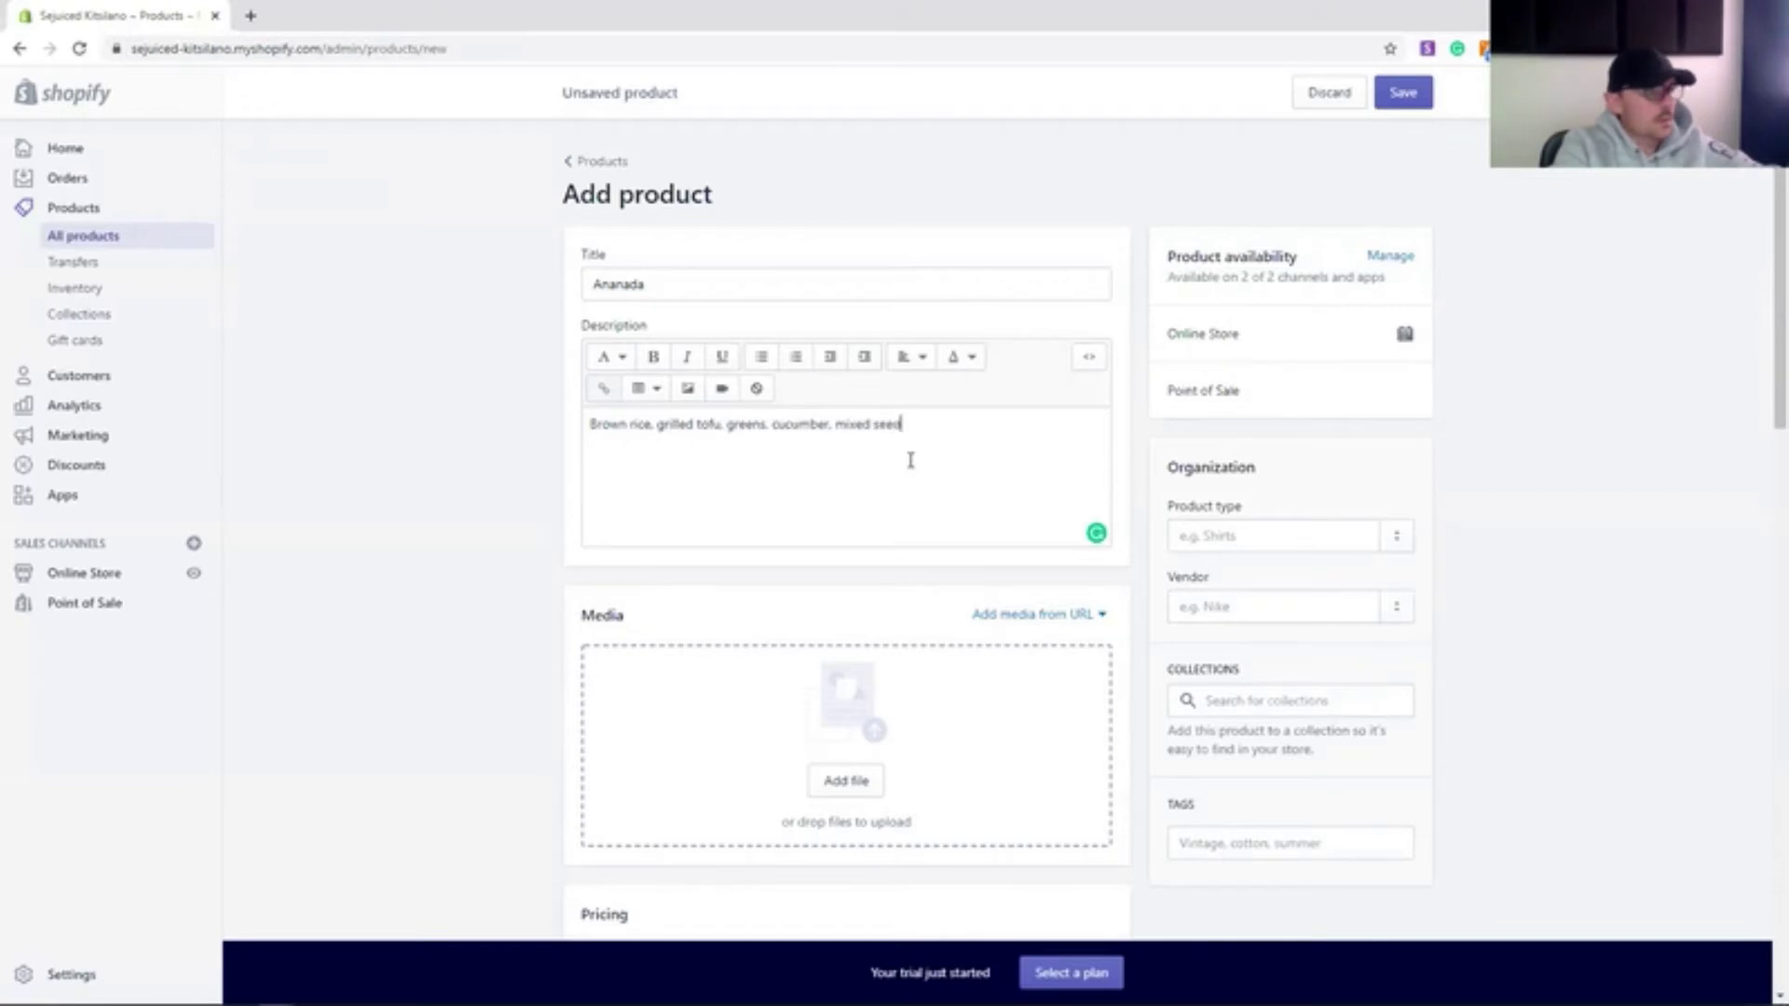
pyautogui.scroll(-5, 911, 460)
pyautogui.click(709, 539)
pyautogui.write('12')
pyautogui.scroll(2, 180, 403)
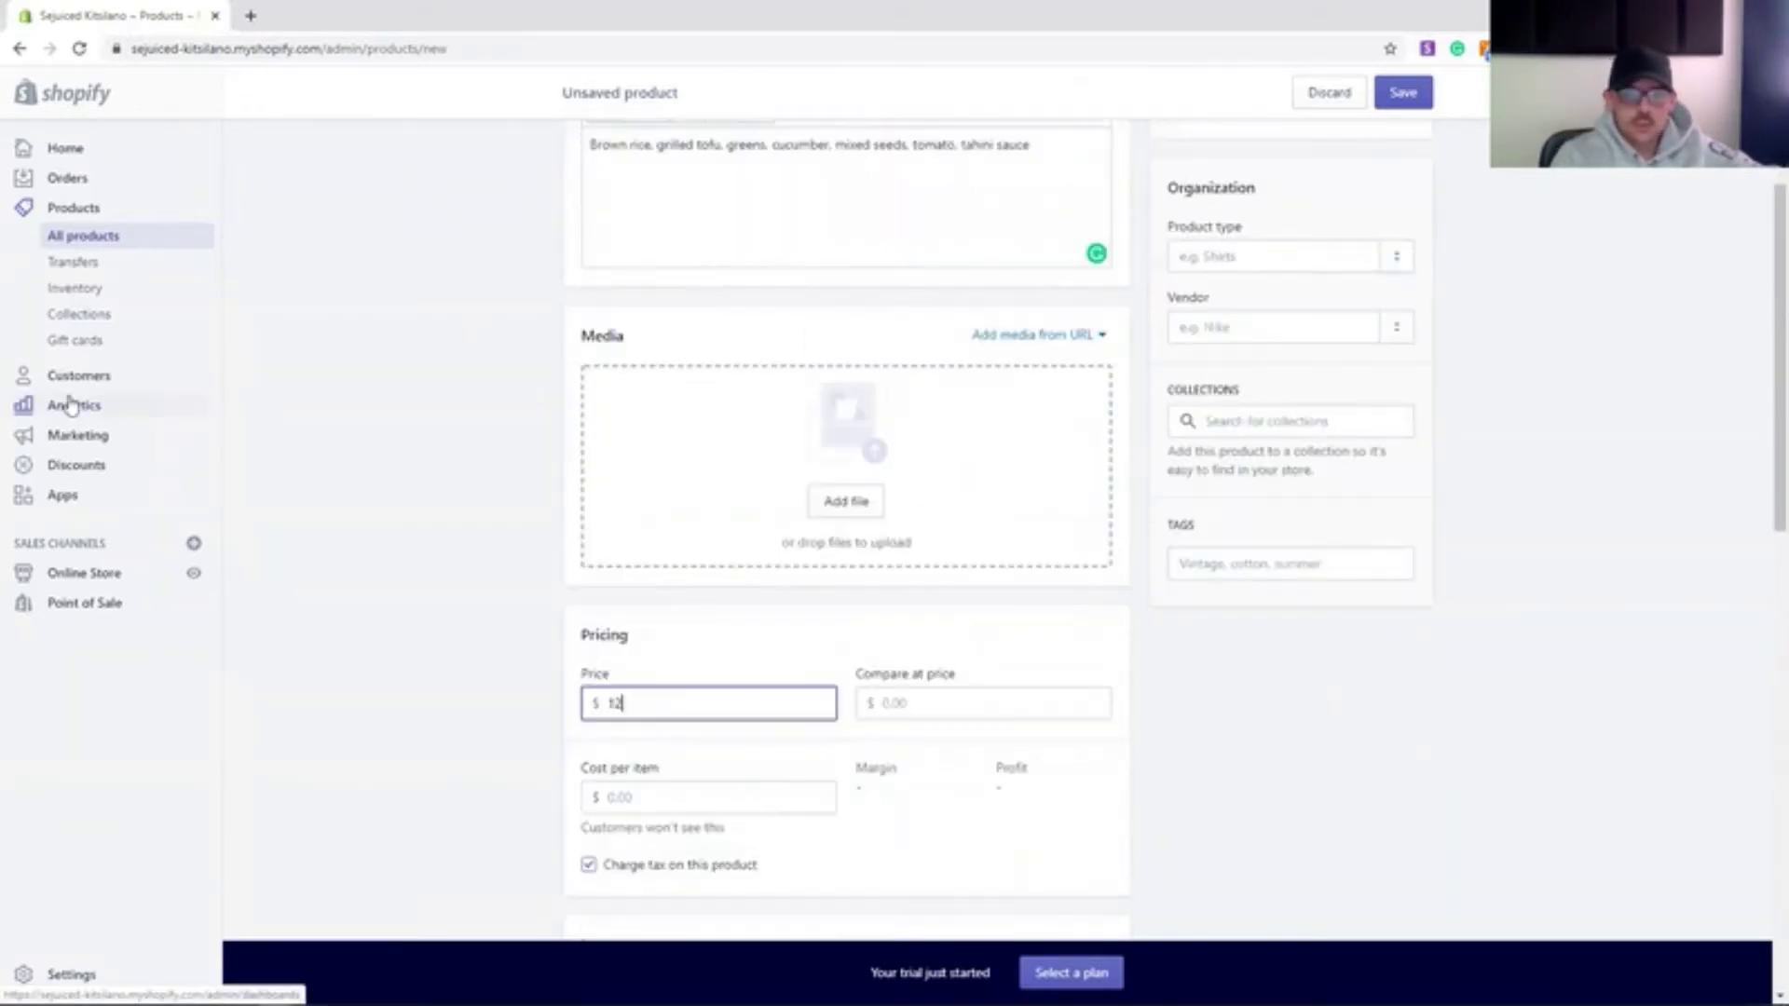
pyautogui.scroll(-2, 521, 577)
pyautogui.press('Tab')
pyautogui.press('Tab')
pyautogui.write('12')
pyautogui.scroll(-5, 539, 557)
# - Make Ananada non-physical without inventory tracking, tag it yogi bowl, and save
pyautogui.click(588, 406)
pyautogui.click(588, 559)
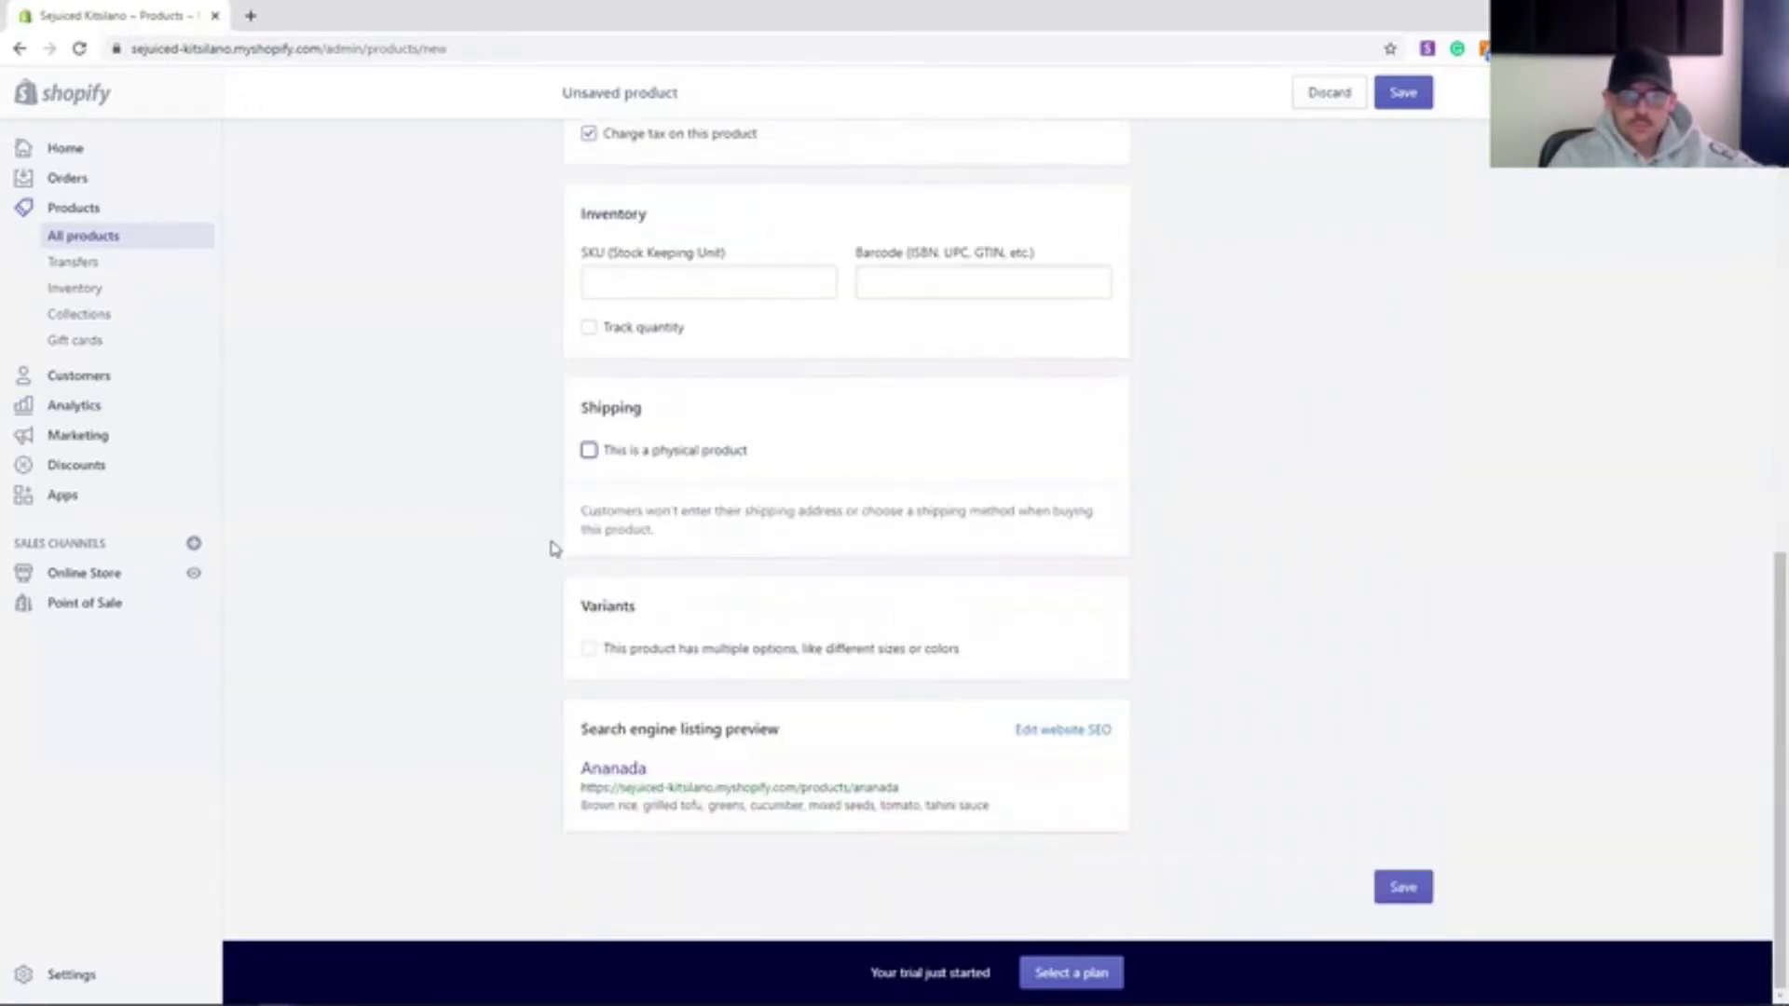
pyautogui.scroll(10, 557, 550)
pyautogui.click(1327, 455)
pyautogui.click(1356, 620)
pyautogui.write('yogi bowl')
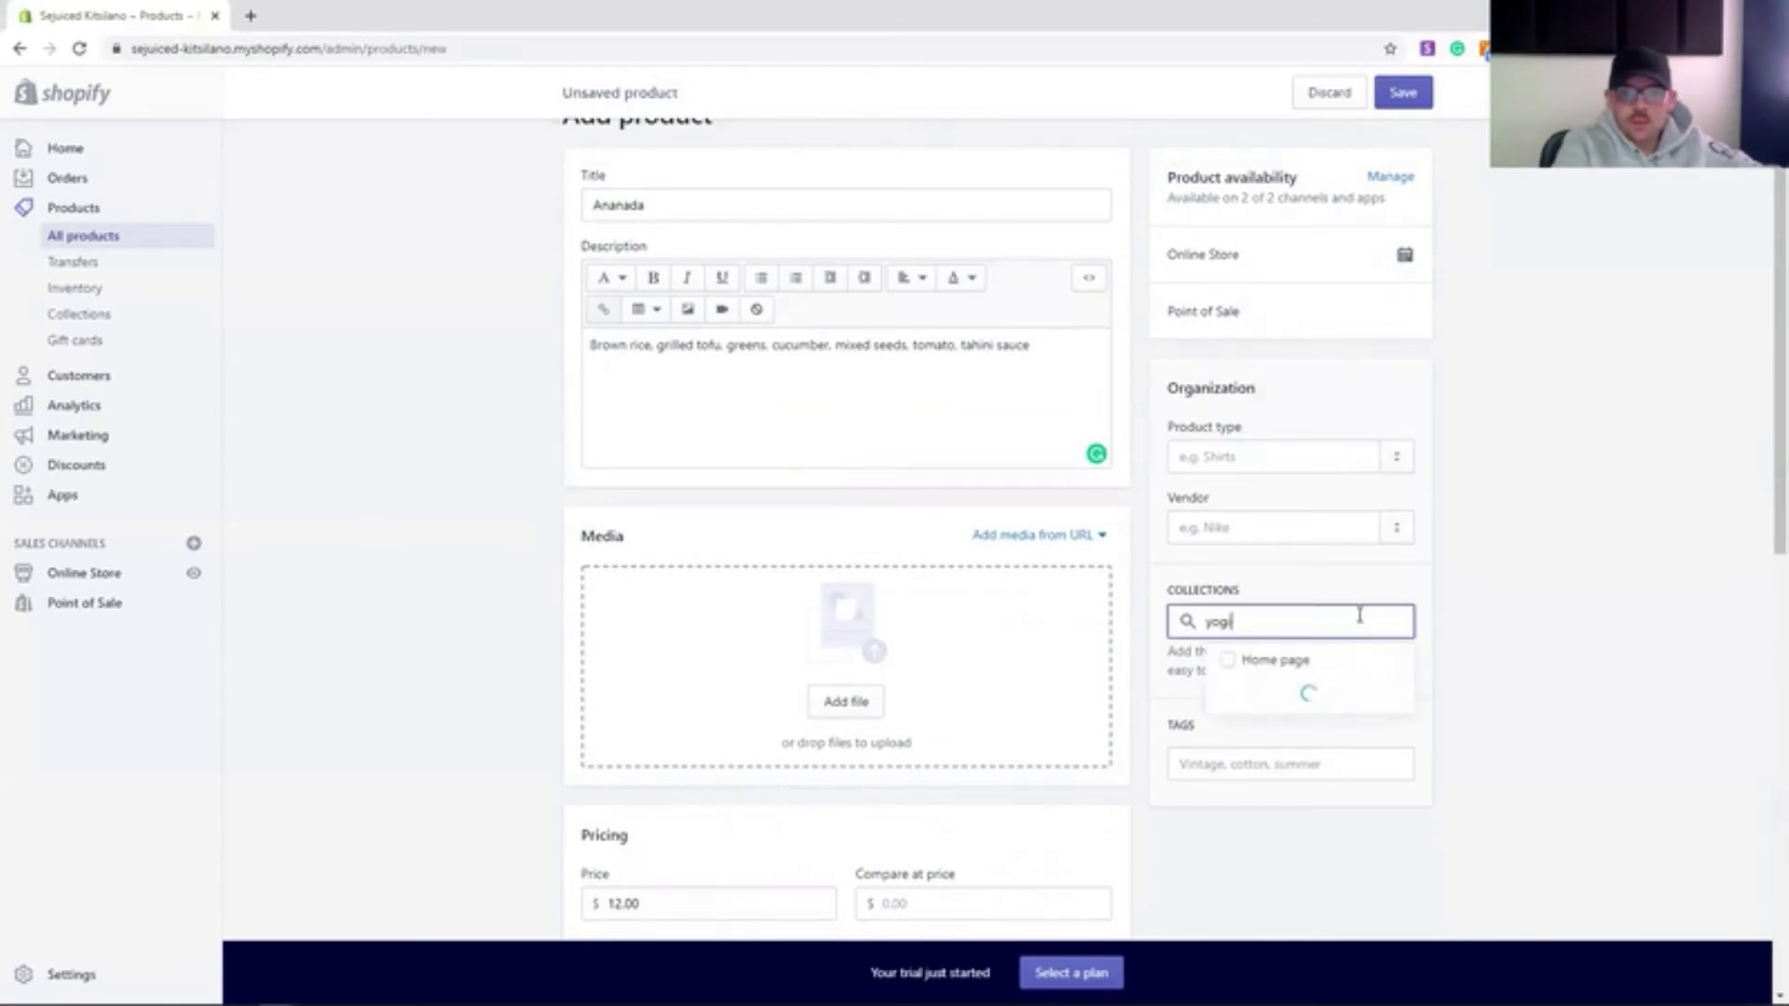
pyautogui.click(1243, 753)
pyautogui.write('yogi bowl')
pyautogui.press('Return')
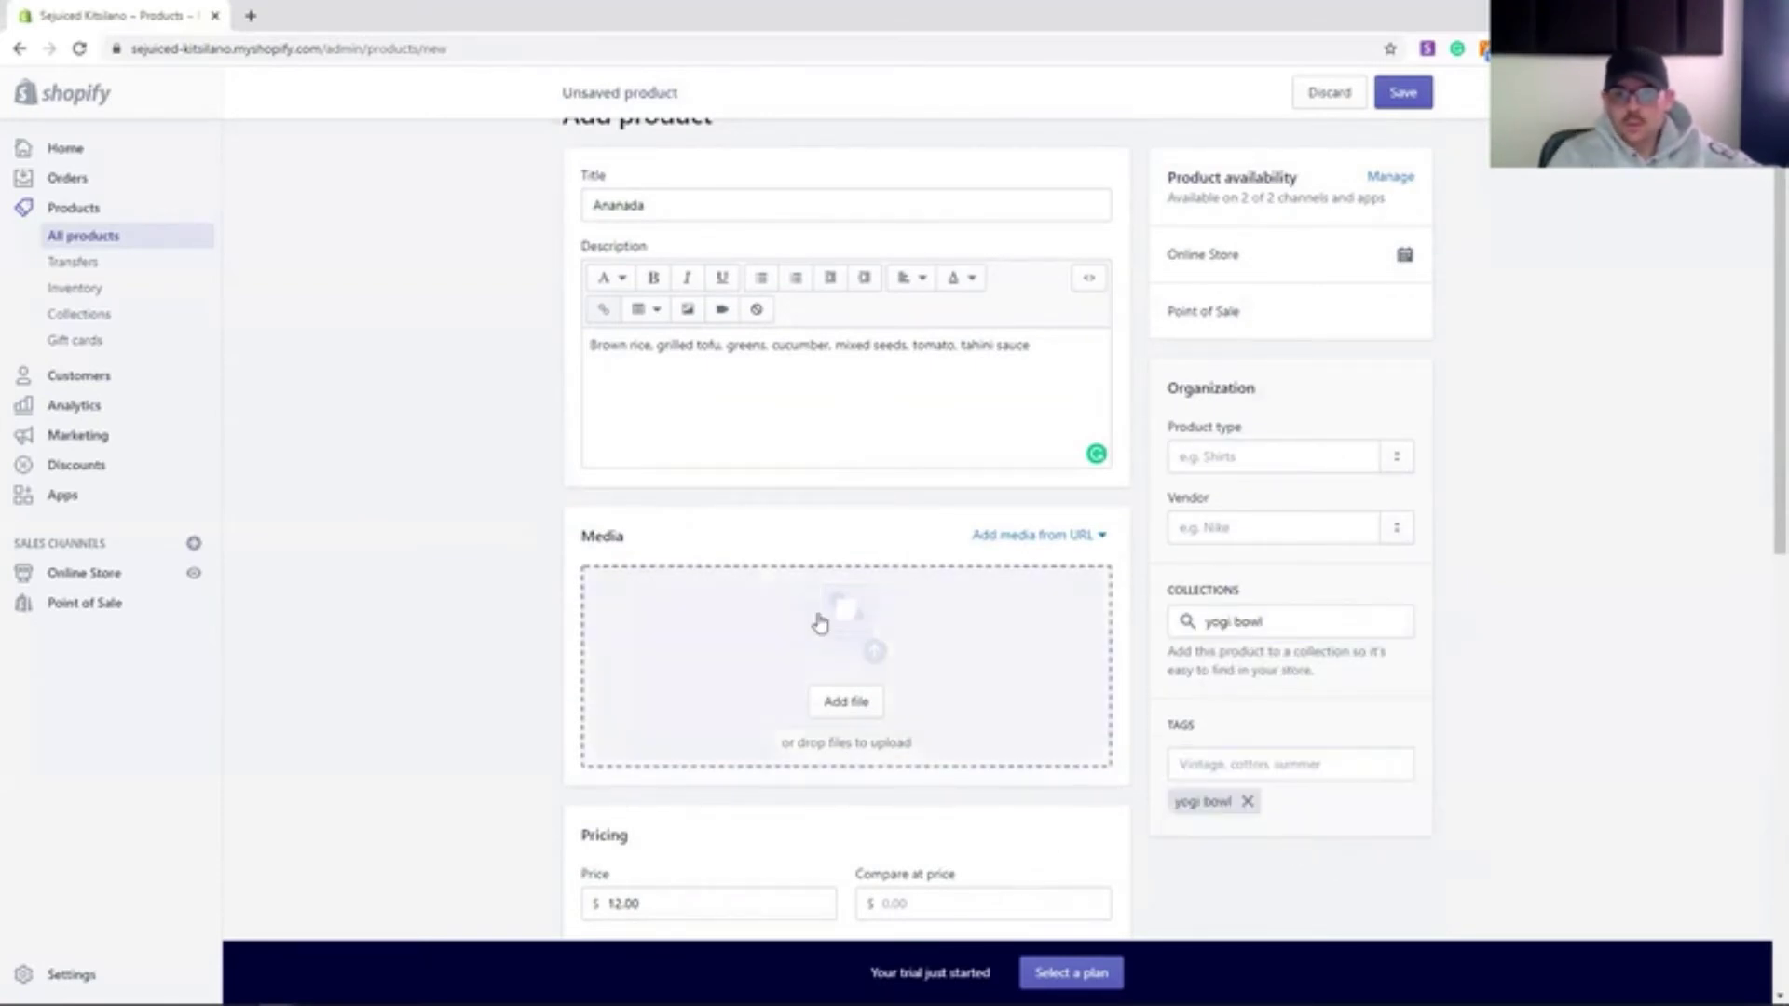
pyautogui.scroll(-10, 1458, 579)
pyautogui.click(1402, 886)
# - Create a Swami-G product with a description, $13 cost per item, and no tax charged
pyautogui.click(876, 327)
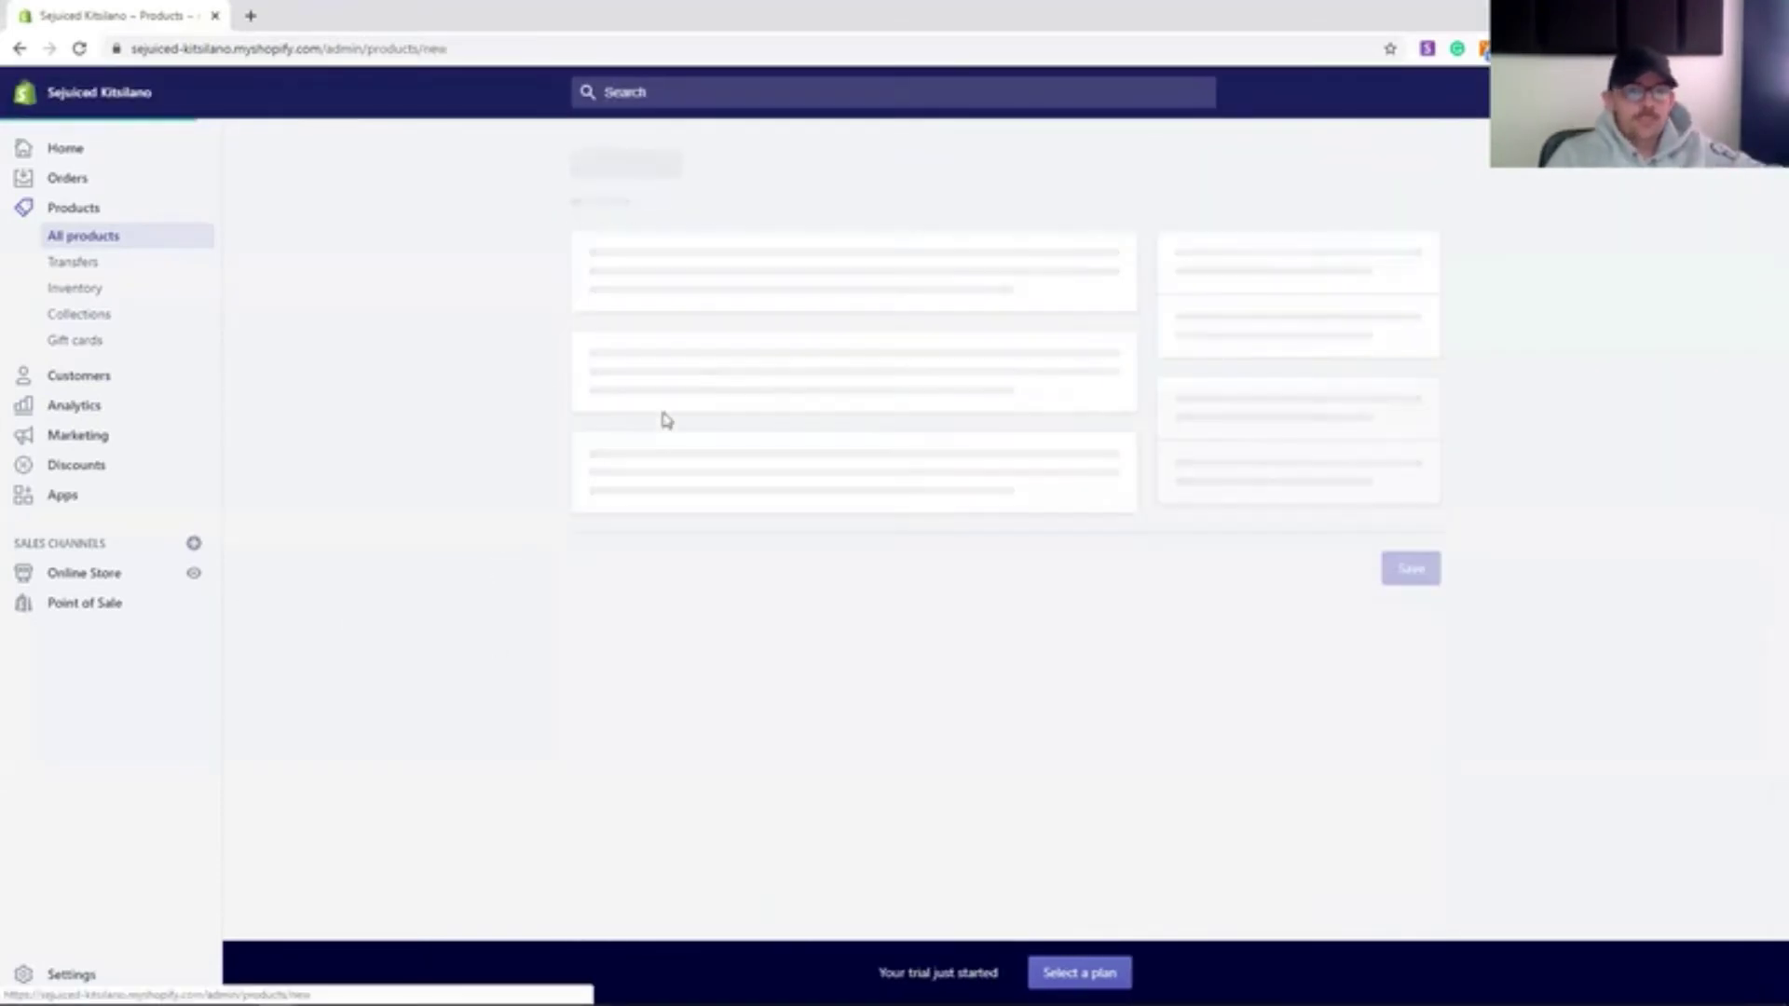
pyautogui.click(770, 292)
pyautogui.write('Swami-')
pyautogui.click(884, 501)
pyautogui.write('brown rice, steamed veggies, tofu, creamy peanut &')
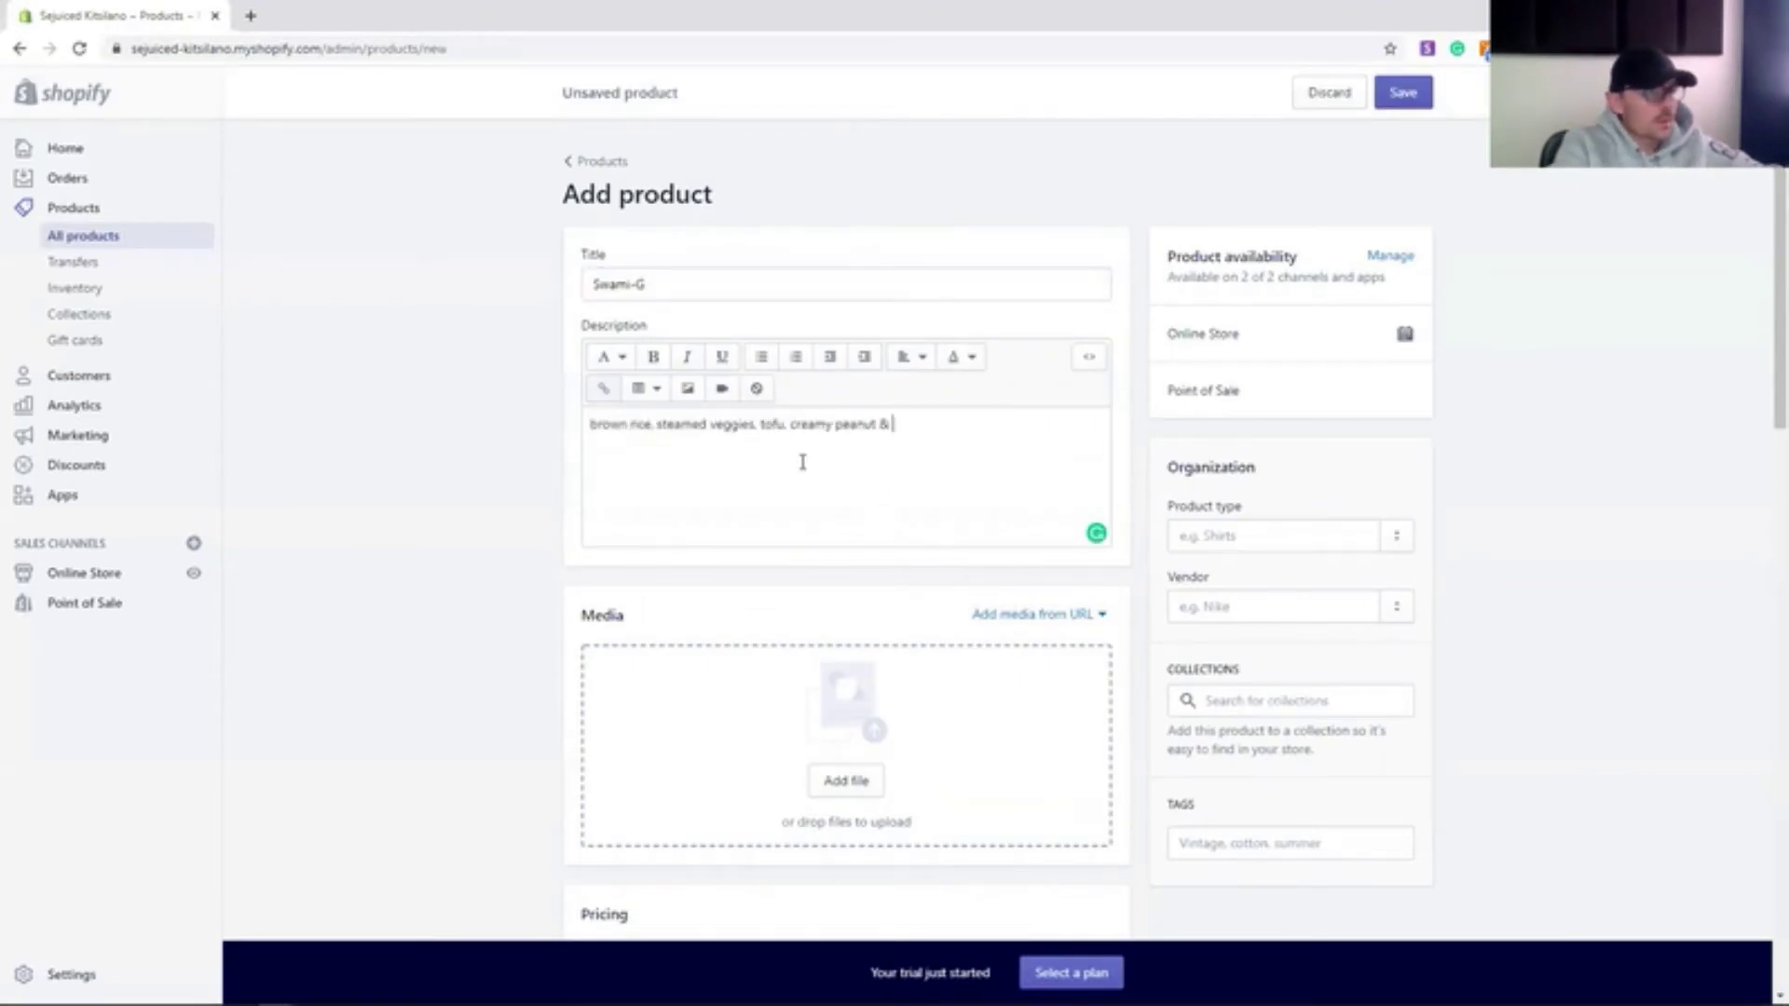
pyautogui.write('uce')
pyautogui.scroll(-7, 791, 522)
pyautogui.click(659, 326)
pyautogui.click(709, 424)
pyautogui.write('13')
pyautogui.click(588, 492)
# - Tag Swami-G with yogi bowl and save it
pyautogui.scroll(-3, 583, 504)
pyautogui.scroll(7, 838, 503)
pyautogui.click(1290, 577)
pyautogui.write('yogi b')
pyautogui.press('BackSpace')
pyautogui.press('BackSpace')
pyautogui.press('BackSpace')
pyautogui.press('BackSpace')
pyautogui.press('BackSpace')
pyautogui.press('BackSpace')
pyautogui.write('yogi bowl')
pyautogui.press('Return')
pyautogui.scroll(2, 375, 344)
pyautogui.hotkey('ctrl', 's')
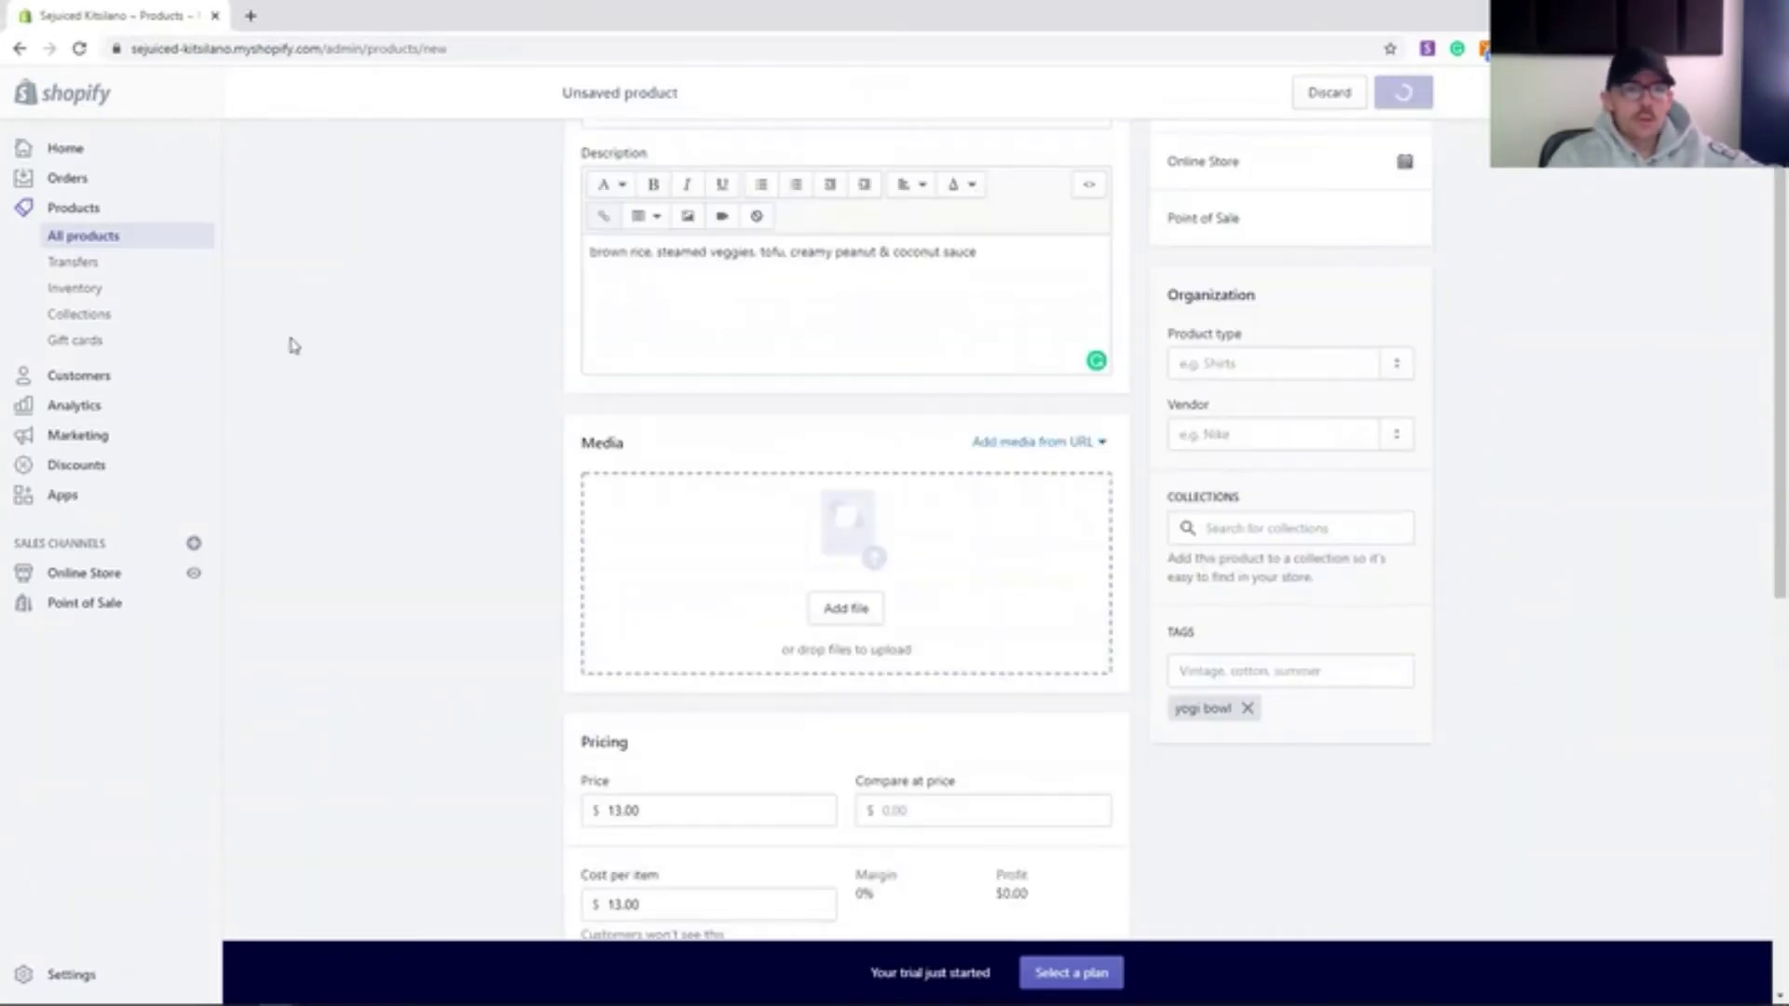
# - Review the Yogi Bowls collection and its navigation link, then go to Online Store Themes
pyautogui.click(82, 314)
pyautogui.click(438, 431)
pyautogui.moveTo(1255, 318); pyautogui.dragTo(1359, 377)
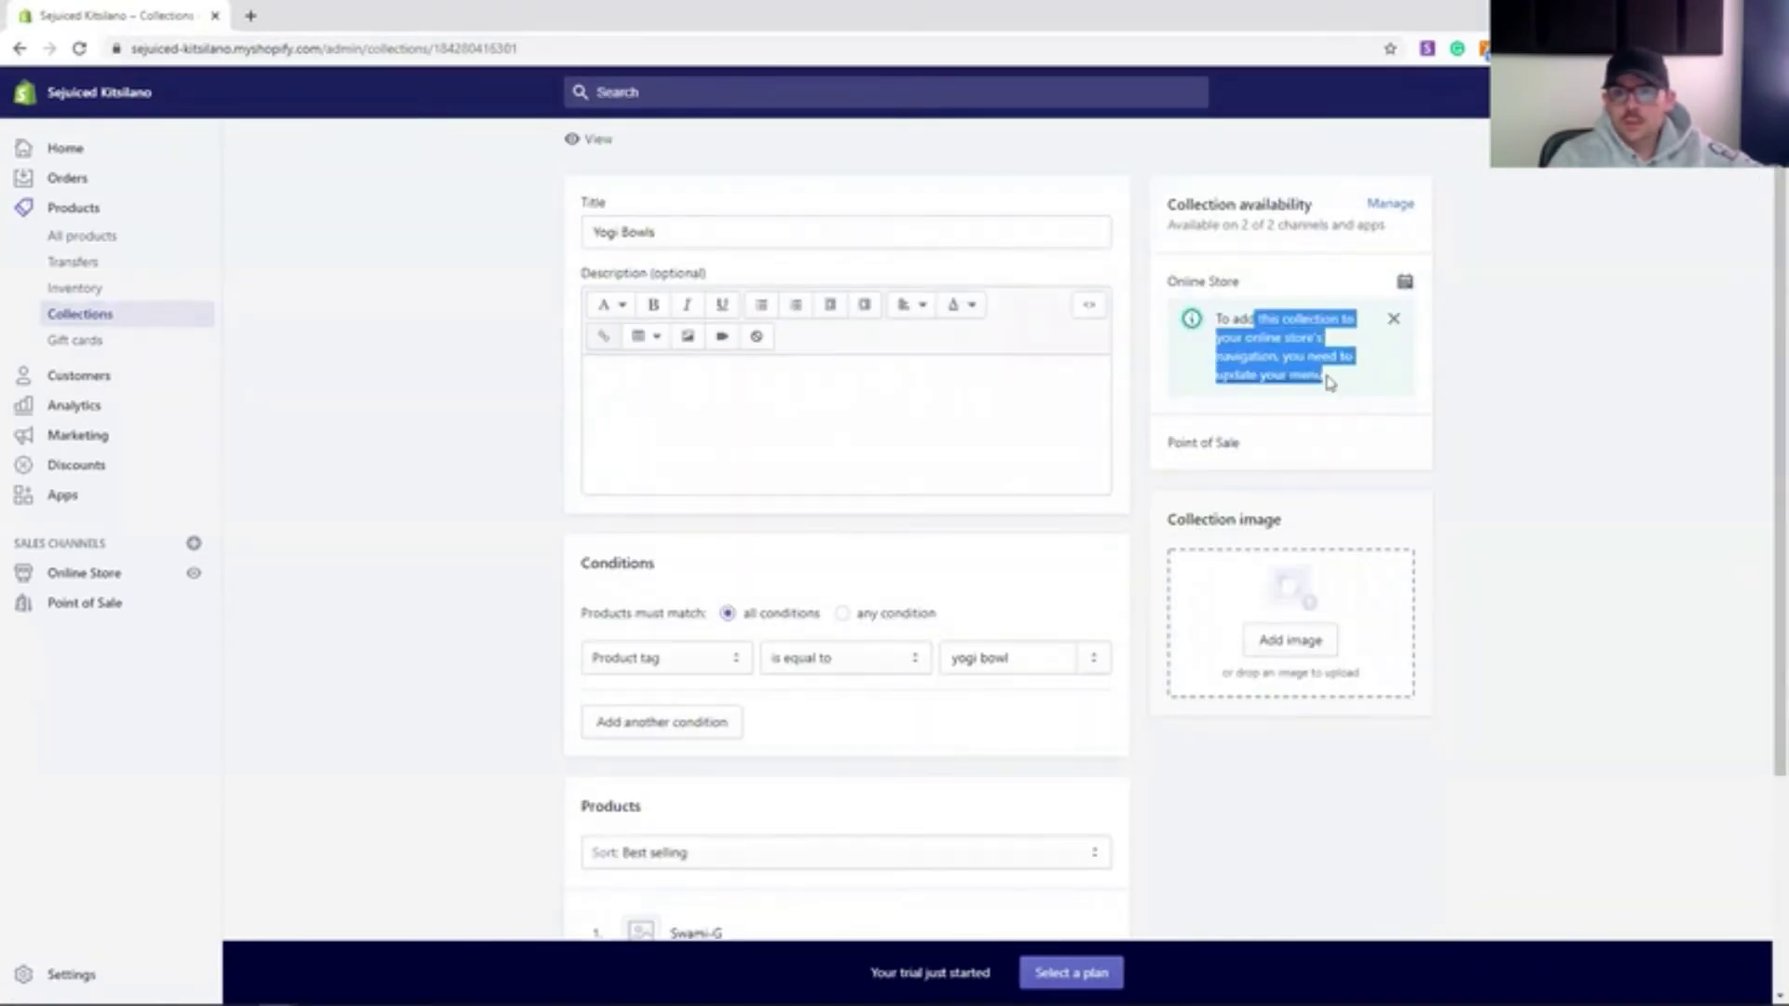
pyautogui.click(1305, 376)
pyautogui.click(82, 314)
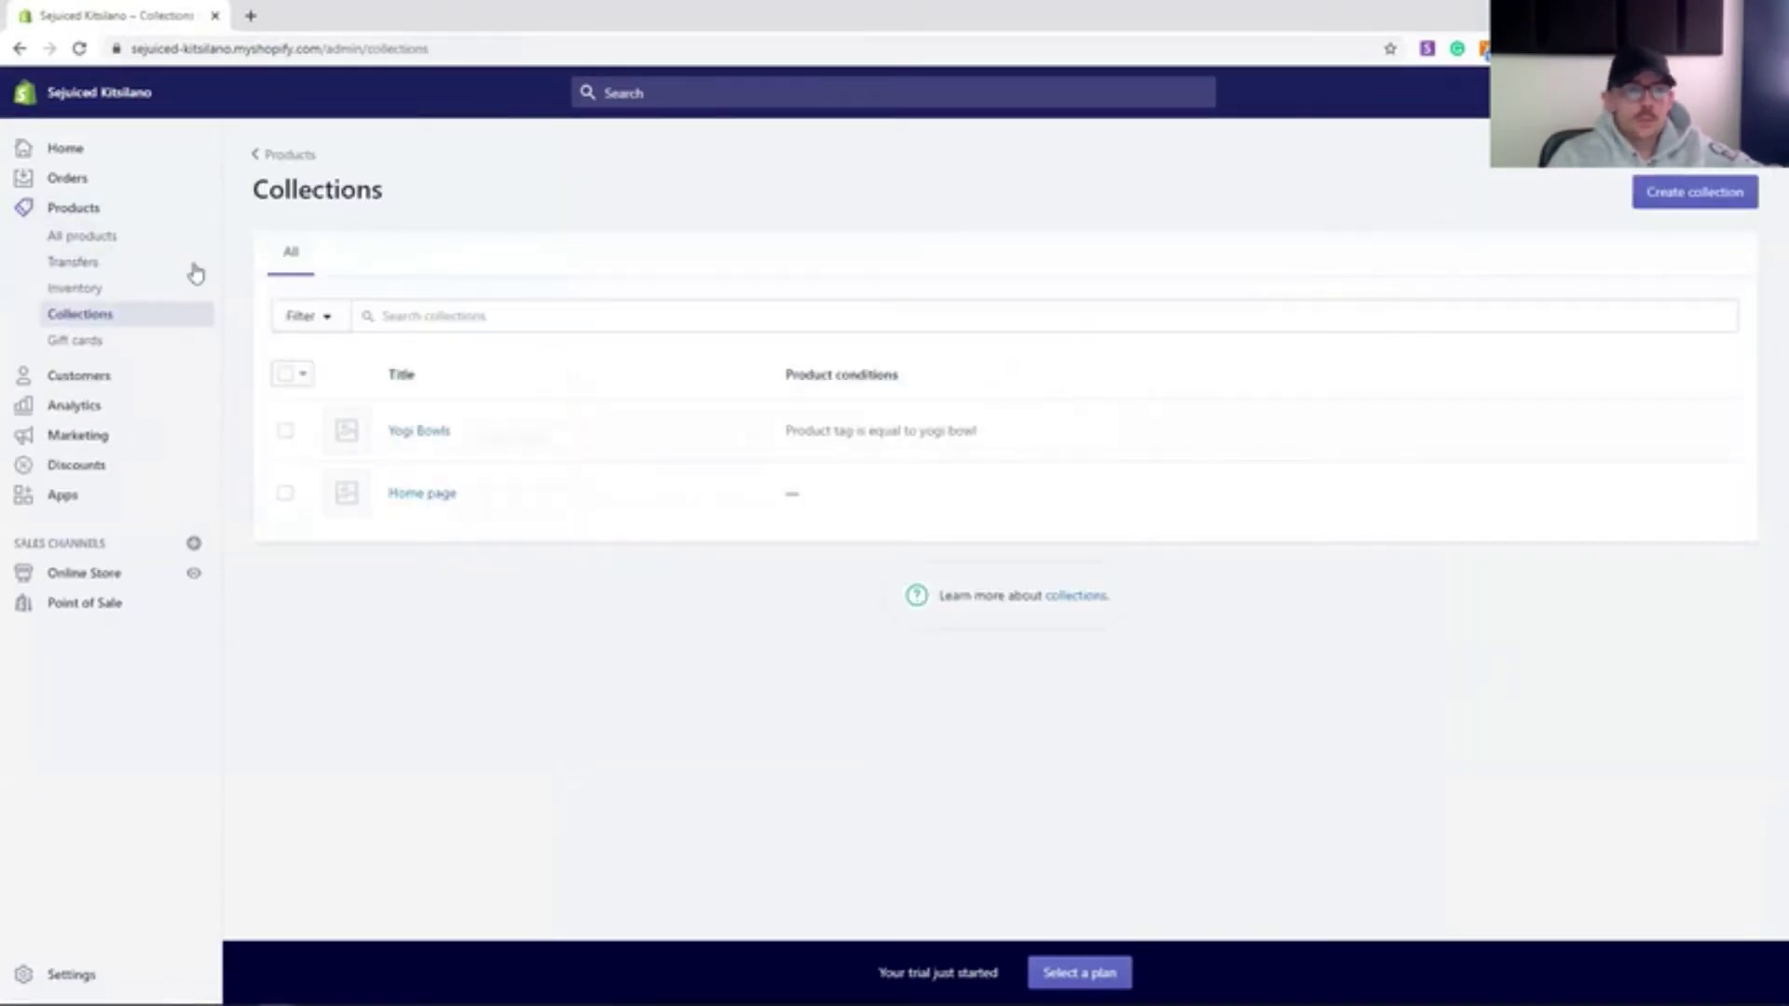
pyautogui.click(421, 430)
pyautogui.scroll(-5, 1357, 770)
pyautogui.scroll(5, 364, 453)
pyautogui.click(65, 236)
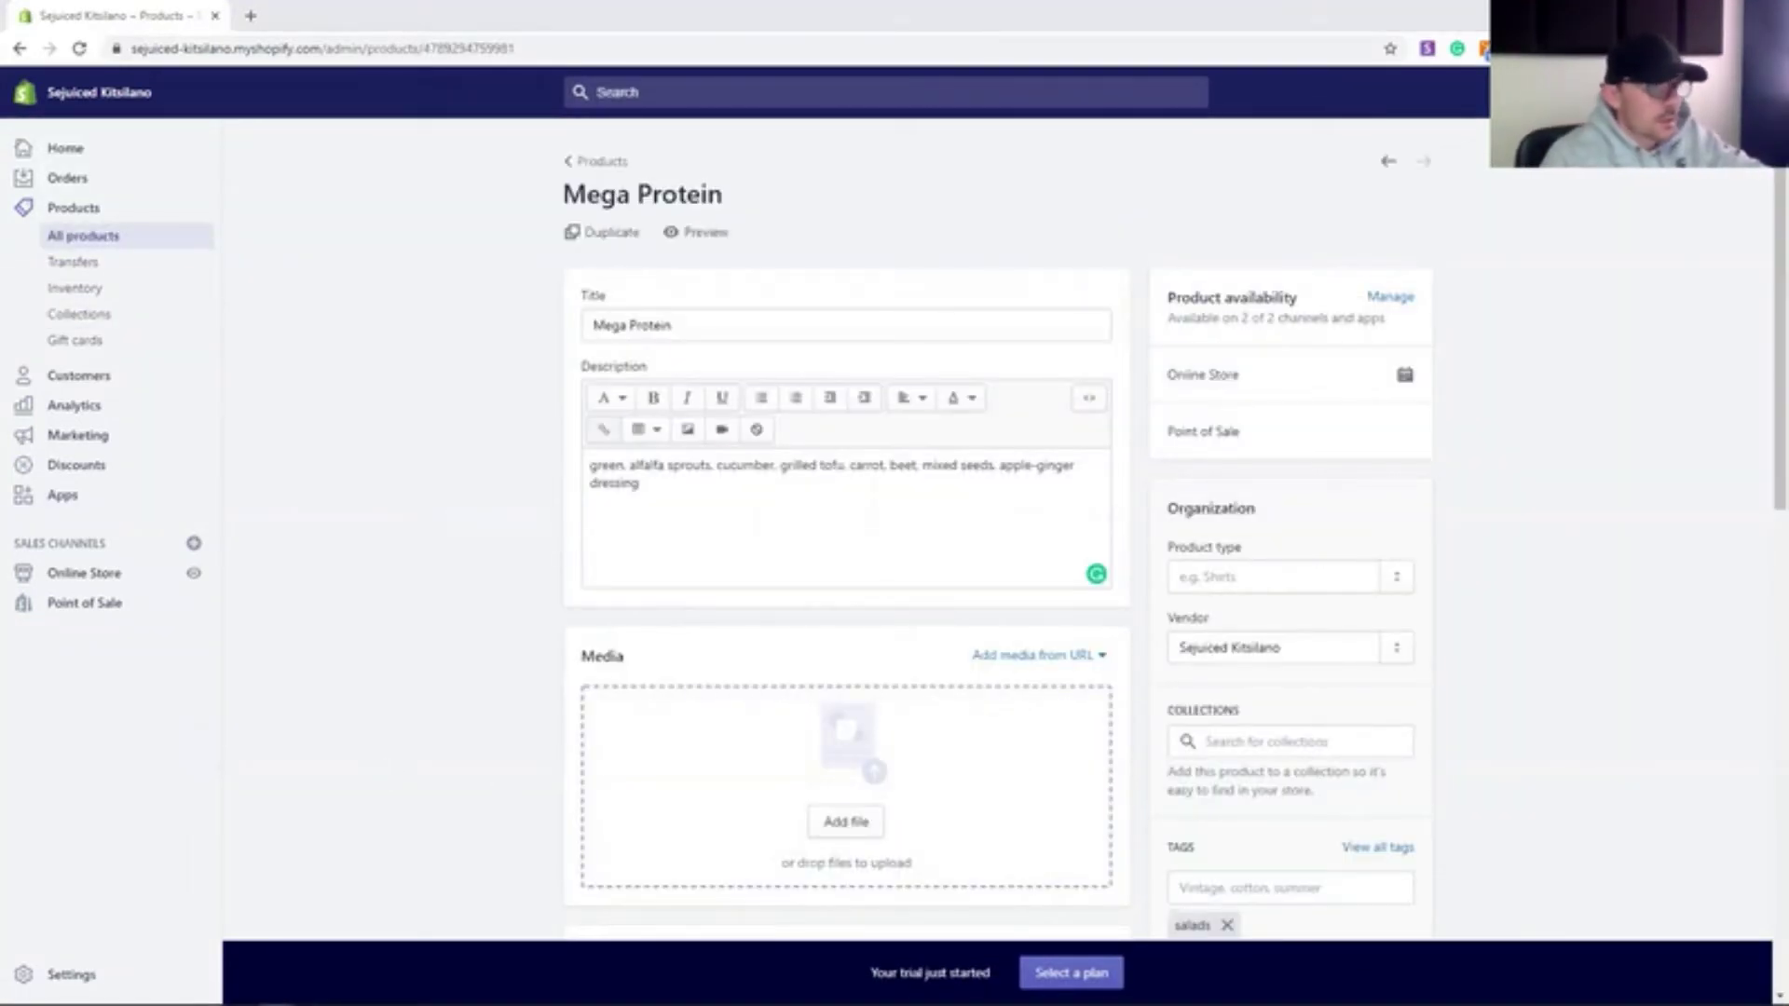
pyautogui.click(78, 573)
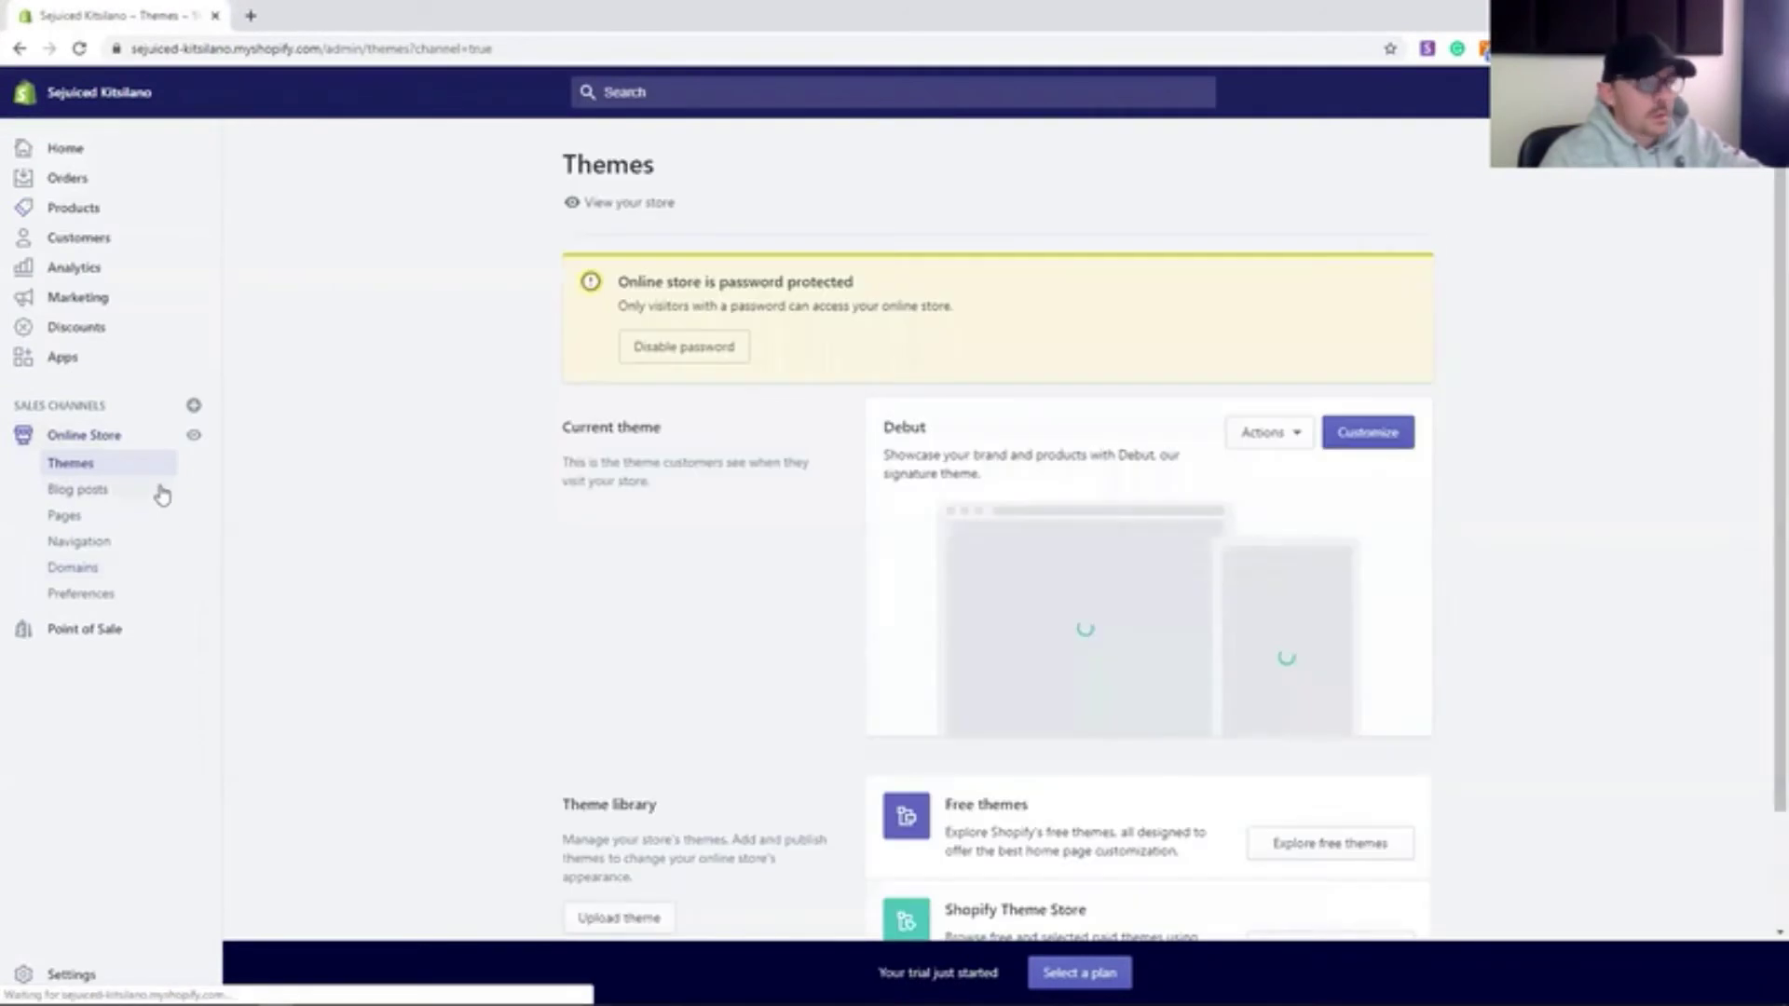
# - Choose the free Simple theme in its Beauty style
pyautogui.scroll(-3, 395, 616)
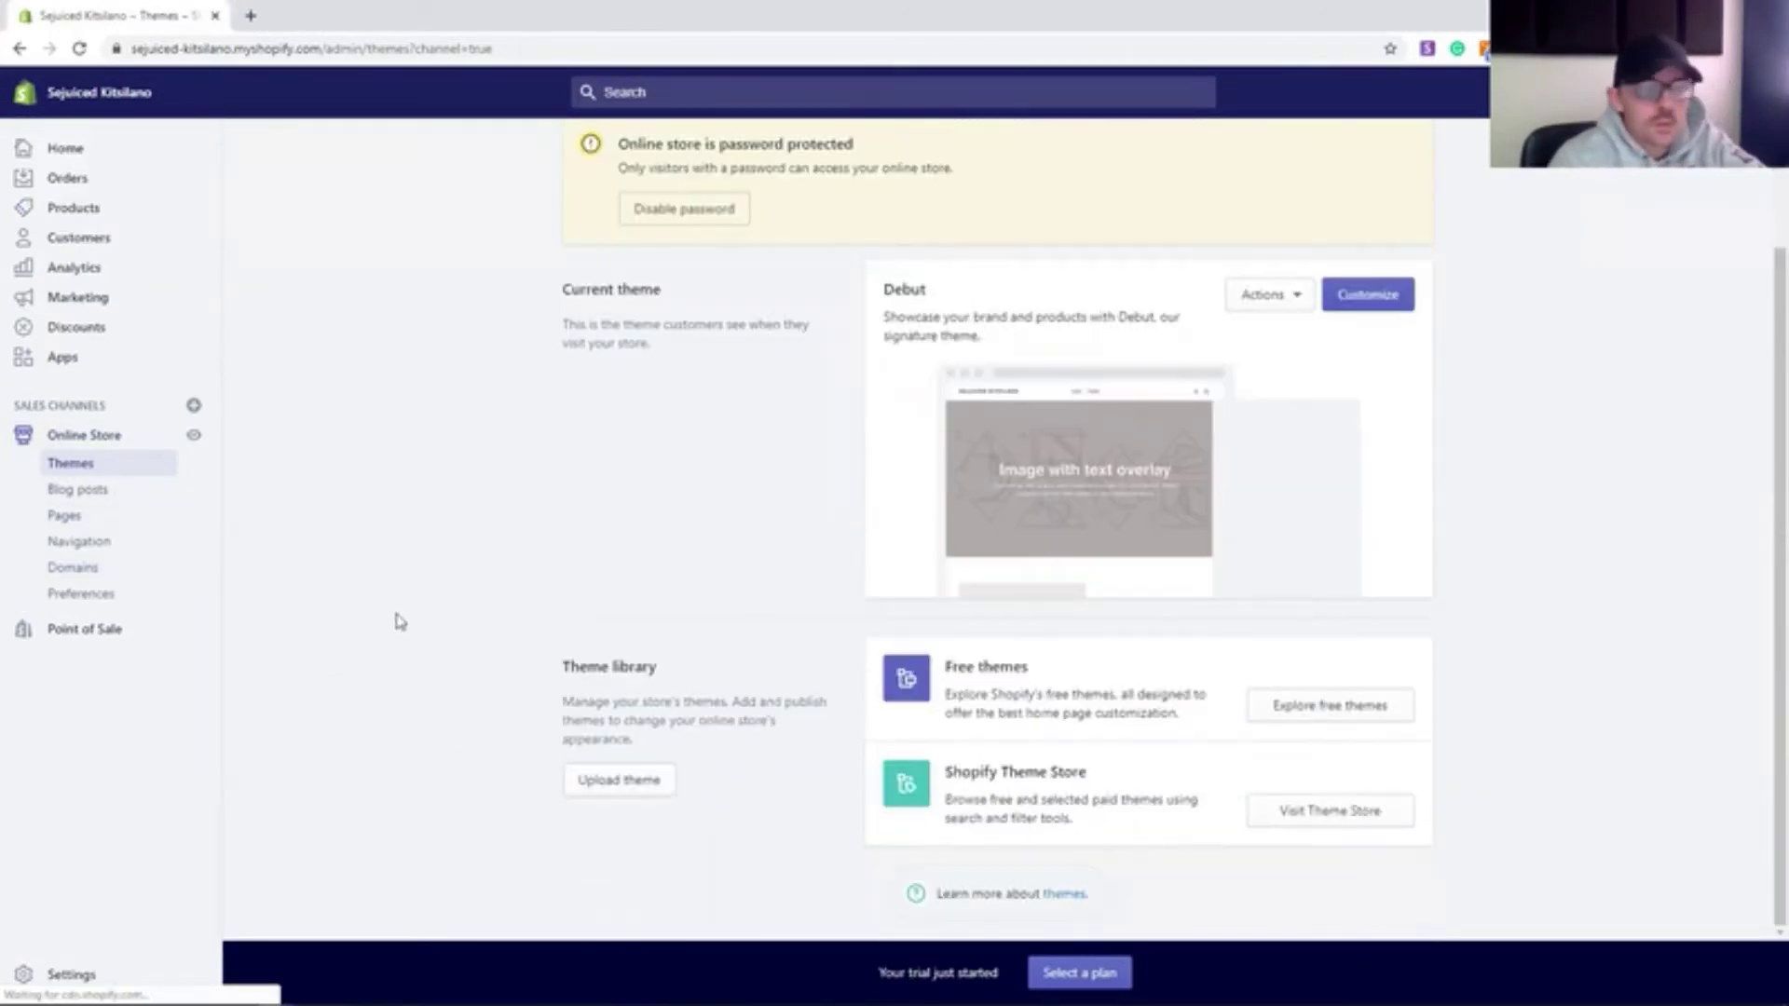
pyautogui.click(1331, 823)
pyautogui.click(112, 22)
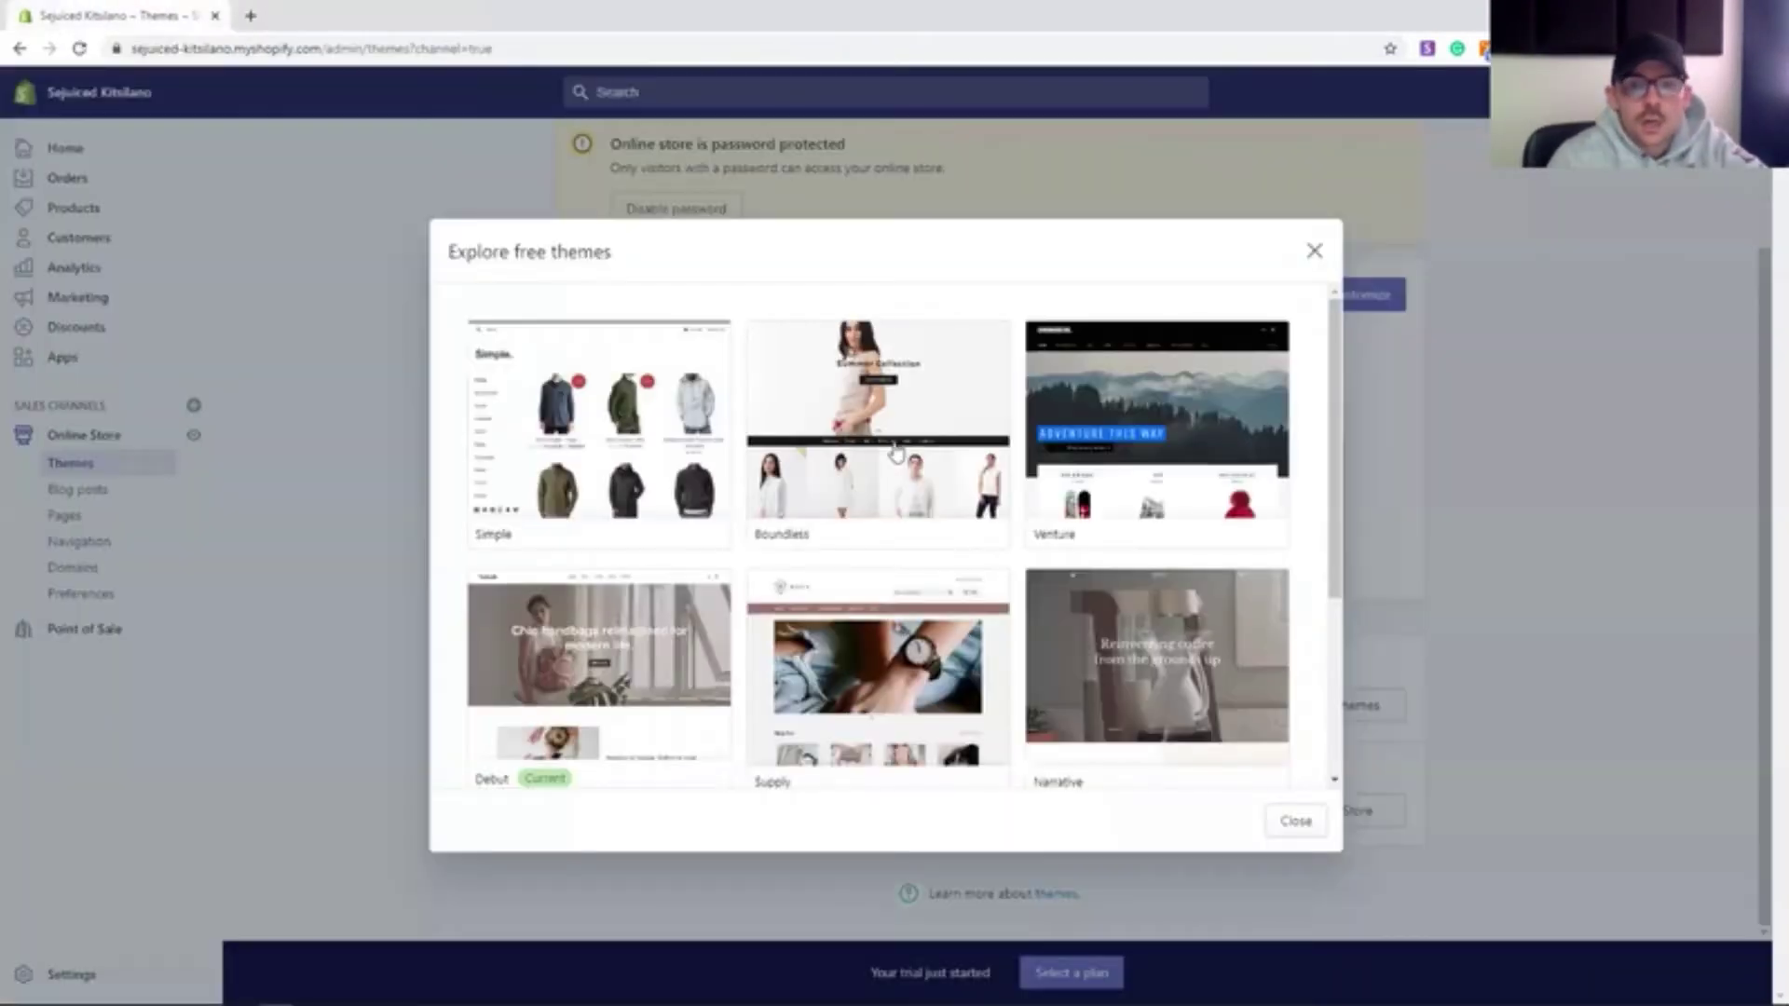
pyautogui.scroll(-3, 764, 549)
pyautogui.scroll(3, 764, 550)
pyautogui.click(671, 439)
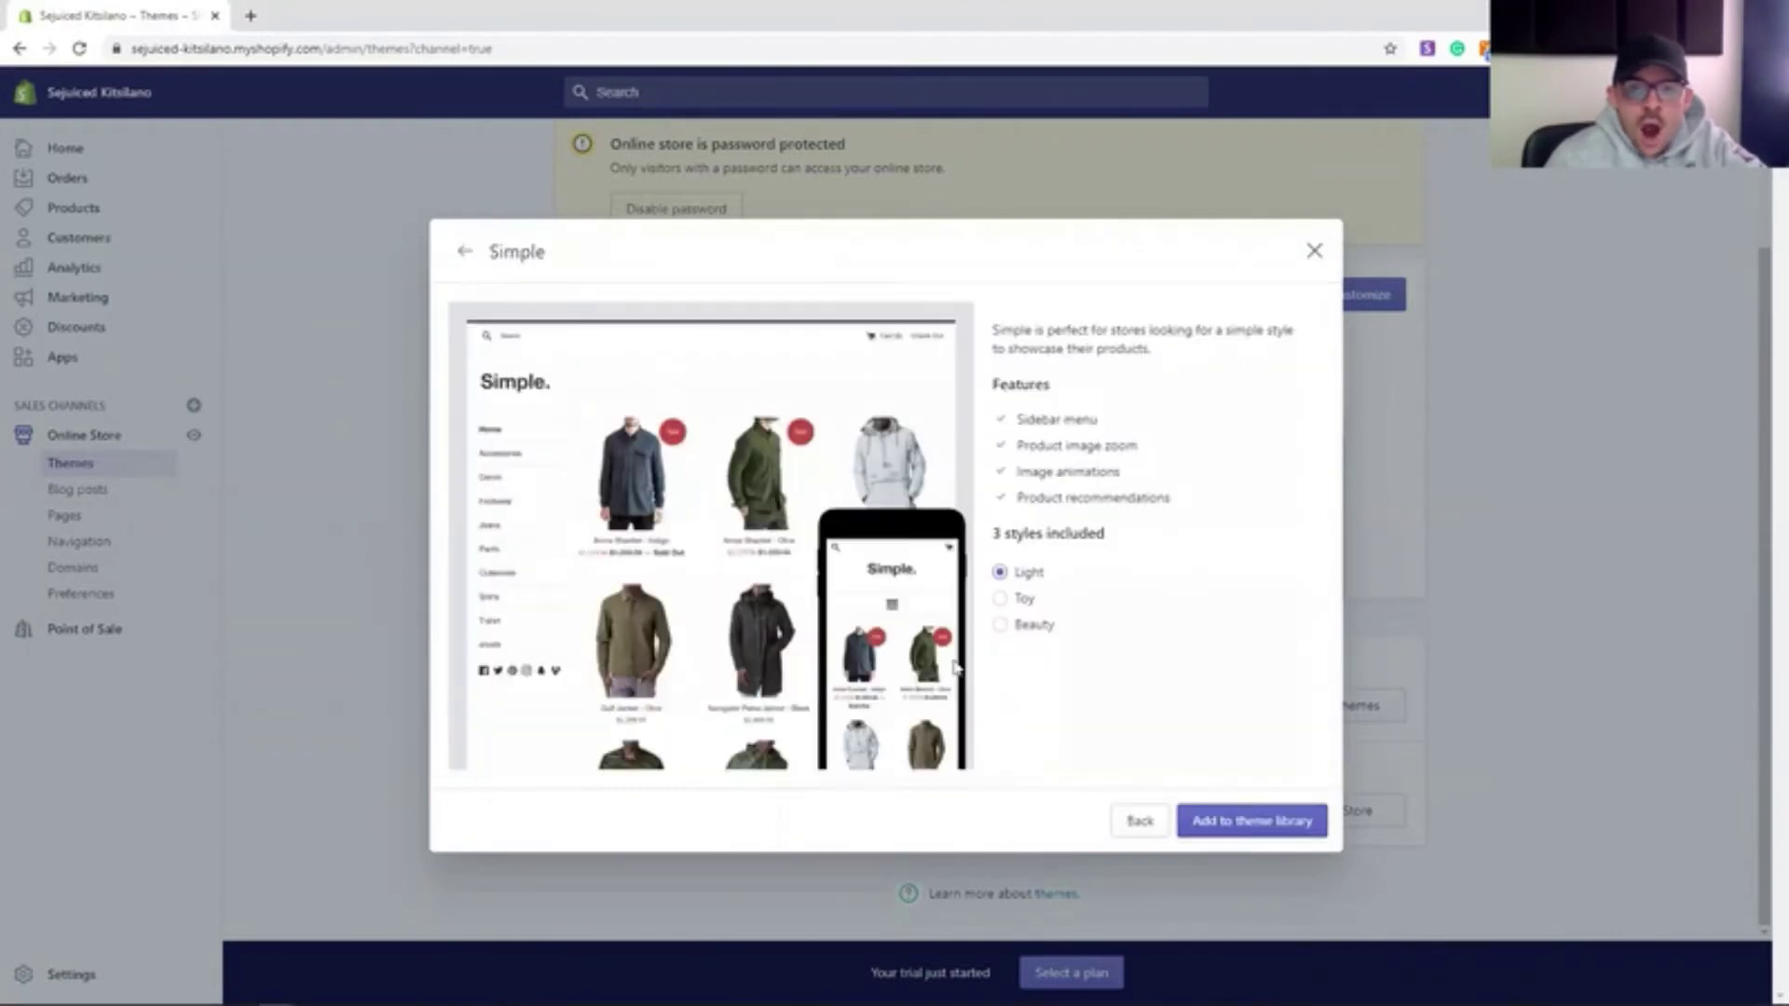
pyautogui.click(1000, 624)
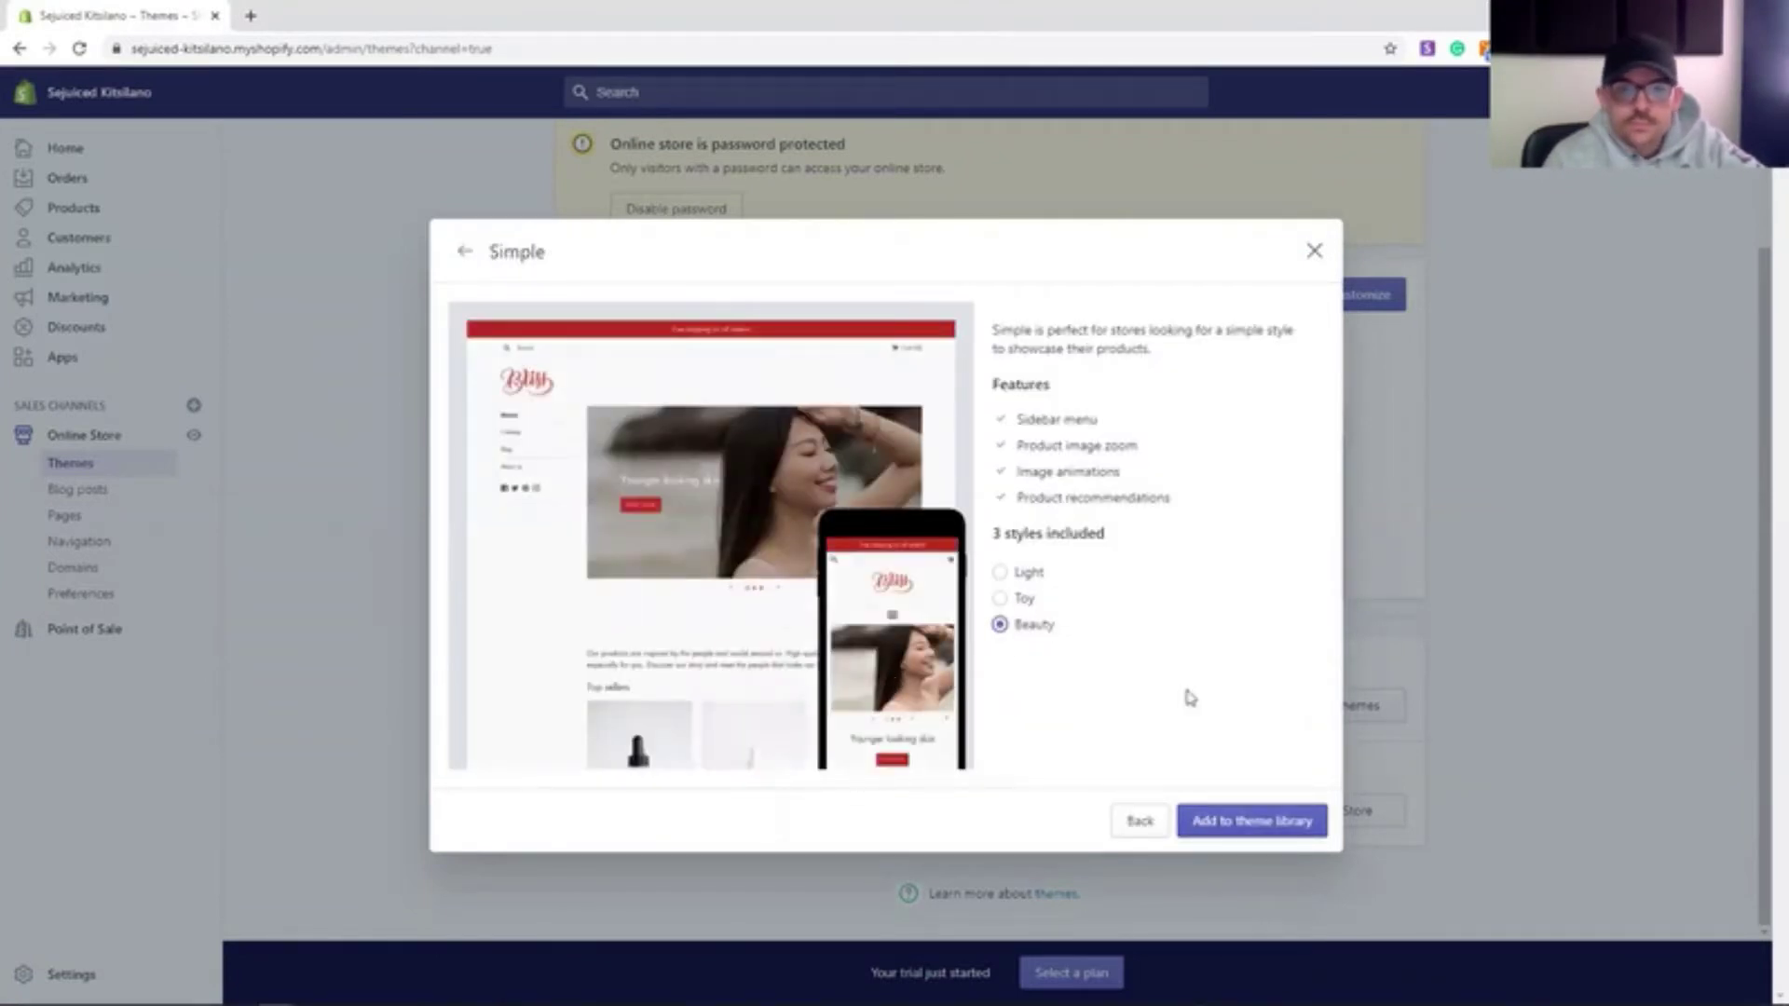
# - Add Simple to the theme library and publish it as the live theme
pyautogui.click(1244, 829)
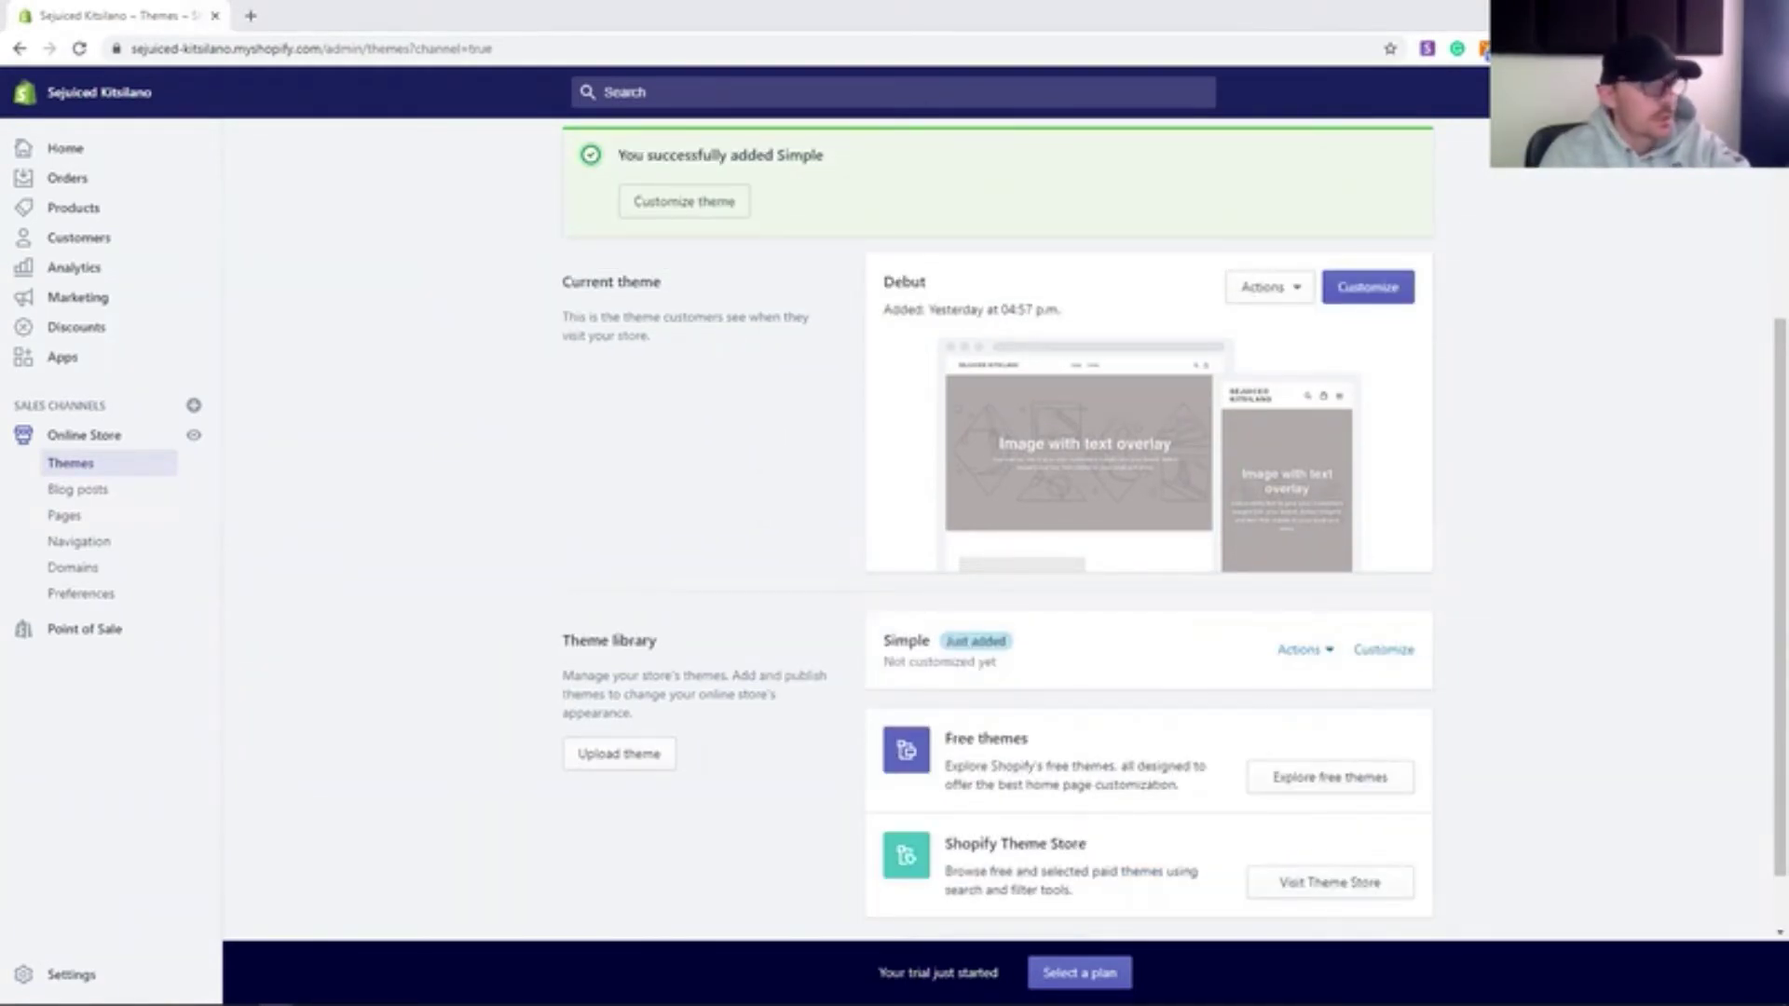
pyautogui.click(1304, 650)
pyautogui.click(1298, 416)
pyautogui.press('Return')
pyautogui.scroll(3, 594, 576)
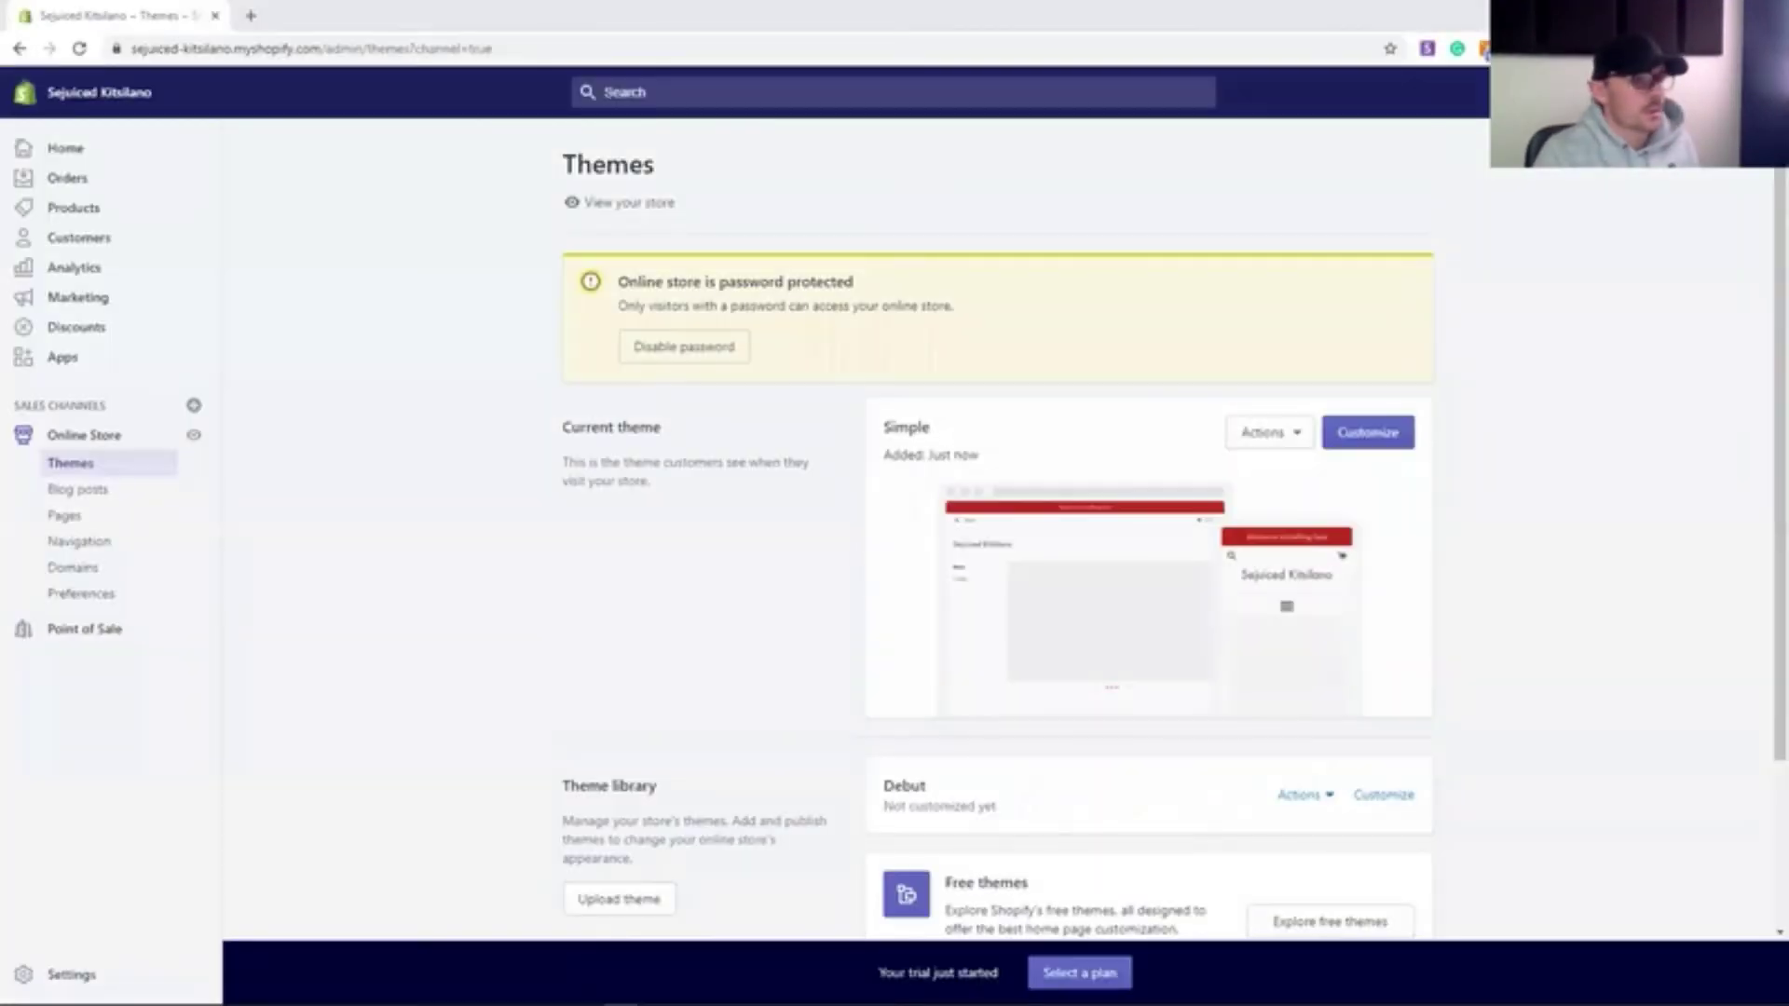
pyautogui.click(620, 990)
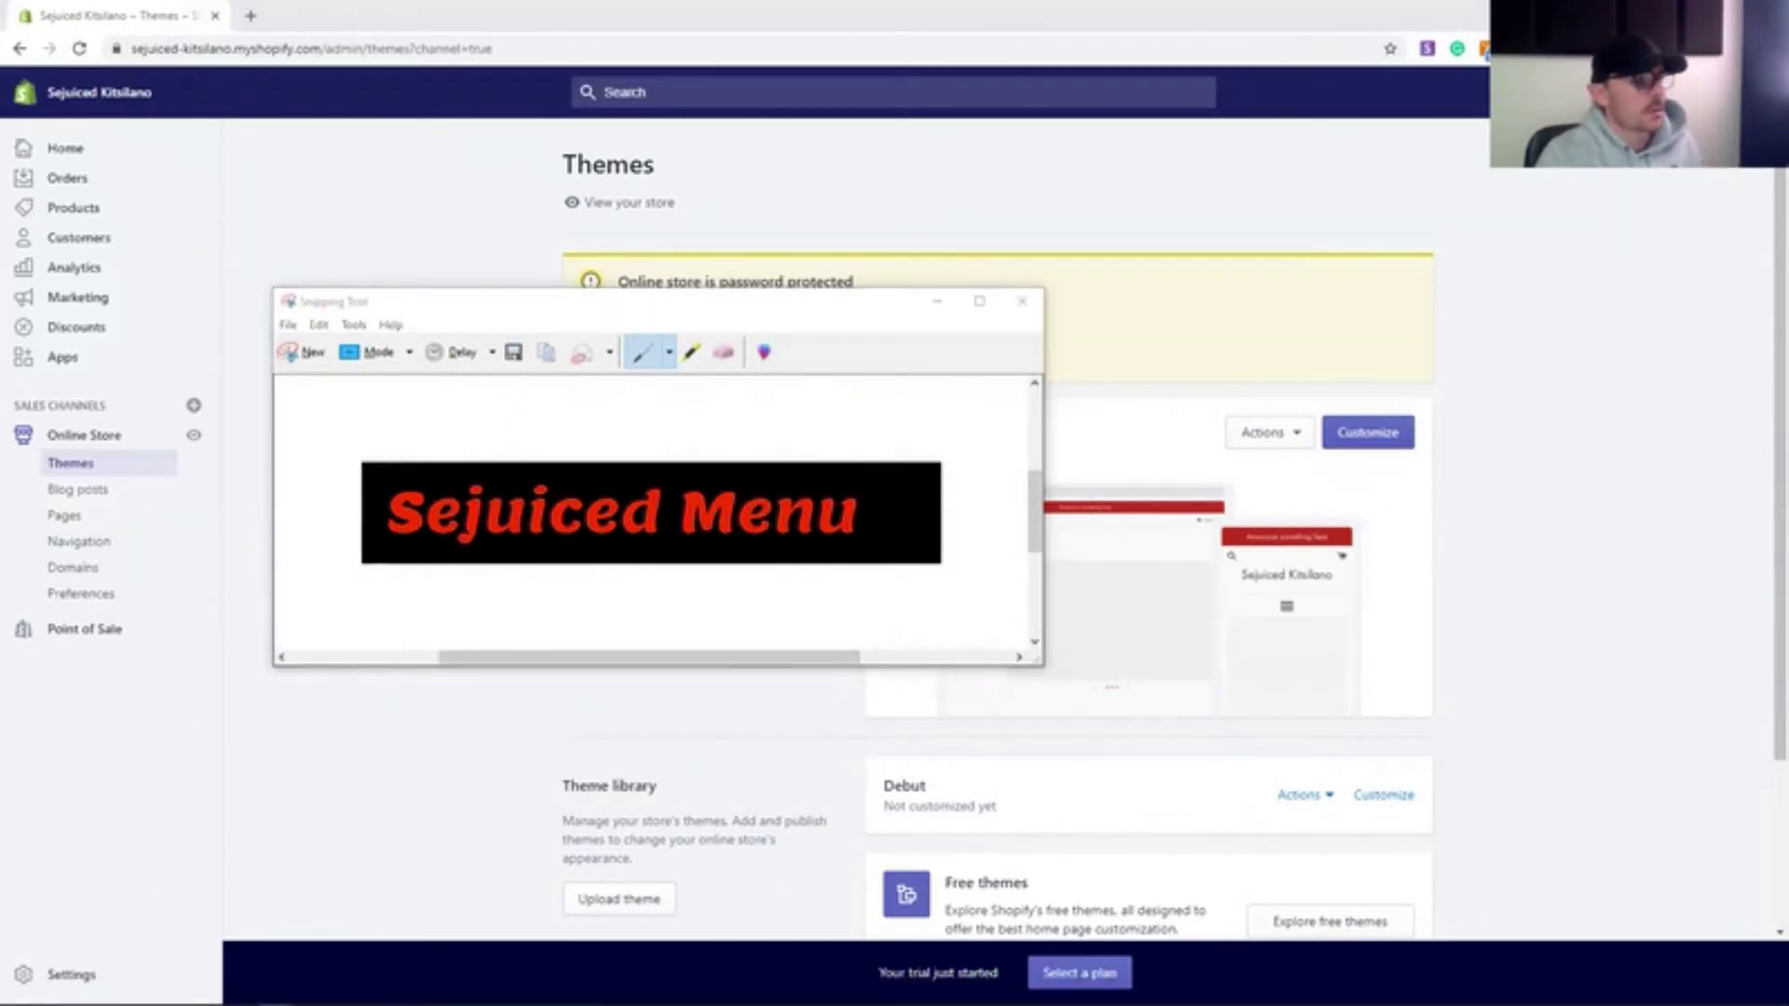
# - Save the Sejuiced Menu snip as Capture on the Desktop, overwriting the existing file
pyautogui.moveTo(496, 304); pyautogui.dragTo(485, 321)
pyautogui.click(503, 370)
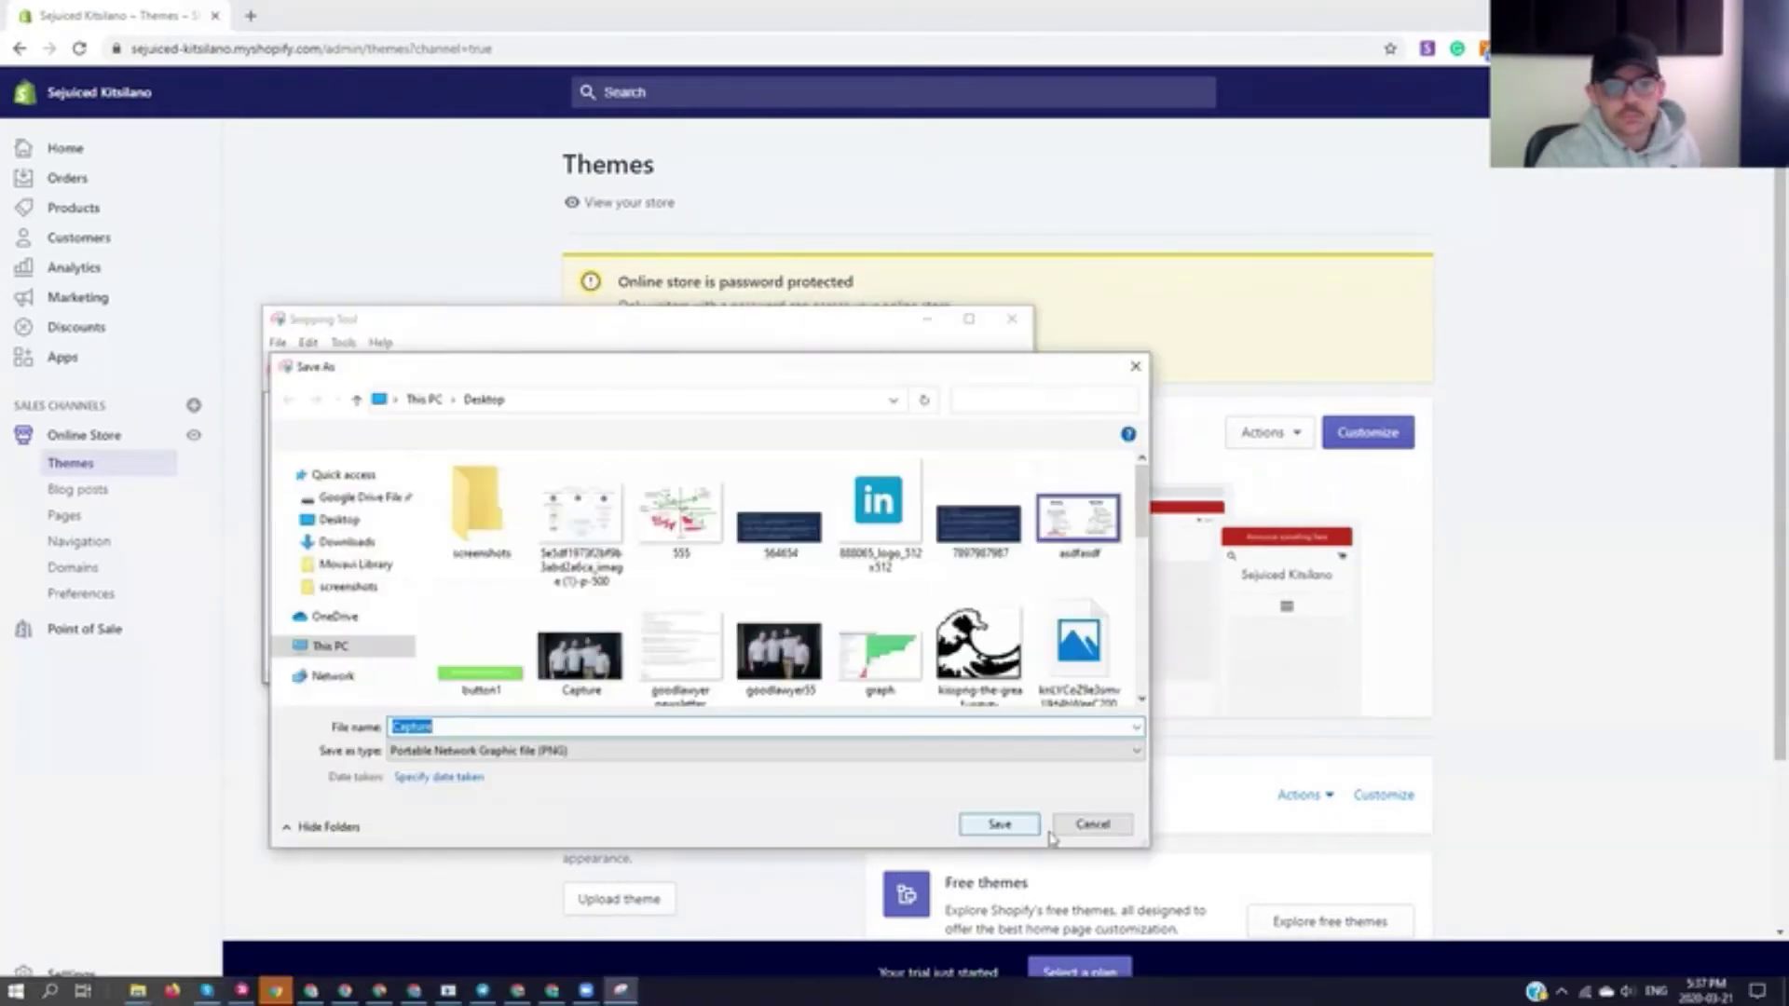
pyautogui.click(998, 824)
pyautogui.click(938, 514)
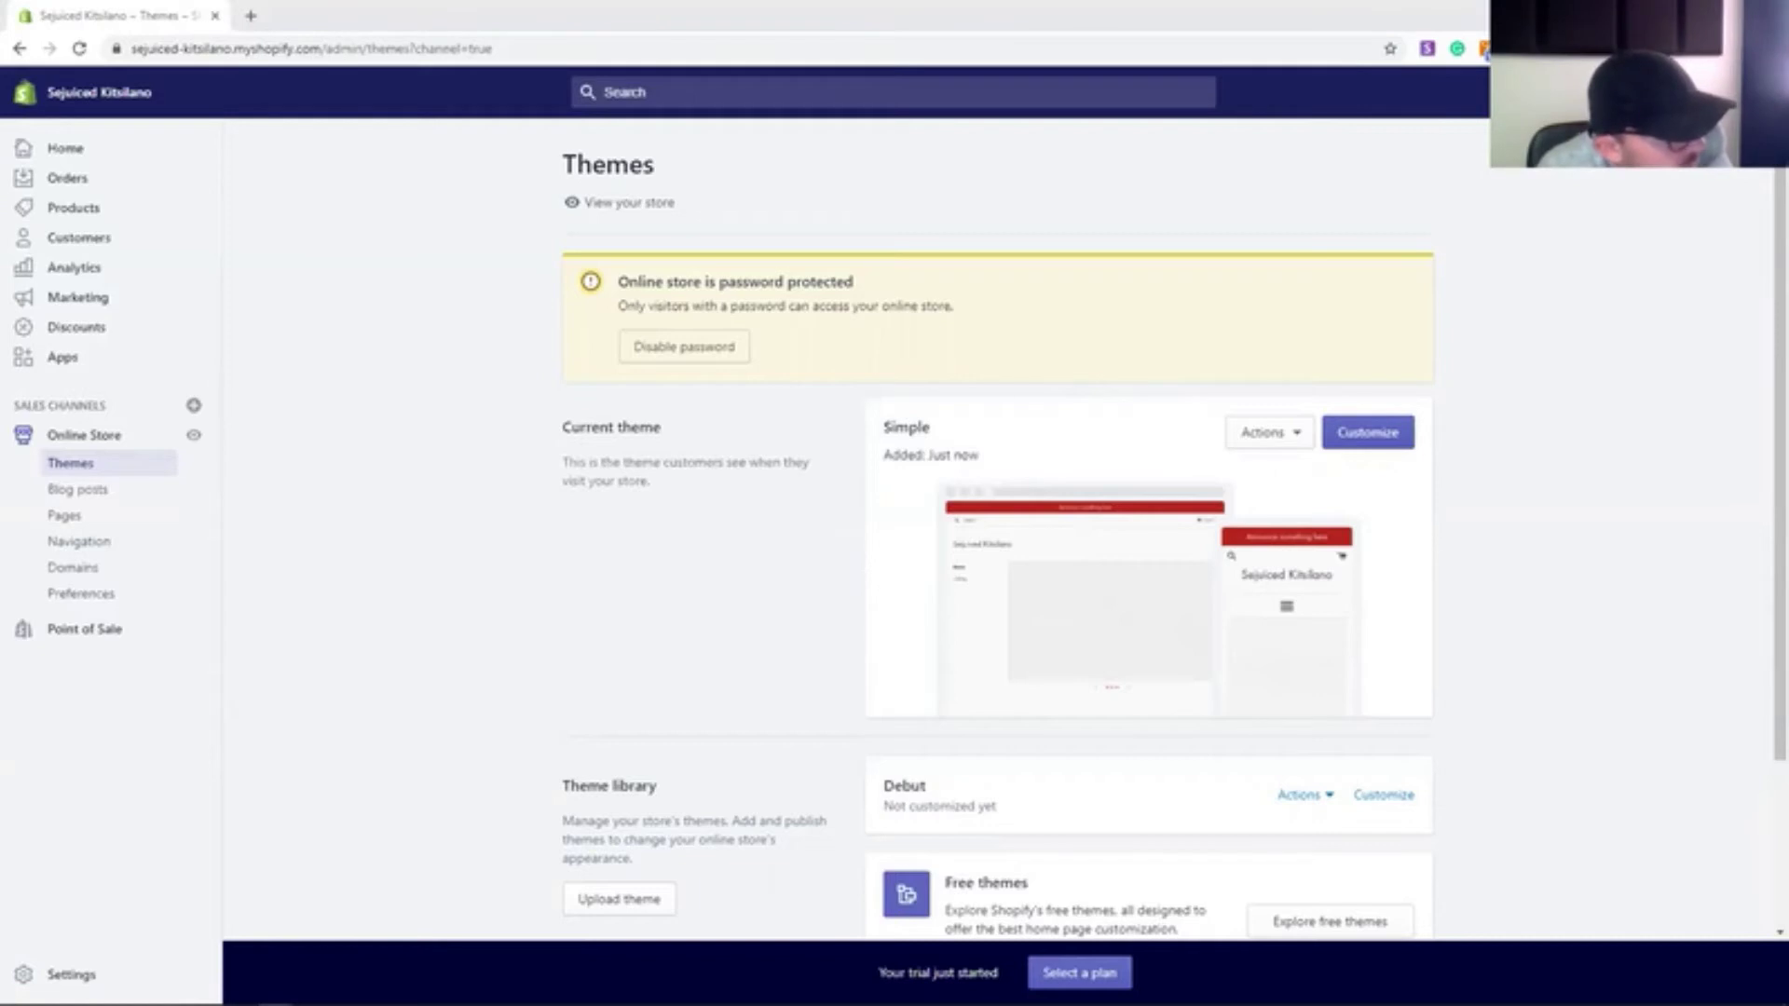
pyautogui.click(1368, 432)
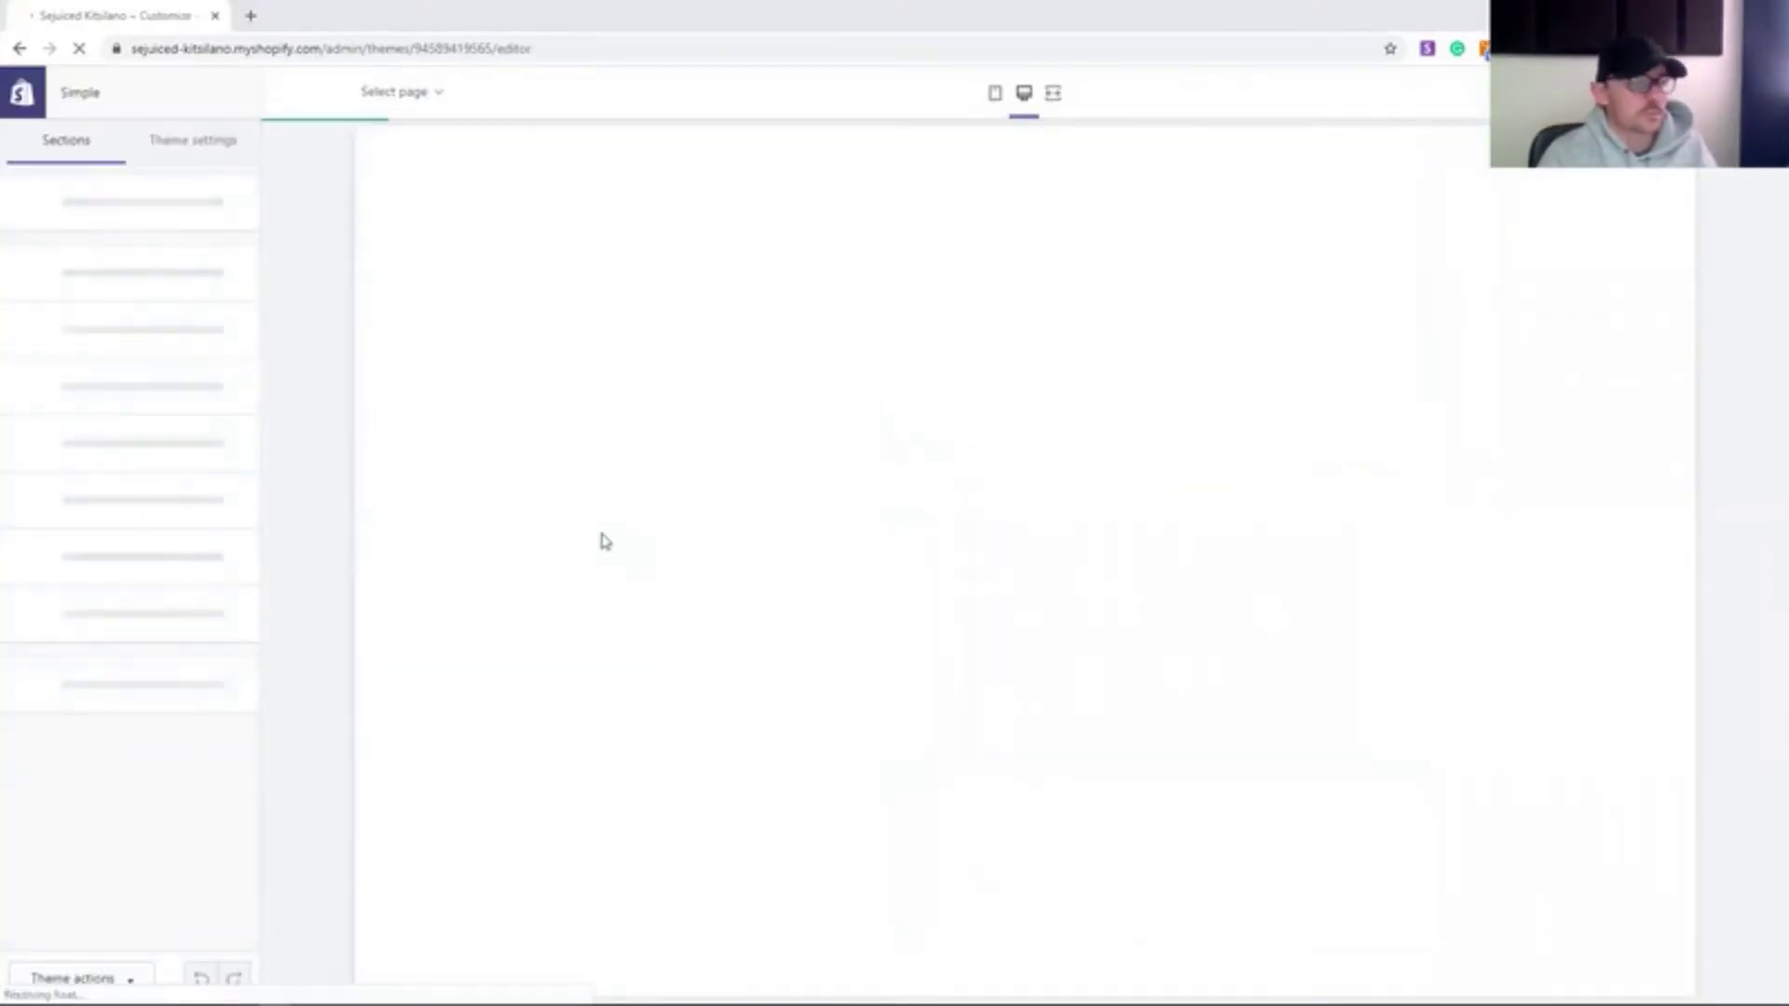
# - Set the theme's primary colour to #FF3300 in the Header's theme settings
pyautogui.click(112, 201)
pyautogui.scroll(-2, 133, 545)
pyautogui.click(188, 925)
pyautogui.scroll(-2, 178, 913)
pyautogui.click(38, 866)
pyautogui.scroll(-3, 128, 888)
pyautogui.click(85, 817)
pyautogui.write('#FF3300')
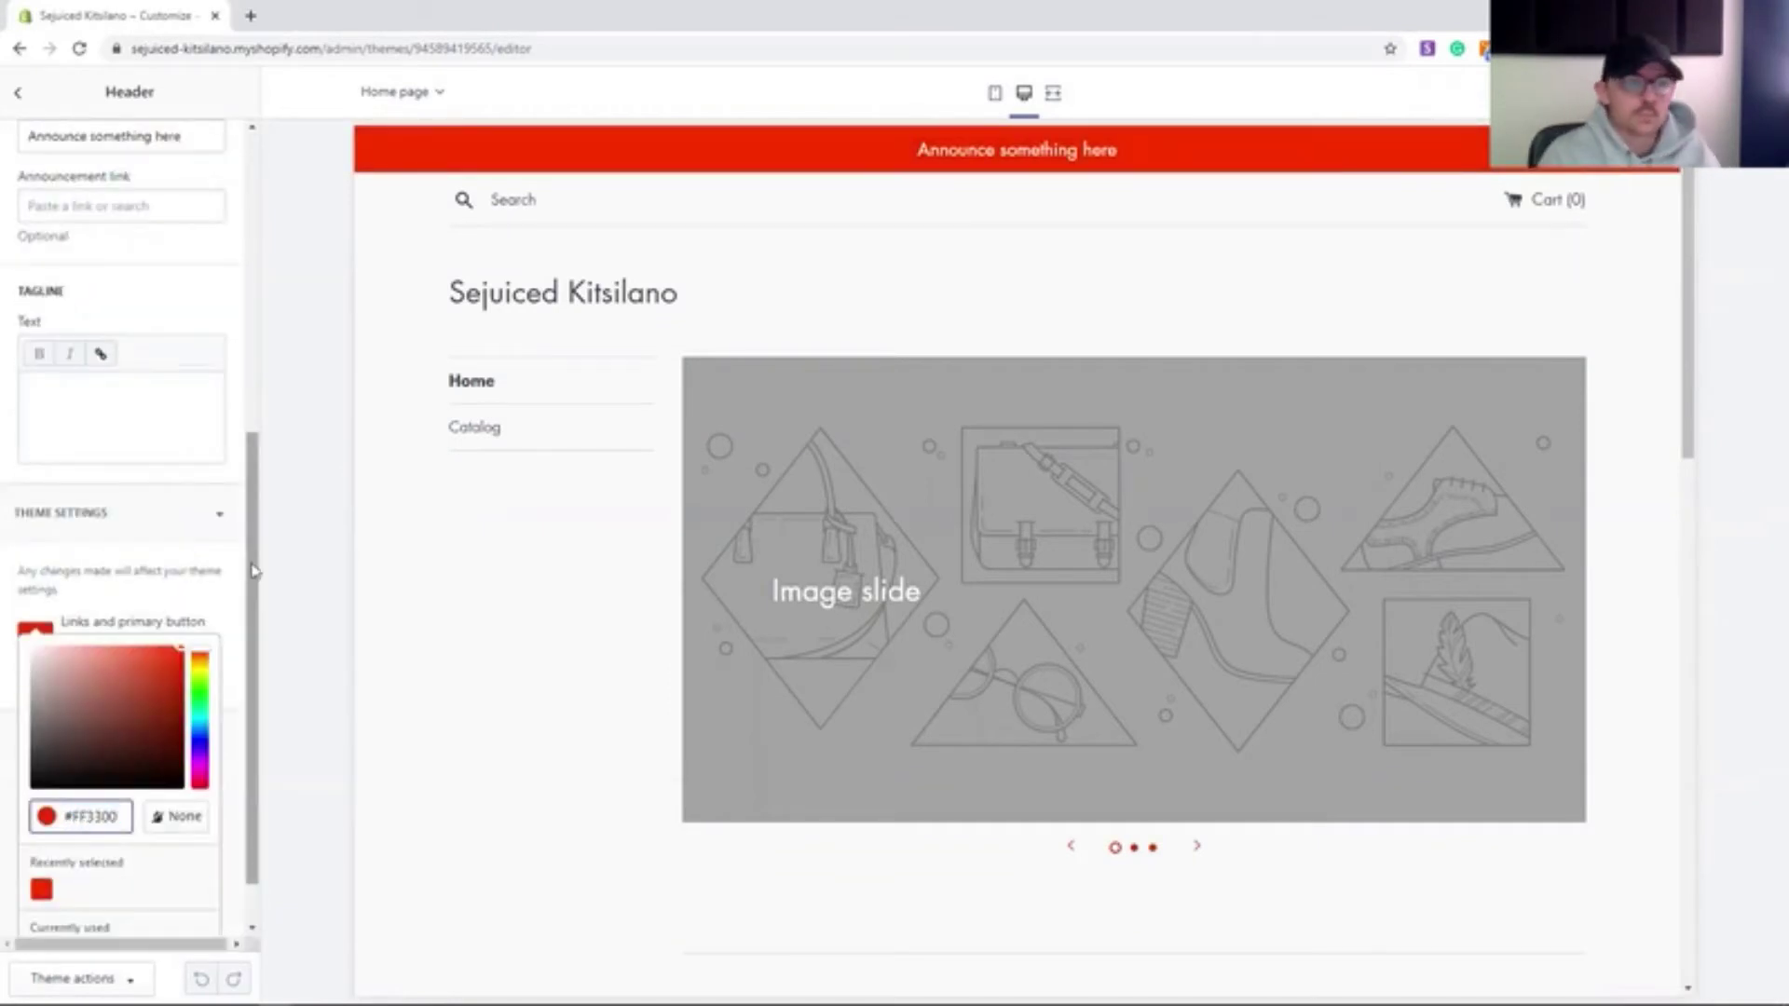
pyautogui.moveTo(254, 570); pyautogui.dragTo(255, 272)
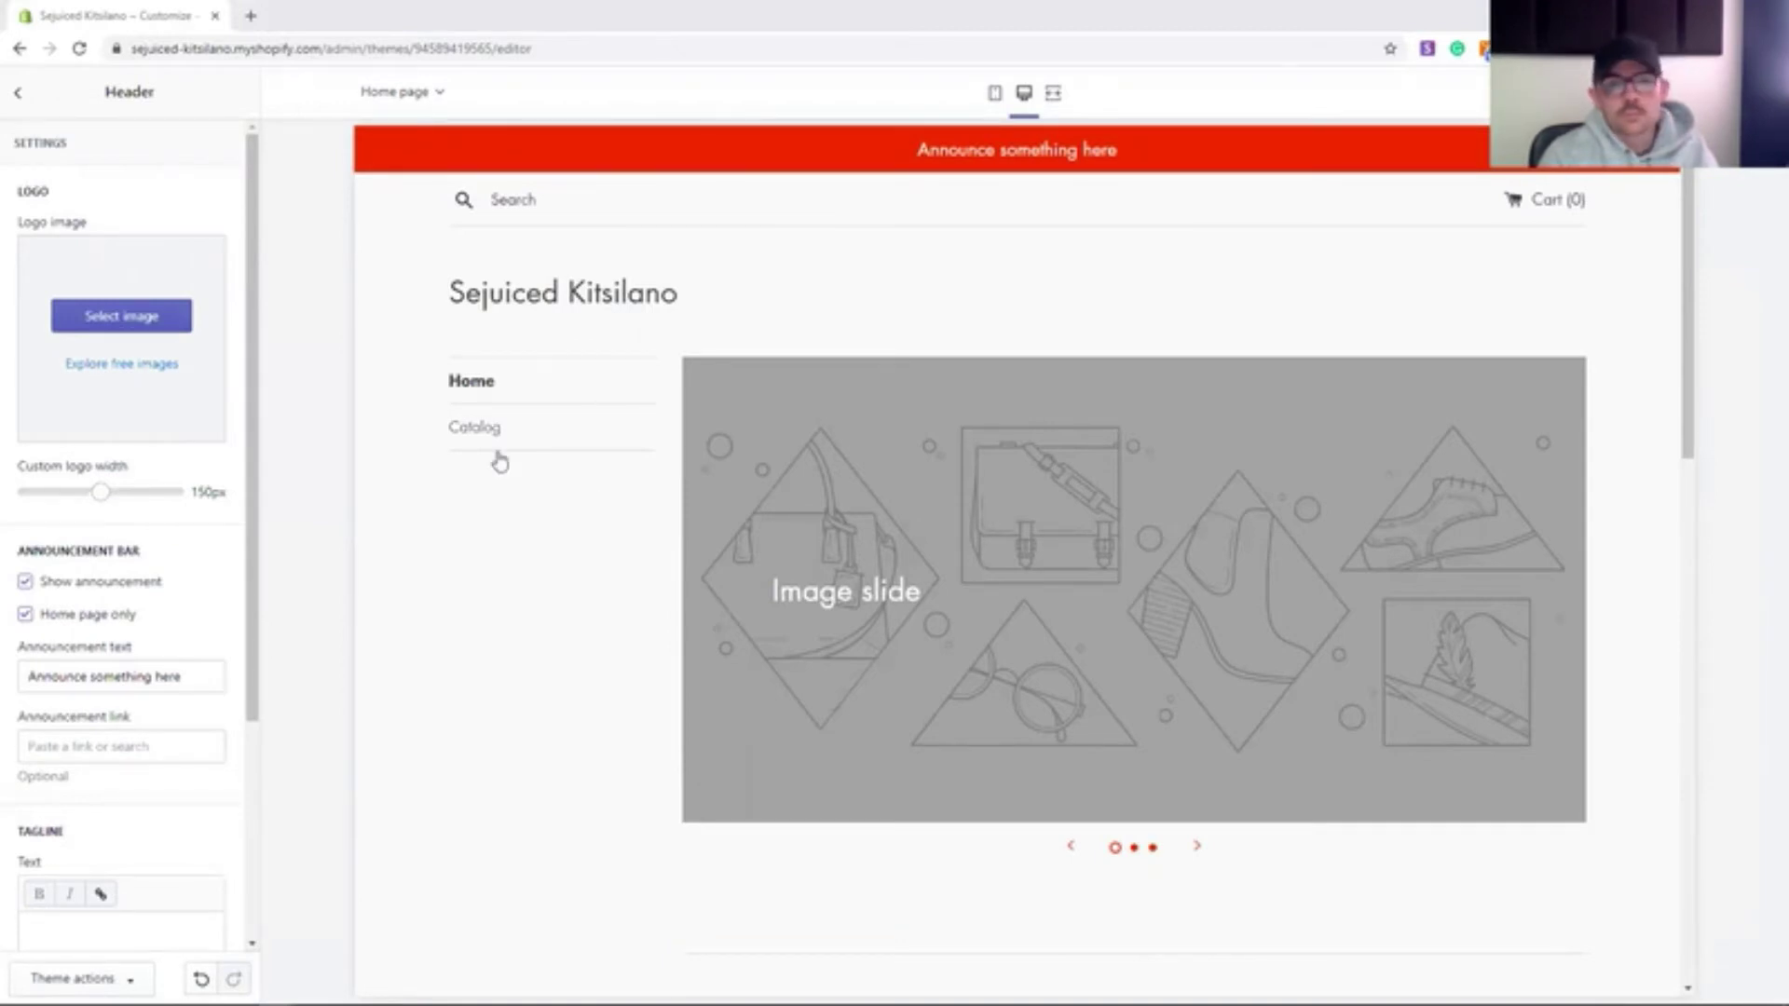
pyautogui.scroll(-15, 559, 522)
pyautogui.scroll(15, 587, 652)
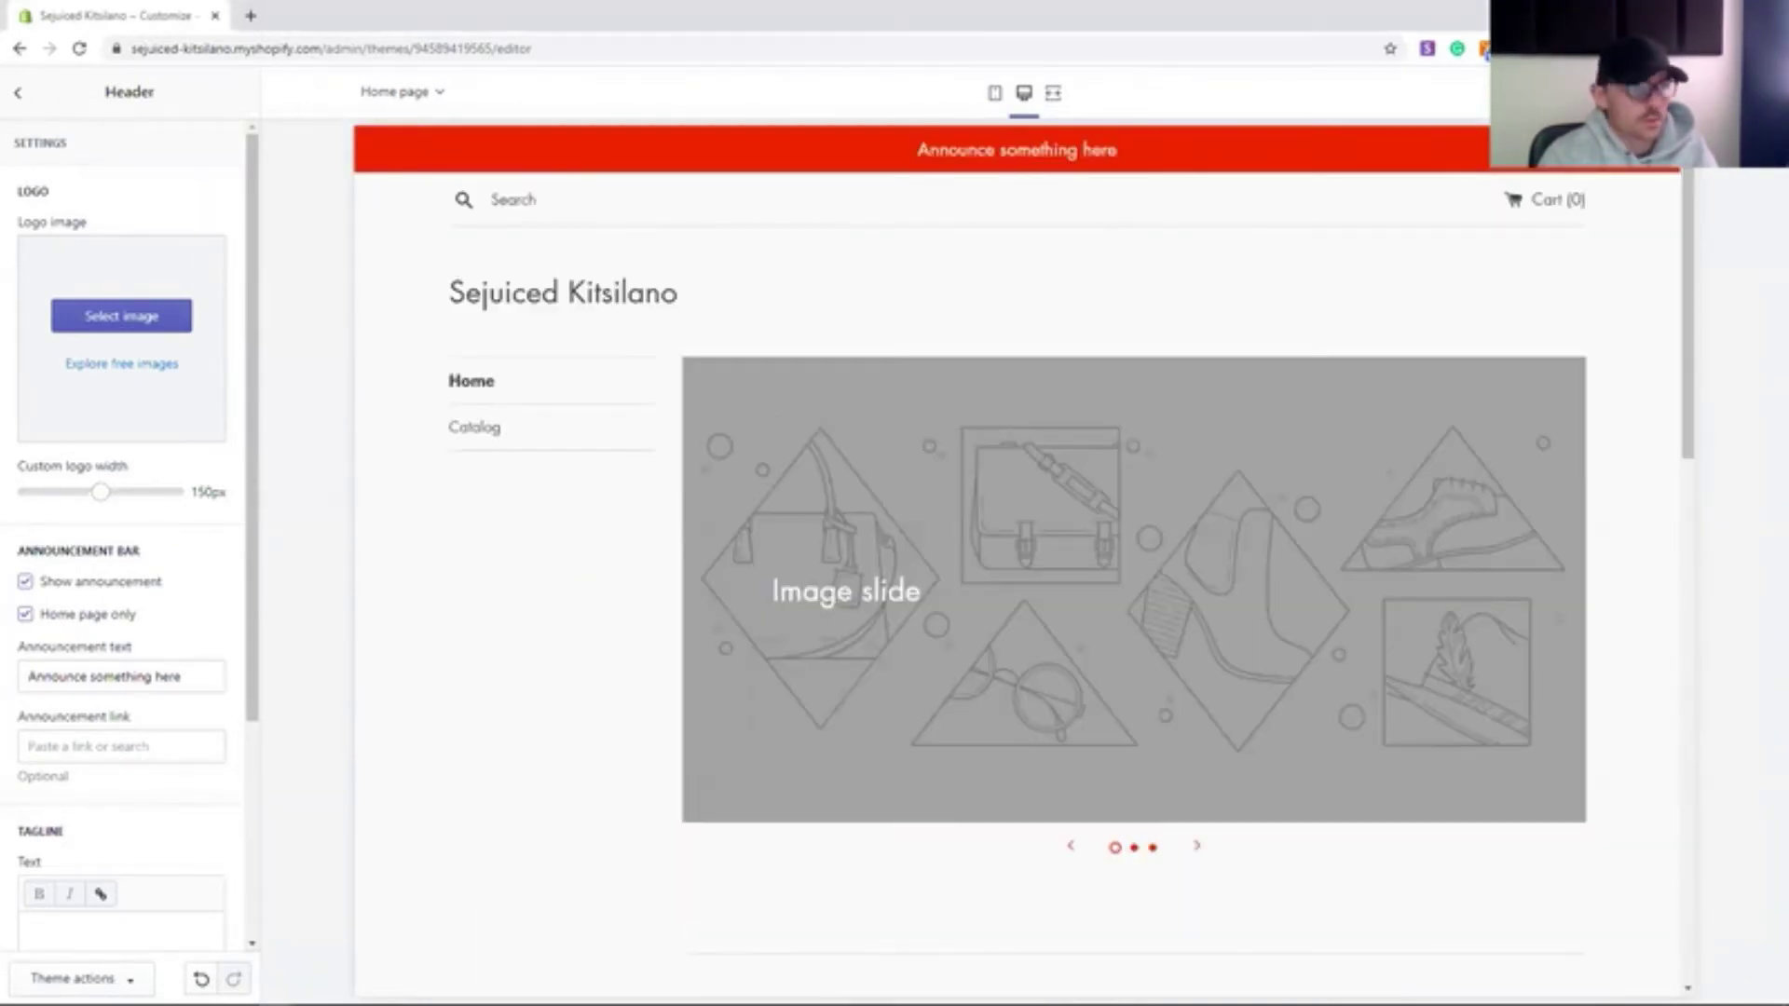
pyautogui.scroll(-4, 154, 624)
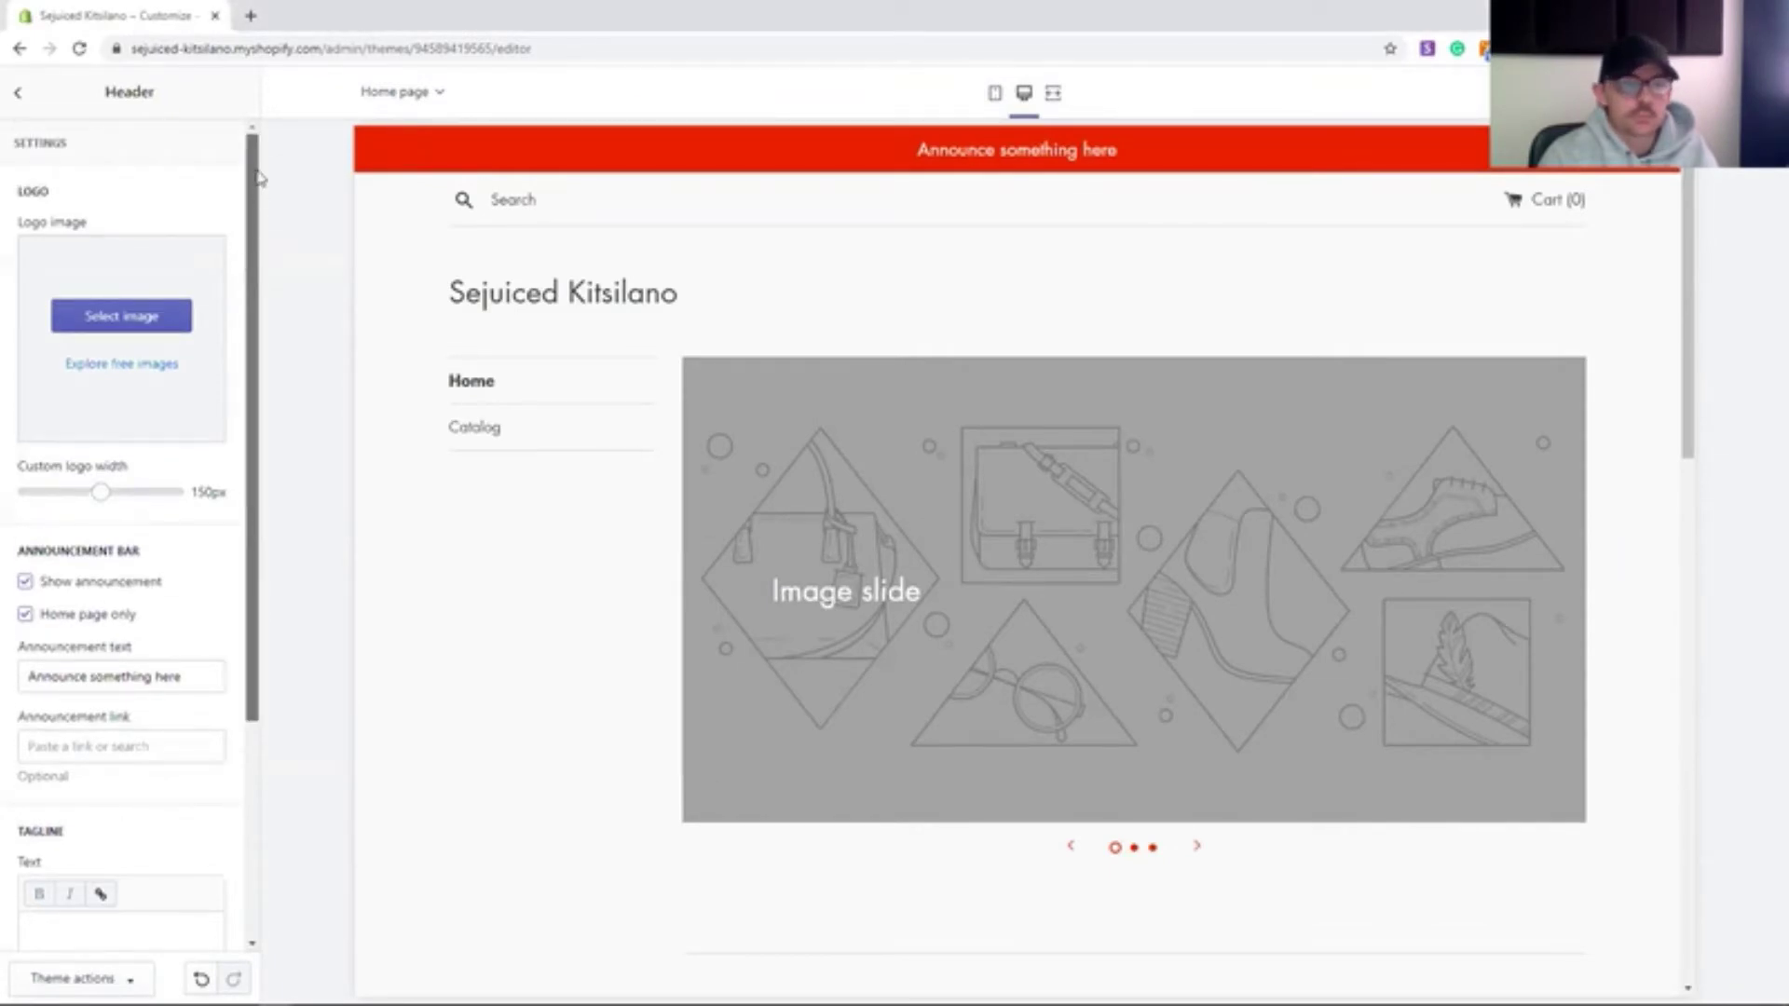
pyautogui.scroll(4, 144, 643)
# - Return to the section list and advance the preview slideshow to its third slide
pyautogui.click(18, 92)
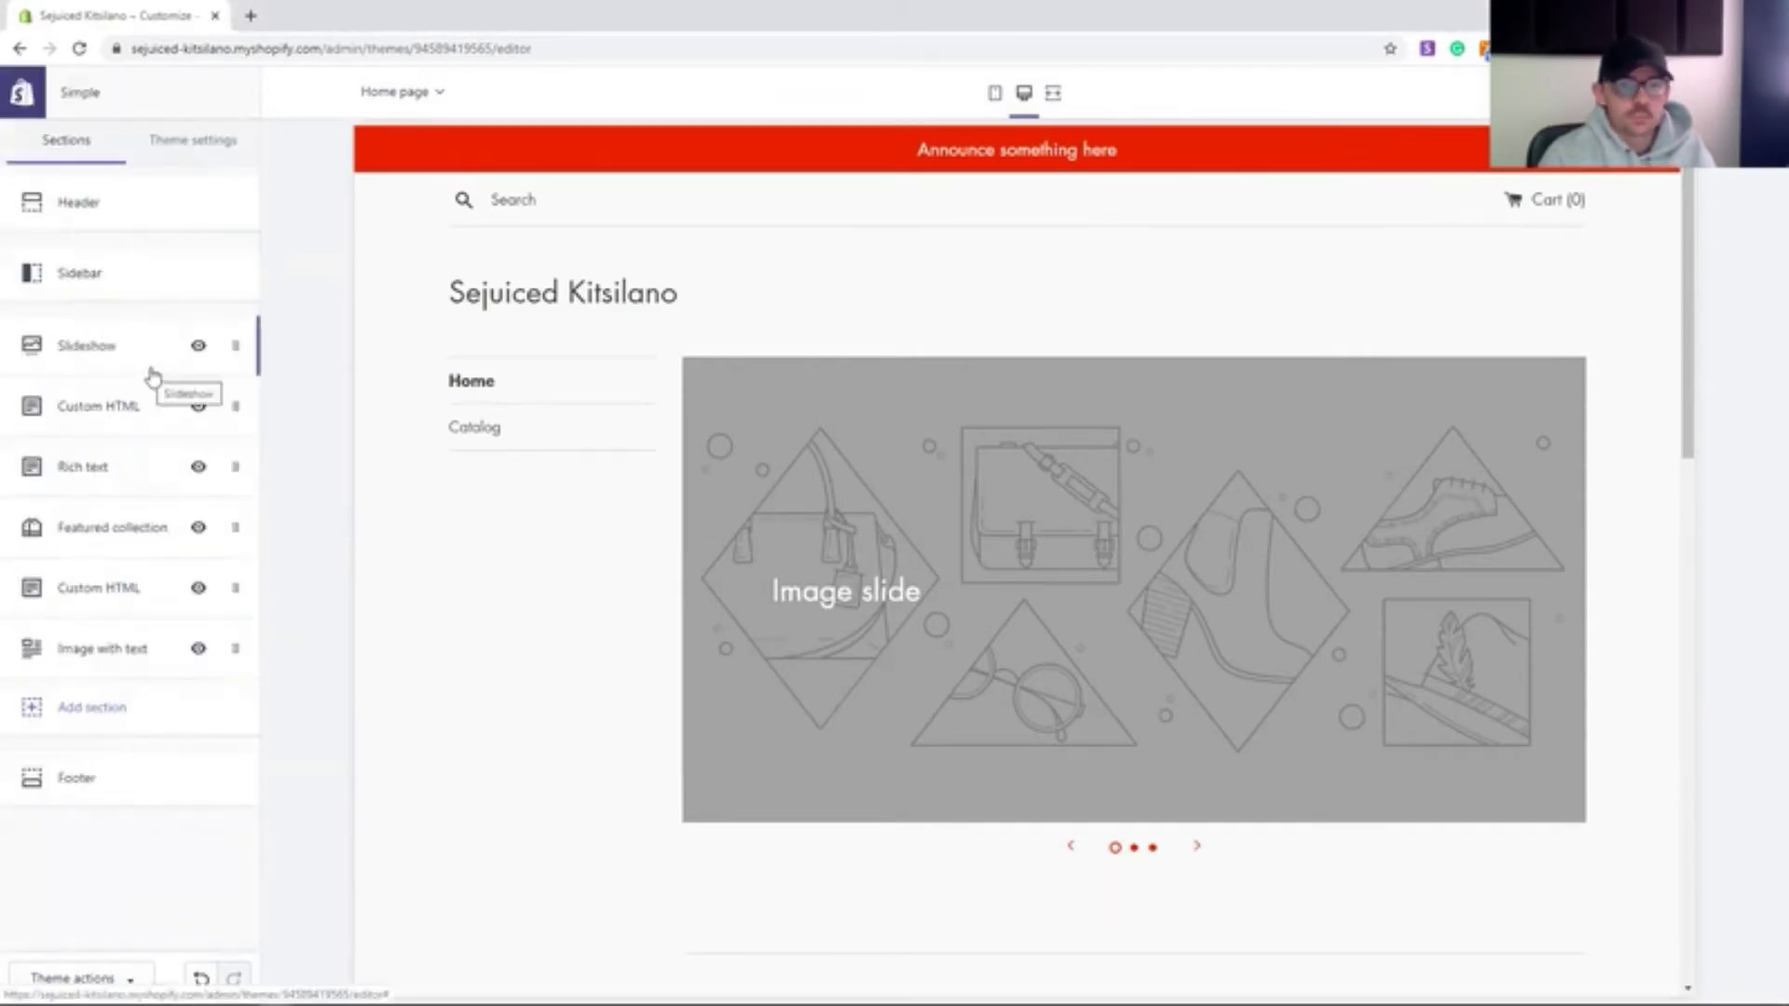
pyautogui.scroll(-6, 499, 687)
pyautogui.scroll(6, 839, 746)
pyautogui.click(1197, 846)
pyautogui.click(1197, 846)
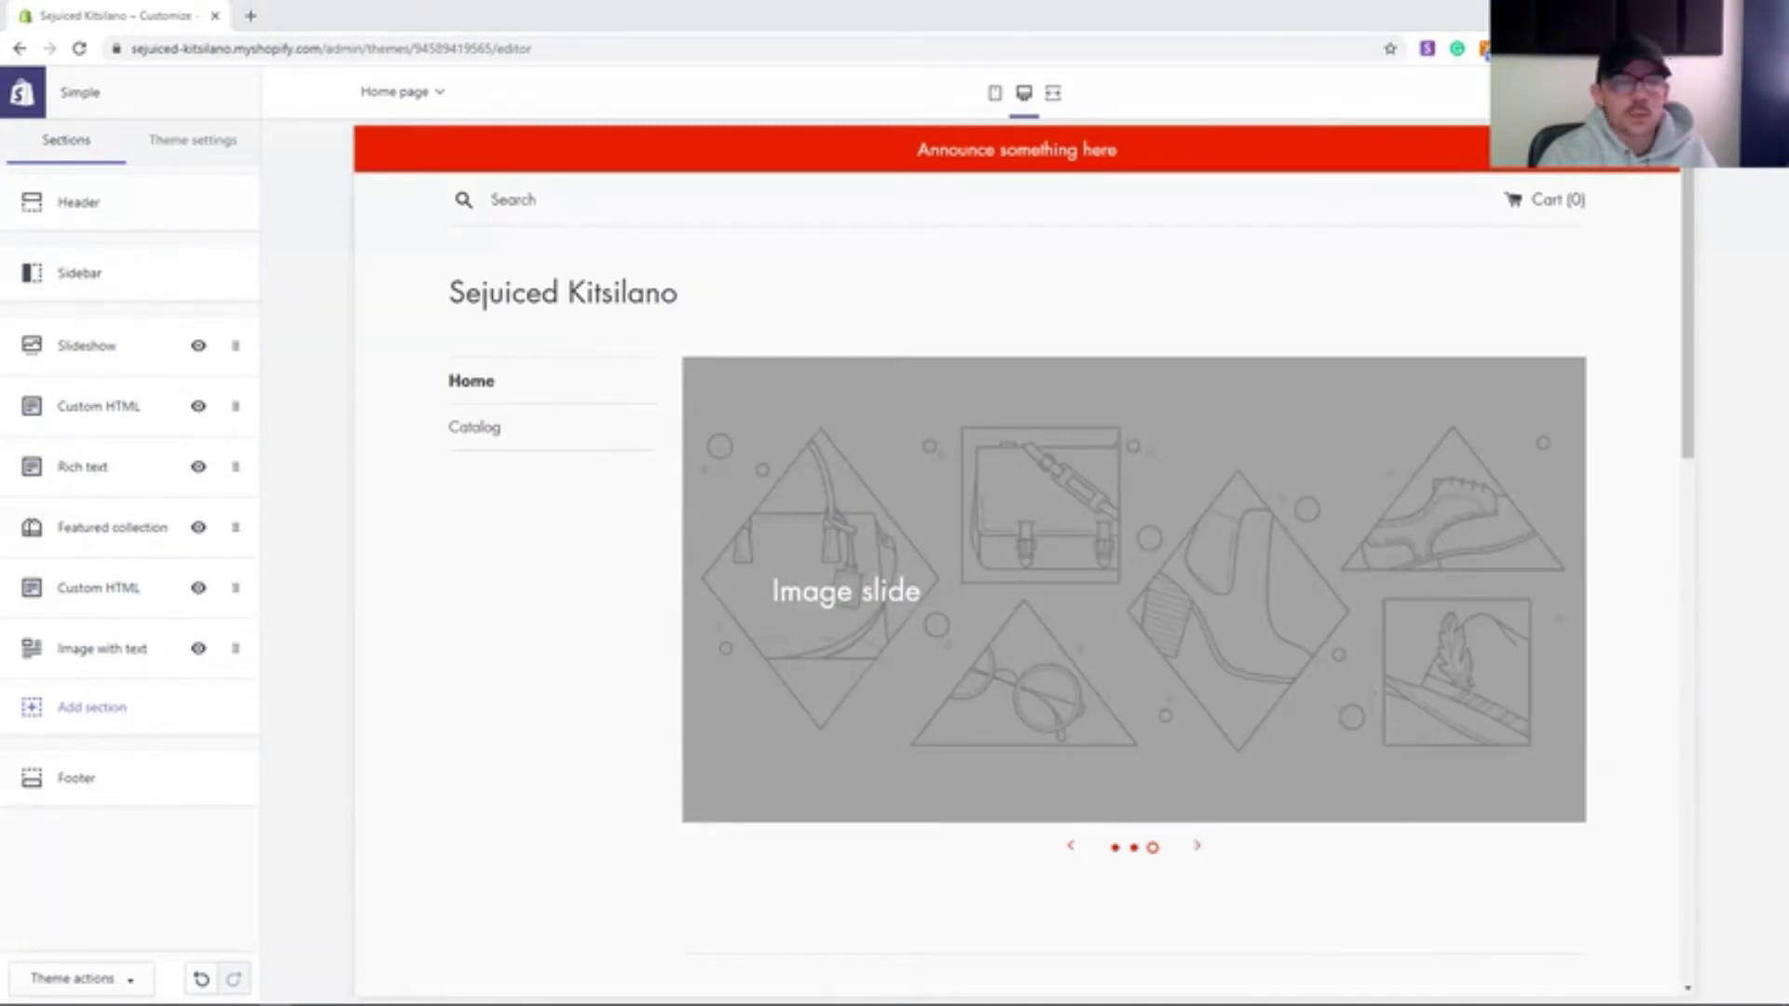
# - Replace the Header announcement text with 'Welcome To Sejuiced!'
pyautogui.click(78, 201)
pyautogui.scroll(-3, 121, 559)
pyautogui.tripleClick(121, 489)
pyautogui.write('Welcome To Sejuiced!')
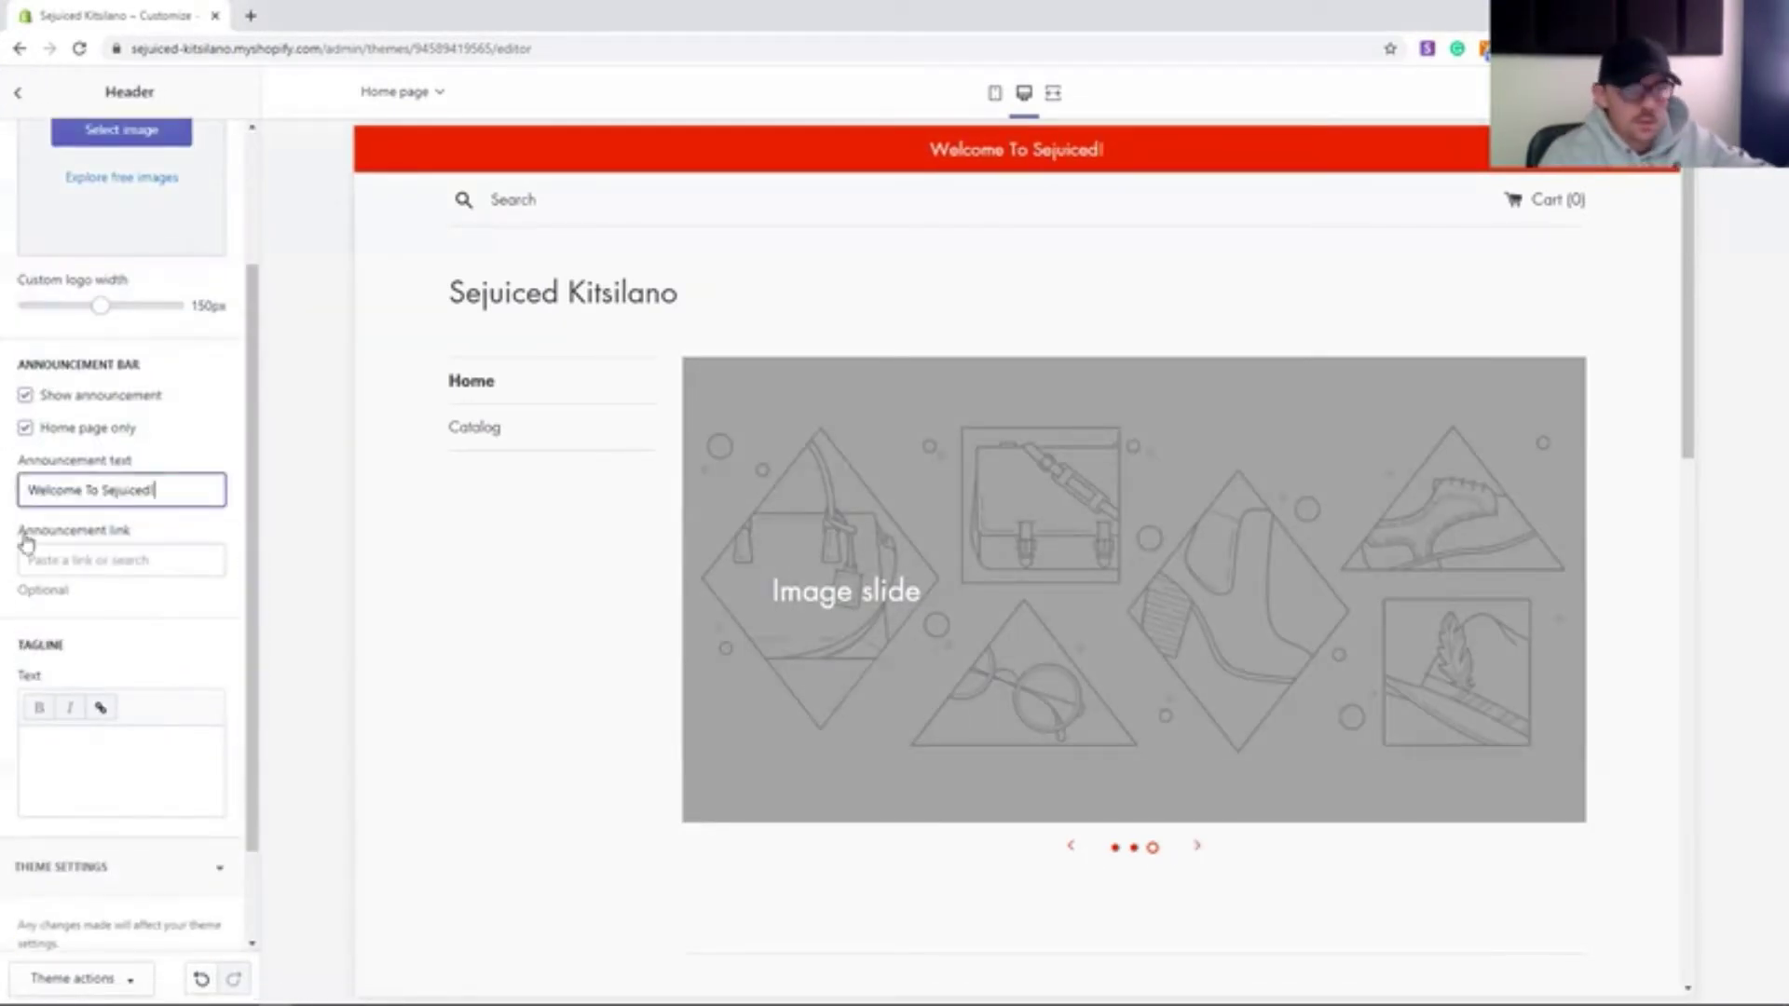
pyautogui.click(18, 92)
pyautogui.click(93, 271)
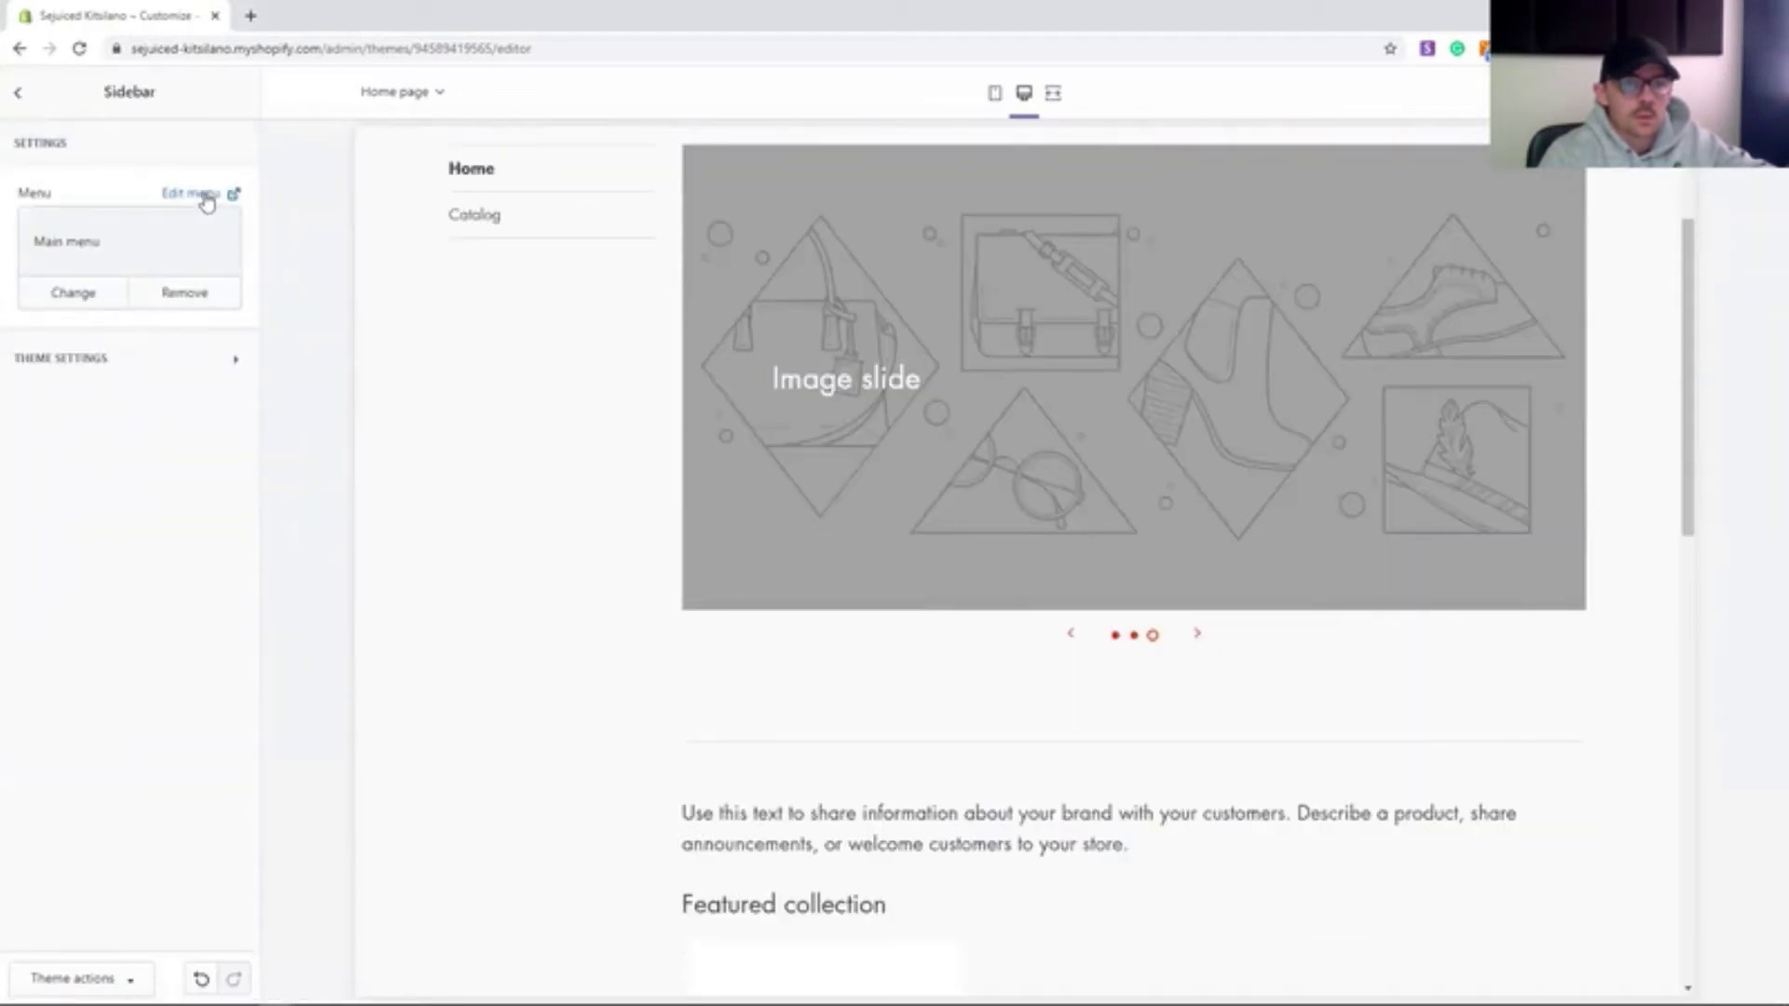
# - Add a Yogi Bowls main-menu item linked to its collection, delete Catalog, and save the menu
pyautogui.click(191, 194)
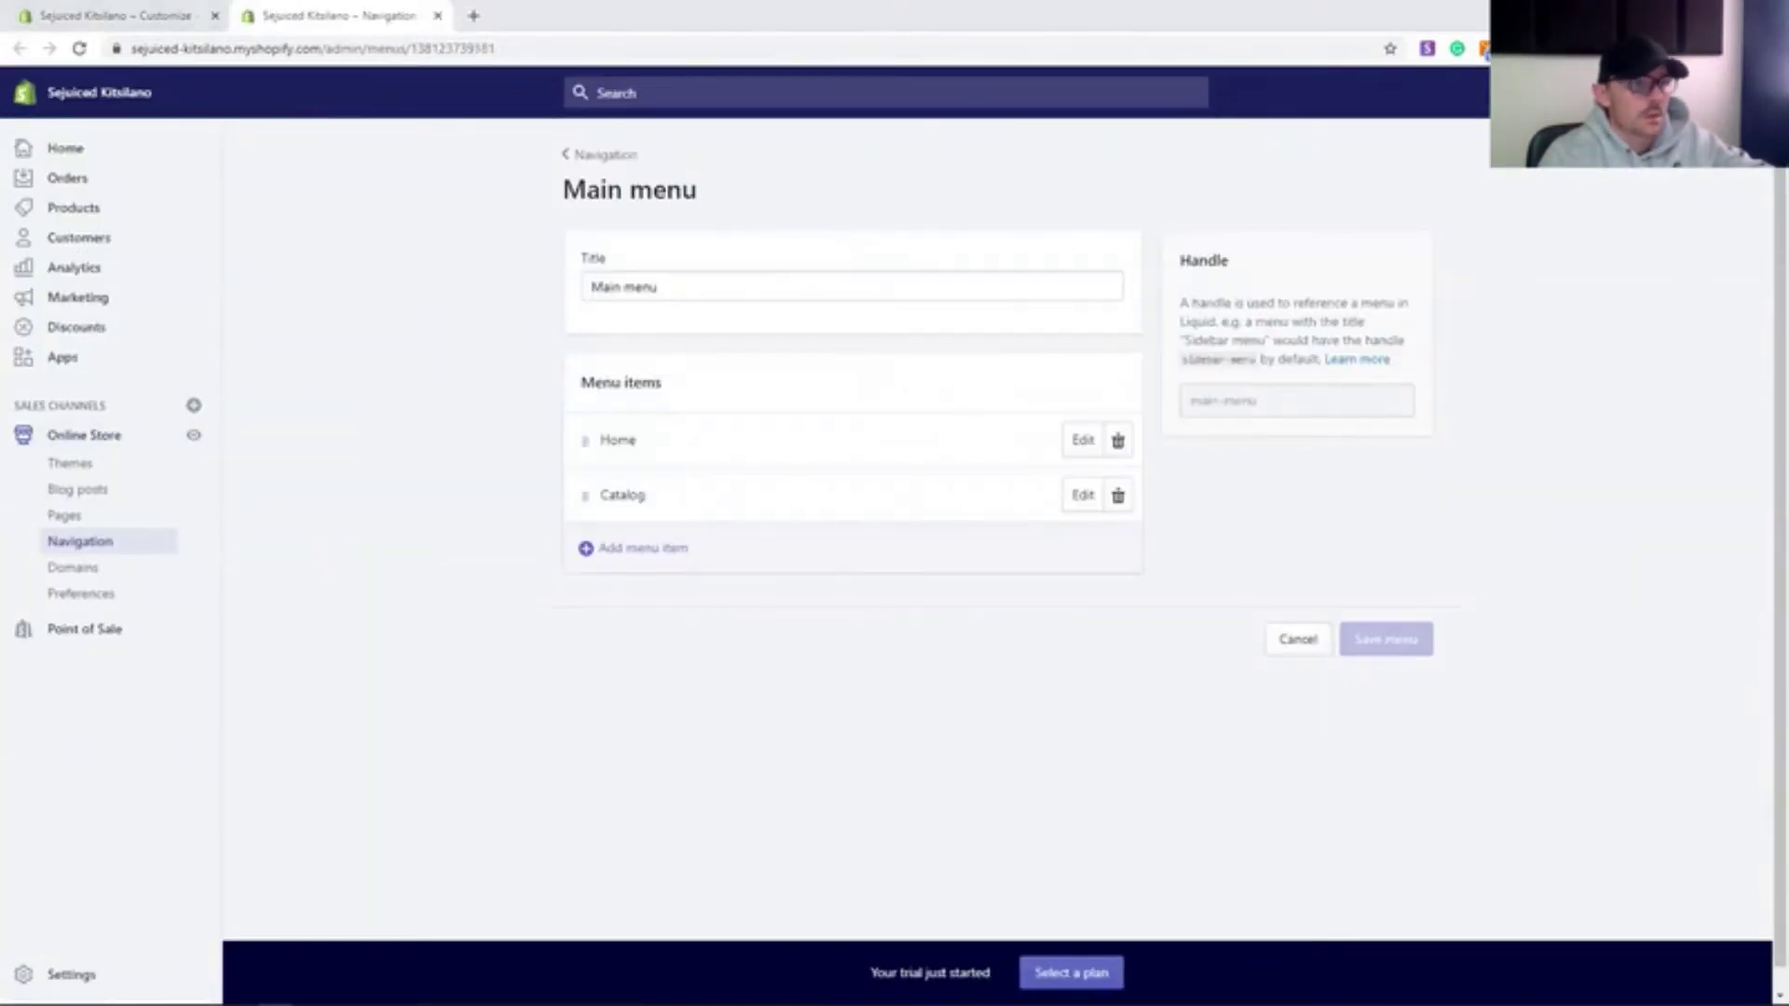
pyautogui.click(641, 550)
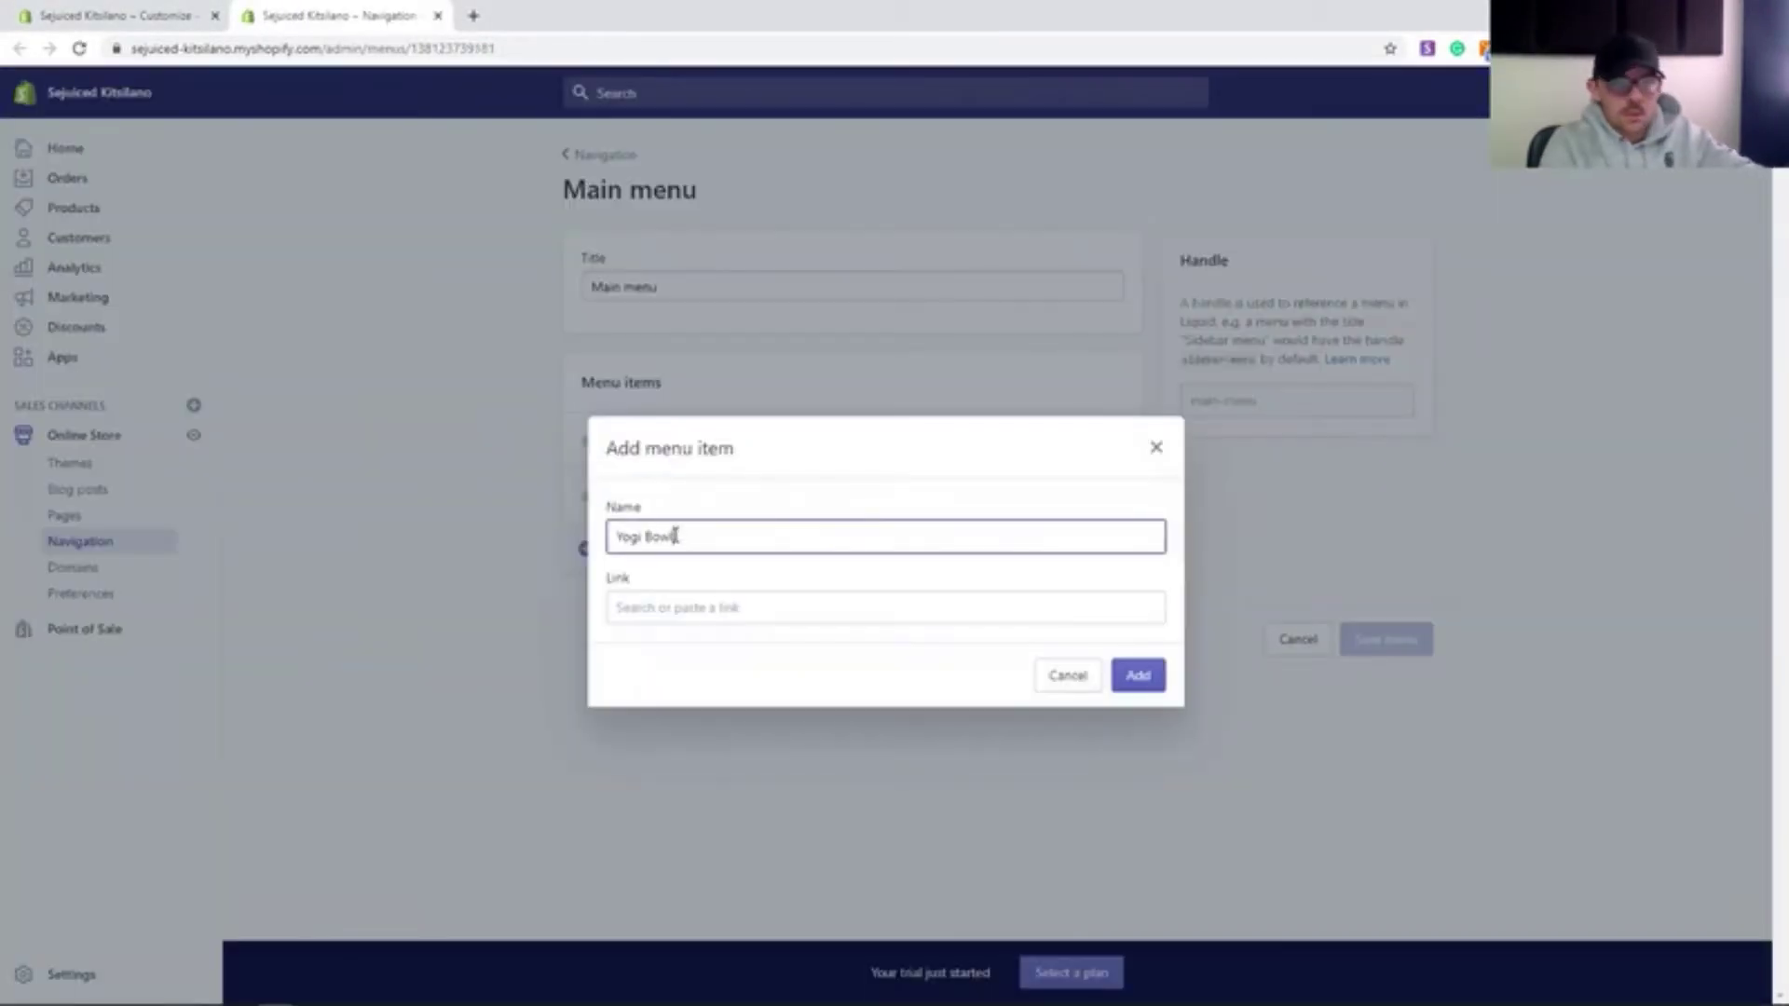
pyautogui.write('Yogi Bowls')
pyautogui.click(839, 607)
pyautogui.click(850, 540)
pyautogui.click(863, 534)
pyautogui.click(1137, 707)
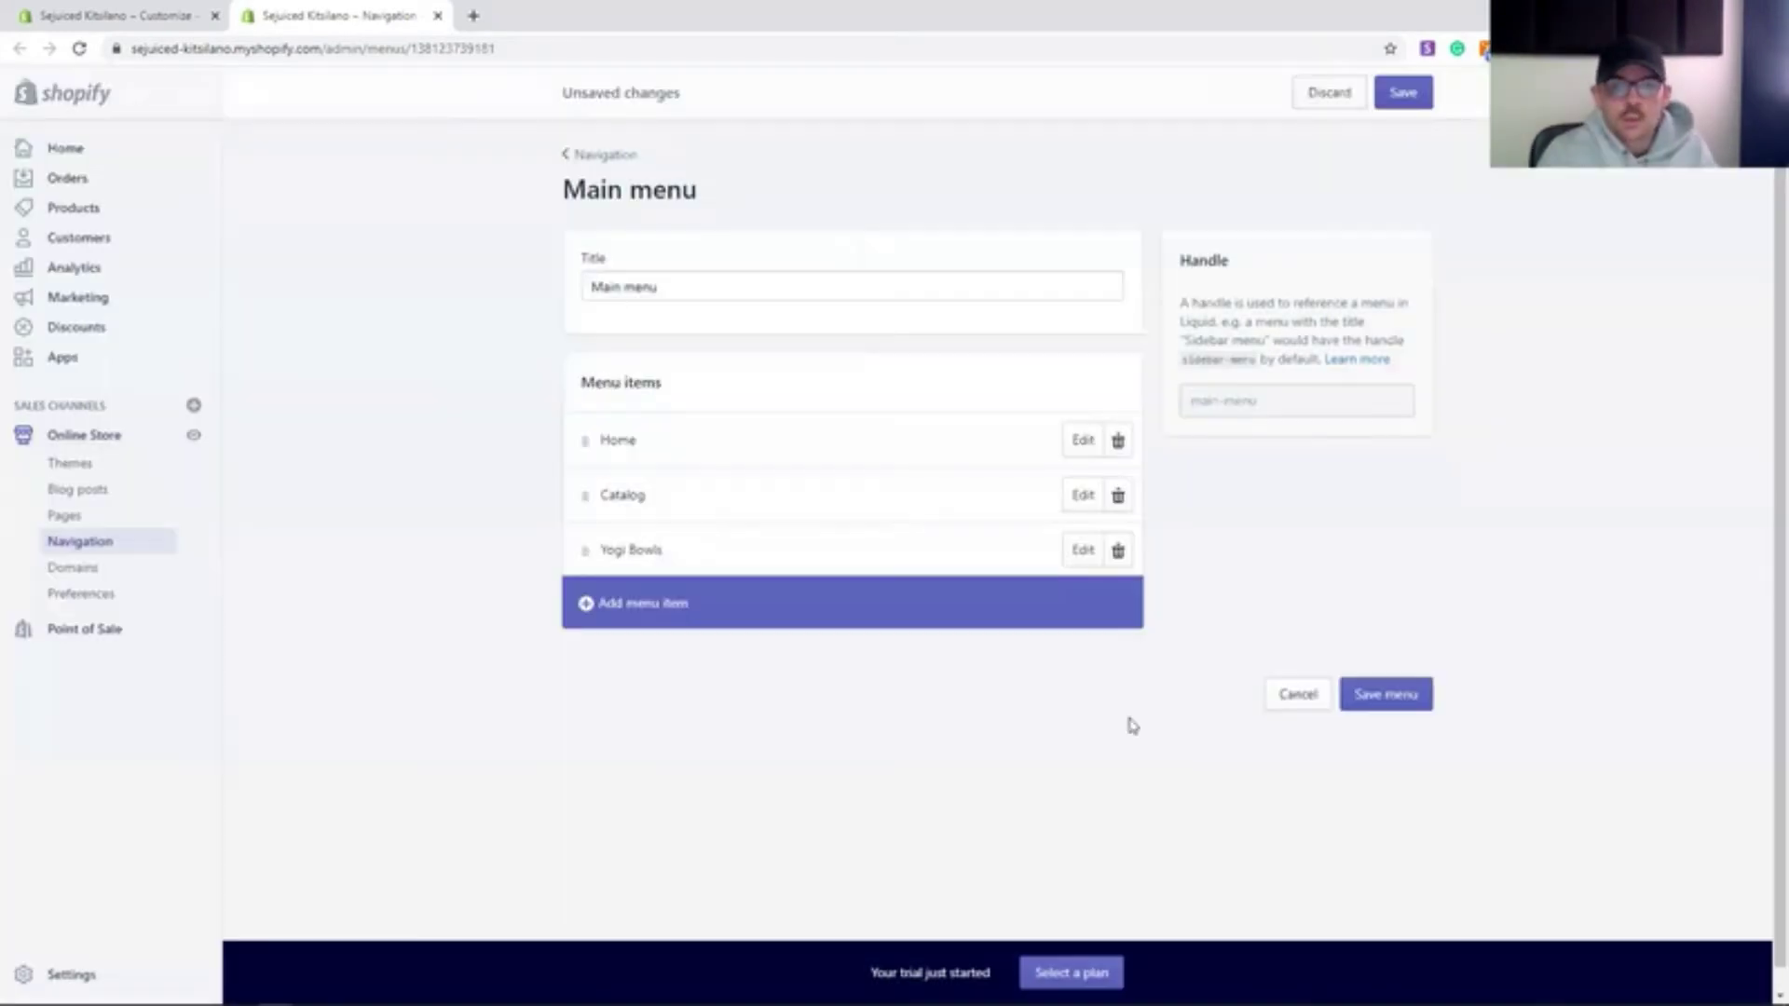
pyautogui.click(1119, 494)
pyautogui.click(1386, 639)
pyautogui.click(84, 206)
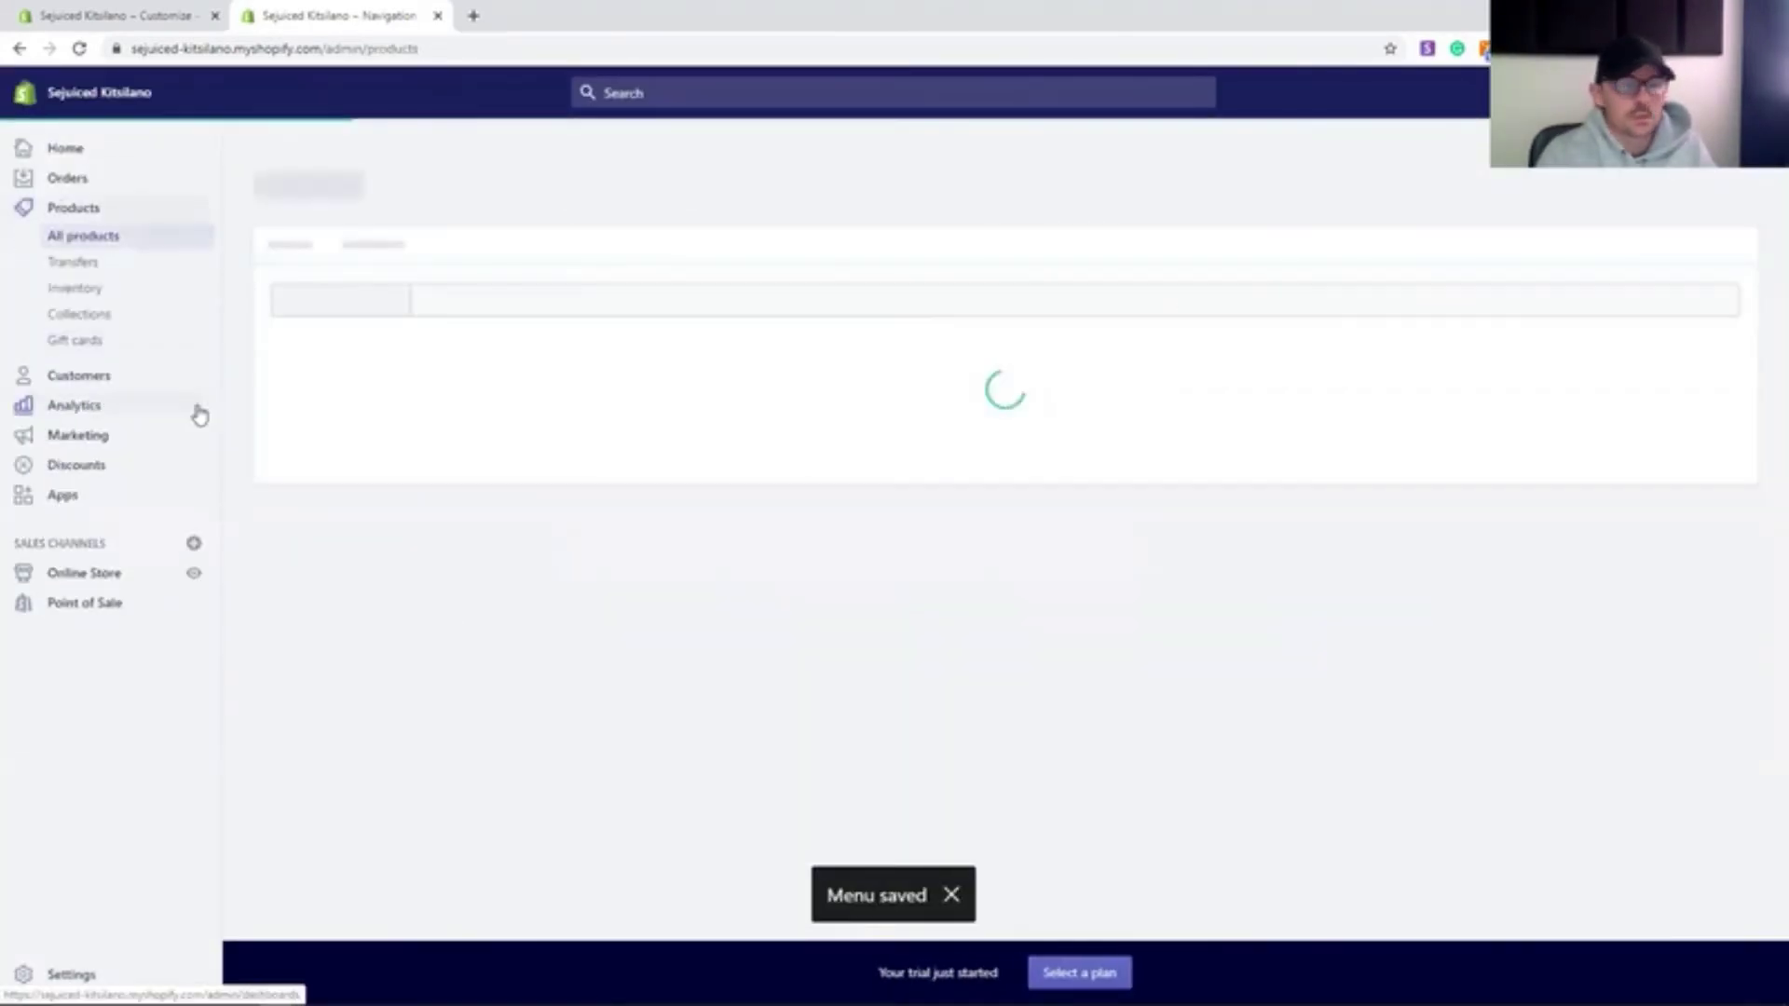
pyautogui.click(80, 314)
# - Create Wraps, Juices and Salads collections, each matching products by its tag
pyautogui.click(1693, 188)
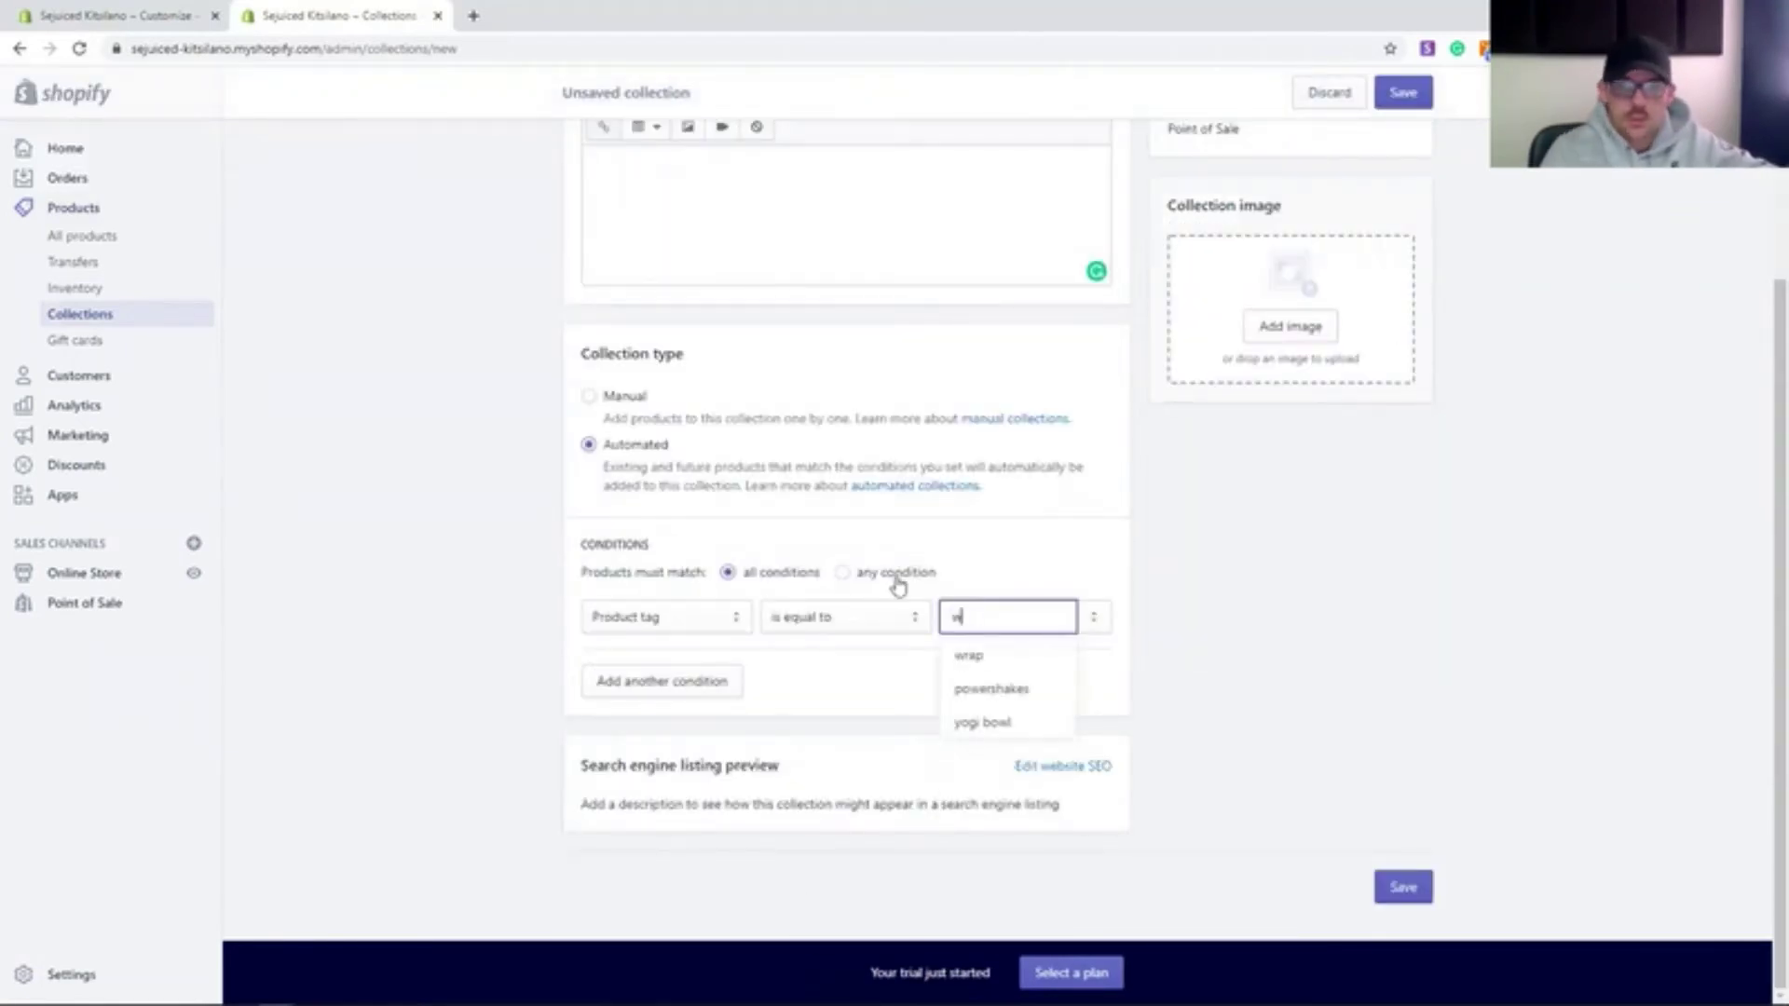
pyautogui.write('rap')
pyautogui.press('Return')
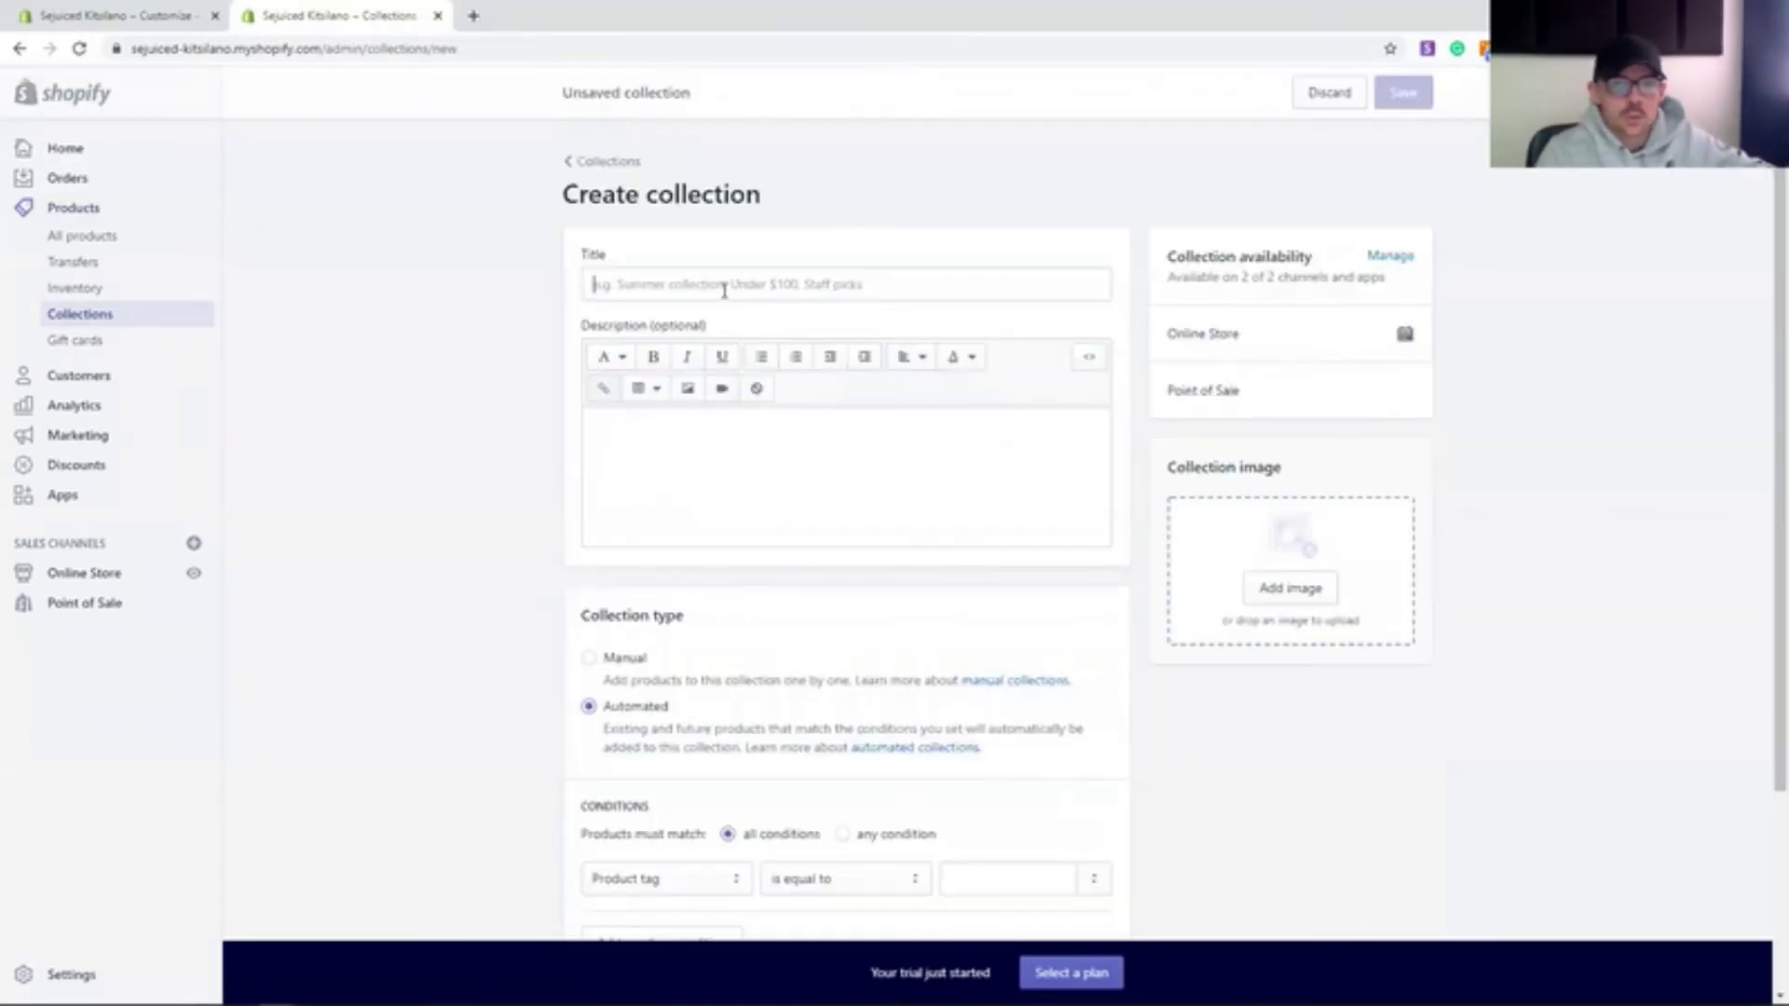
pyautogui.write('Juices')
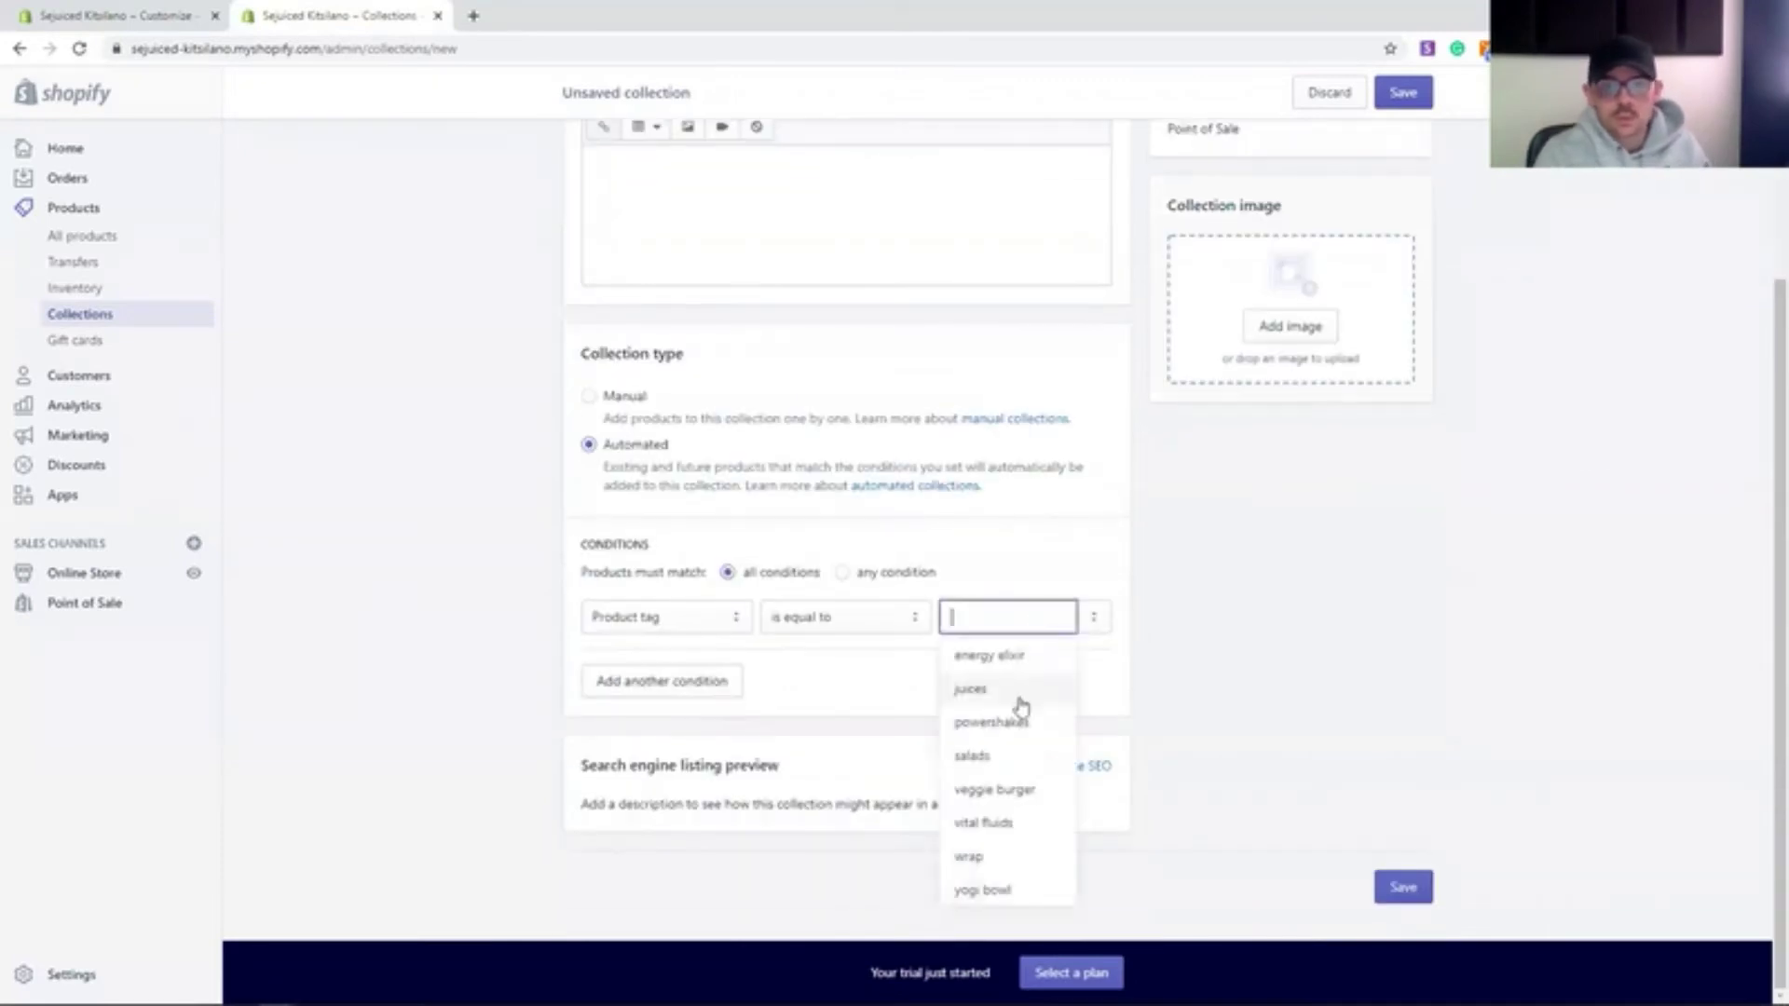
pyautogui.click(1015, 691)
pyautogui.press('Return')
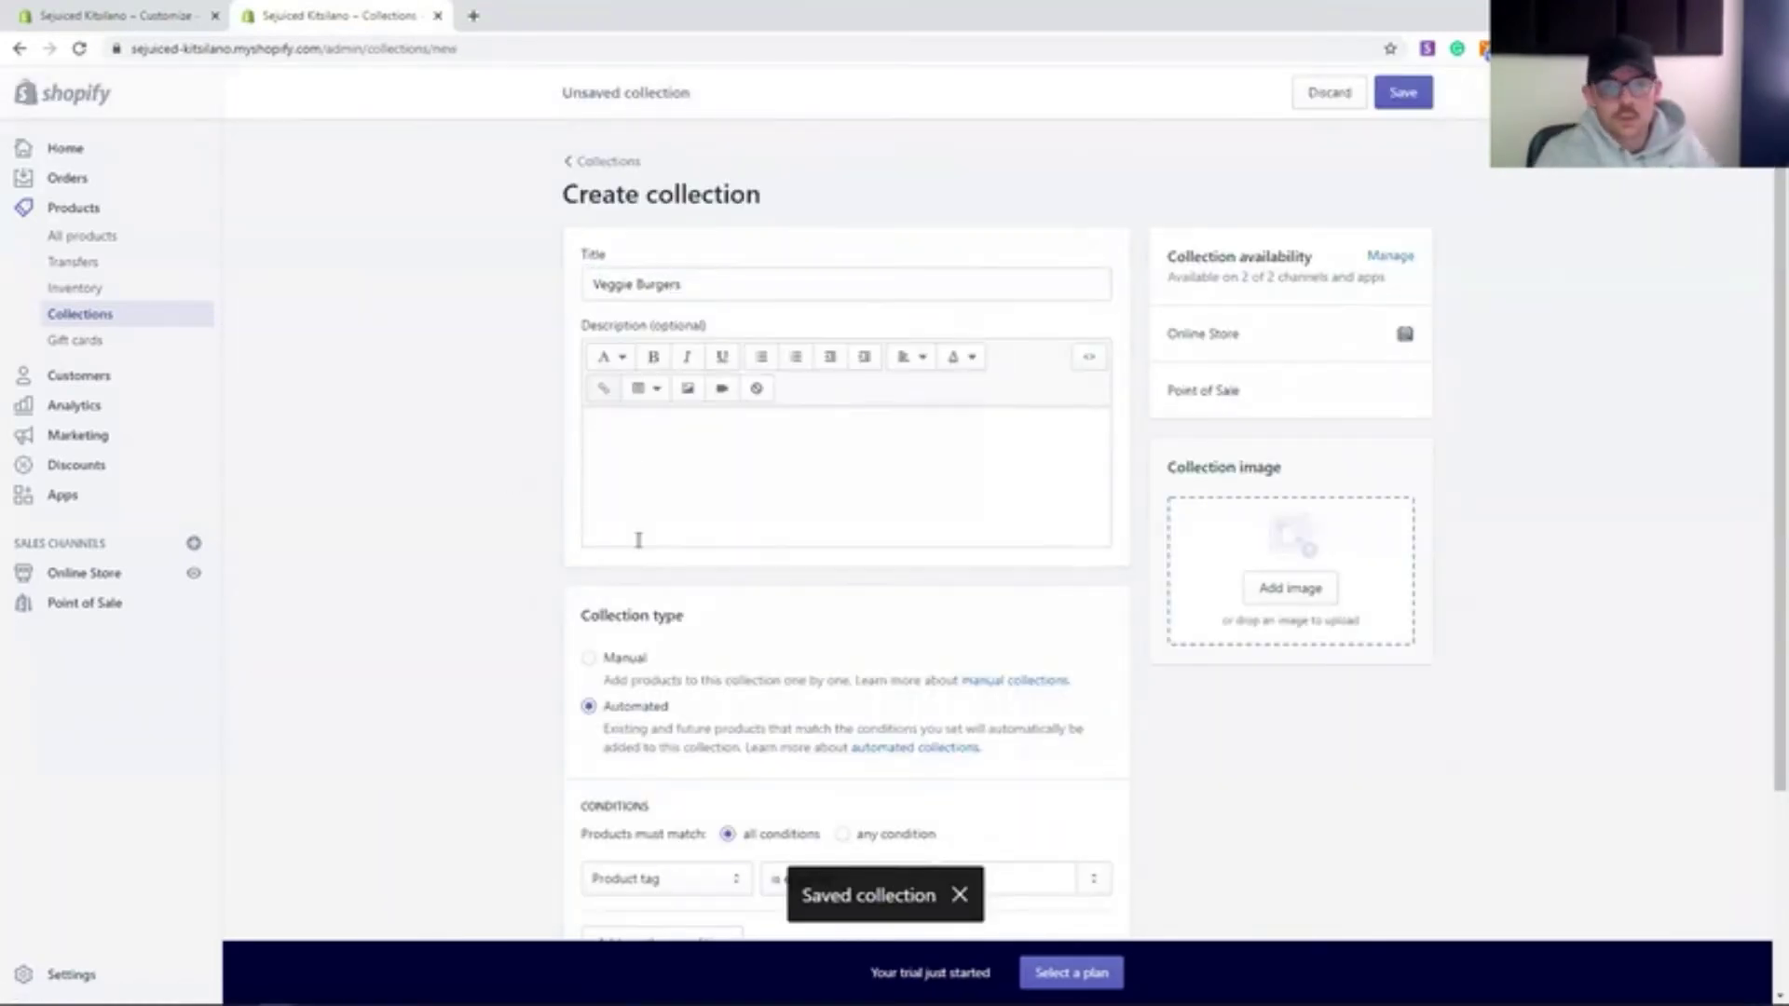
pyautogui.scroll(-3, 1253, 708)
pyautogui.click(1403, 887)
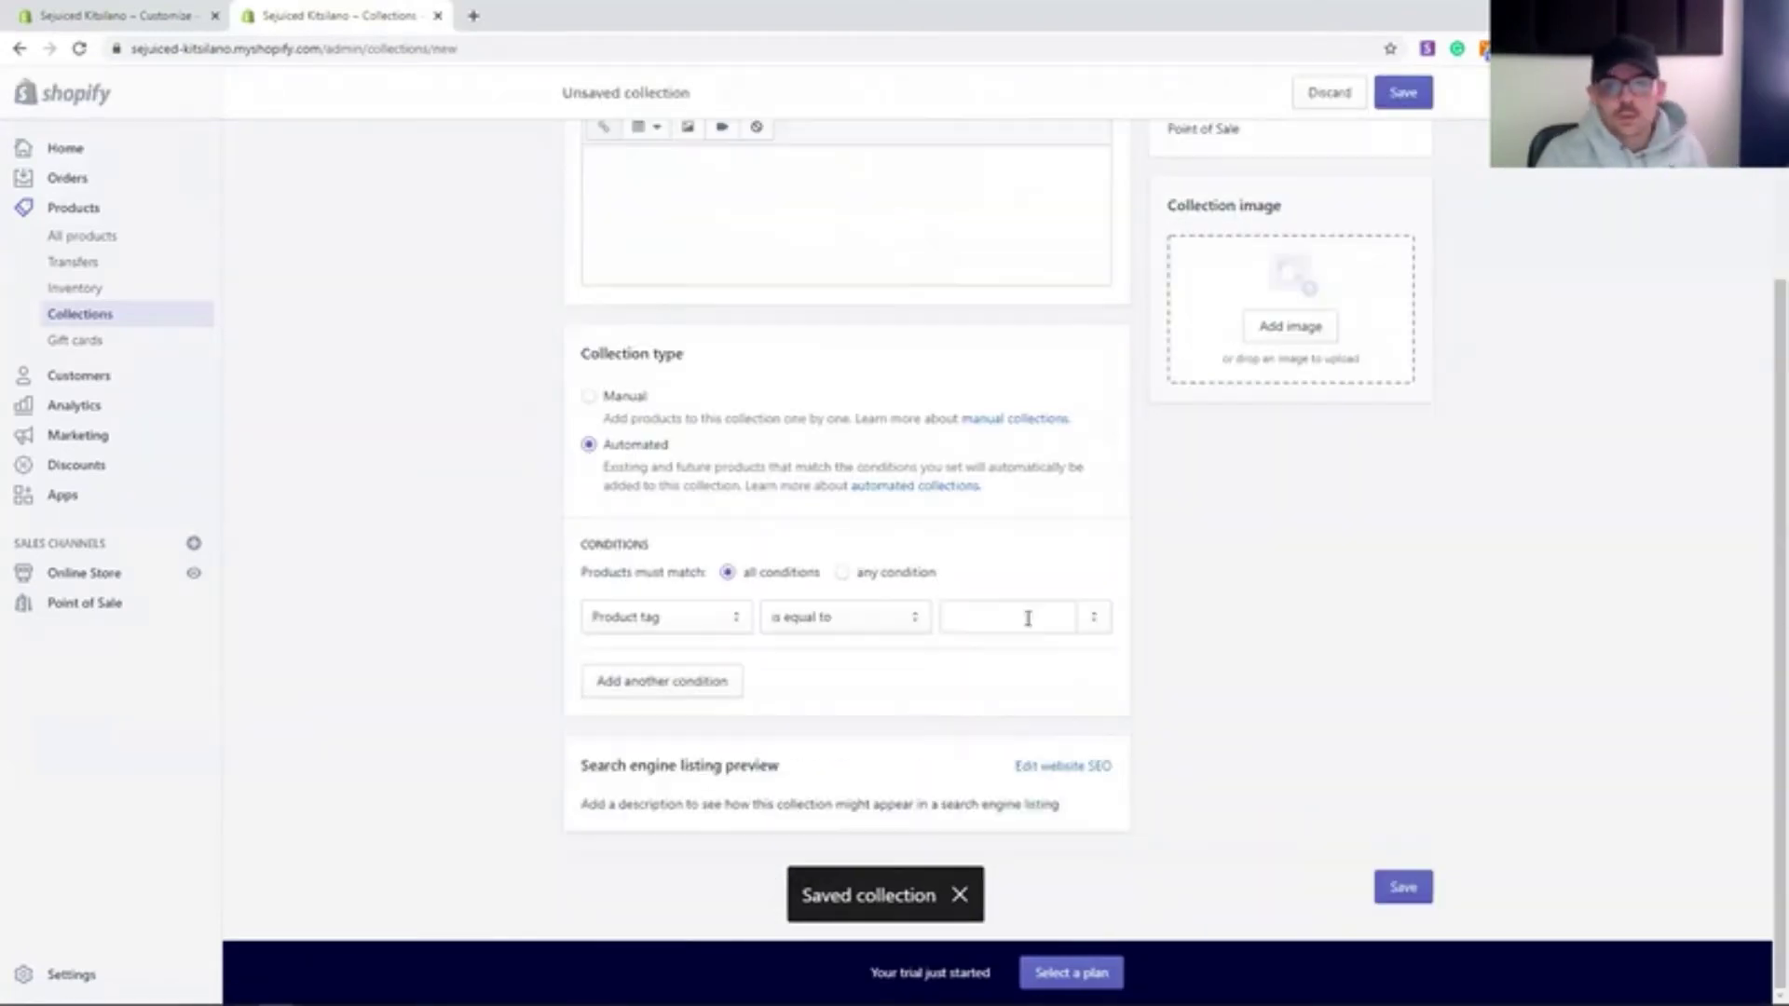
pyautogui.write('salads')
pyautogui.click(1403, 878)
pyautogui.click(93, 573)
pyautogui.click(79, 541)
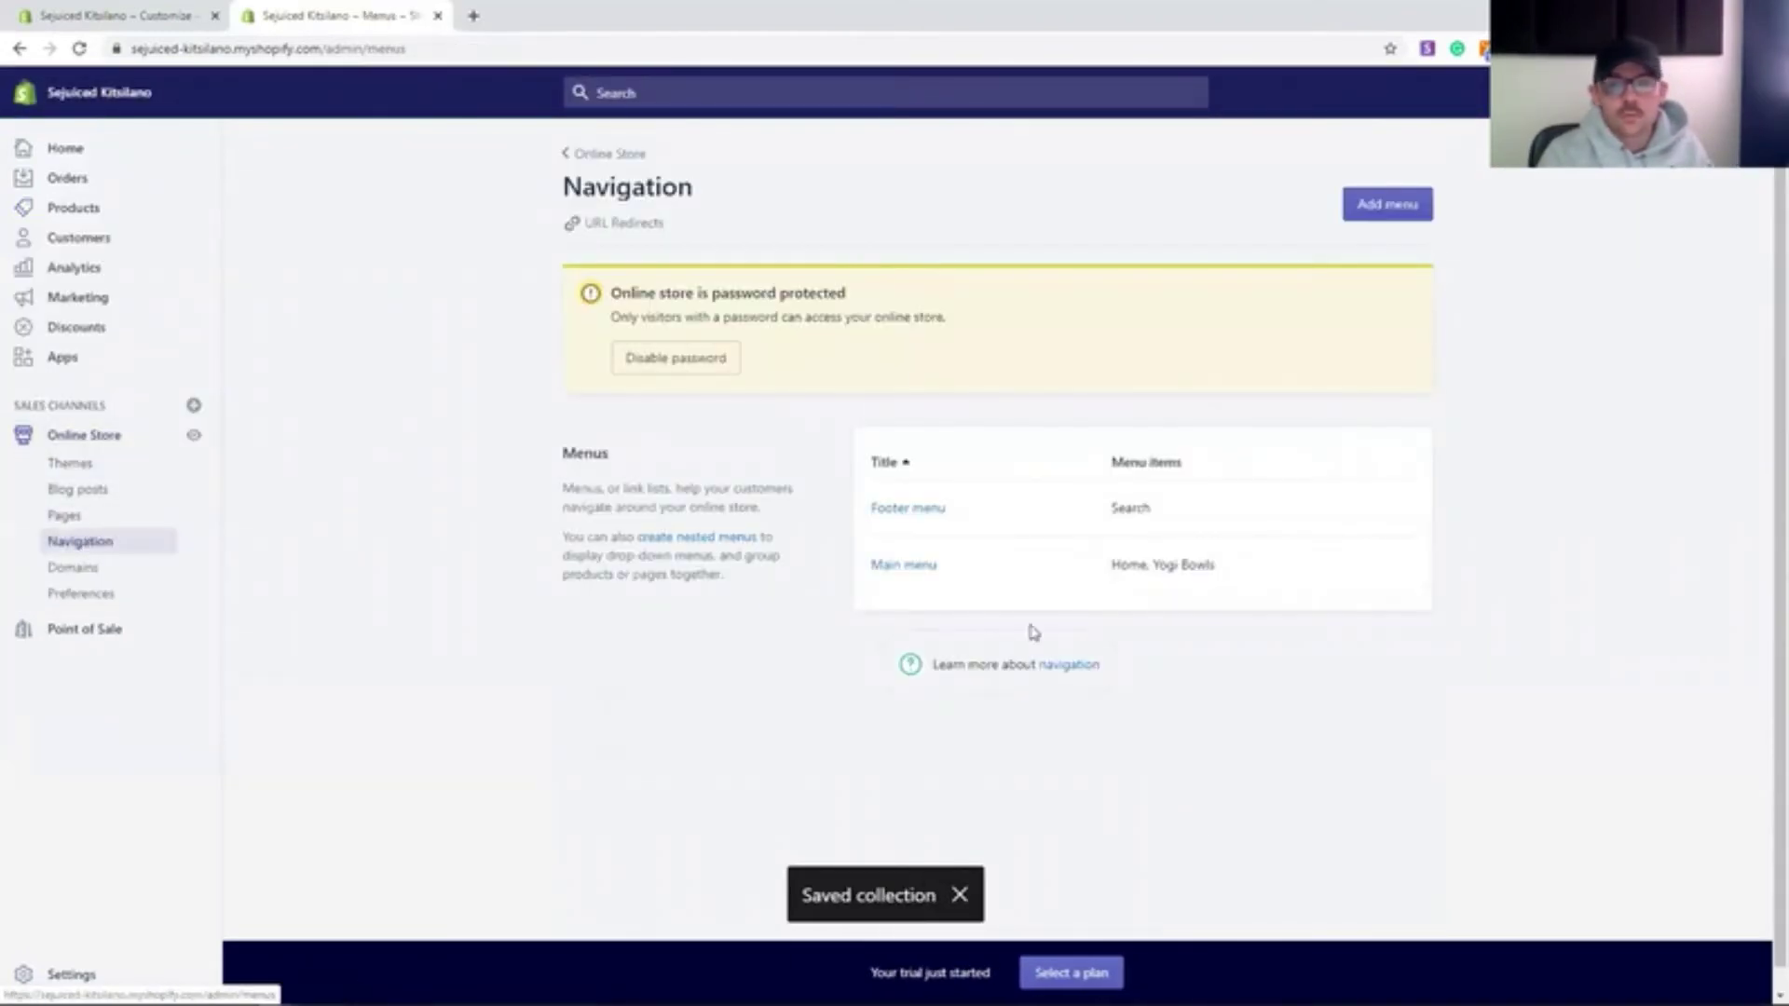
# - Add Veggie Burgers and Juices main-menu items linked to their collections
pyautogui.click(907, 507)
pyautogui.click(689, 549)
pyautogui.write('Veggie Bu')
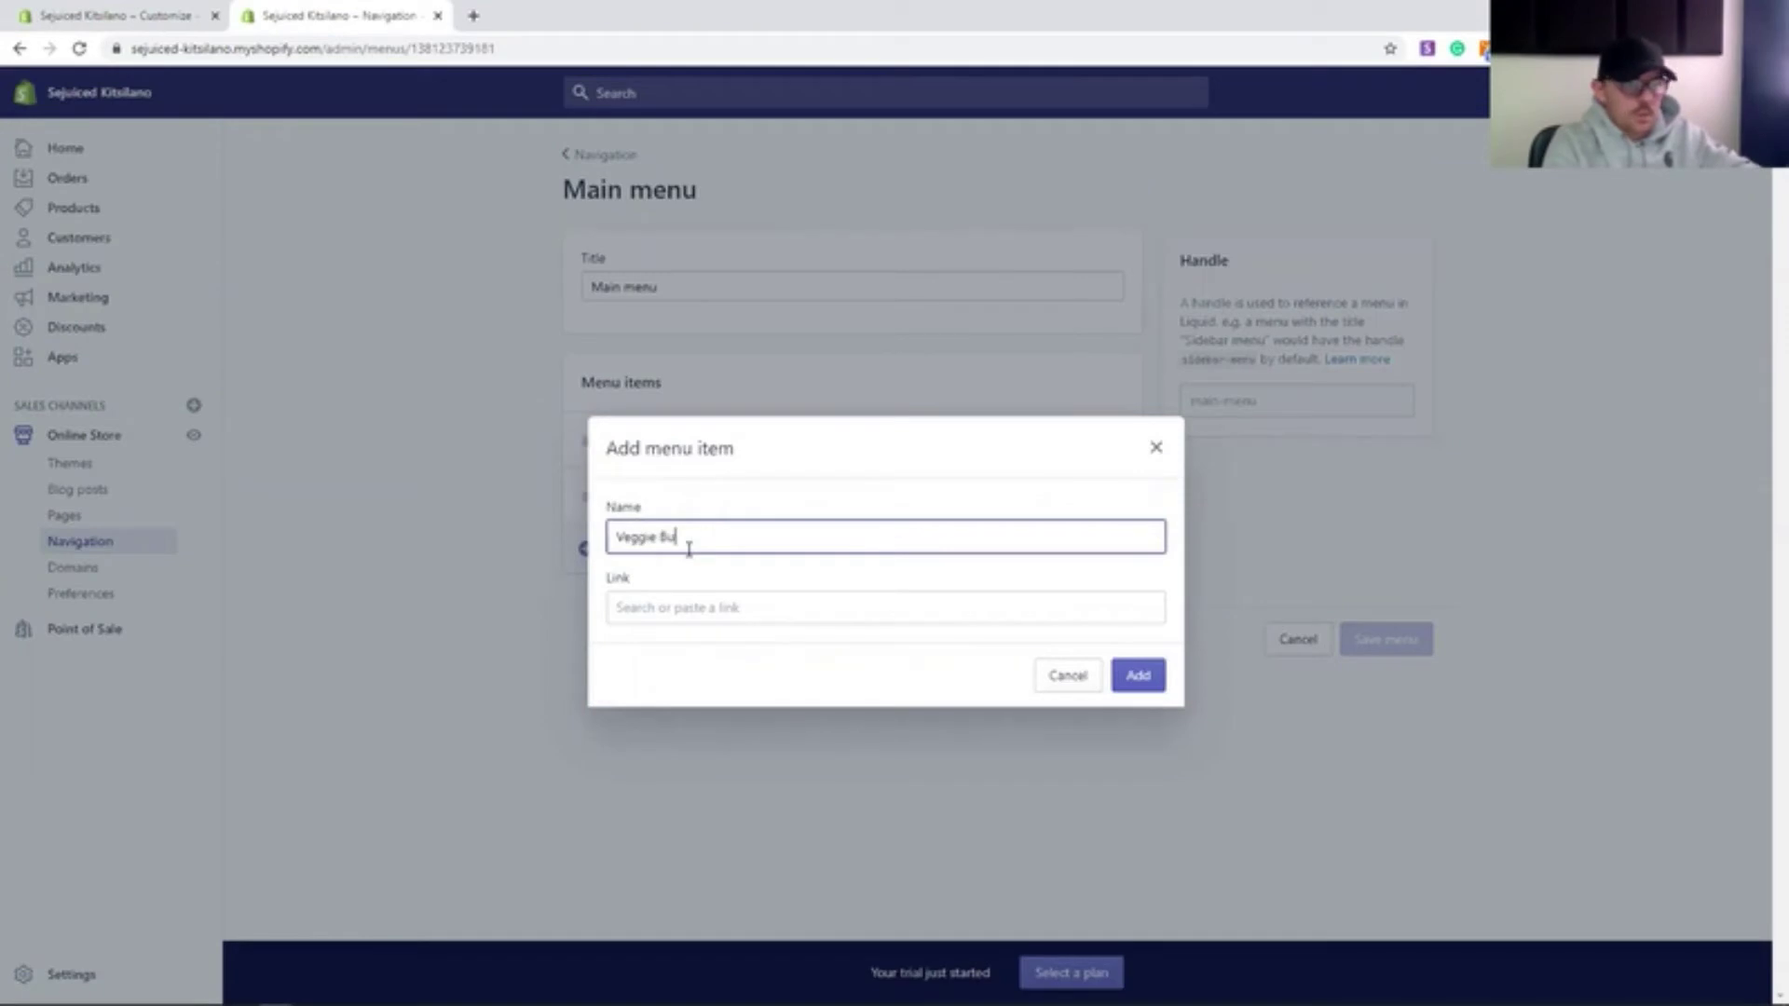
pyautogui.write('rgers')
pyautogui.click(771, 613)
pyautogui.click(718, 380)
pyautogui.click(726, 490)
pyautogui.click(1129, 721)
pyautogui.click(630, 610)
pyautogui.write('Juices')
pyautogui.click(778, 608)
pyautogui.click(746, 378)
pyautogui.click(750, 466)
# - Add Salads and Wraps main-menu items linked to their collections
pyautogui.click(1138, 718)
pyautogui.click(638, 658)
pyautogui.write('S')
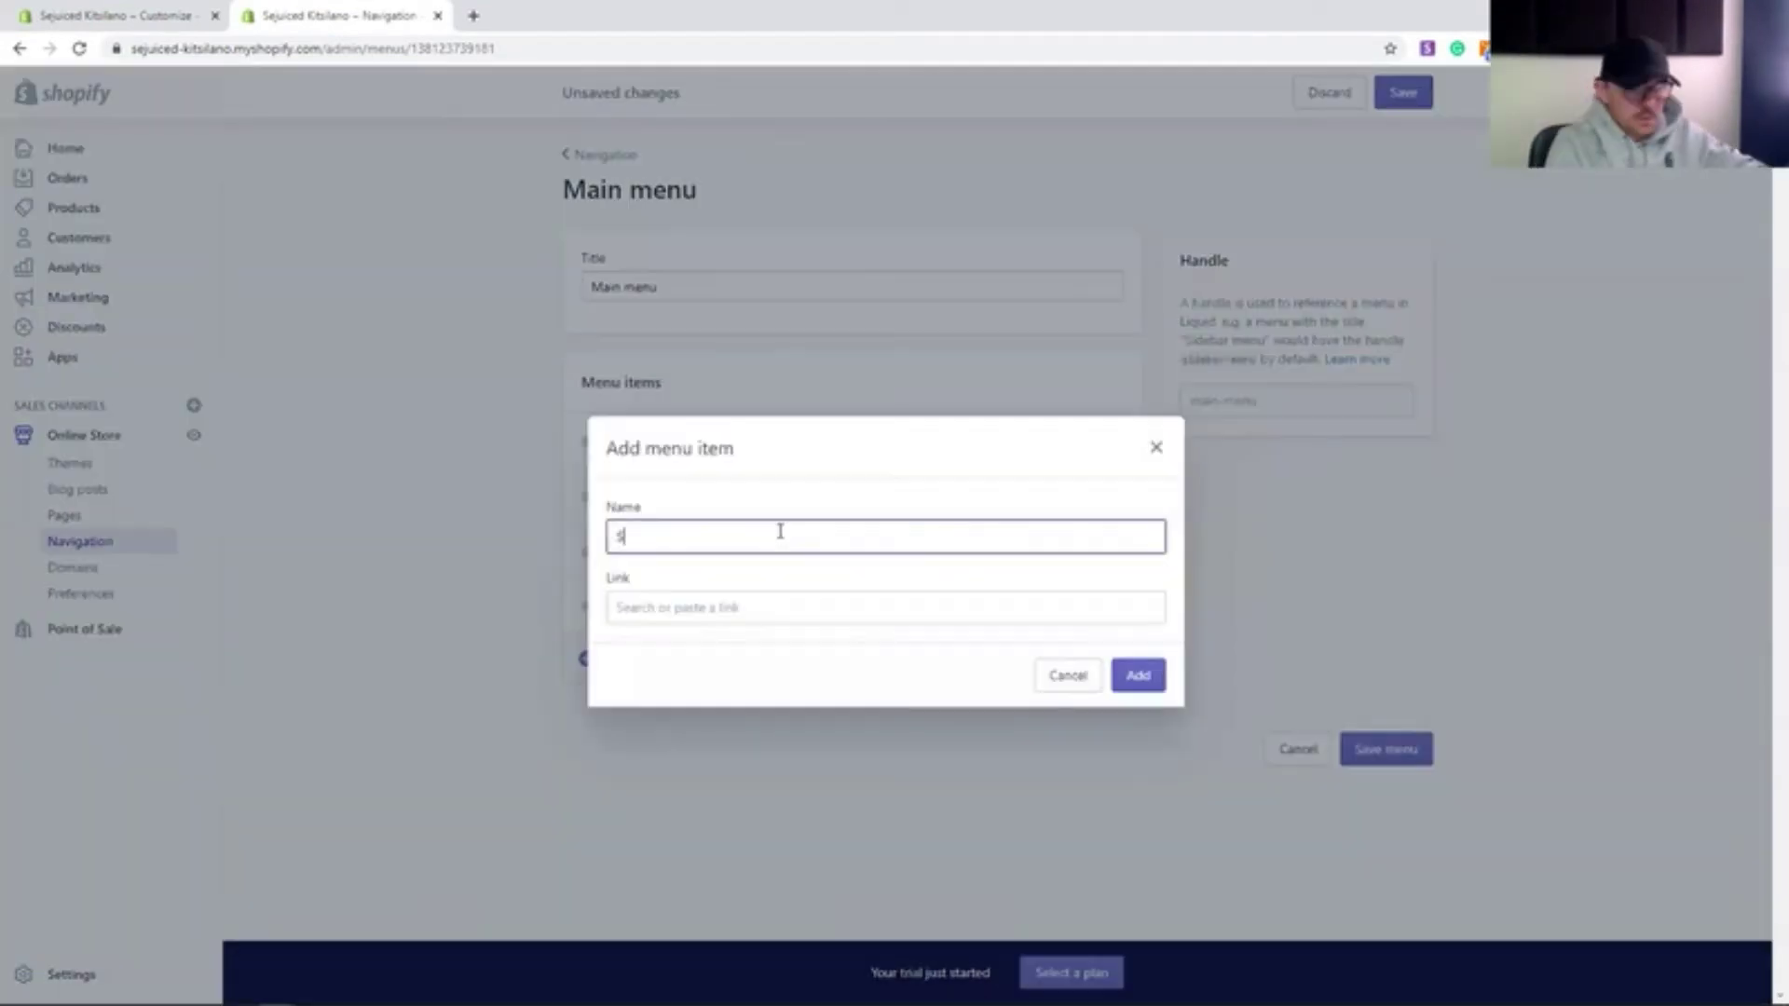
pyautogui.write('alads')
pyautogui.click(778, 608)
pyautogui.click(746, 377)
pyautogui.click(876, 521)
pyautogui.click(1138, 675)
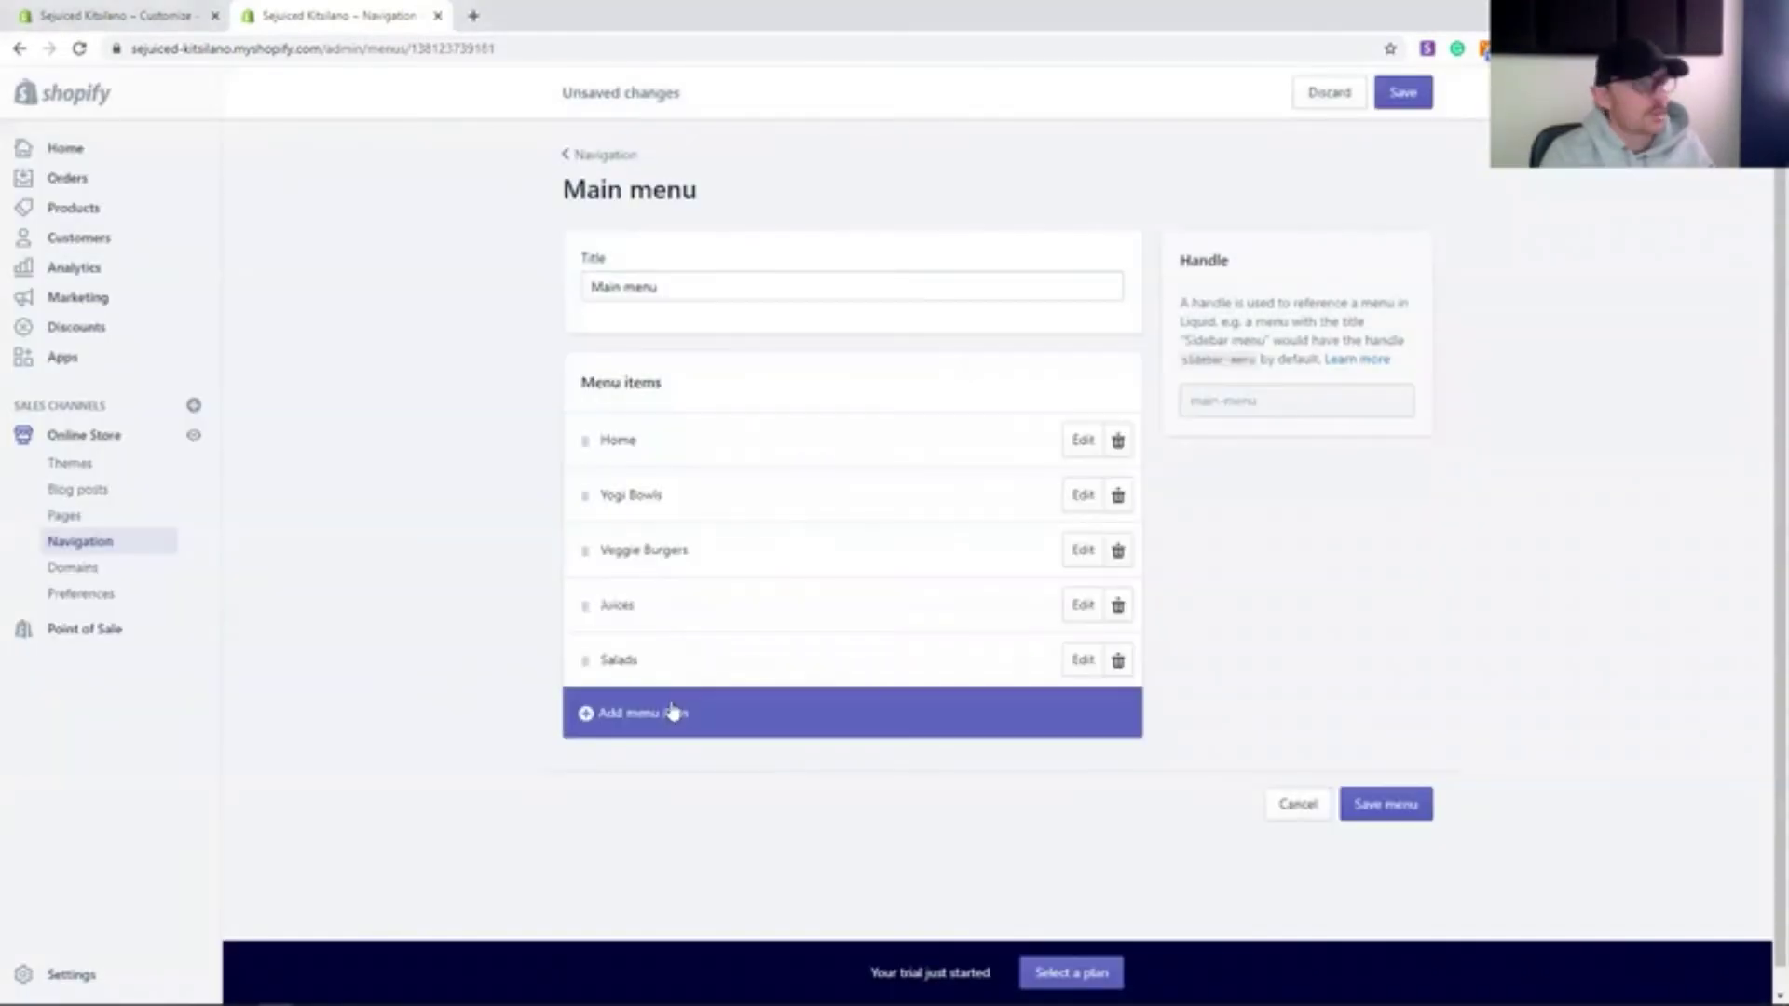
pyautogui.click(633, 711)
pyautogui.write('Wraps')
pyautogui.click(778, 608)
pyautogui.click(746, 373)
pyautogui.click(746, 545)
pyautogui.click(1138, 713)
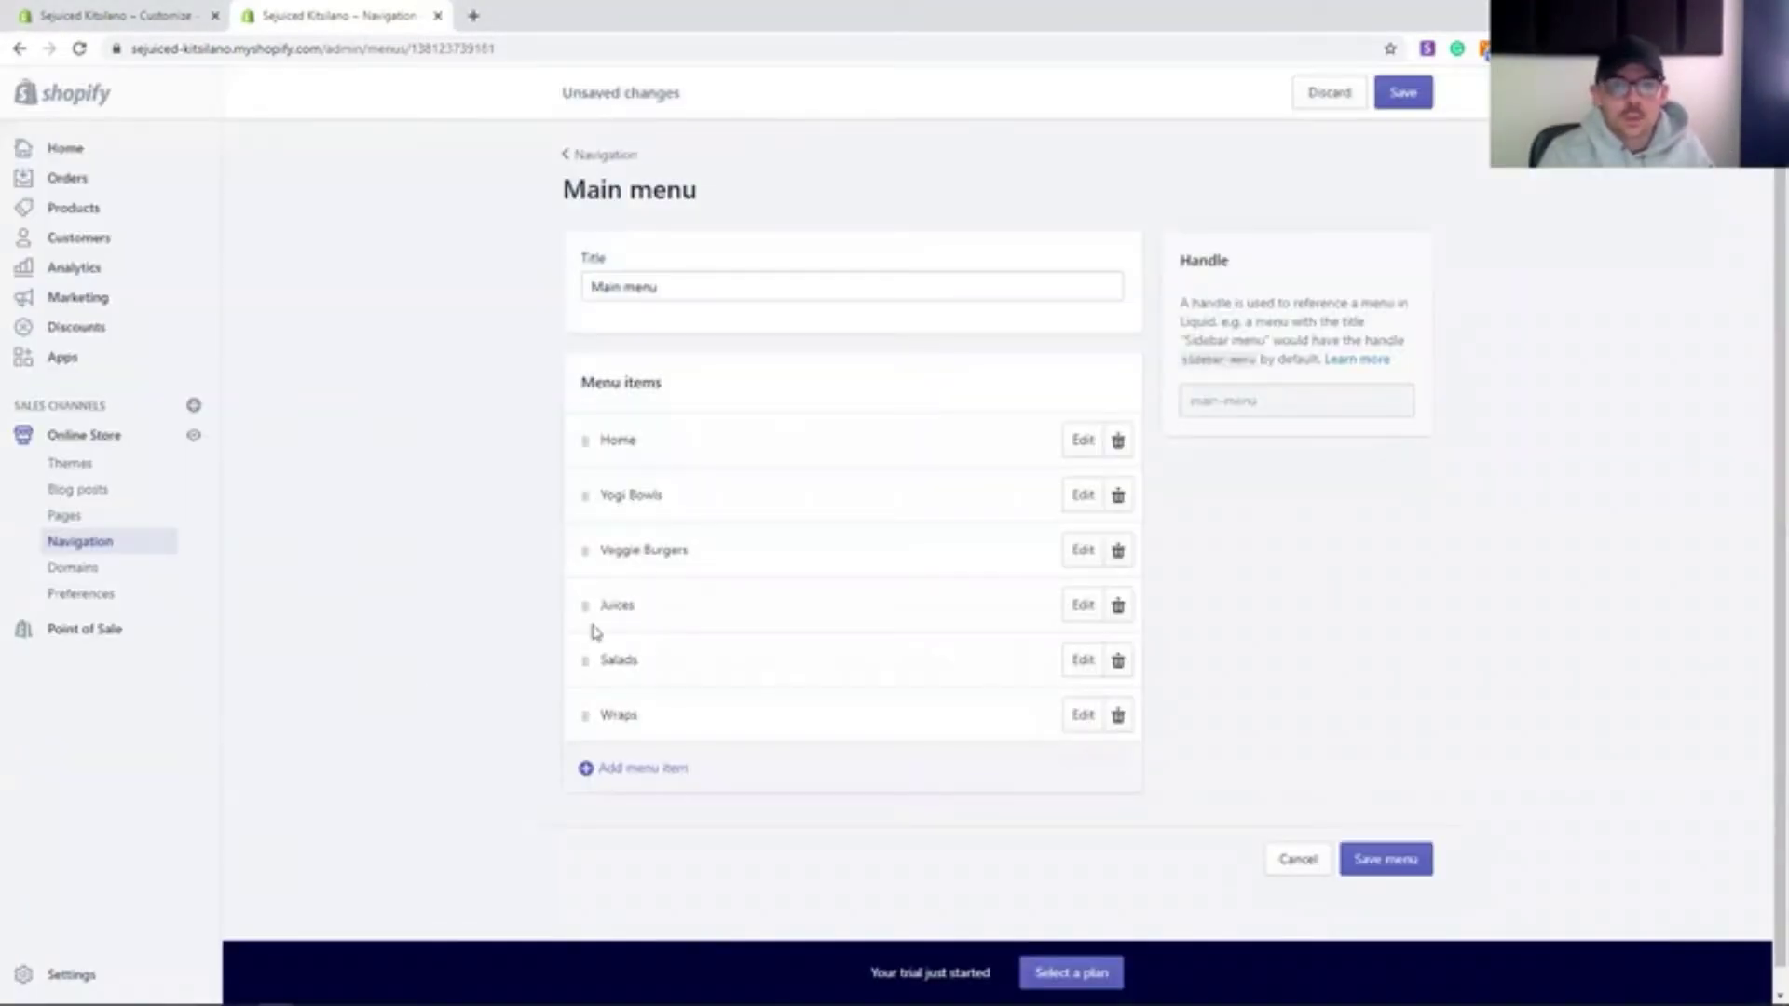
# - Move Wraps above Veggie Burgers in the main menu order
pyautogui.moveTo(585, 715); pyautogui.dragTo(565, 585)
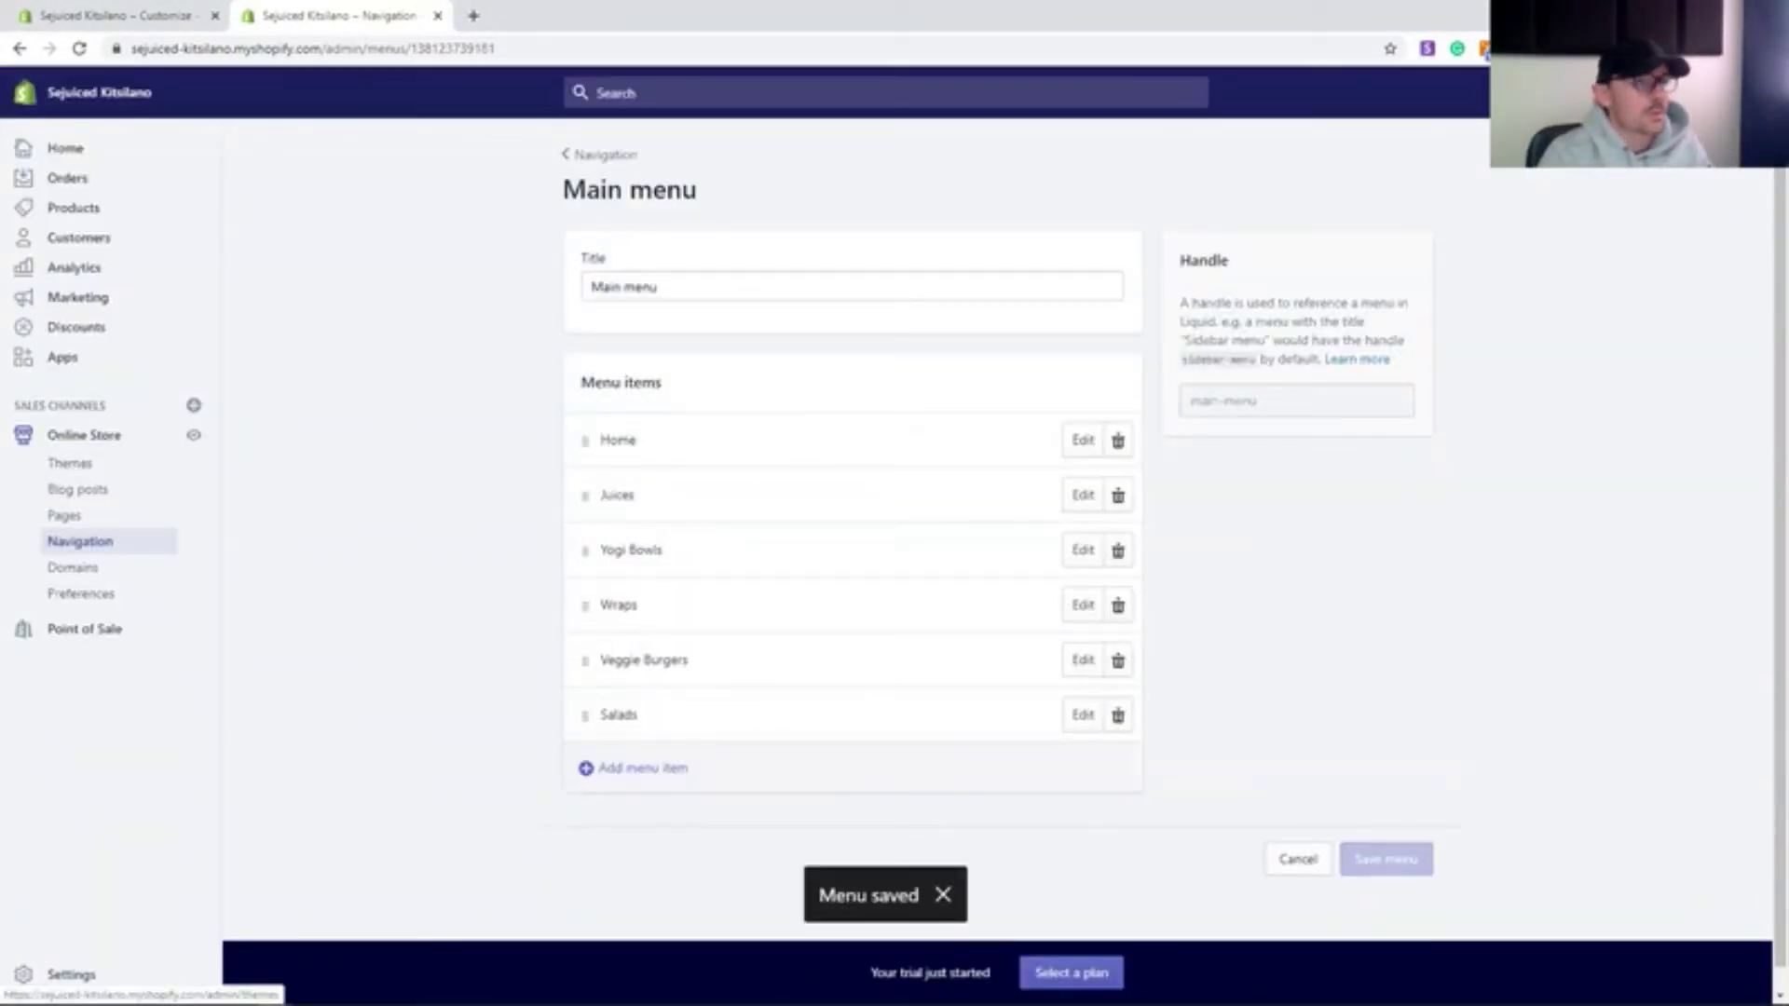
pyautogui.click(82, 462)
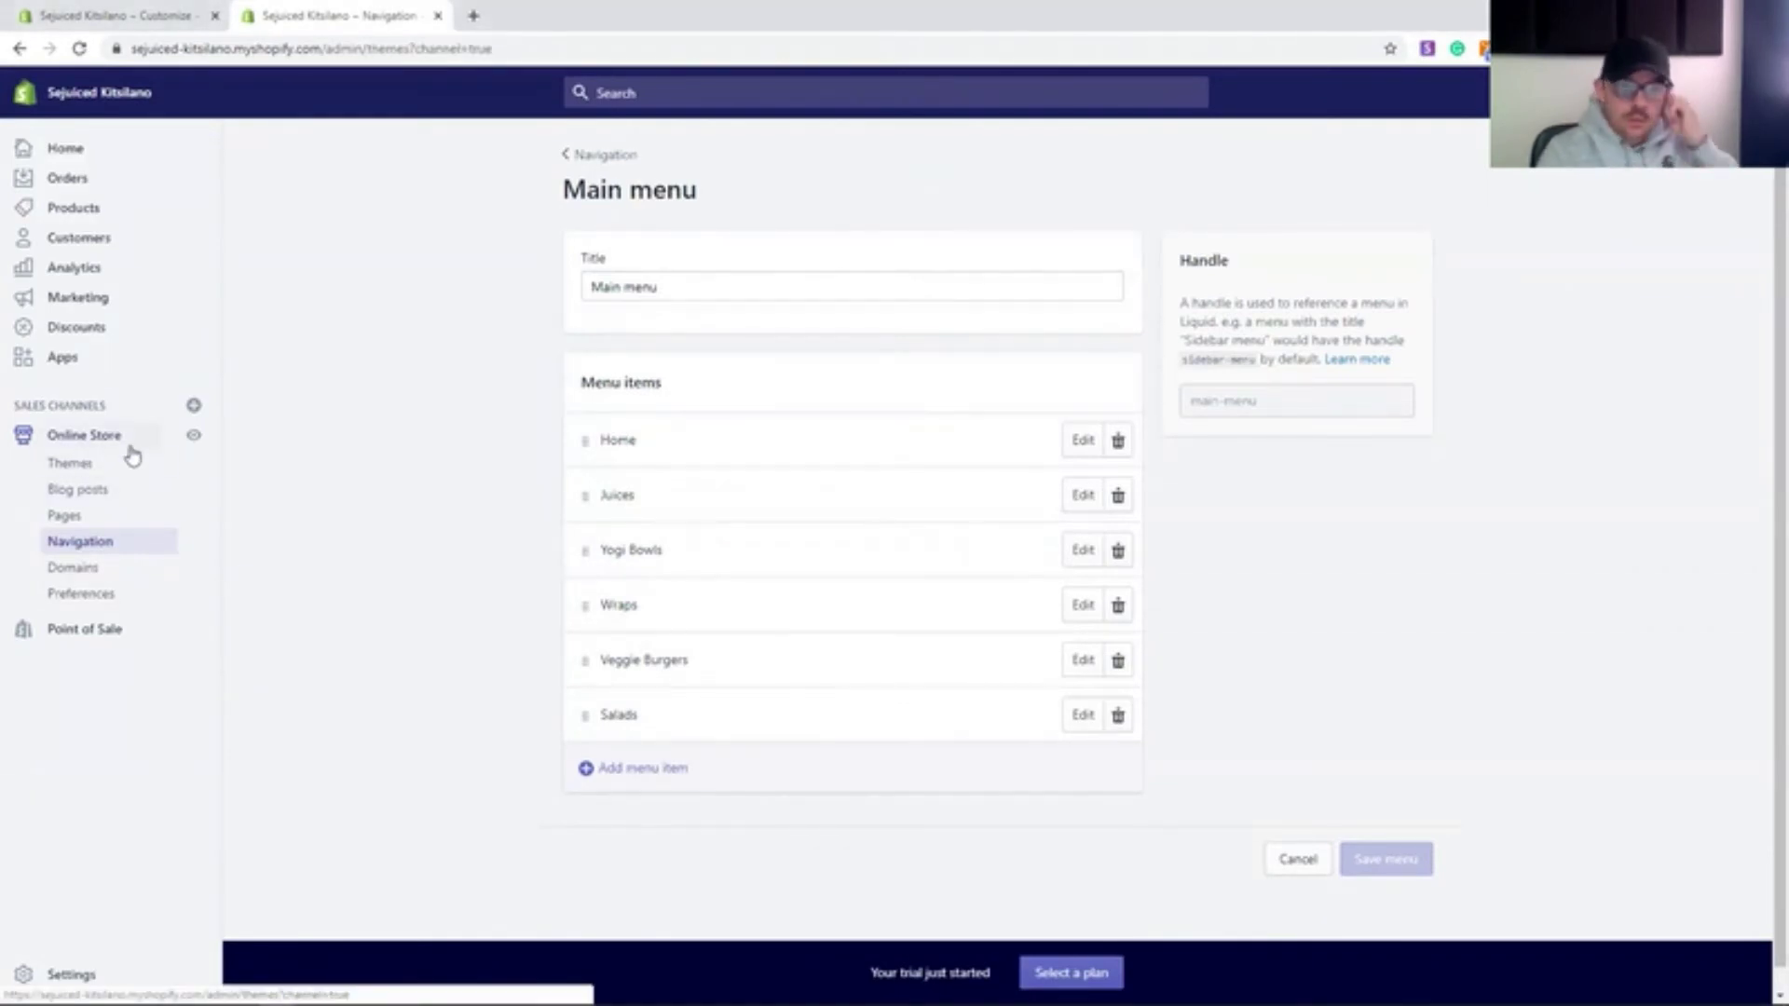
pyautogui.click(1395, 440)
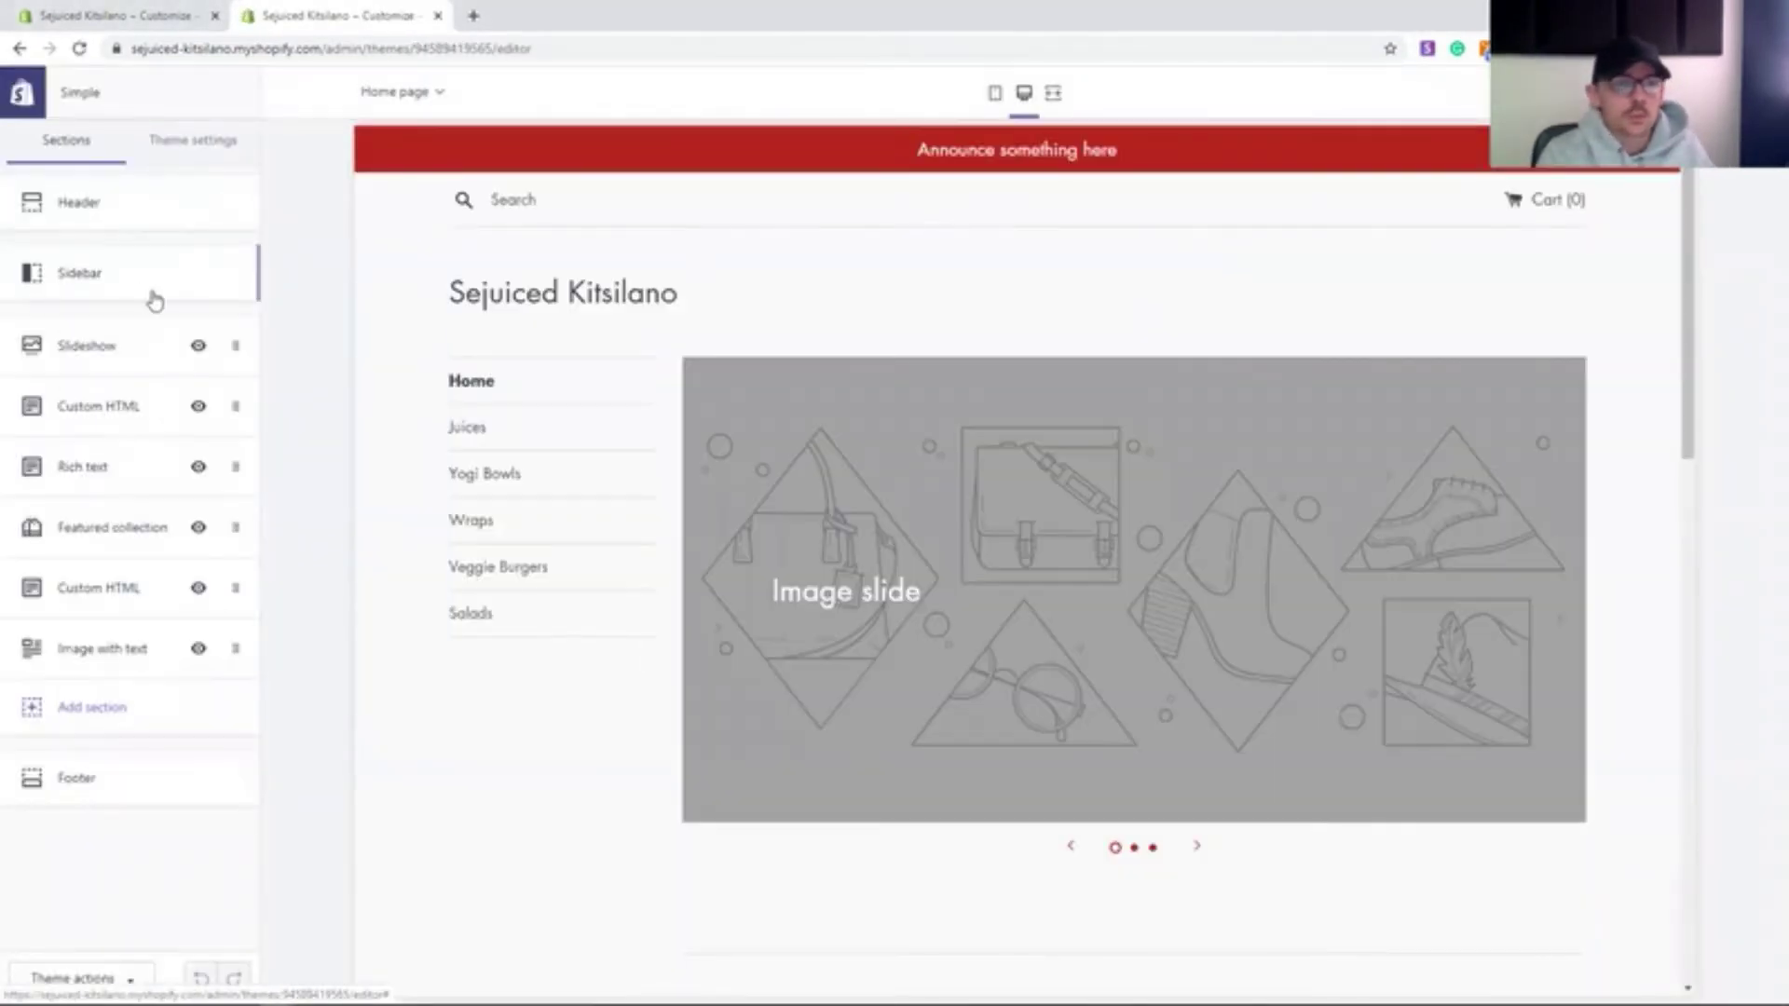
# - Hide the homepage slideshow and brighten the links and primary button colour
pyautogui.click(198, 345)
pyautogui.scroll(-5, 995, 787)
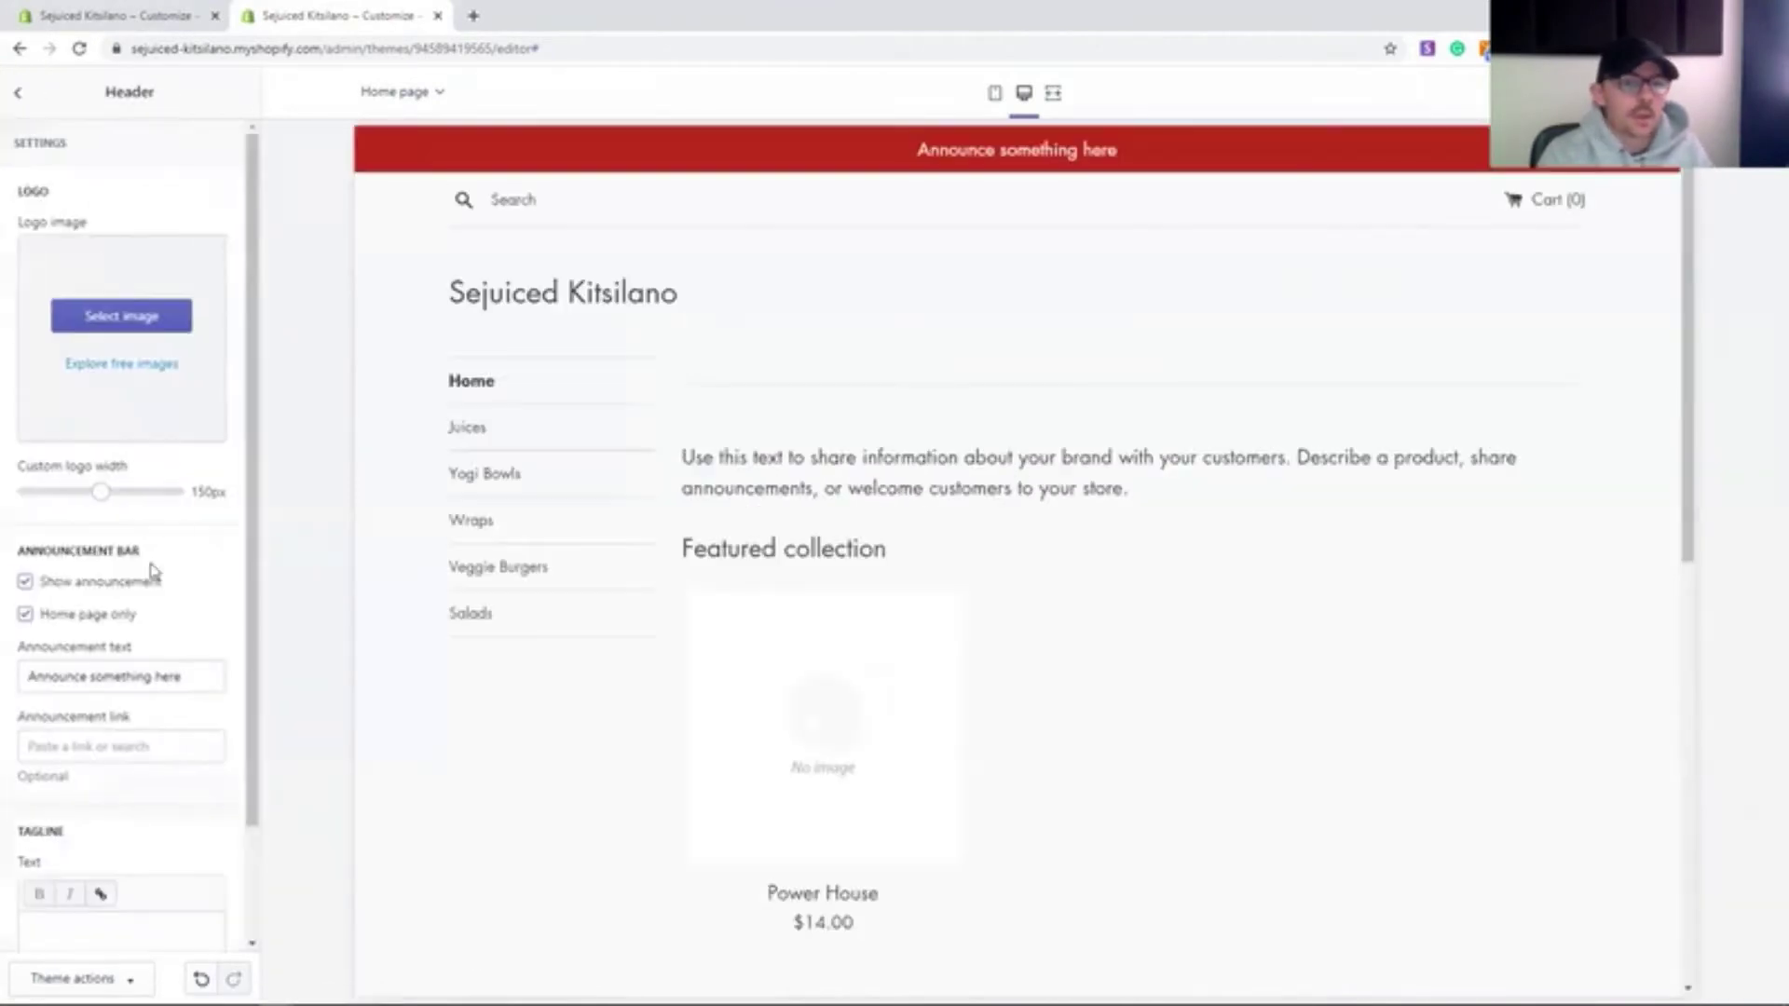
pyautogui.scroll(-4, 121, 559)
pyautogui.click(34, 858)
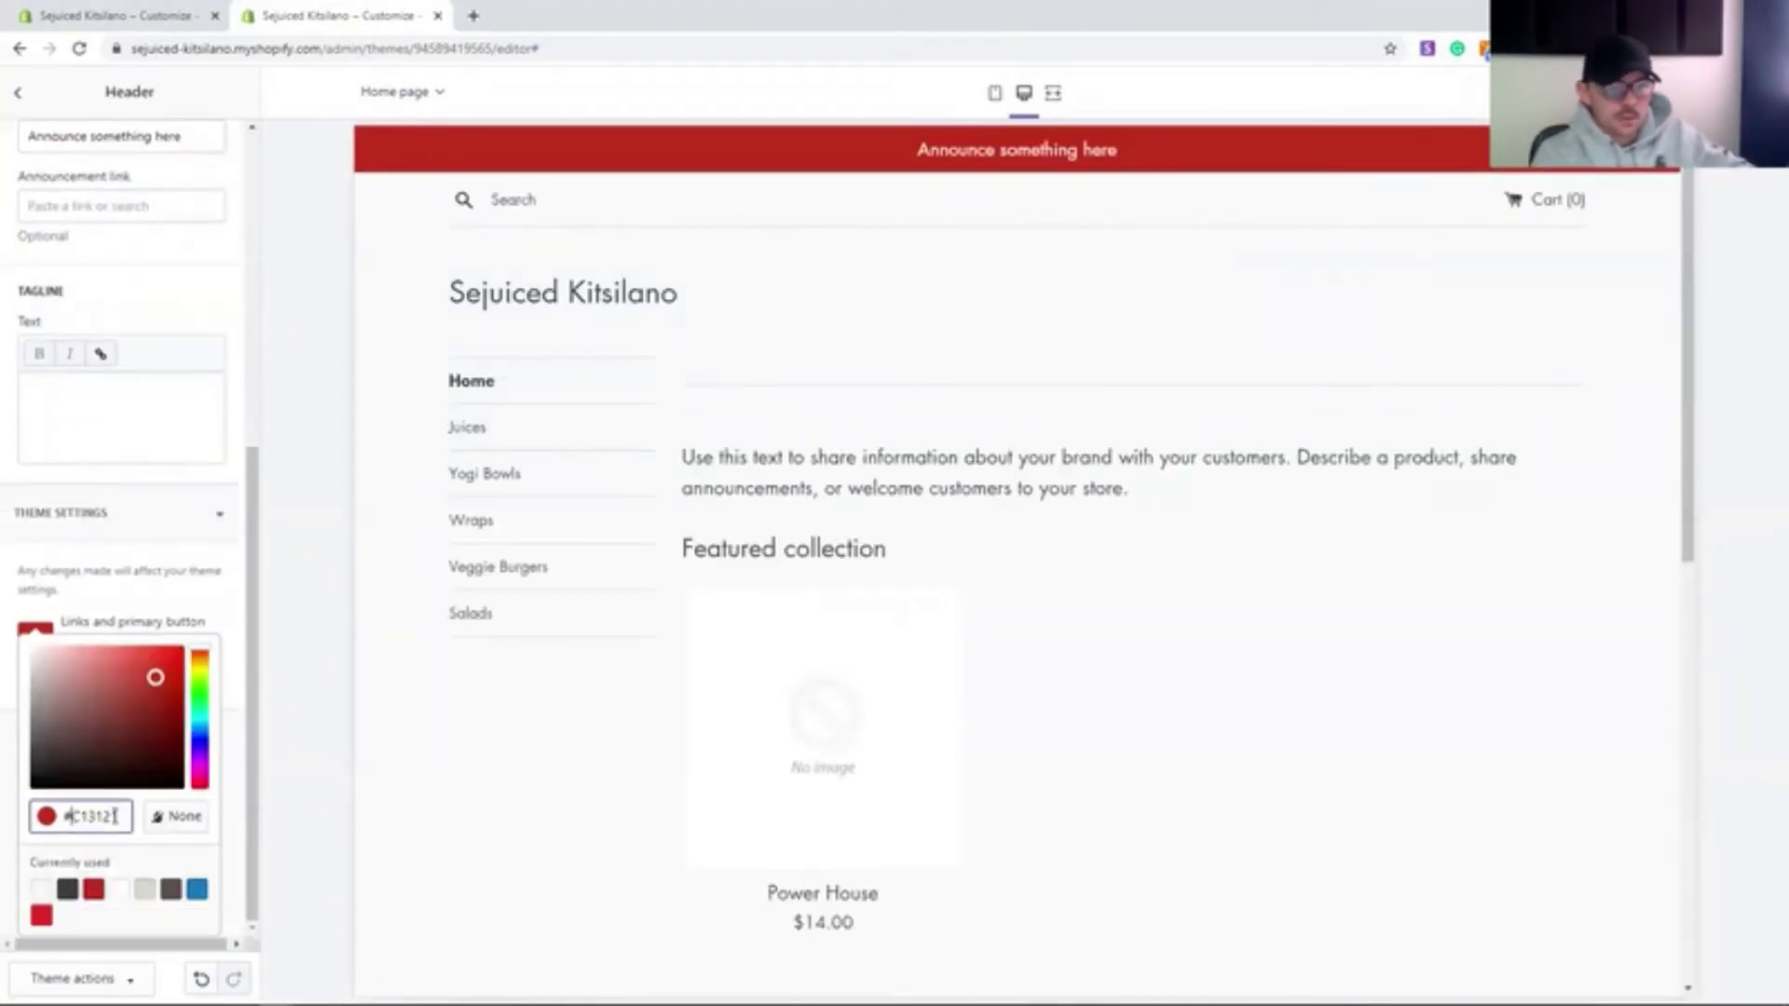
pyautogui.scroll(-1, 183, 475)
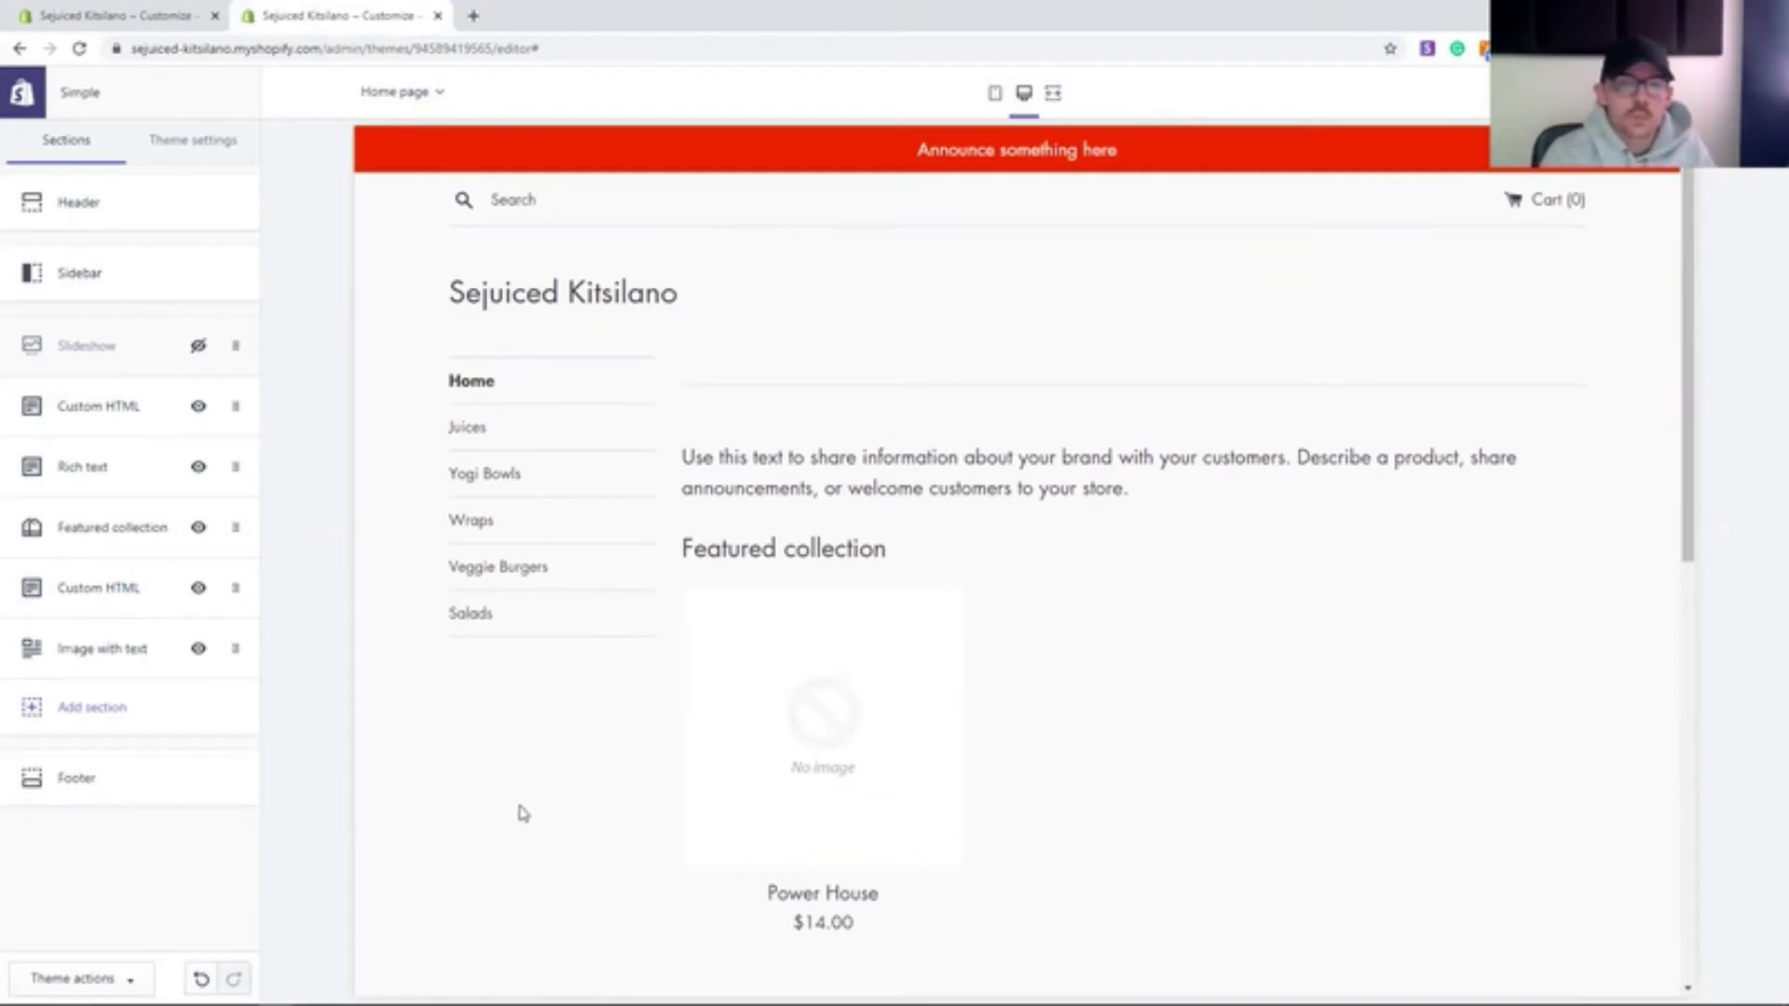
pyautogui.scroll(-4, 647, 759)
pyautogui.scroll(3, 647, 759)
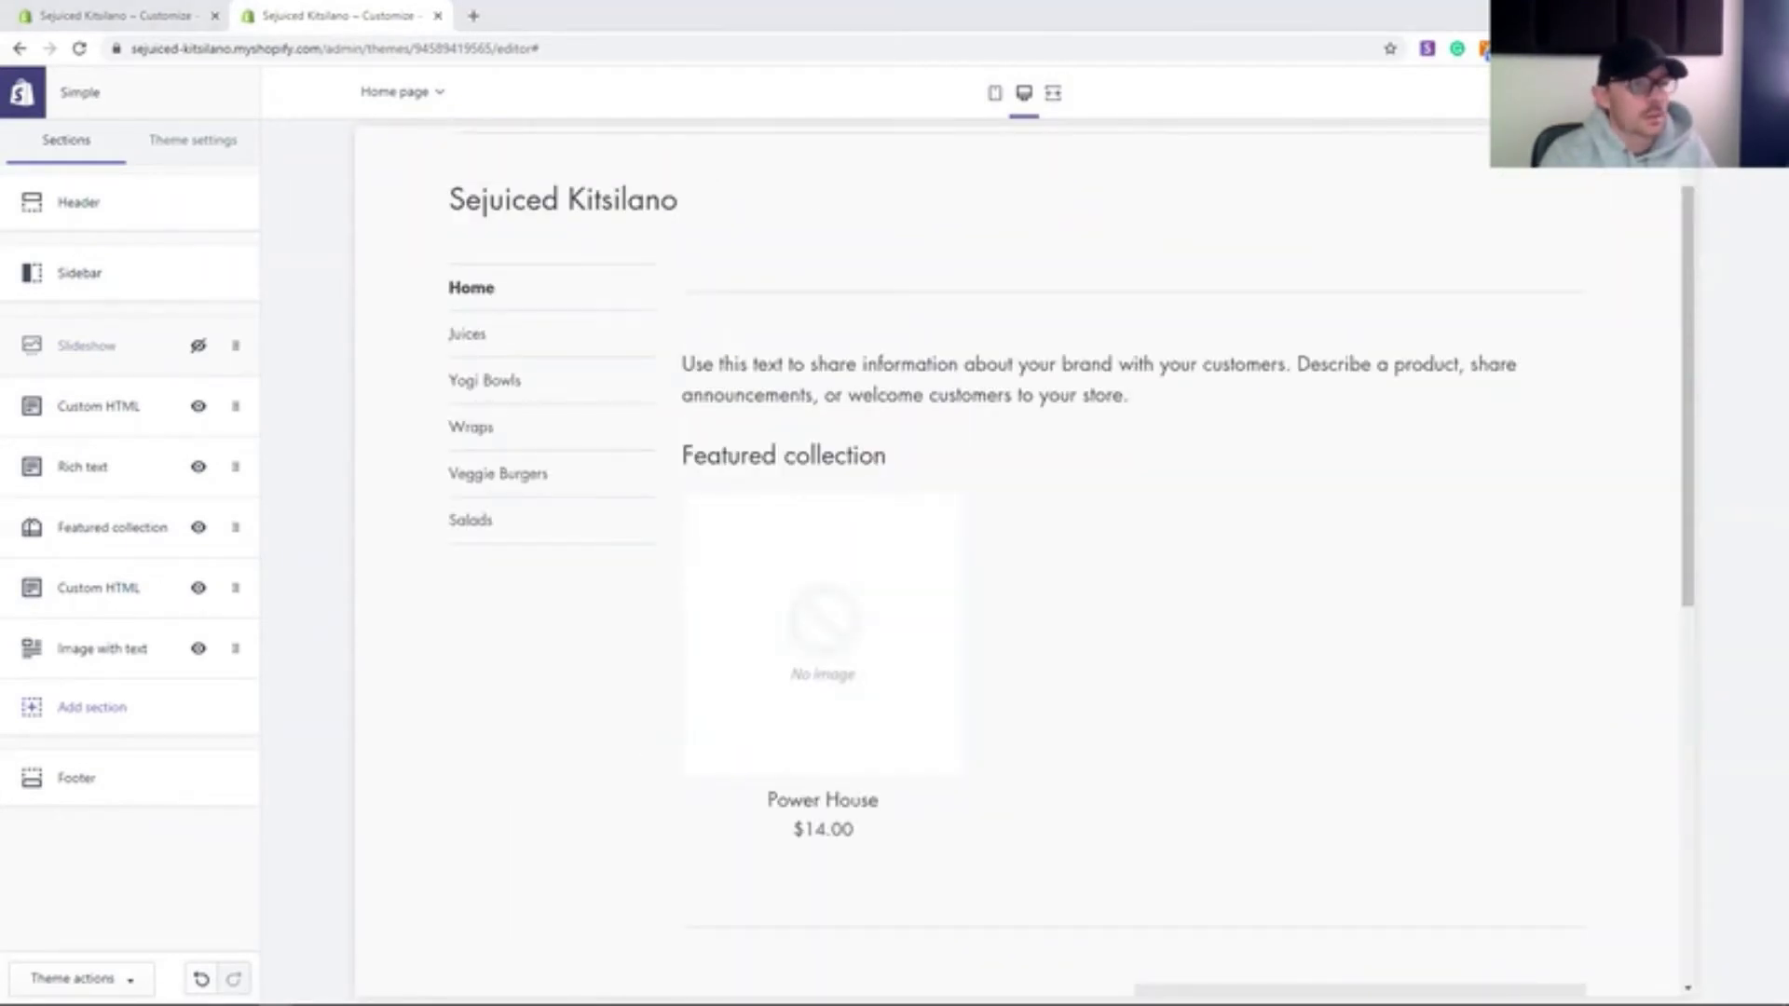
pyautogui.scroll(-4, 969, 559)
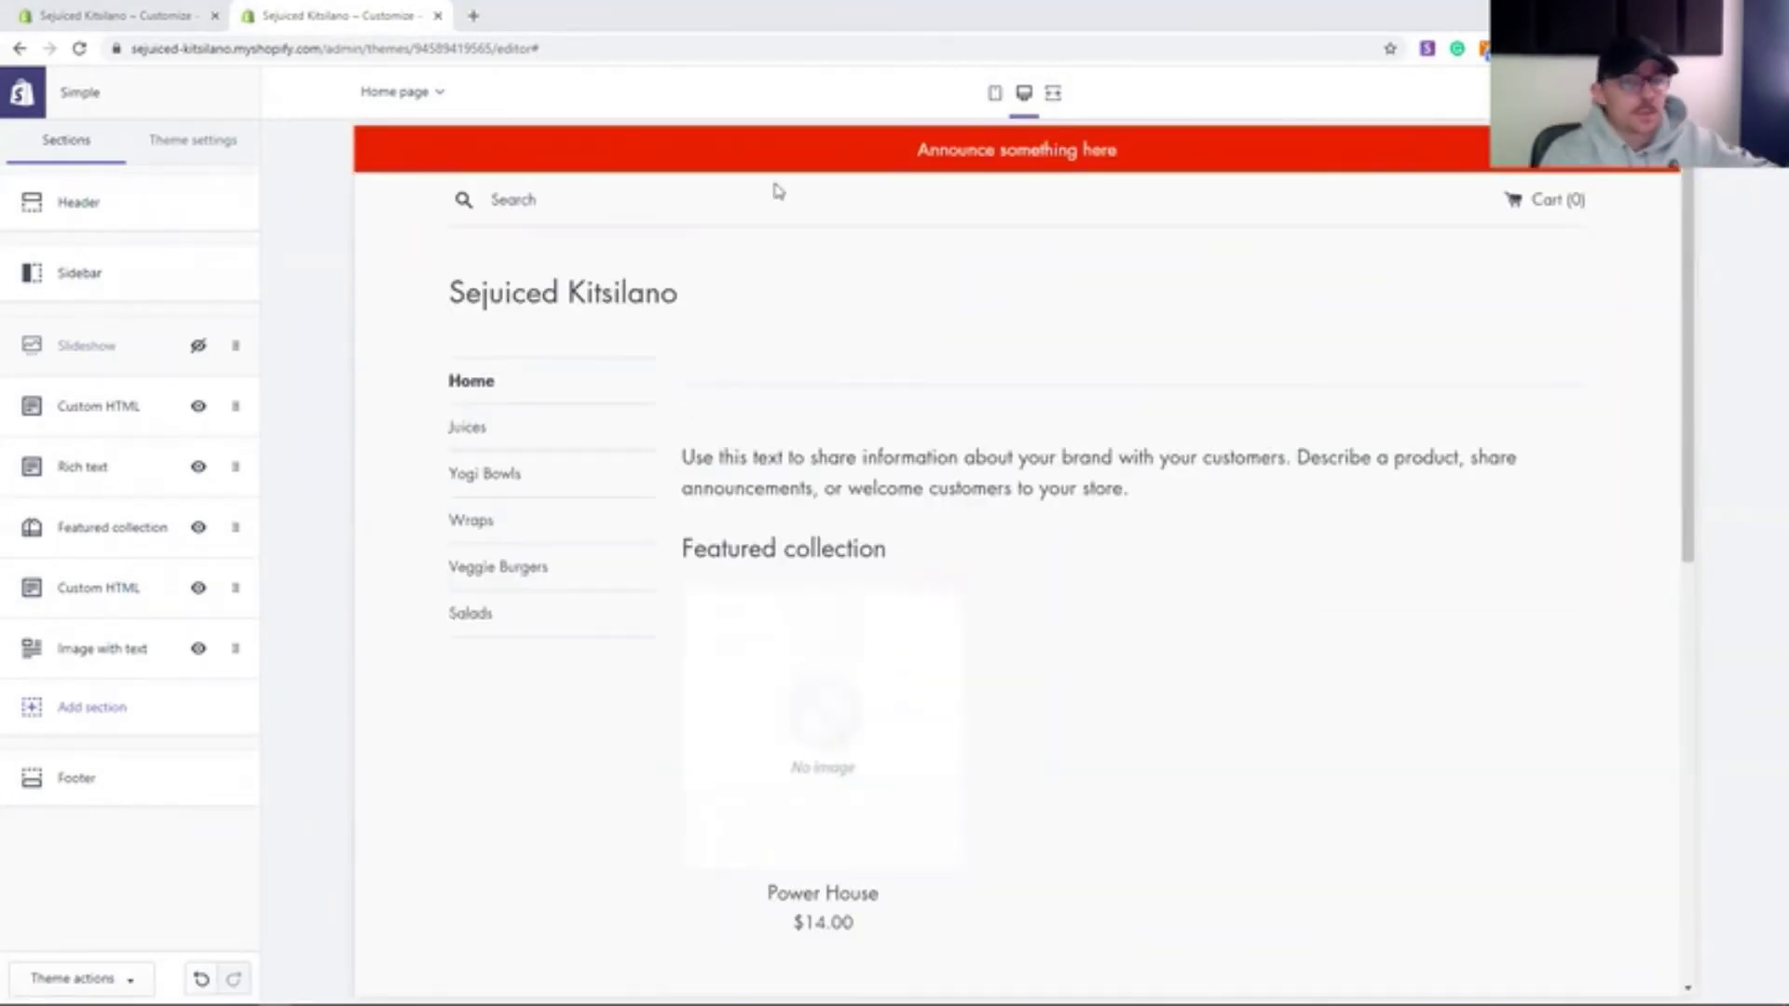
# - Set the announcement text to 'Welcome To Sejuiced!' followed by the store's phone number
pyautogui.click(152, 207)
pyautogui.tripleClick(56, 488)
pyautogui.write('Welcome To ')
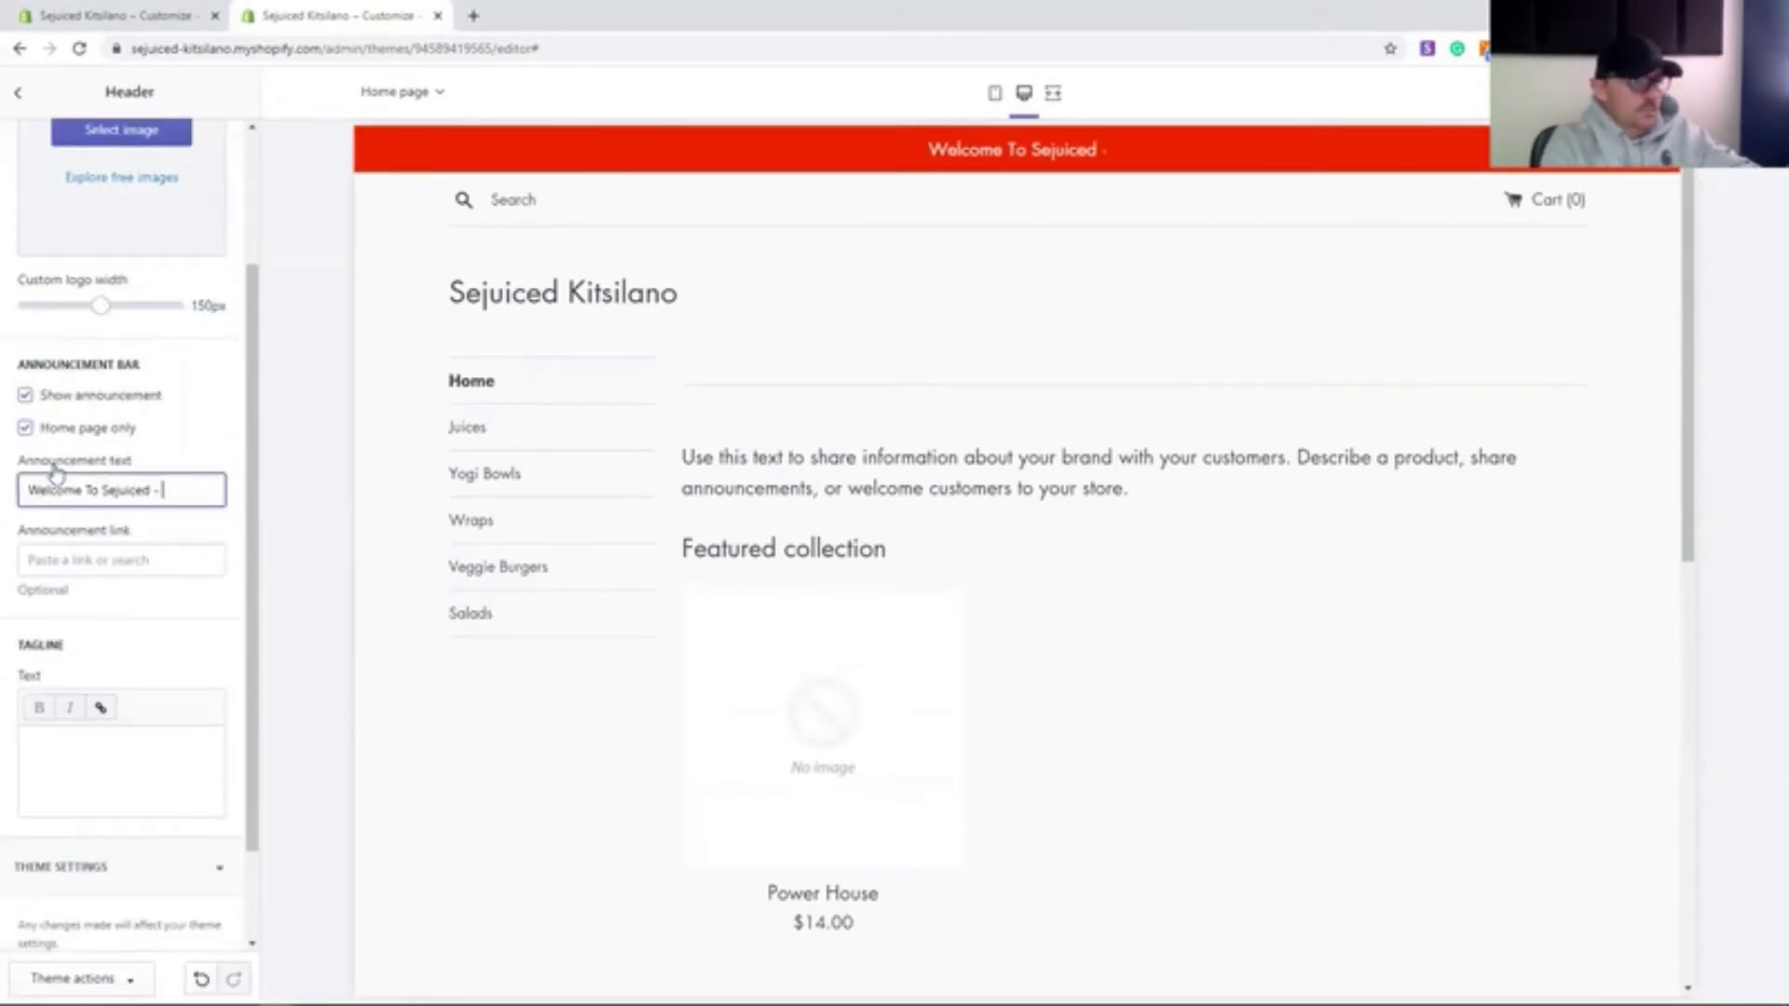
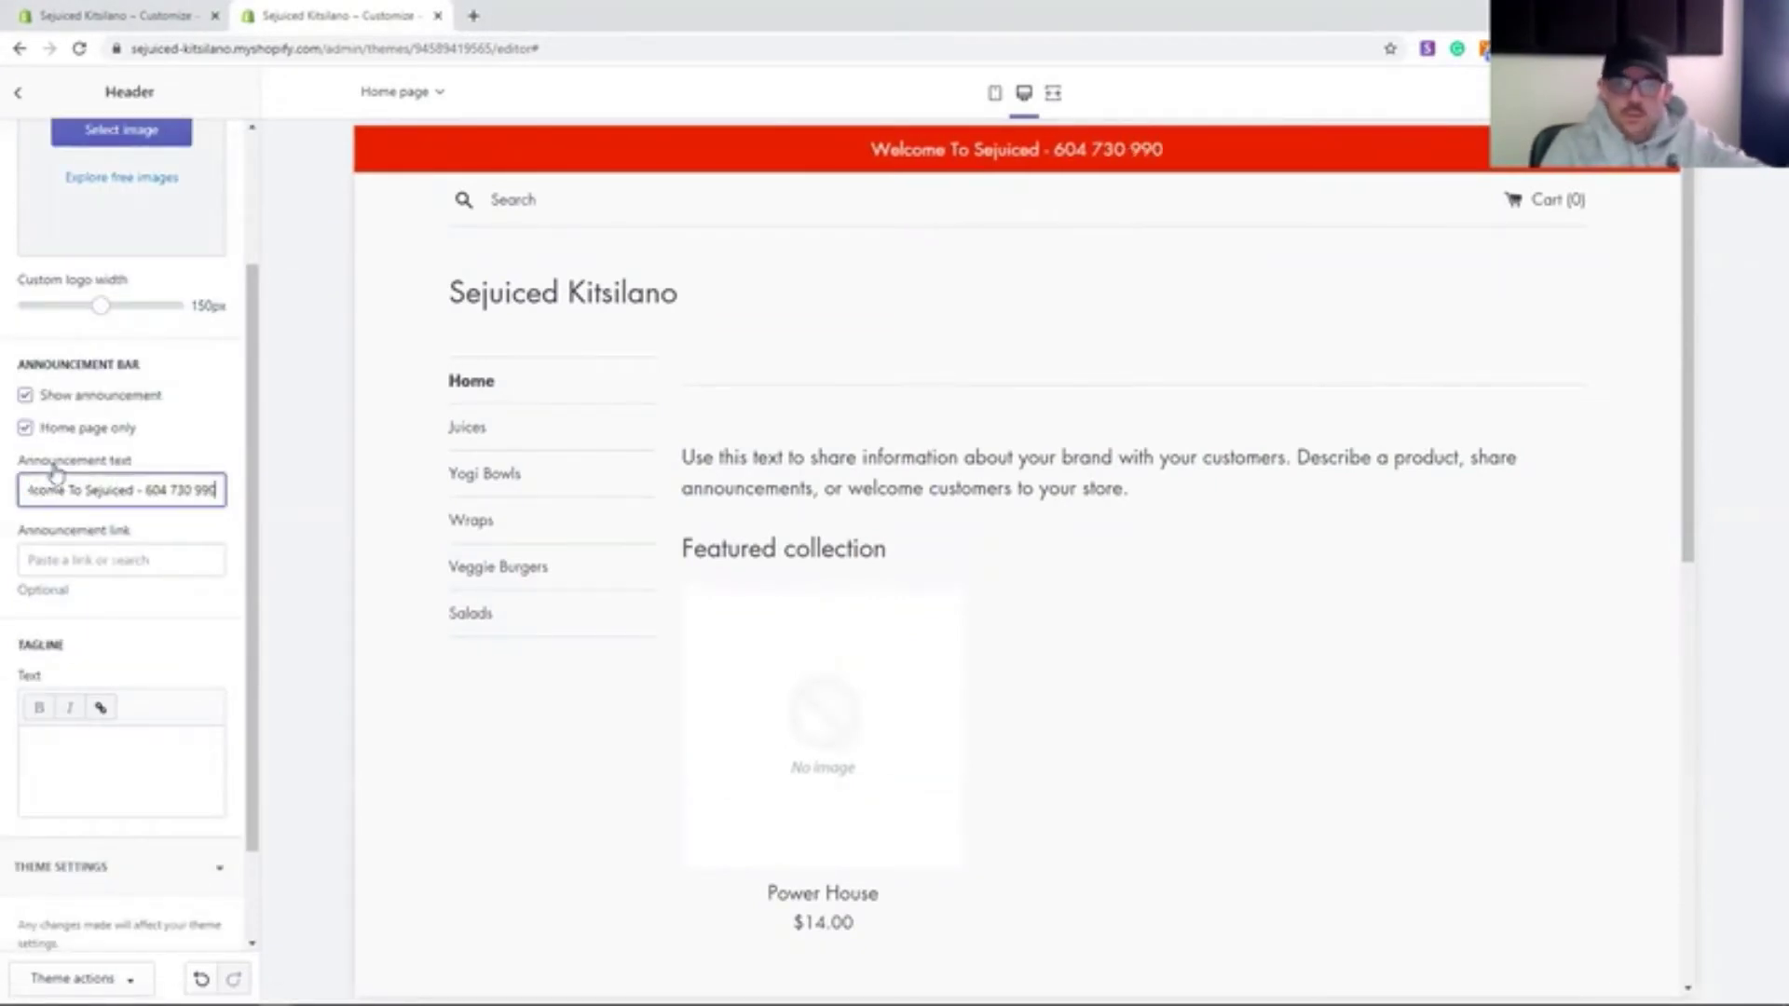
pyautogui.click(130, 490)
pyautogui.write('!')
pyautogui.scroll(2, 249, 241)
pyautogui.moveTo(250, 240); pyautogui.dragTo(222, 593)
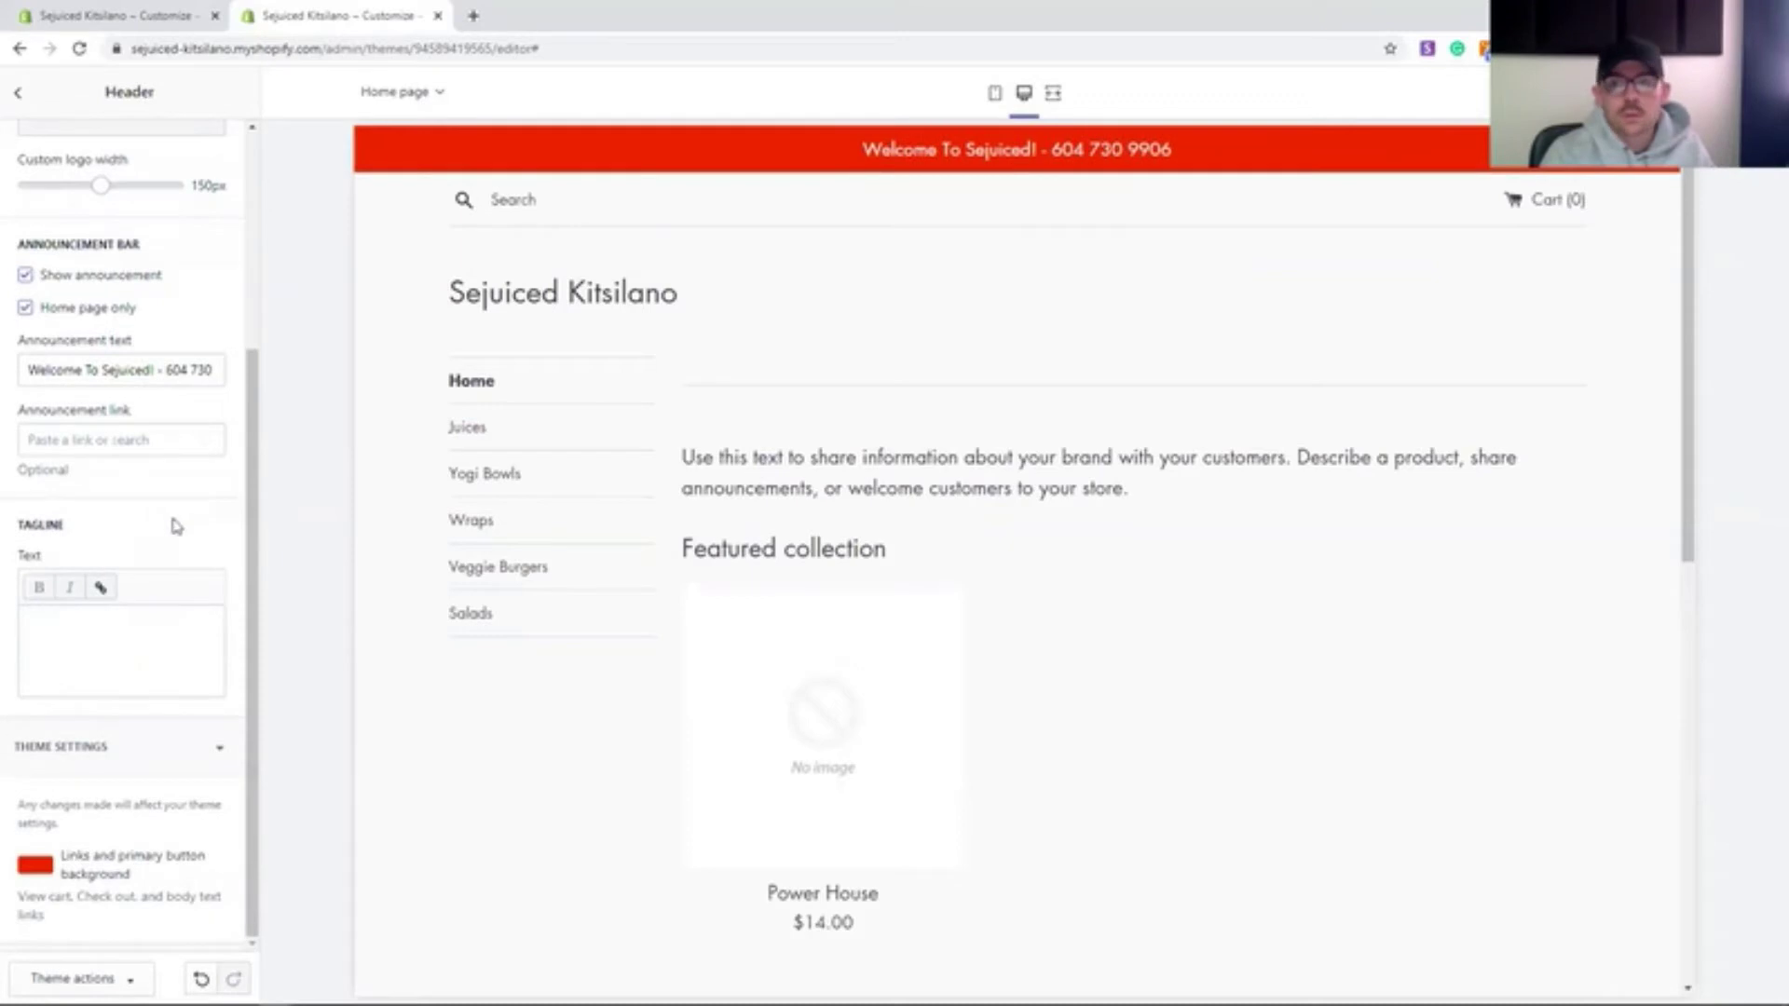
pyautogui.scroll(-4, 690, 643)
pyautogui.scroll(3, 690, 643)
pyautogui.moveTo(254, 401); pyautogui.dragTo(252, 177)
# - Open the Featured collection section's collection for editing
pyautogui.click(34, 97)
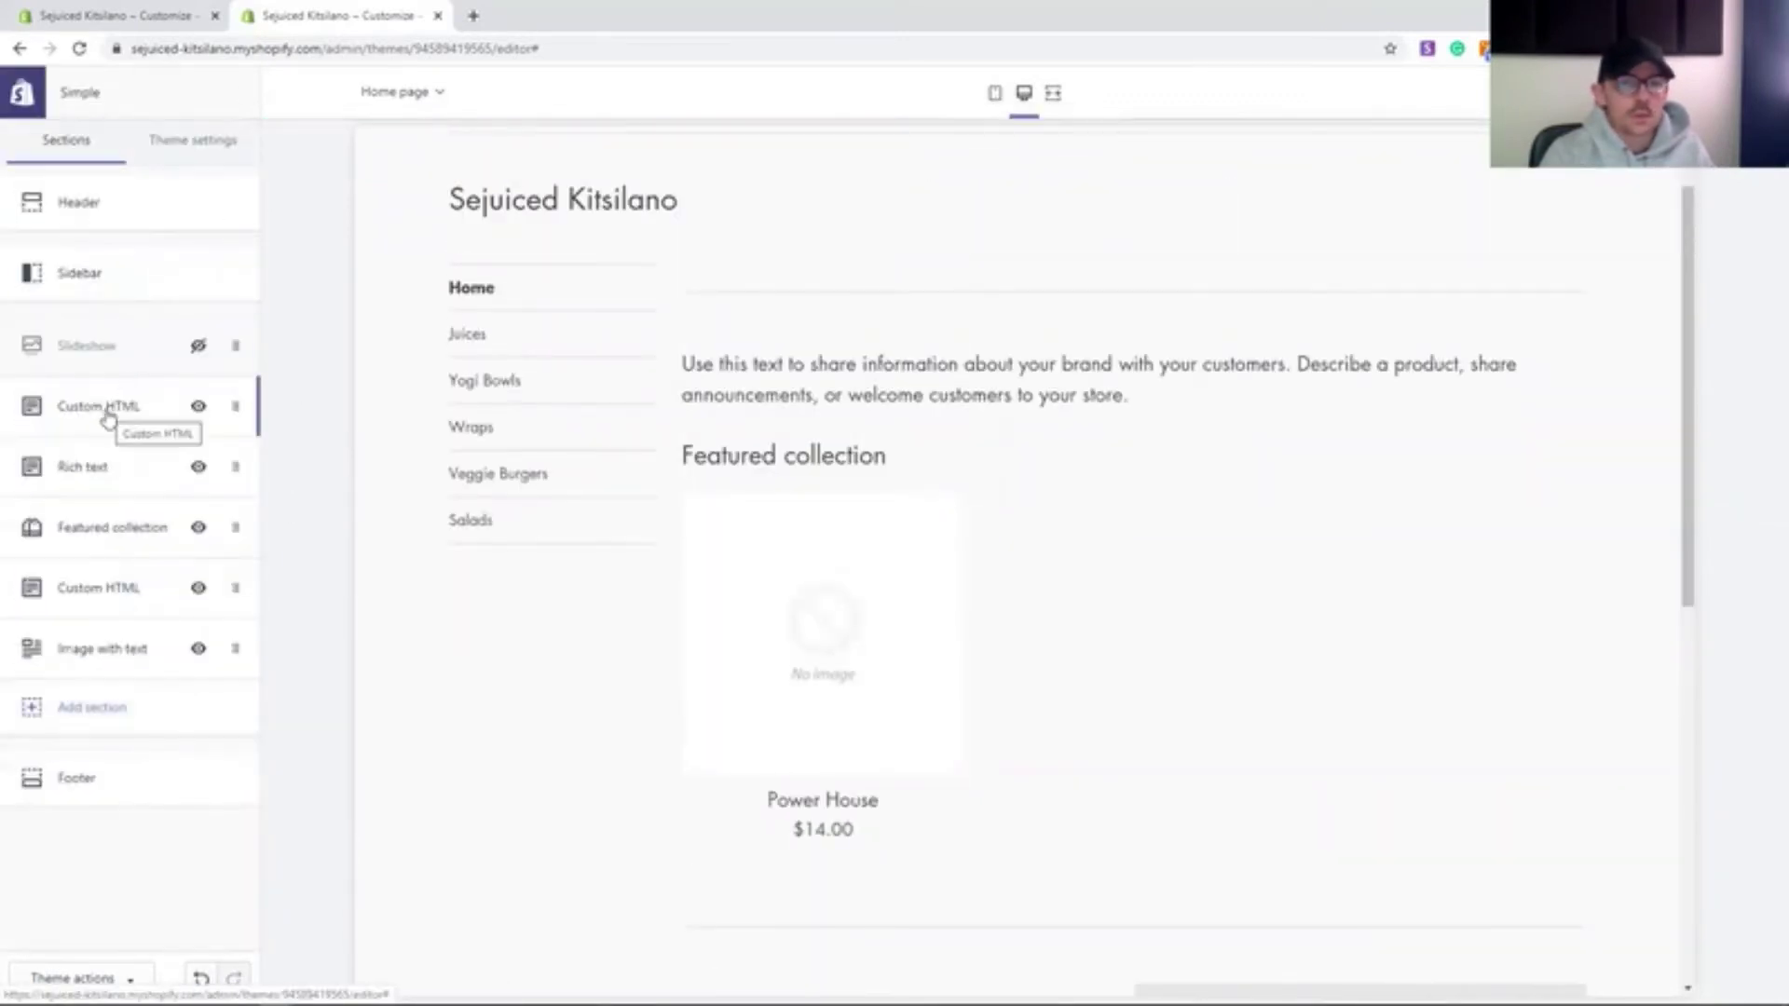
pyautogui.click(149, 427)
pyautogui.click(181, 266)
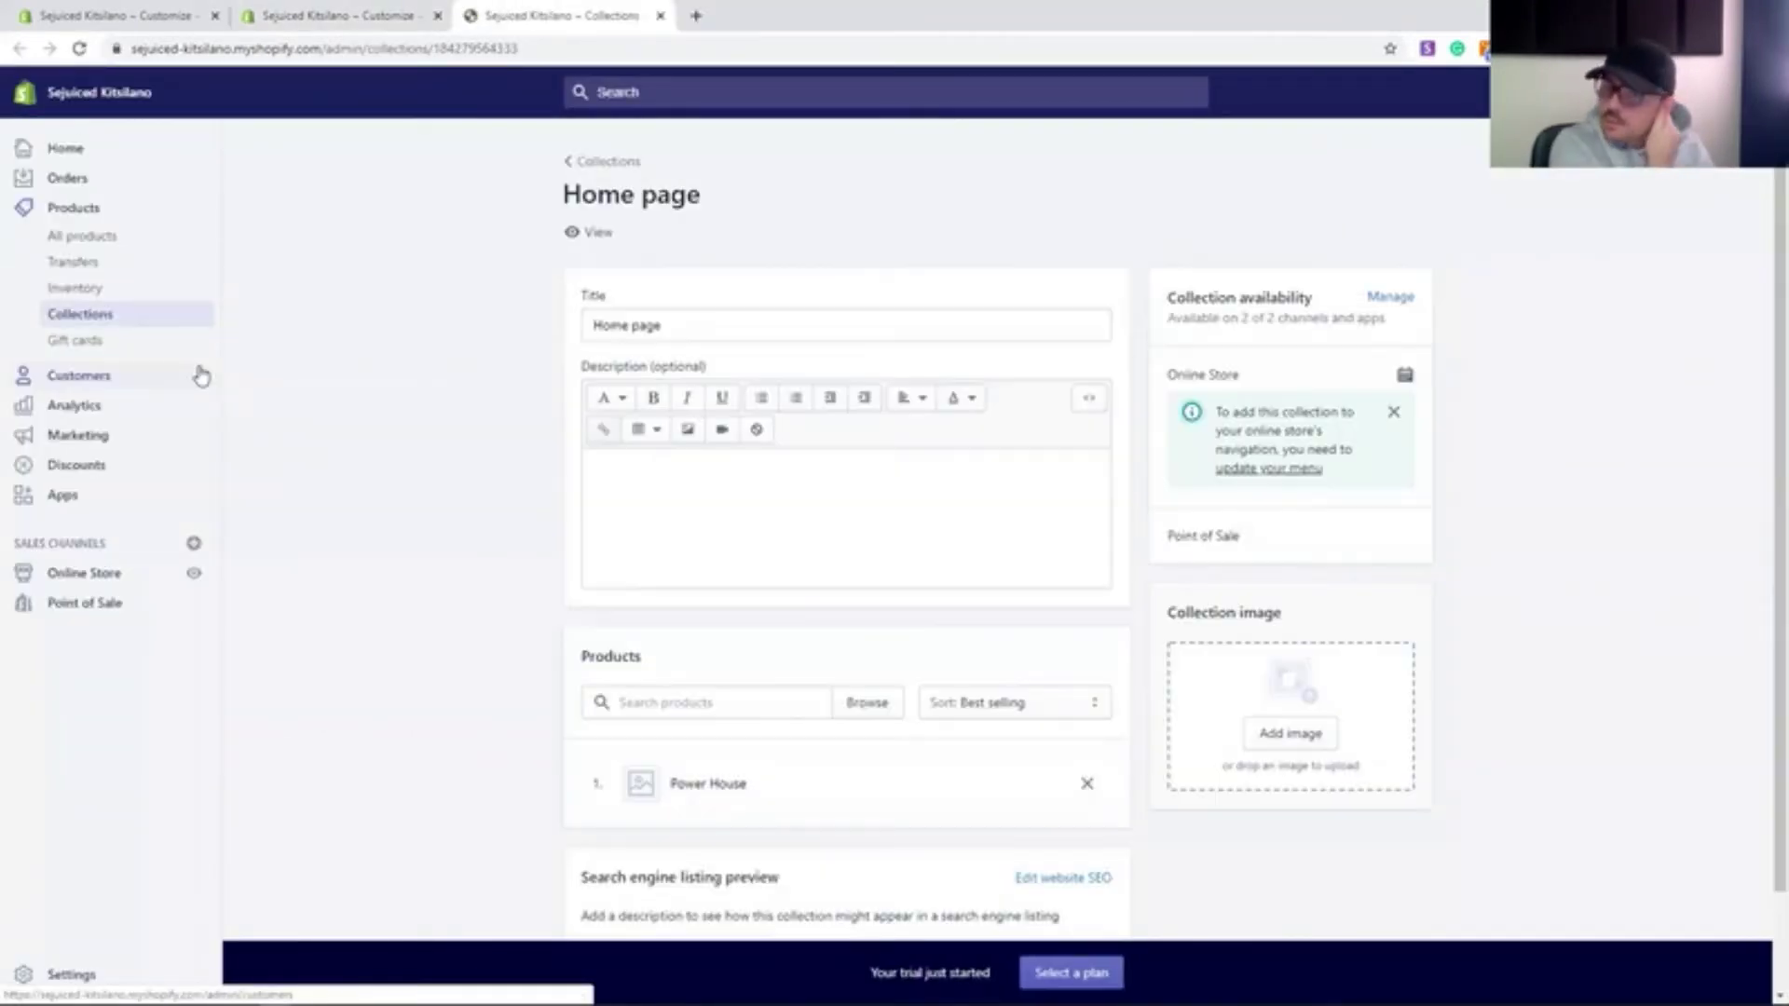
# - Add Deluxe Burger and Swami-G to the Home page collection
pyautogui.scroll(-2, 876, 578)
pyautogui.click(713, 592)
pyautogui.write('Deluxe')
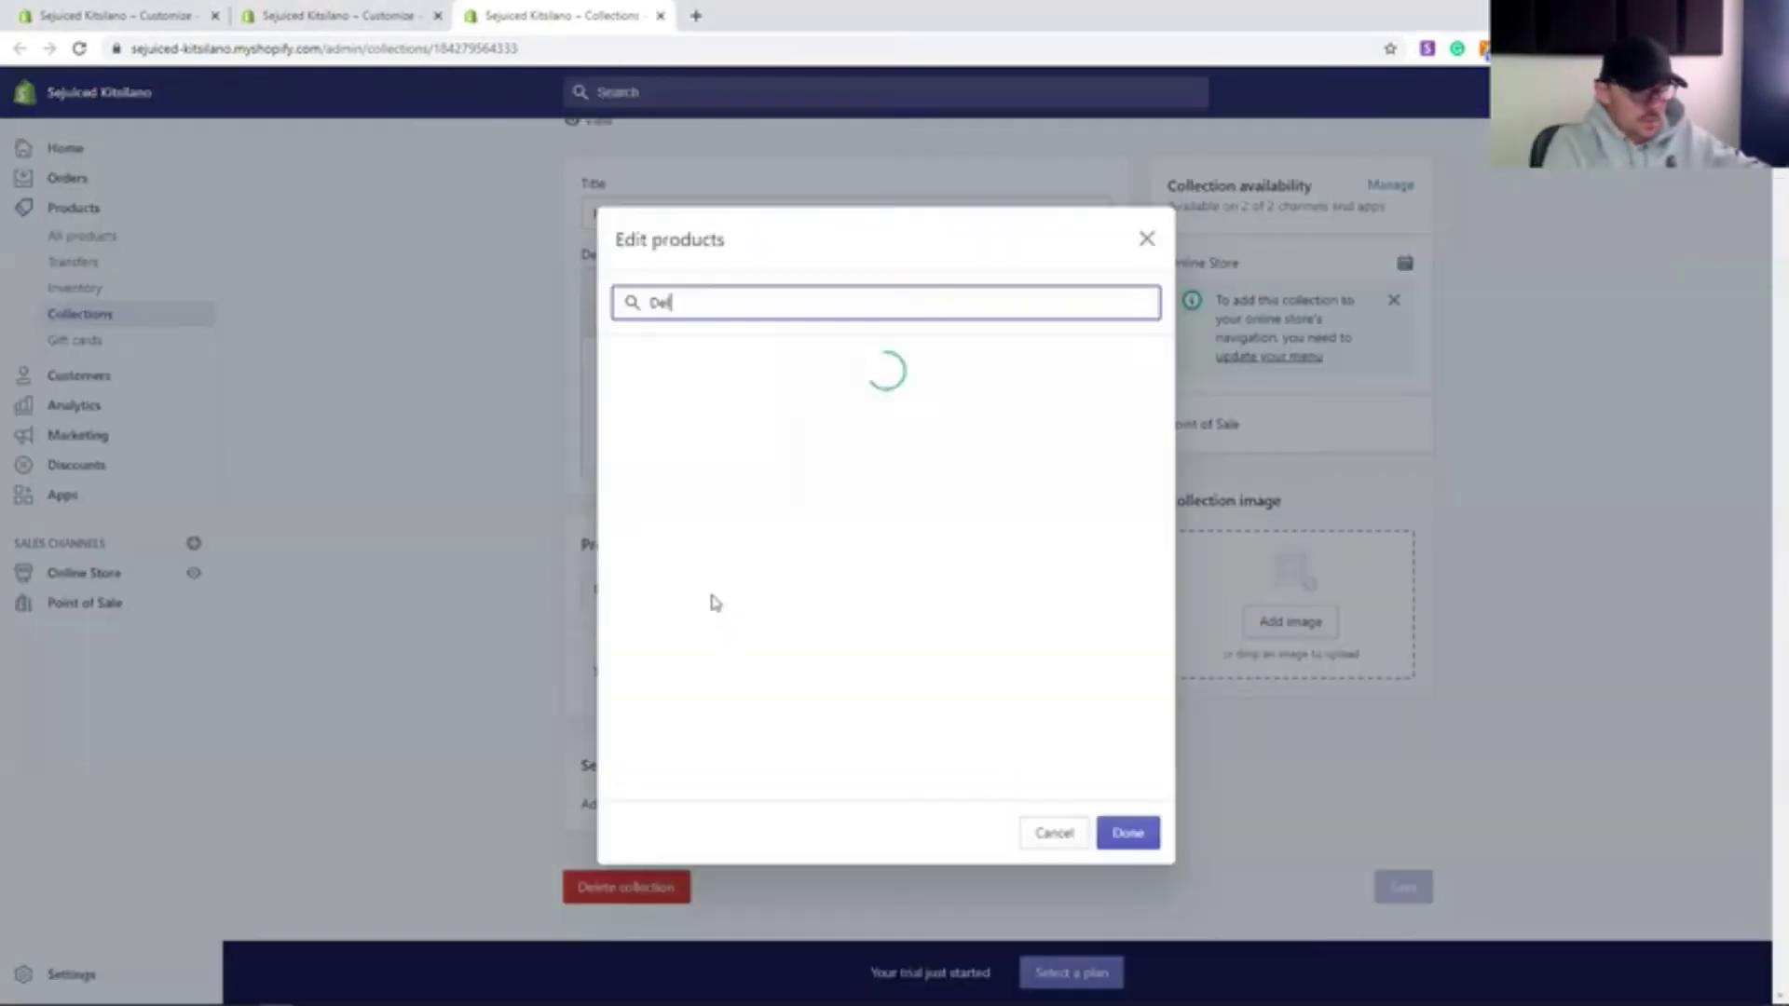
pyautogui.click(648, 372)
pyautogui.click(1126, 830)
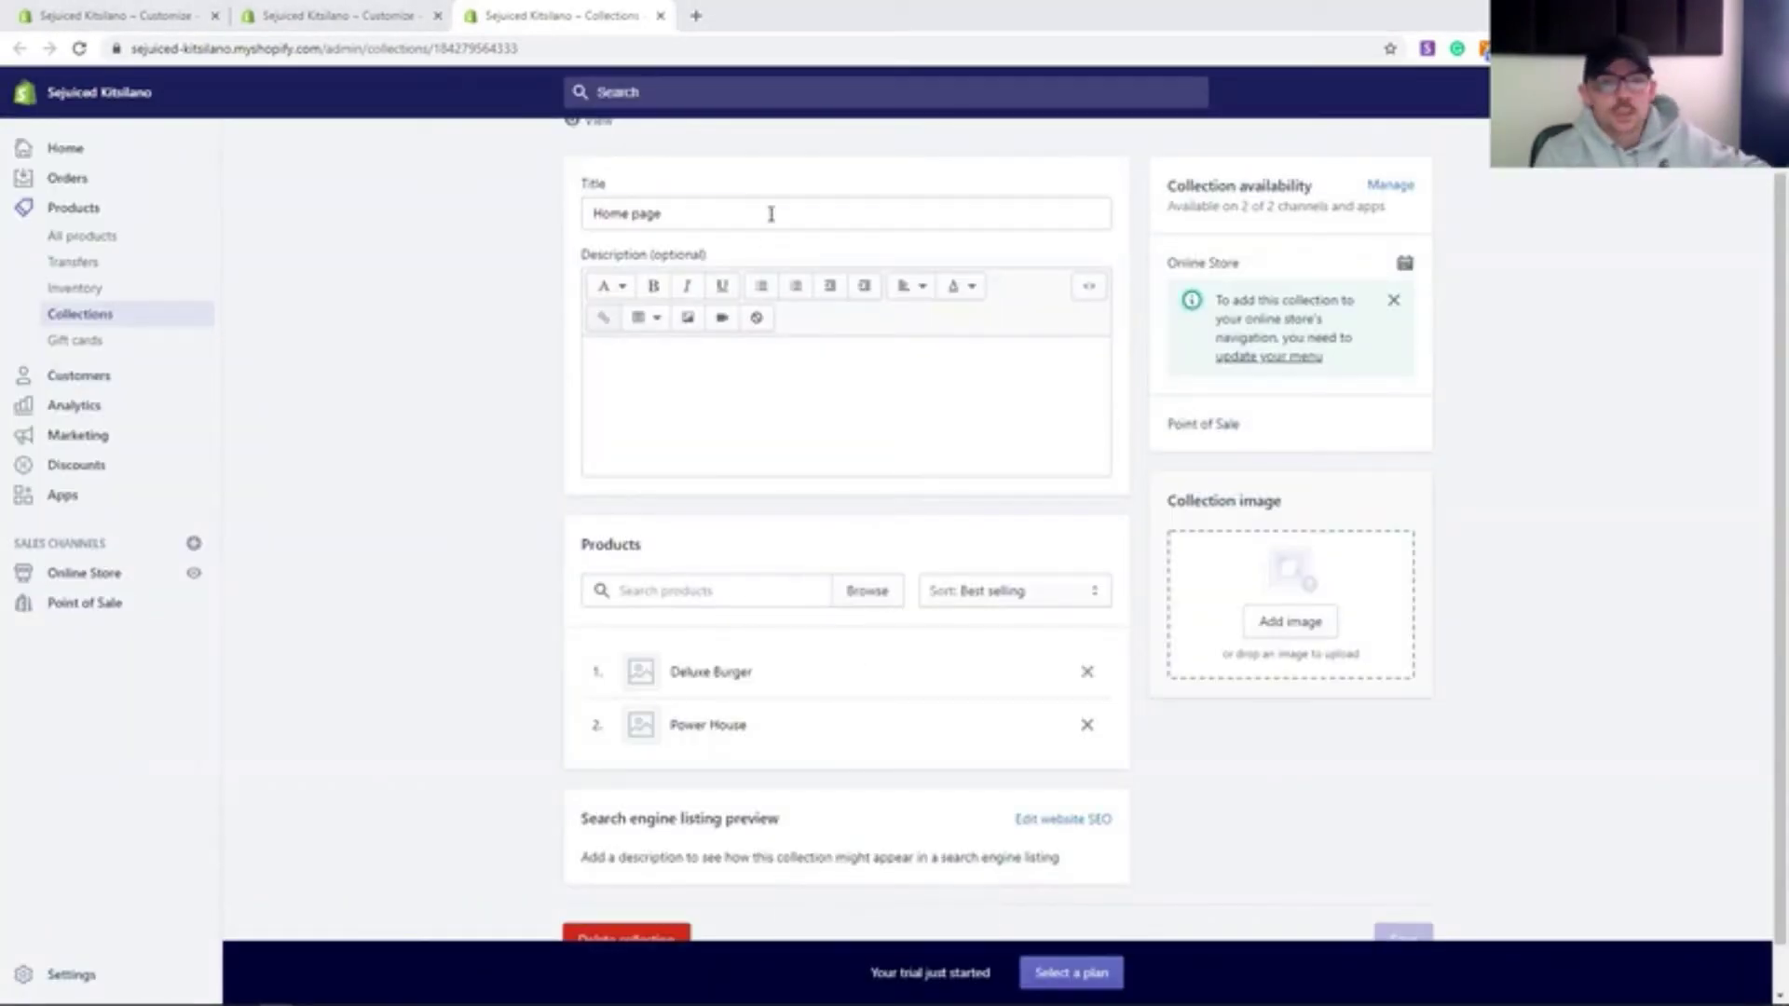
pyautogui.click(712, 591)
pyautogui.write('Swami')
pyautogui.click(647, 367)
pyautogui.click(1125, 830)
pyautogui.scroll(-5, 497, 705)
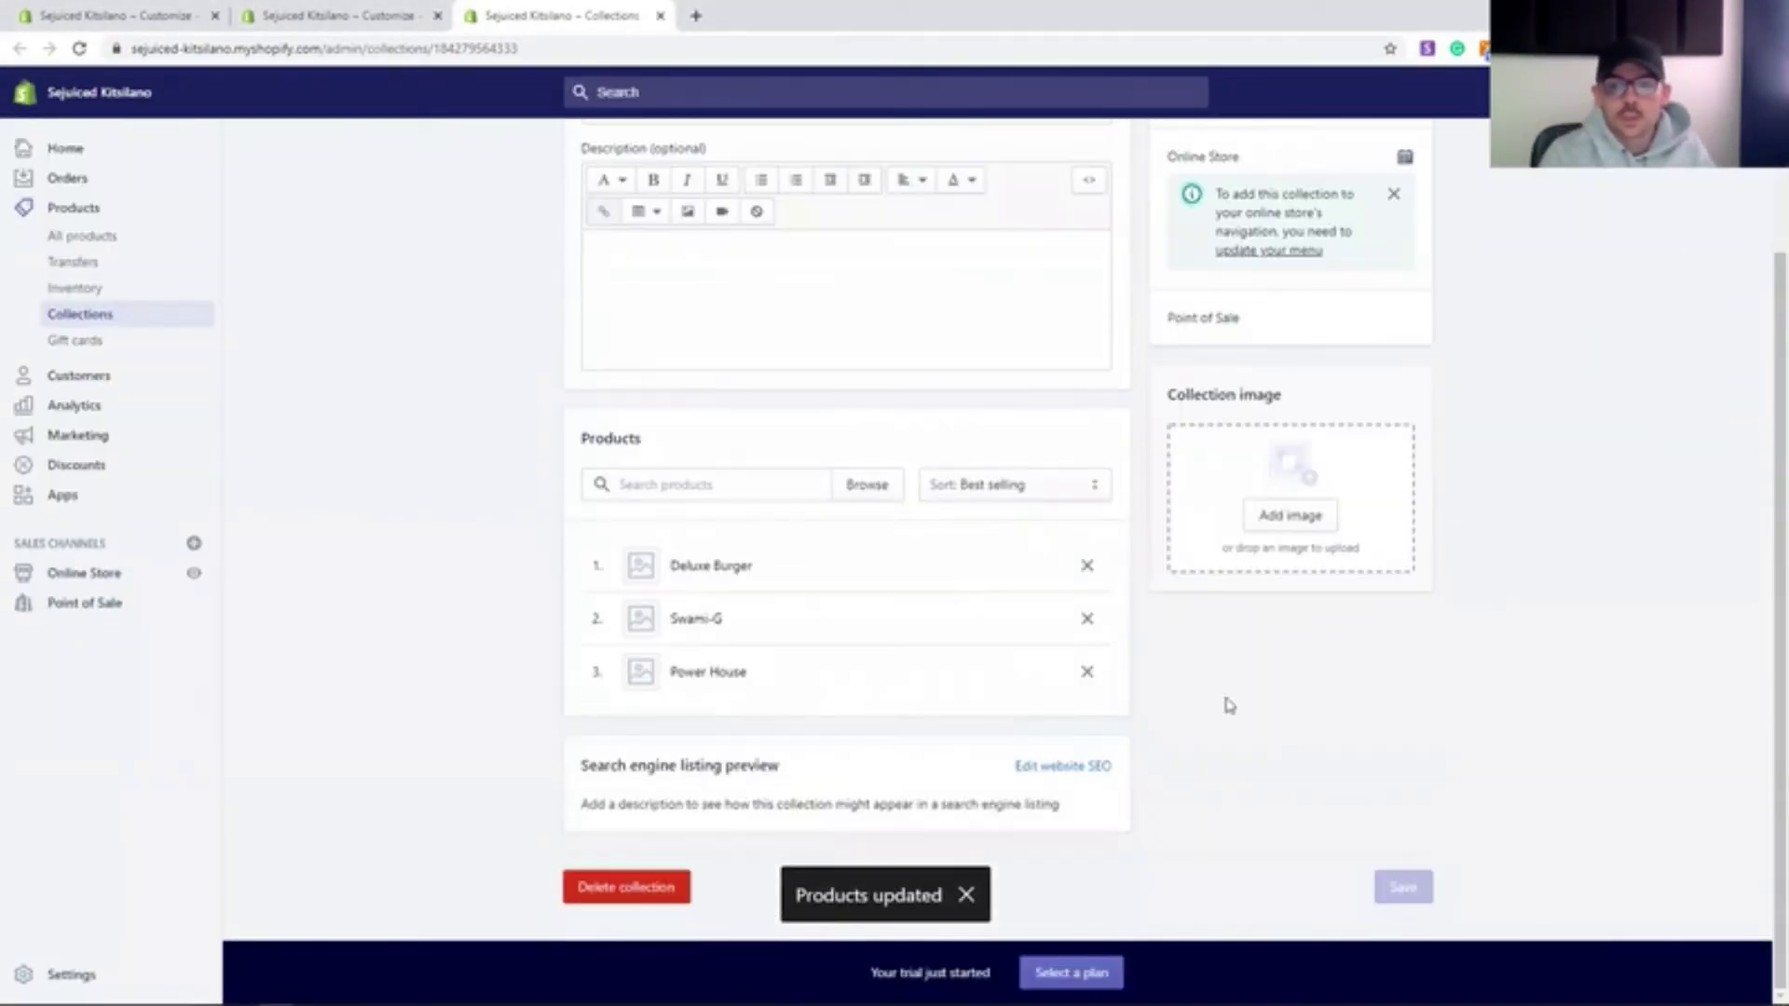
pyautogui.scroll(5, 590, 758)
# - Check the Featured collection section in the theme editor, then move on to the footer
pyautogui.click(84, 573)
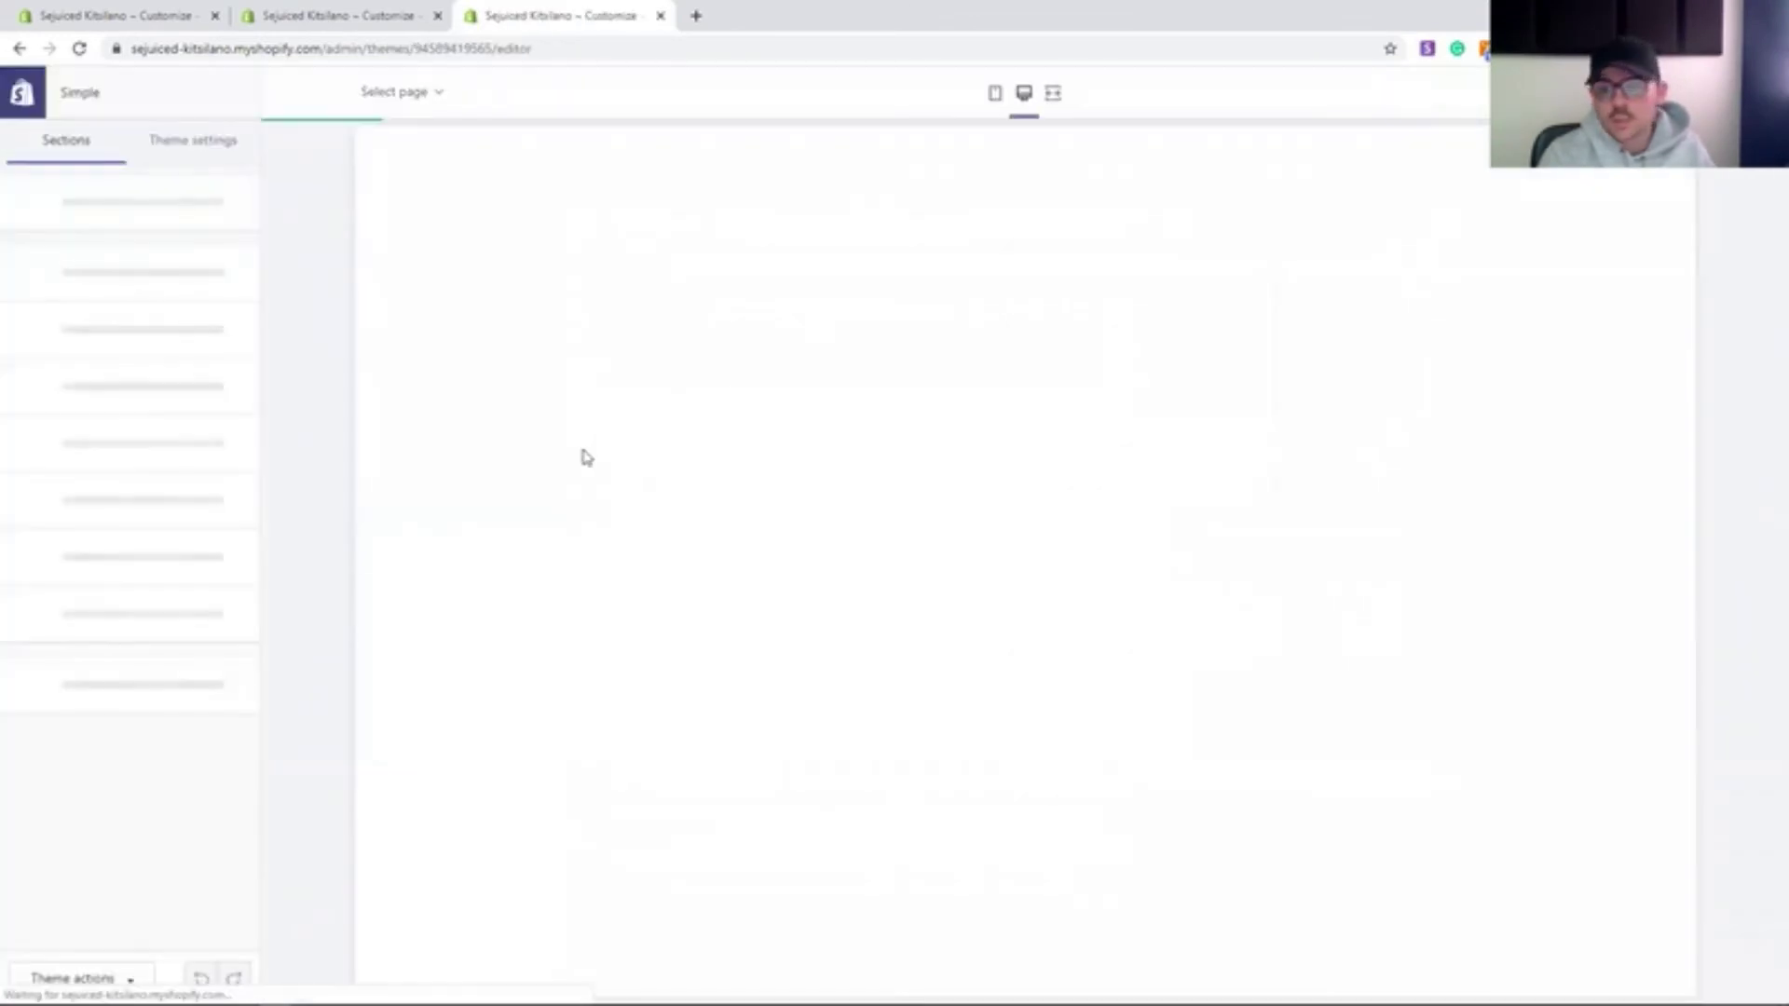
pyautogui.scroll(-3, 591, 678)
pyautogui.scroll(5, 591, 677)
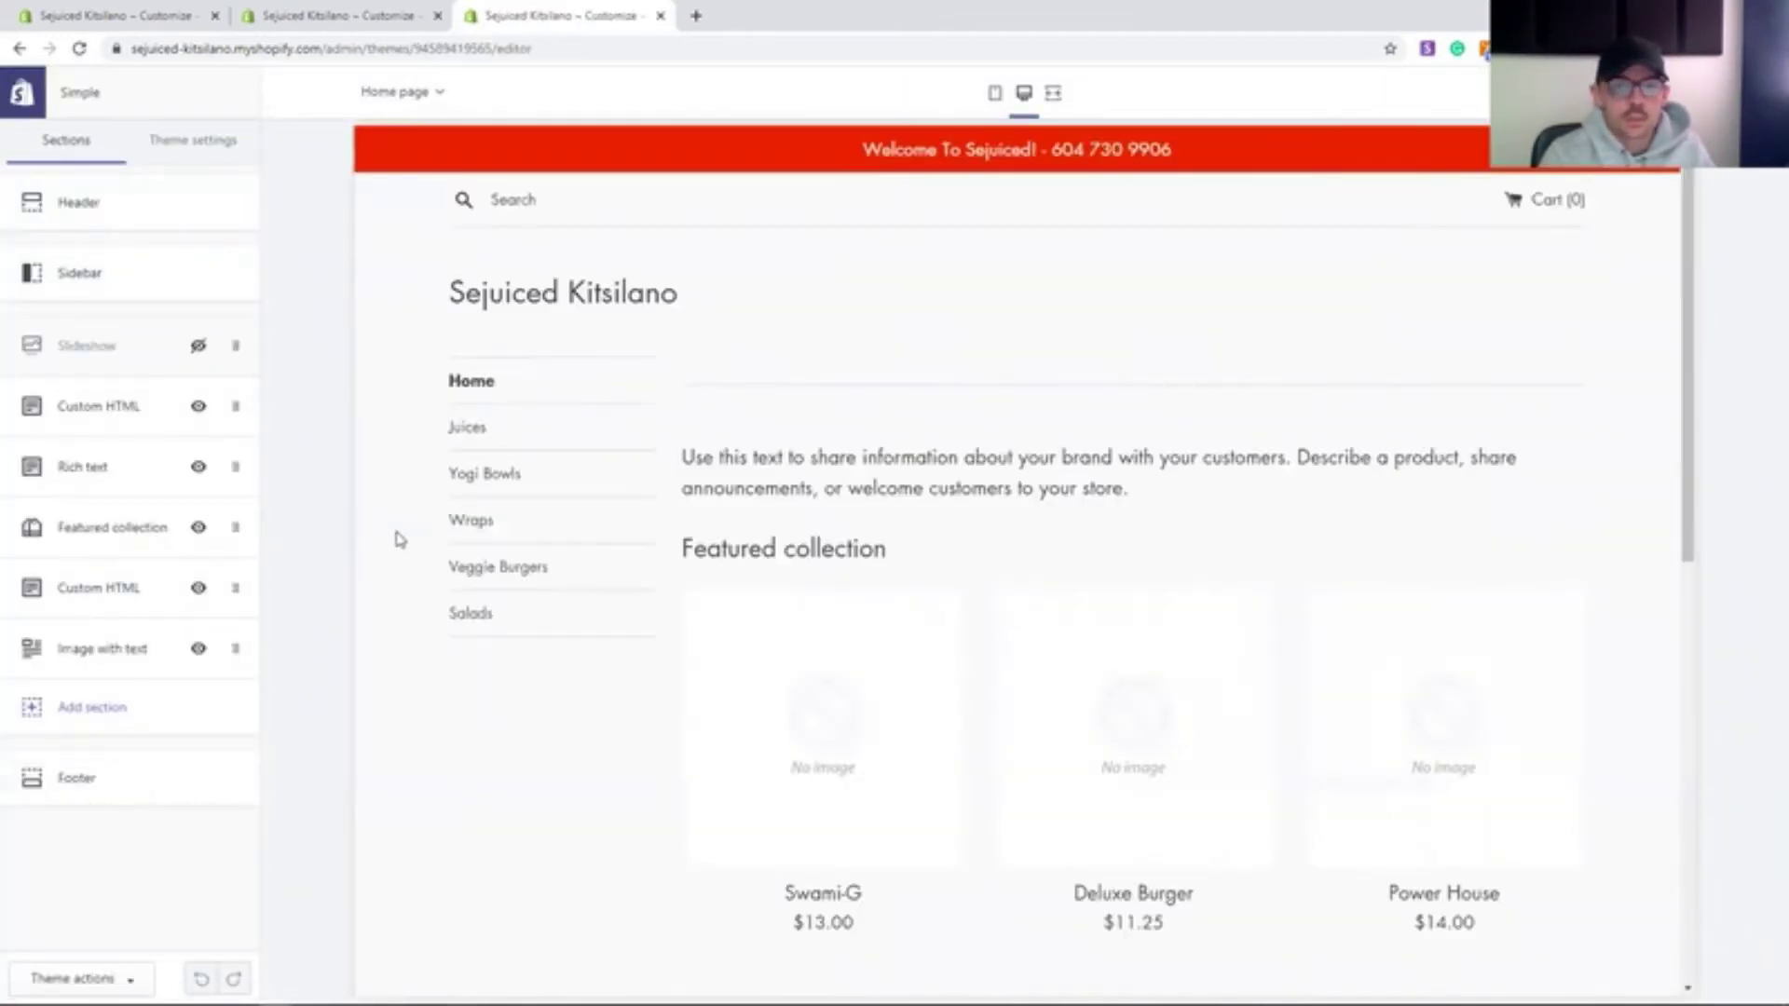
pyautogui.click(149, 528)
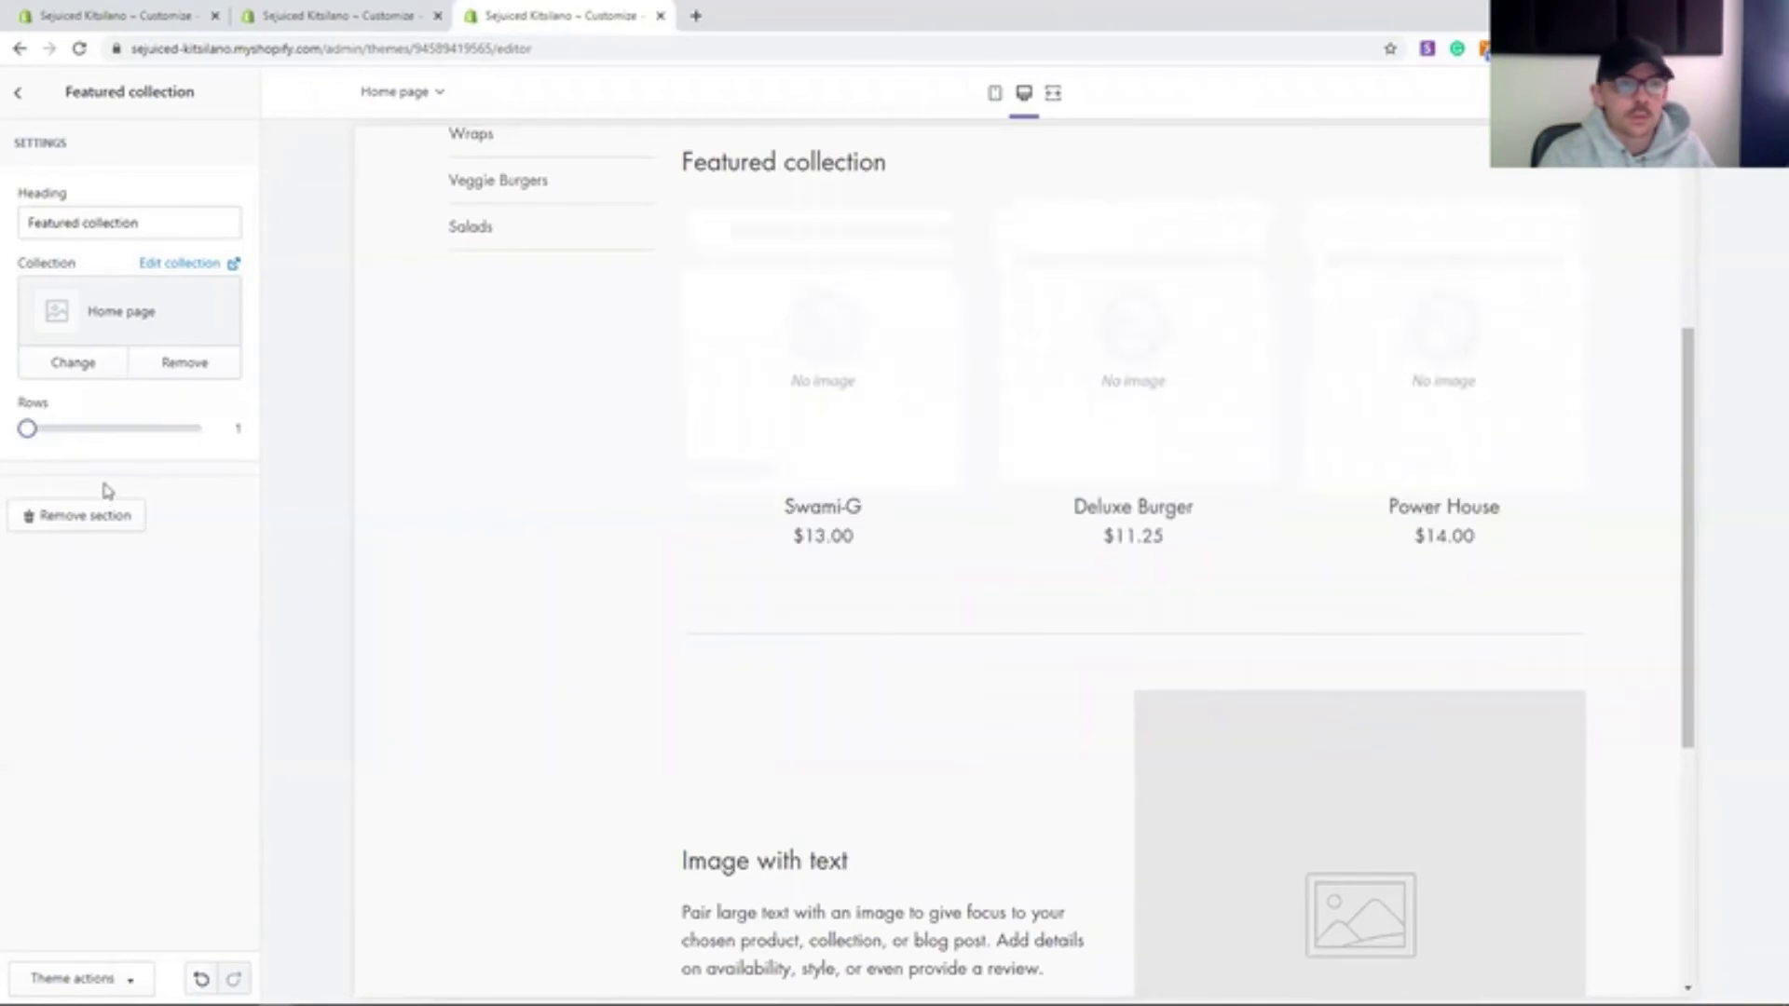
pyautogui.click(17, 92)
pyautogui.scroll(-5, 500, 703)
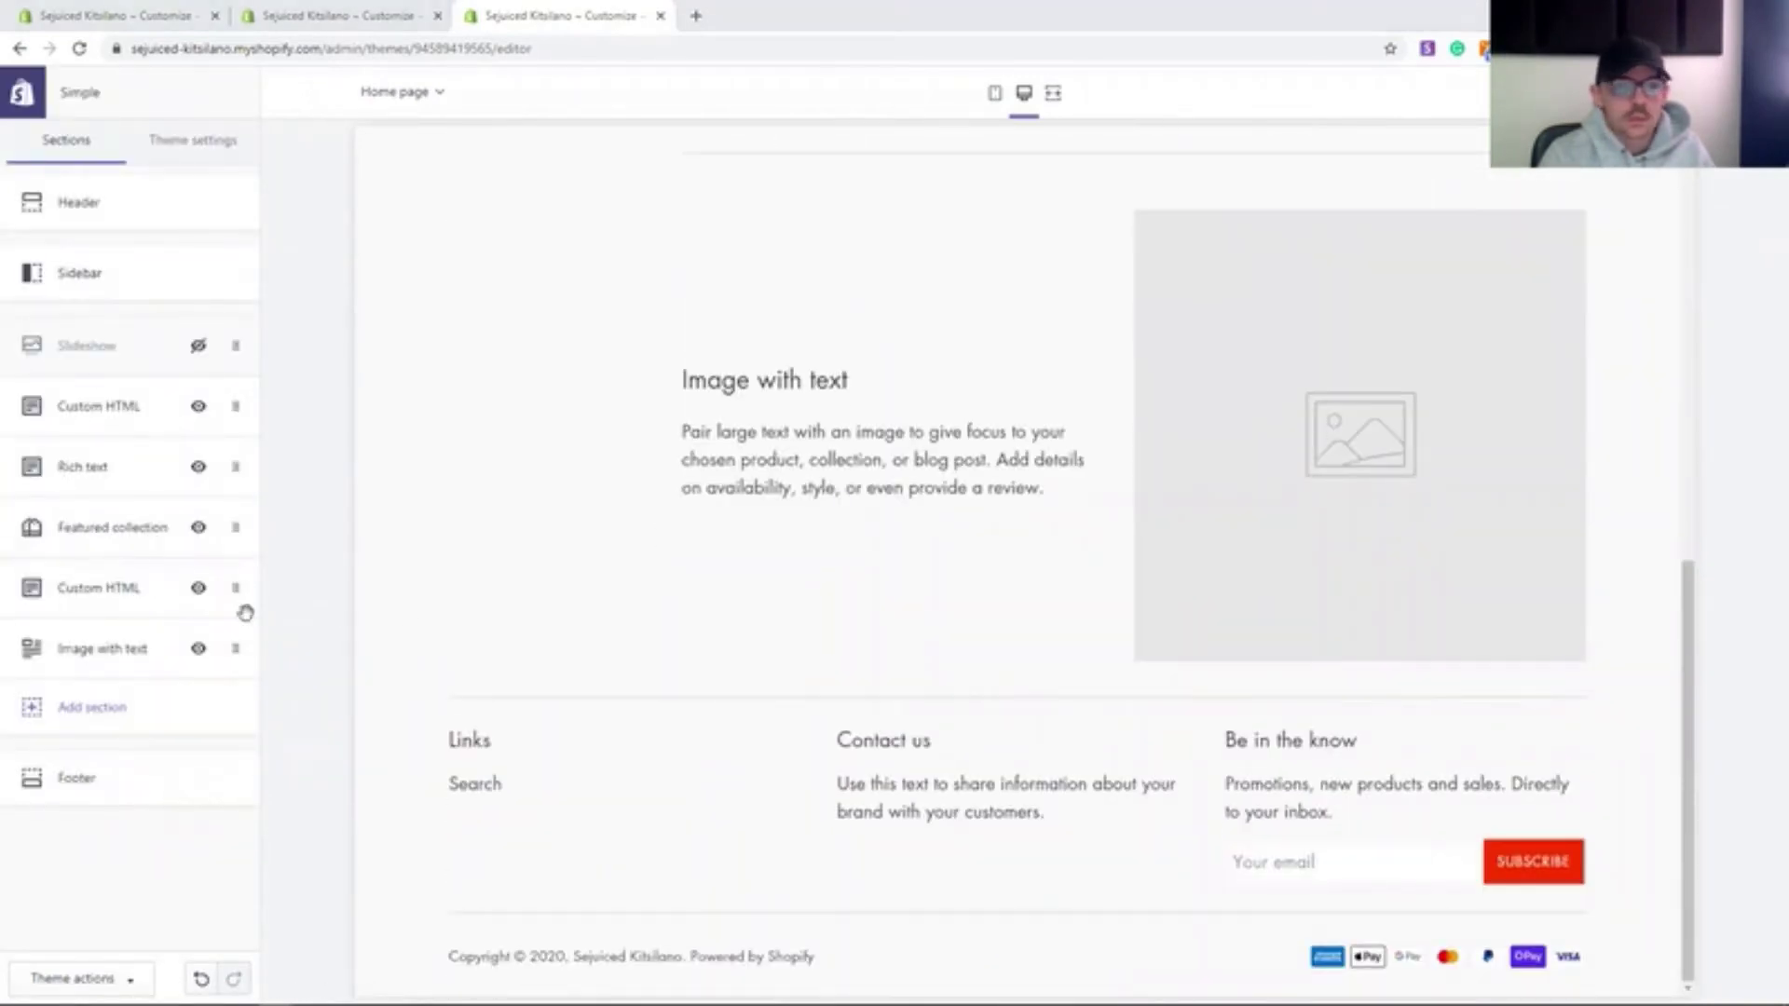
pyautogui.click(122, 810)
# - Change the Contact us block's heading to 'Follow us on:'
pyautogui.click(13, 351)
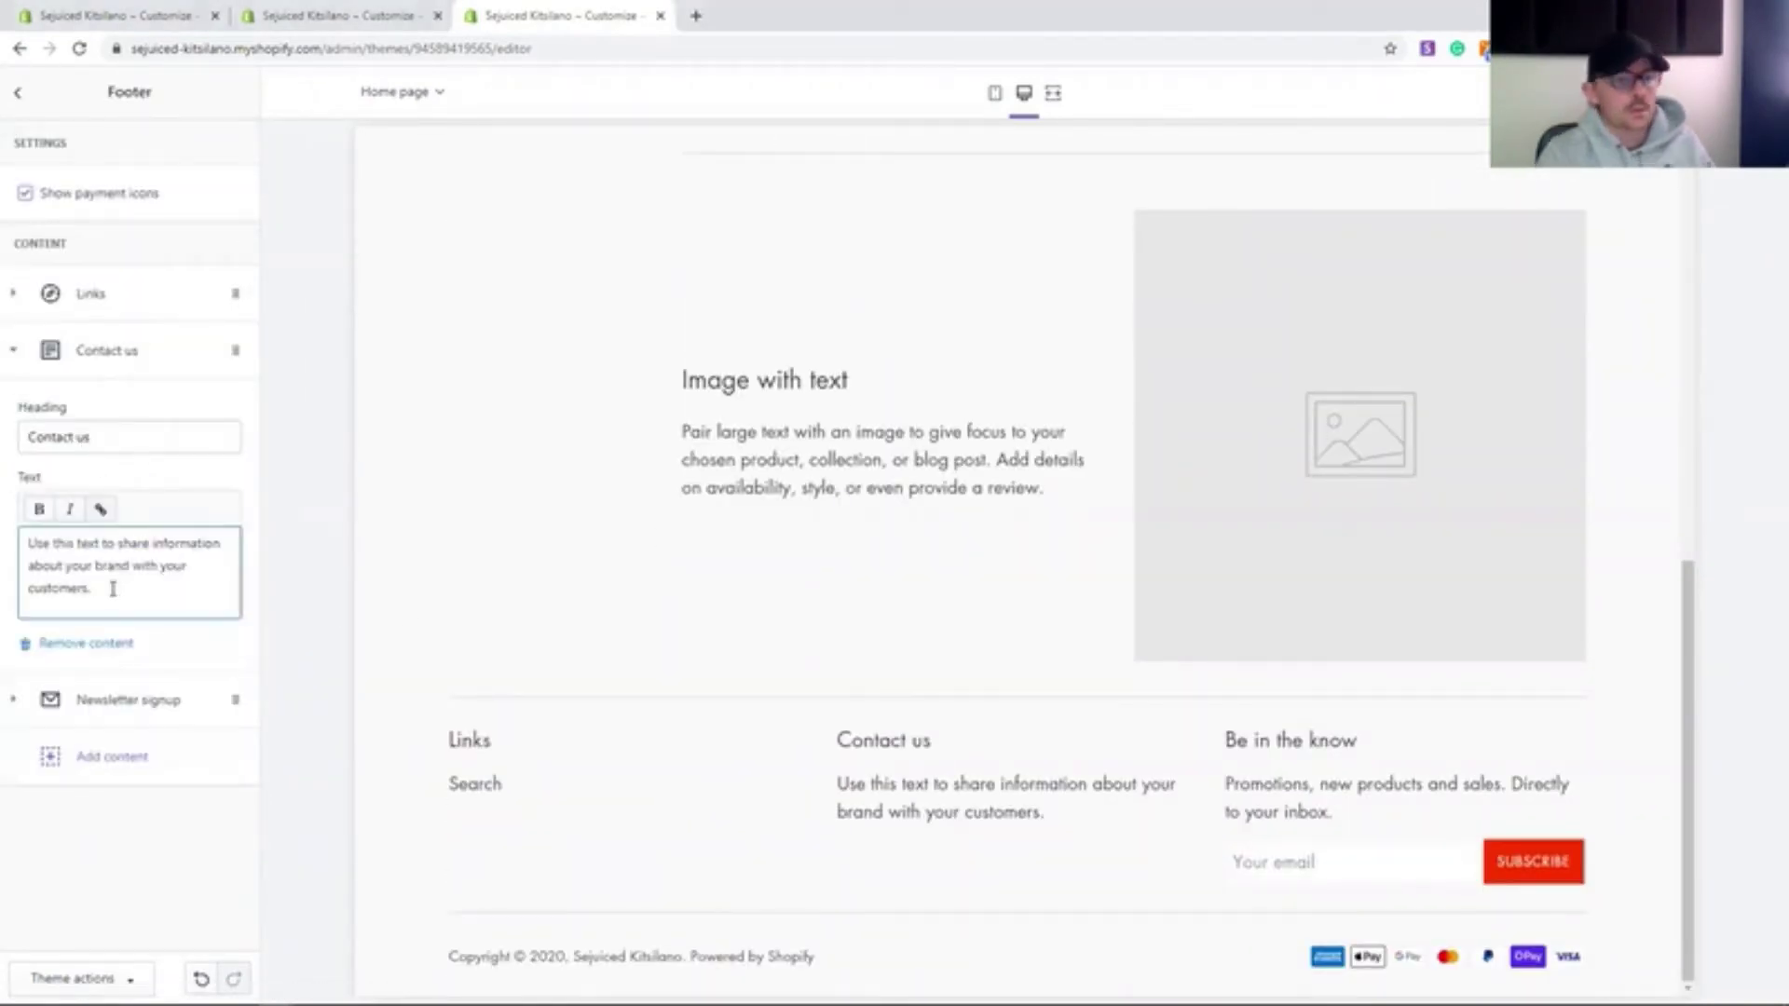
pyautogui.moveTo(112, 587); pyautogui.dragTo(21, 536)
pyautogui.write('Follow us on:')
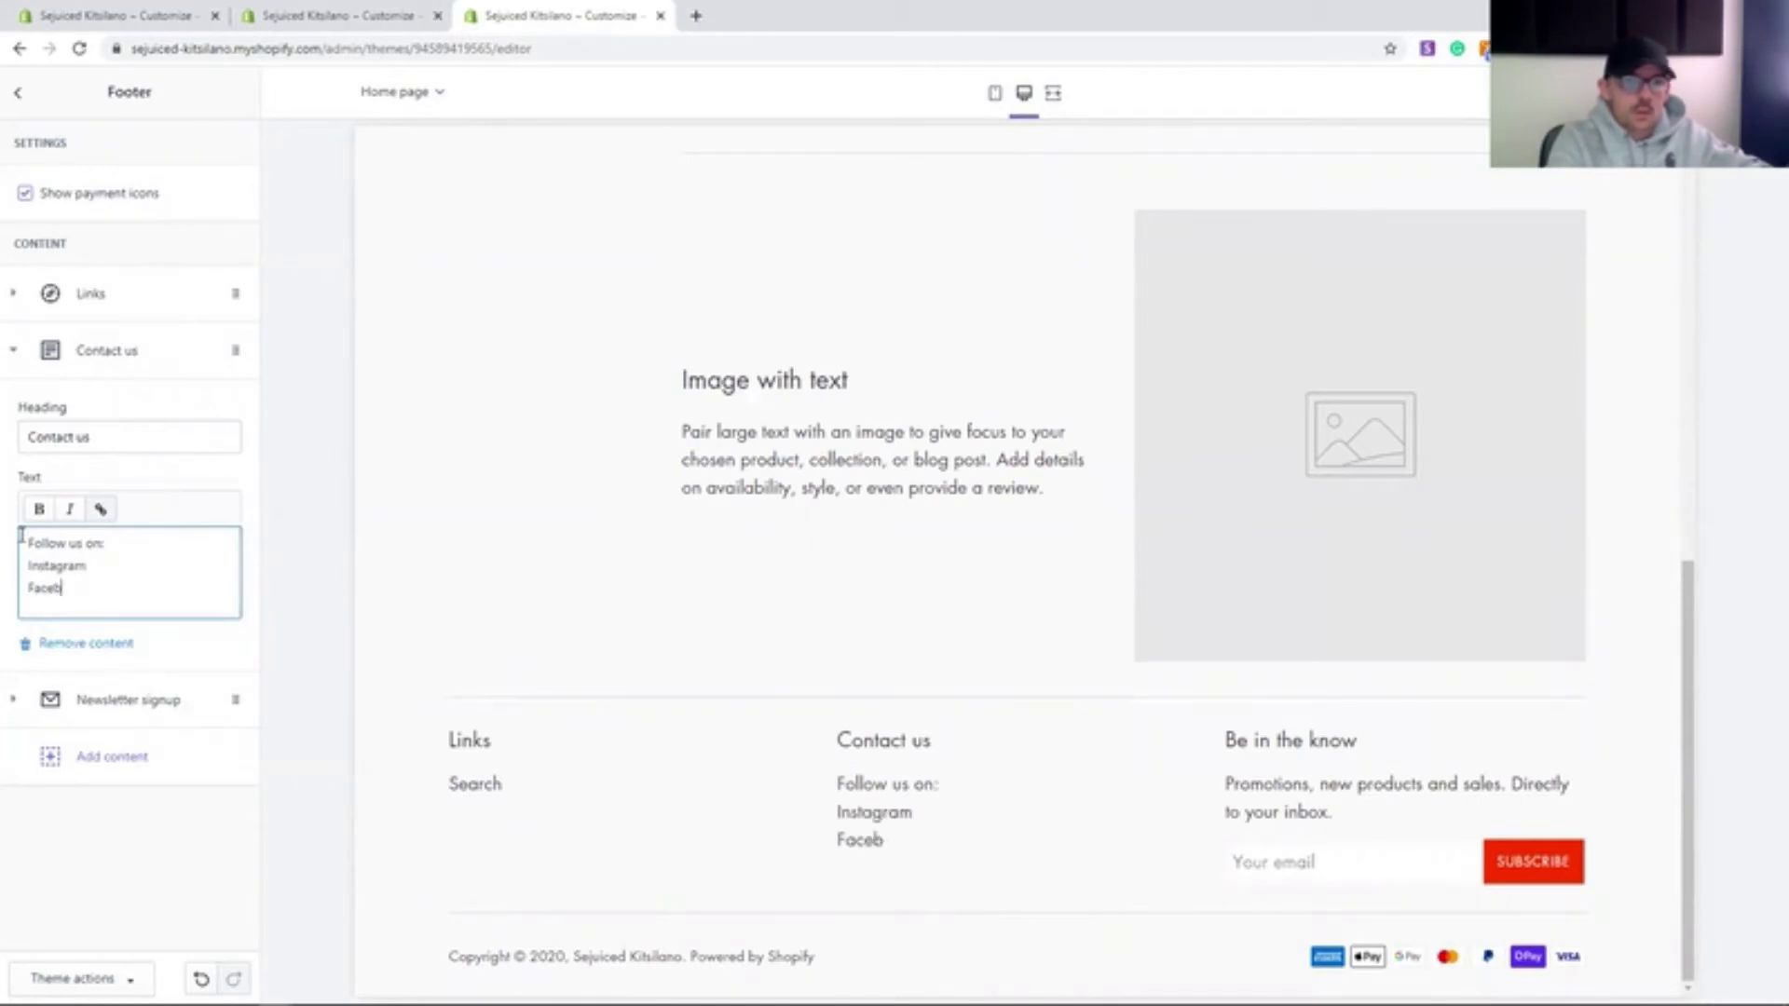
pyautogui.moveTo(117, 440); pyautogui.dragTo(22, 438)
pyautogui.write('Follow us on:')
pyautogui.moveTo(108, 544); pyautogui.dragTo(24, 544)
pyautogui.press('BackSpace')
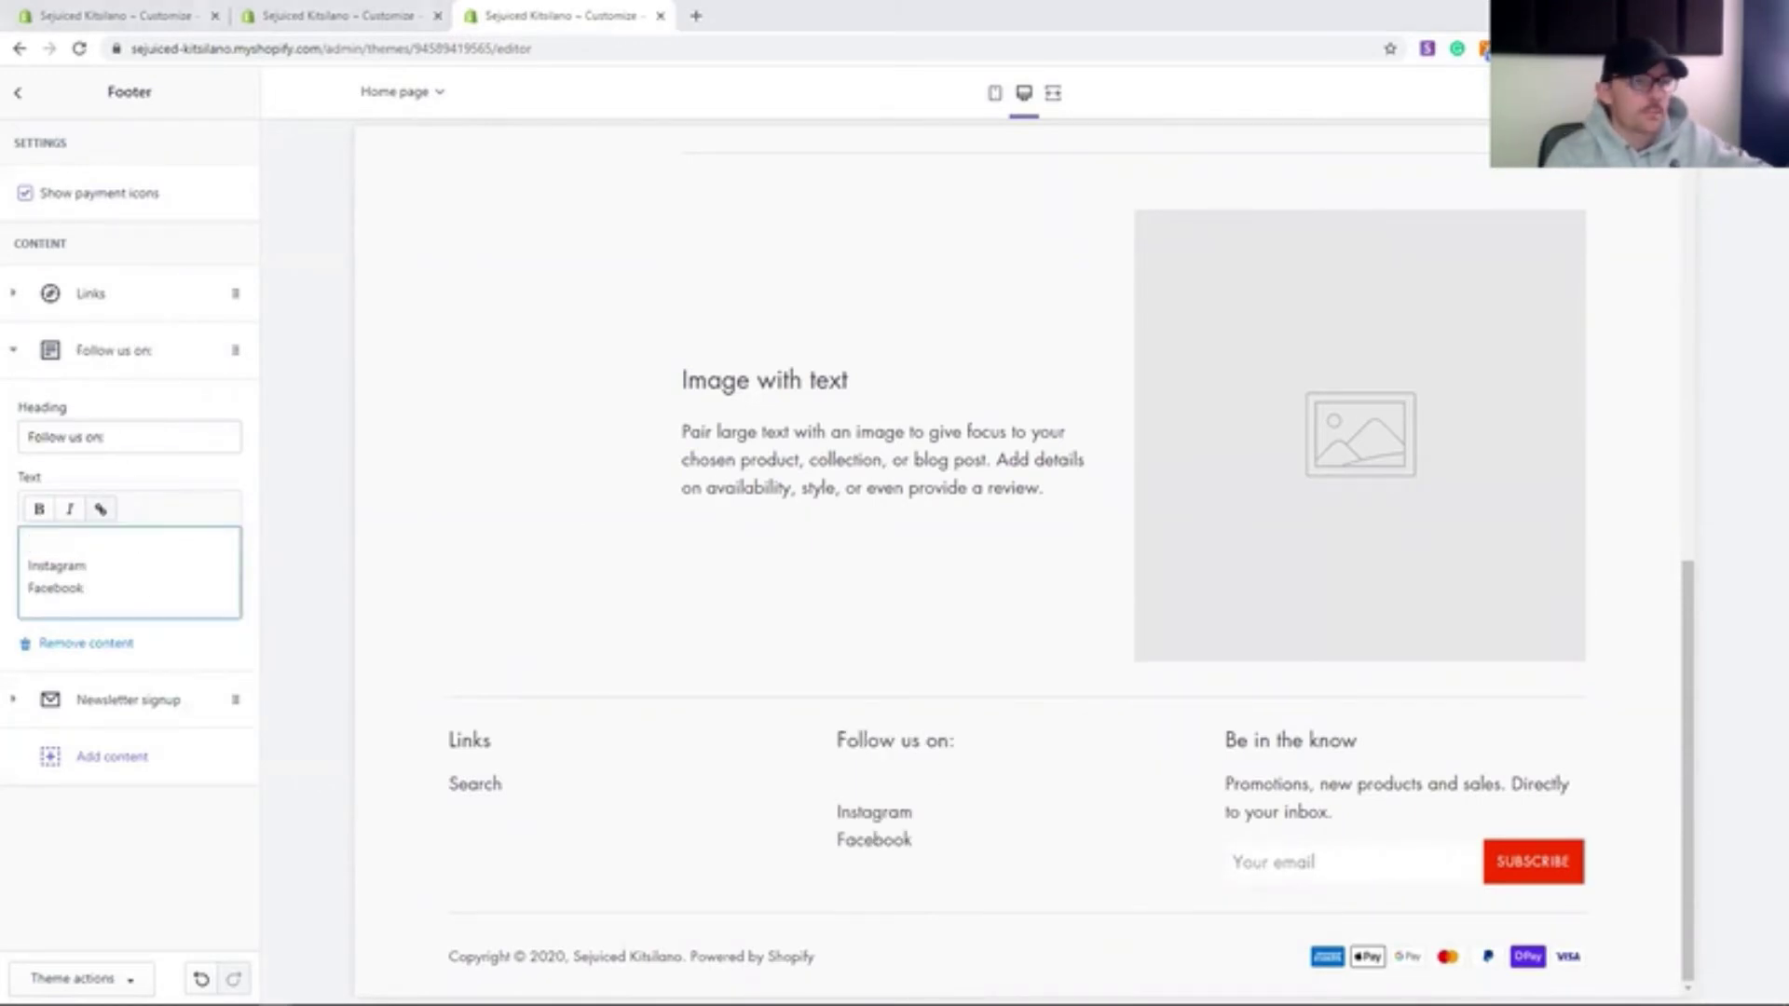
# - Link the Instagram and Facebook lines to their profile page addresses
pyautogui.doubleClick(55, 565)
pyautogui.click(101, 509)
pyautogui.hotkey('ctrl', 'v')
pyautogui.press('Return')
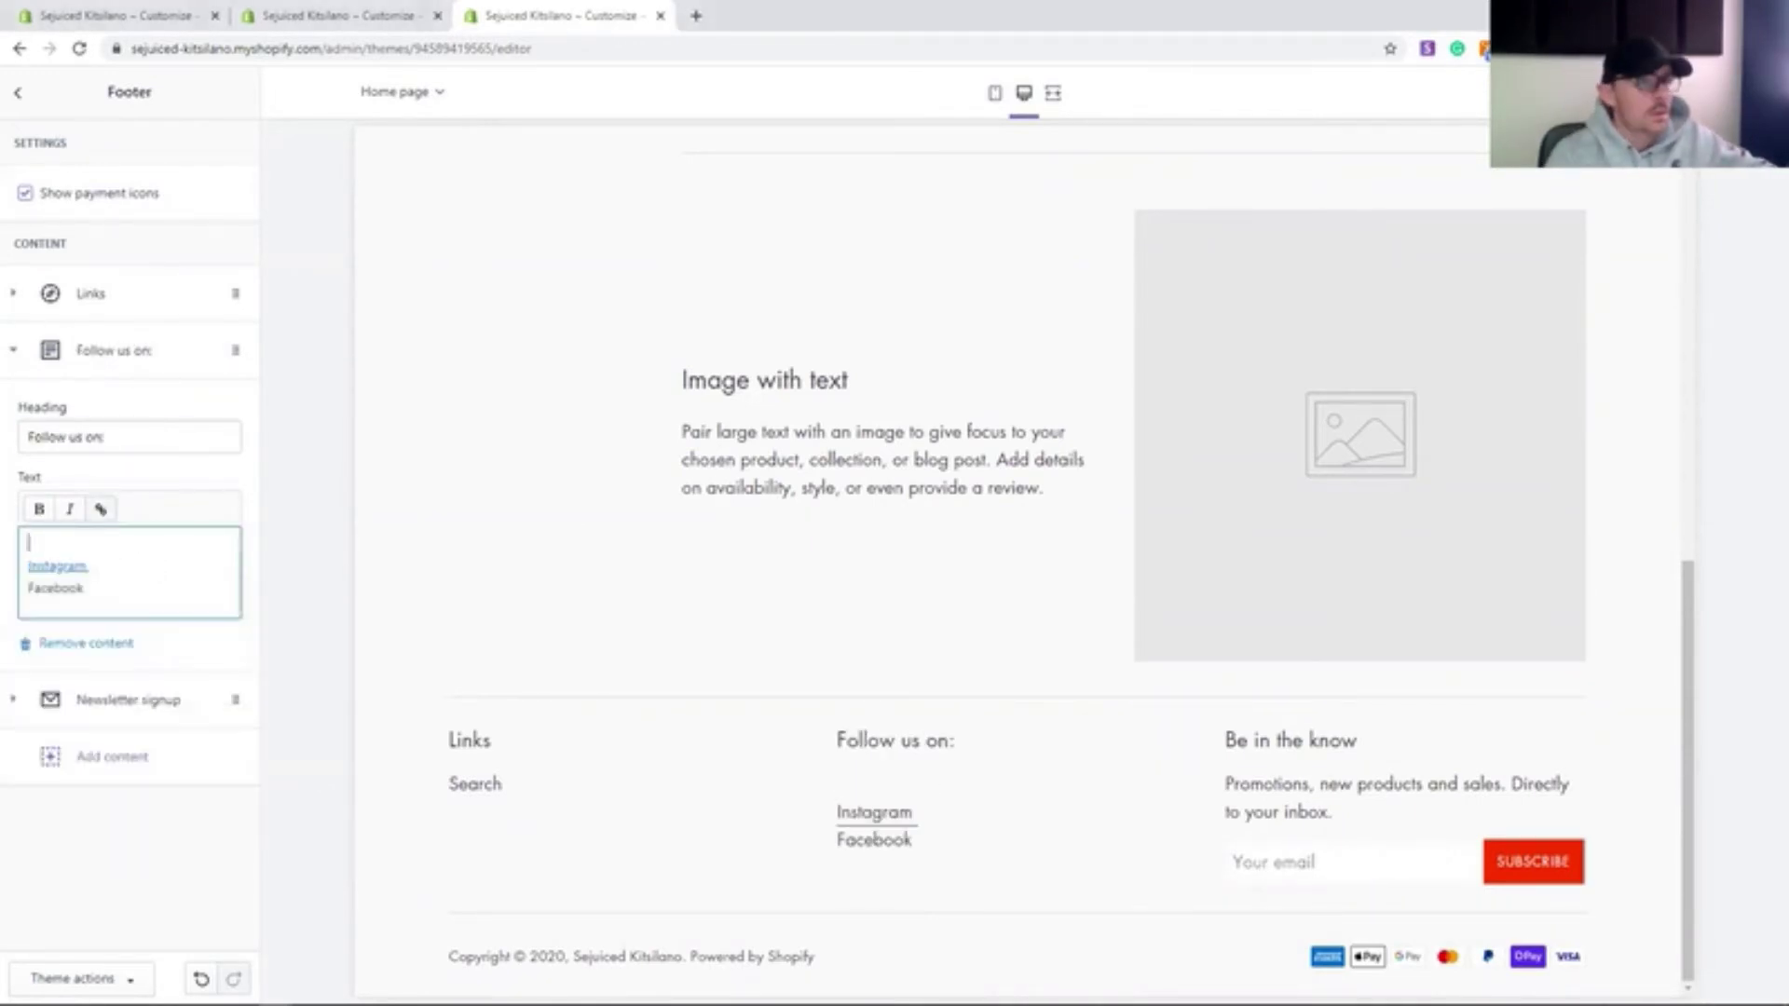
pyautogui.doubleClick(56, 588)
pyautogui.click(101, 509)
pyautogui.hotkey('ctrl', 'v')
pyautogui.click(128, 650)
pyautogui.click(122, 541)
pyautogui.press('Delete')
pyautogui.click(188, 609)
# - Remove the footer's Links block and reopen the theme editor
pyautogui.click(16, 297)
pyautogui.click(86, 559)
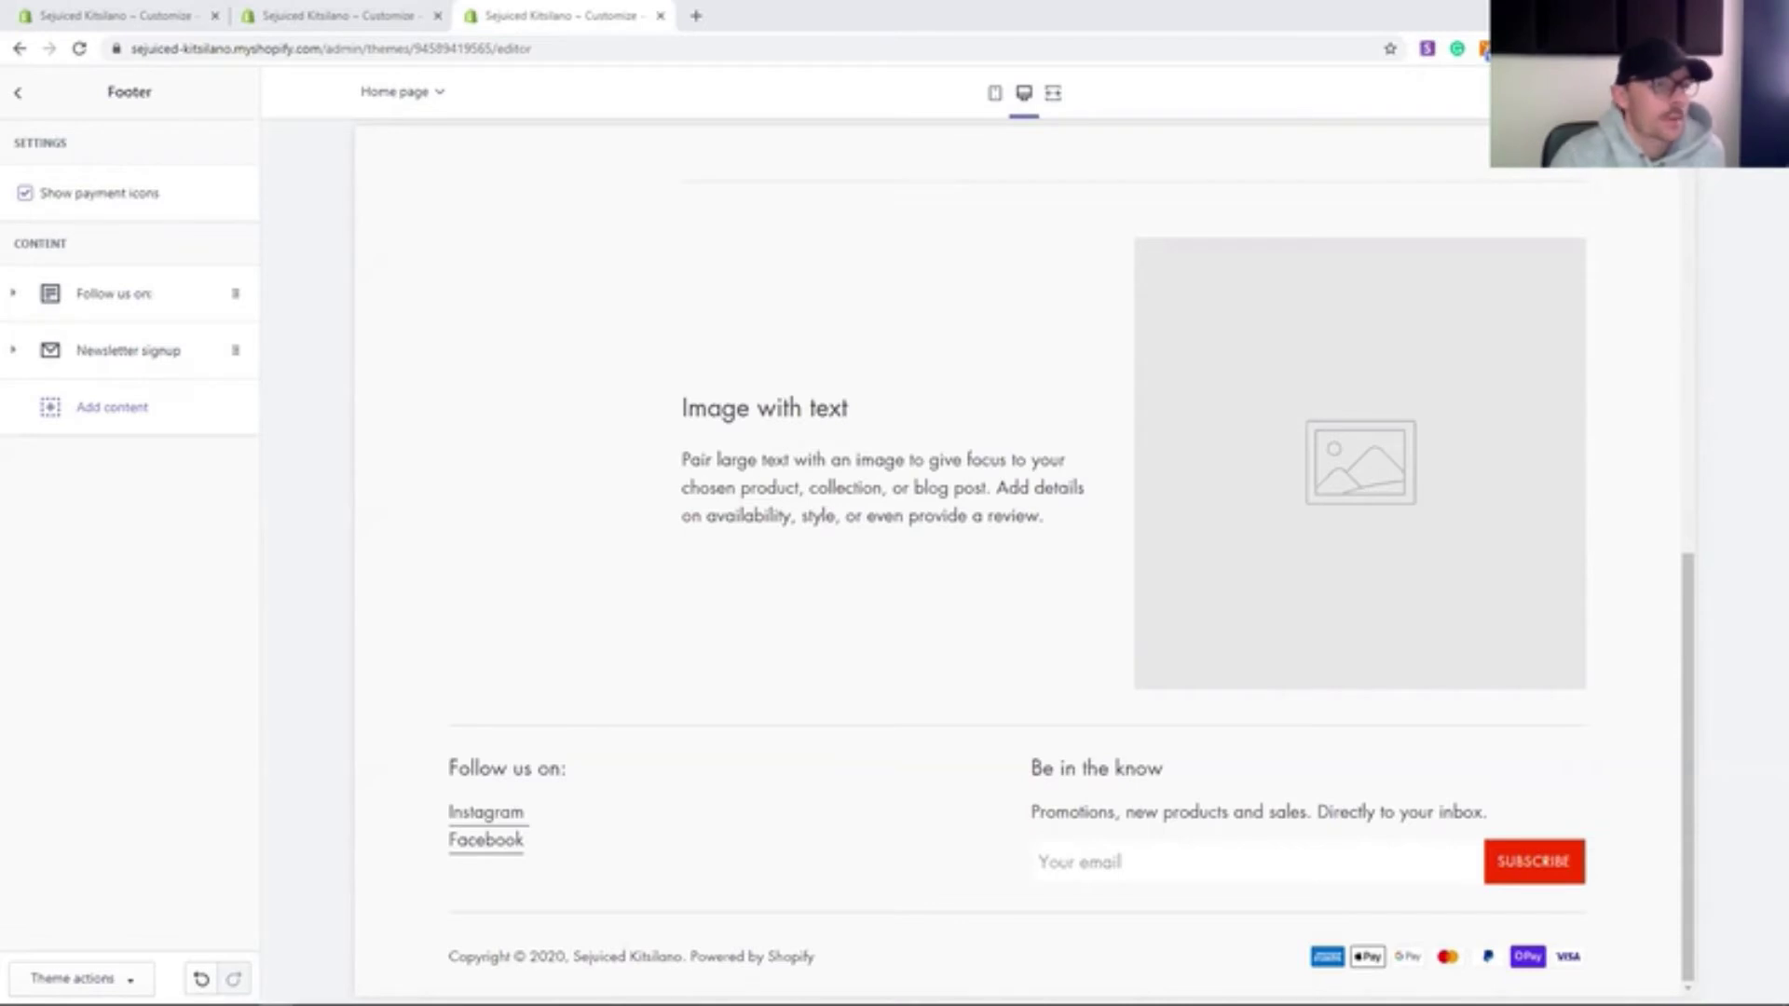
pyautogui.click(18, 94)
pyautogui.click(23, 97)
pyautogui.click(1339, 435)
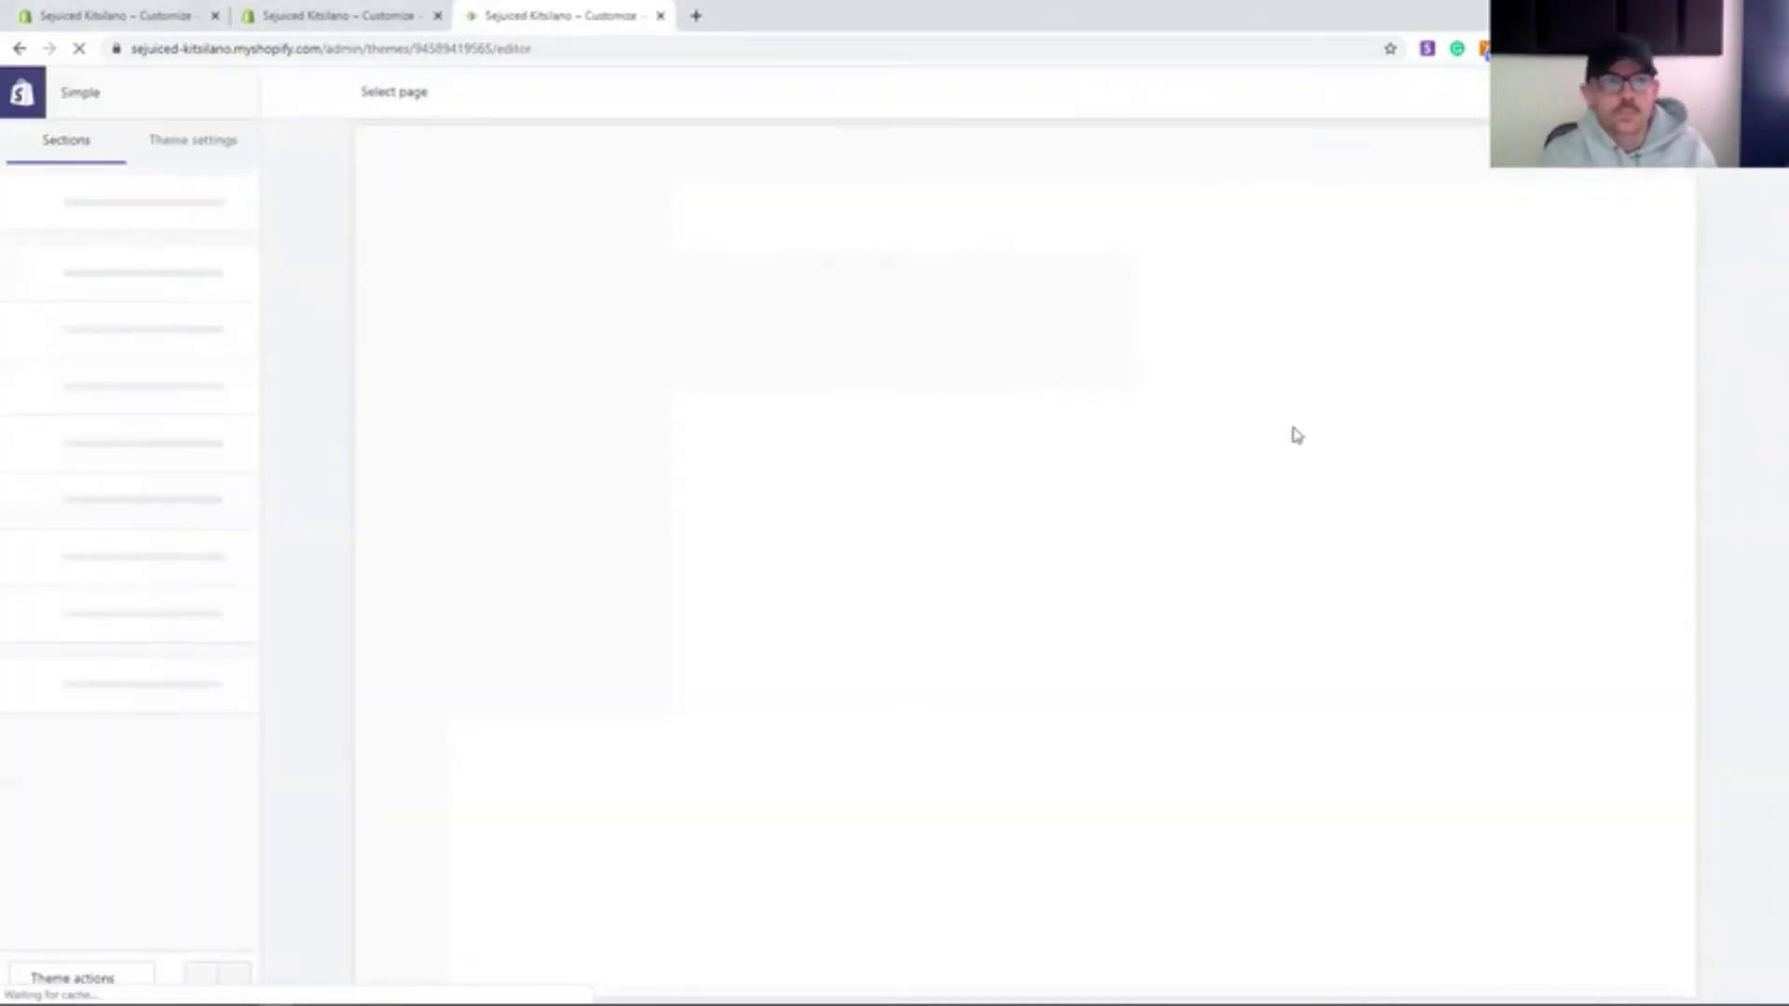
# - Review the product page sections in the theme editor and add Ananada to the cart in the preview
pyautogui.scroll(-5, 880, 672)
pyautogui.scroll(-2, 883, 672)
pyautogui.scroll(10, 883, 675)
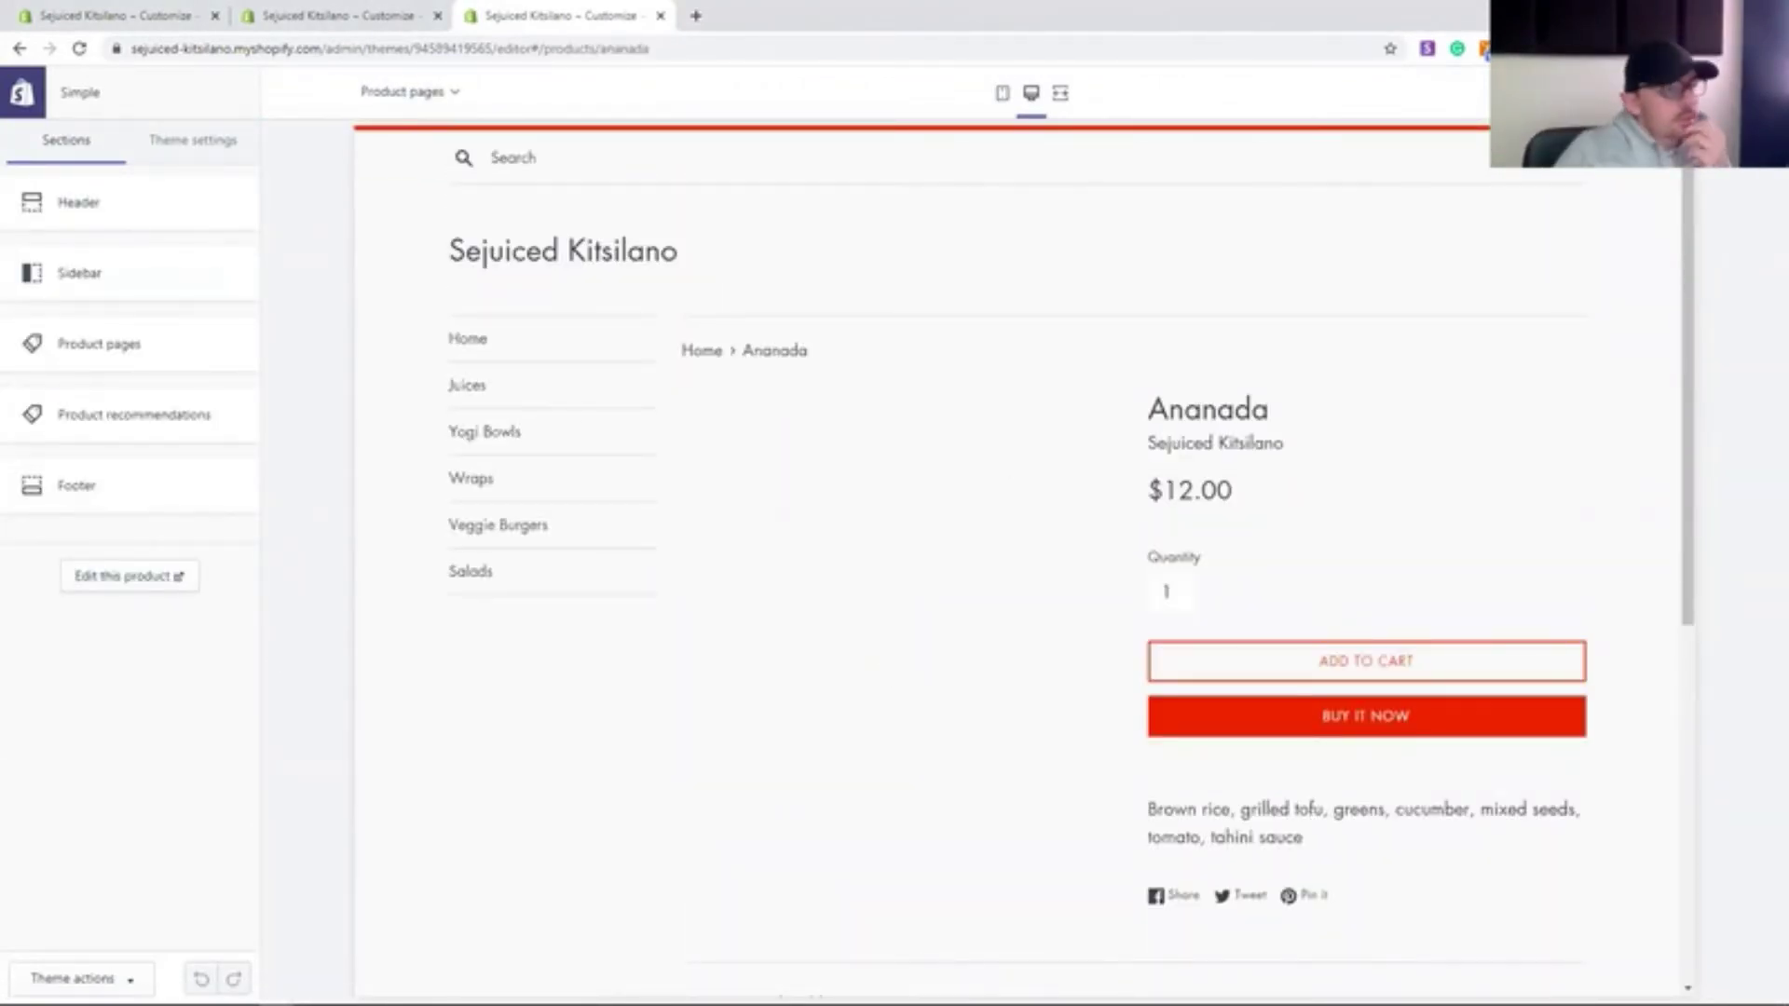
pyautogui.scroll(-4, 1261, 367)
pyautogui.scroll(4, 1261, 367)
pyautogui.click(99, 344)
pyautogui.scroll(-1, 172, 597)
pyautogui.scroll(1, 163, 652)
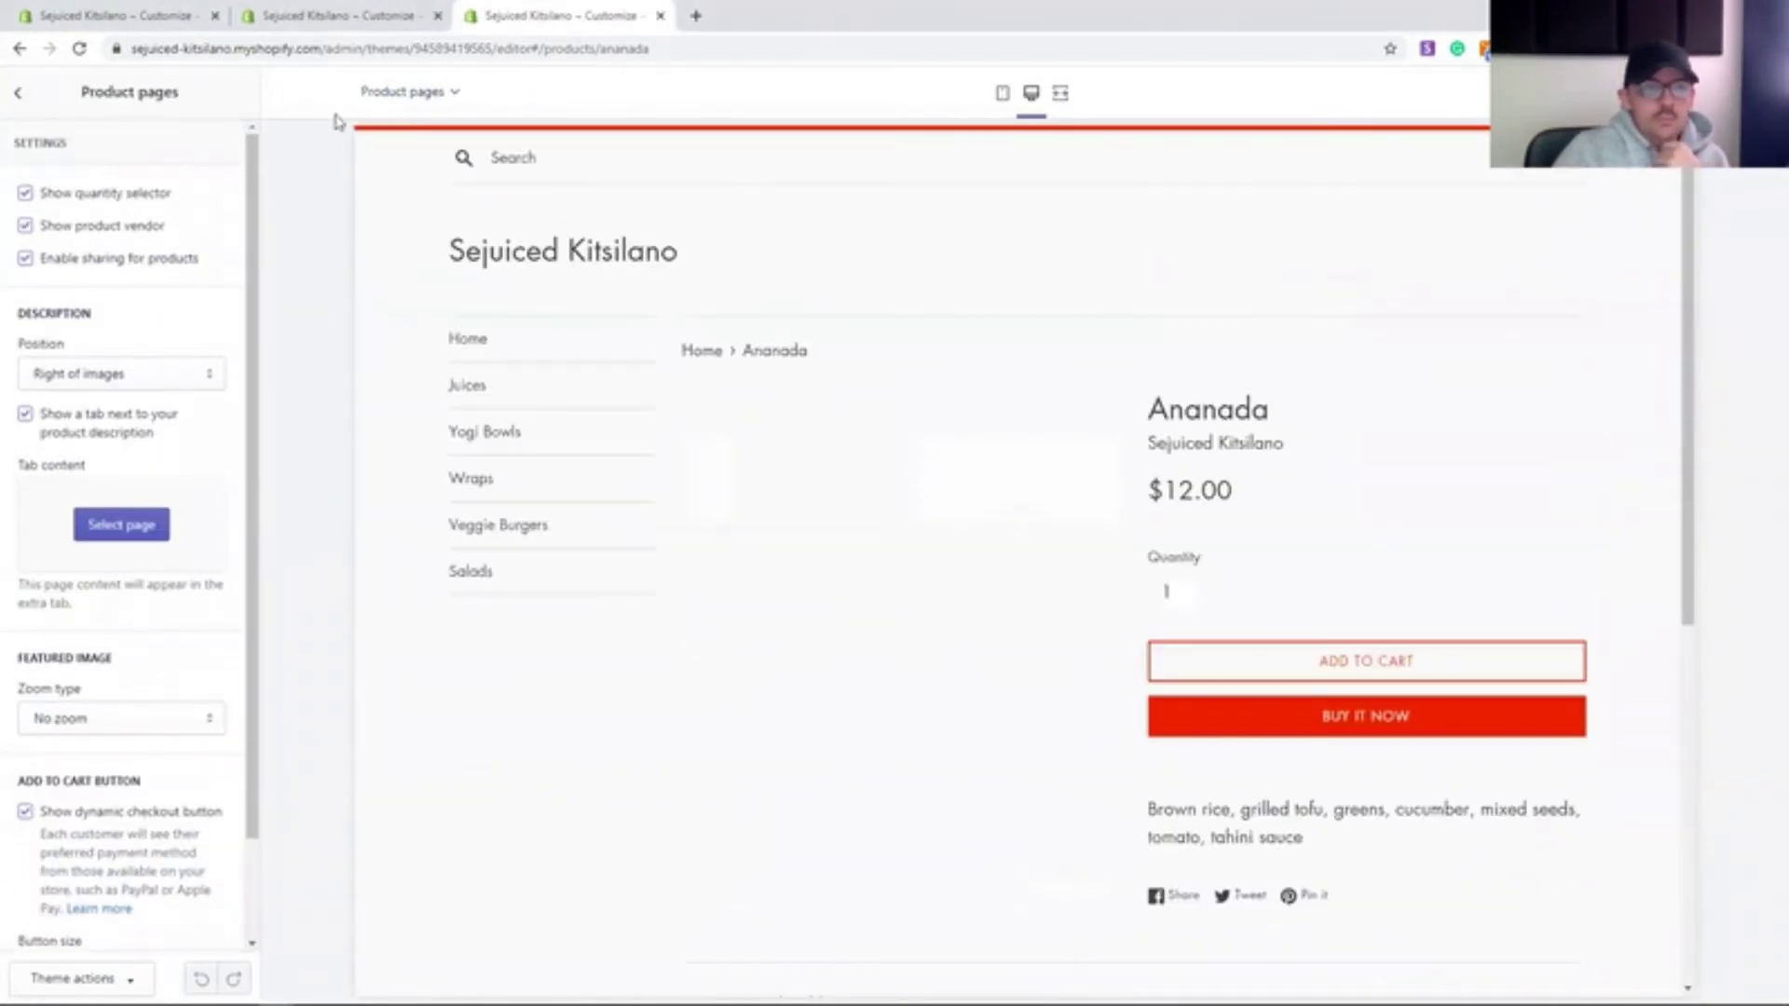
pyautogui.click(17, 92)
pyautogui.click(1497, 475)
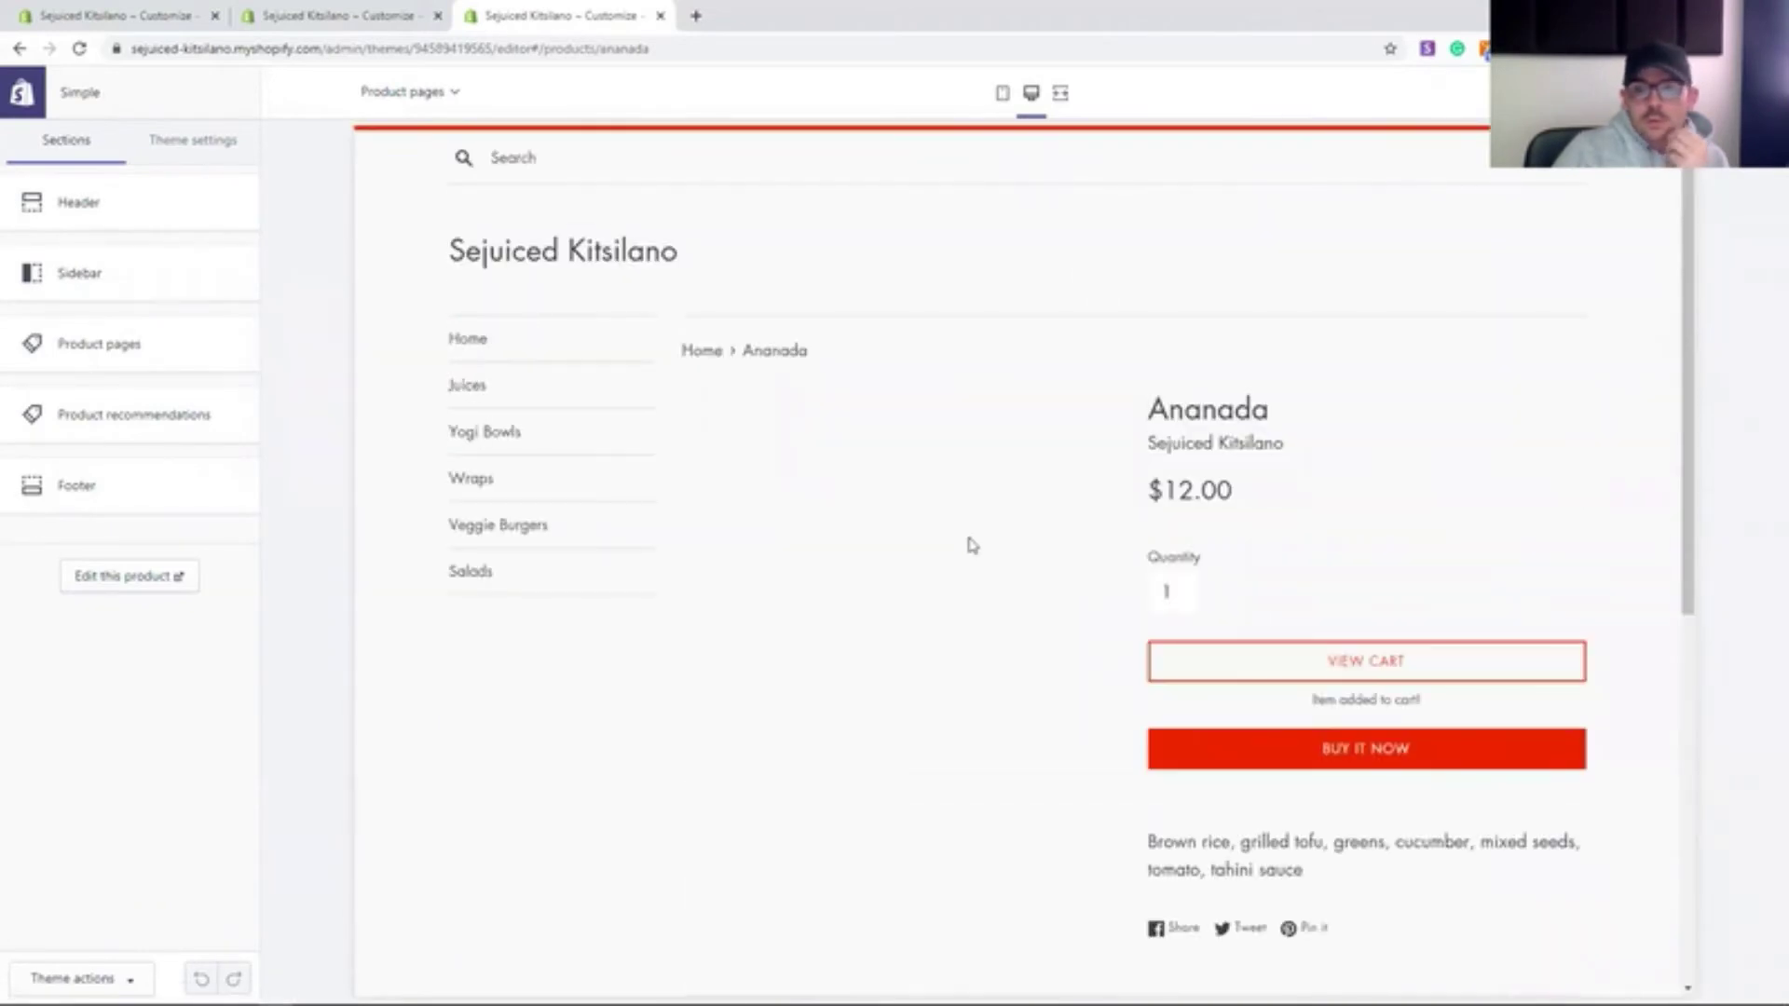
# - Switch the preview to the Cart template, check its wording settings, then open Settings > Notifications
pyautogui.click(410, 91)
pyautogui.click(446, 346)
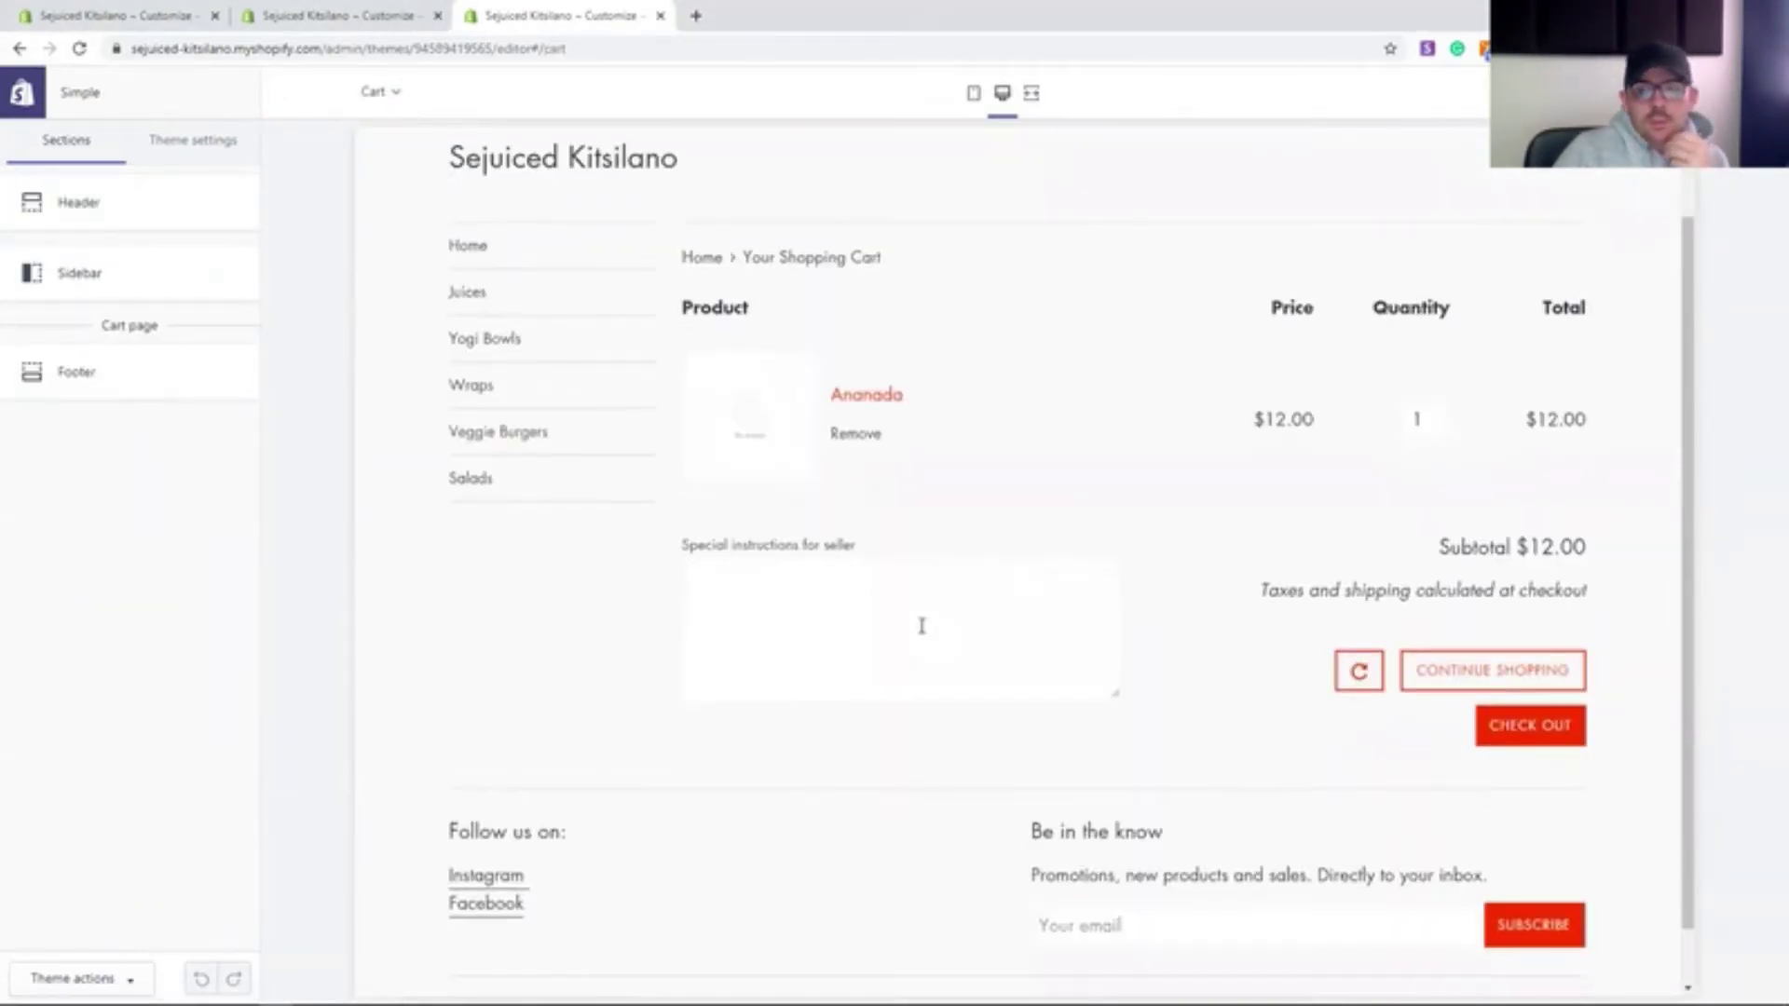
pyautogui.click(193, 140)
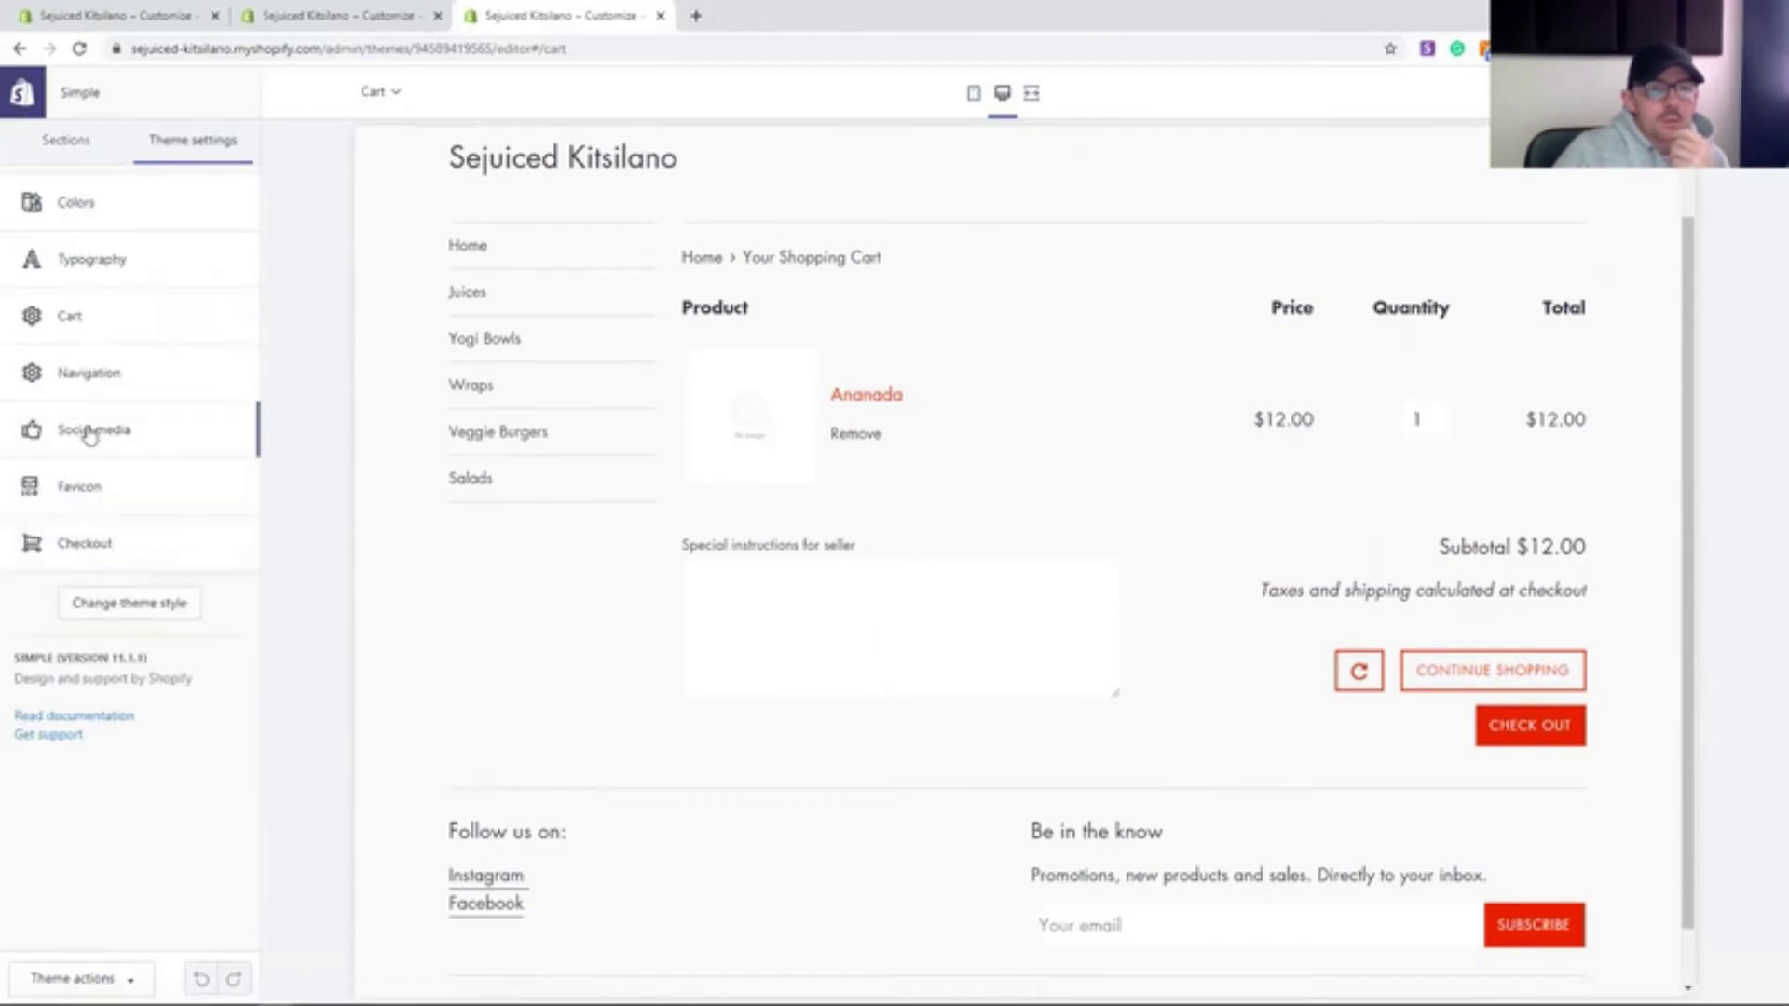
pyautogui.click(380, 92)
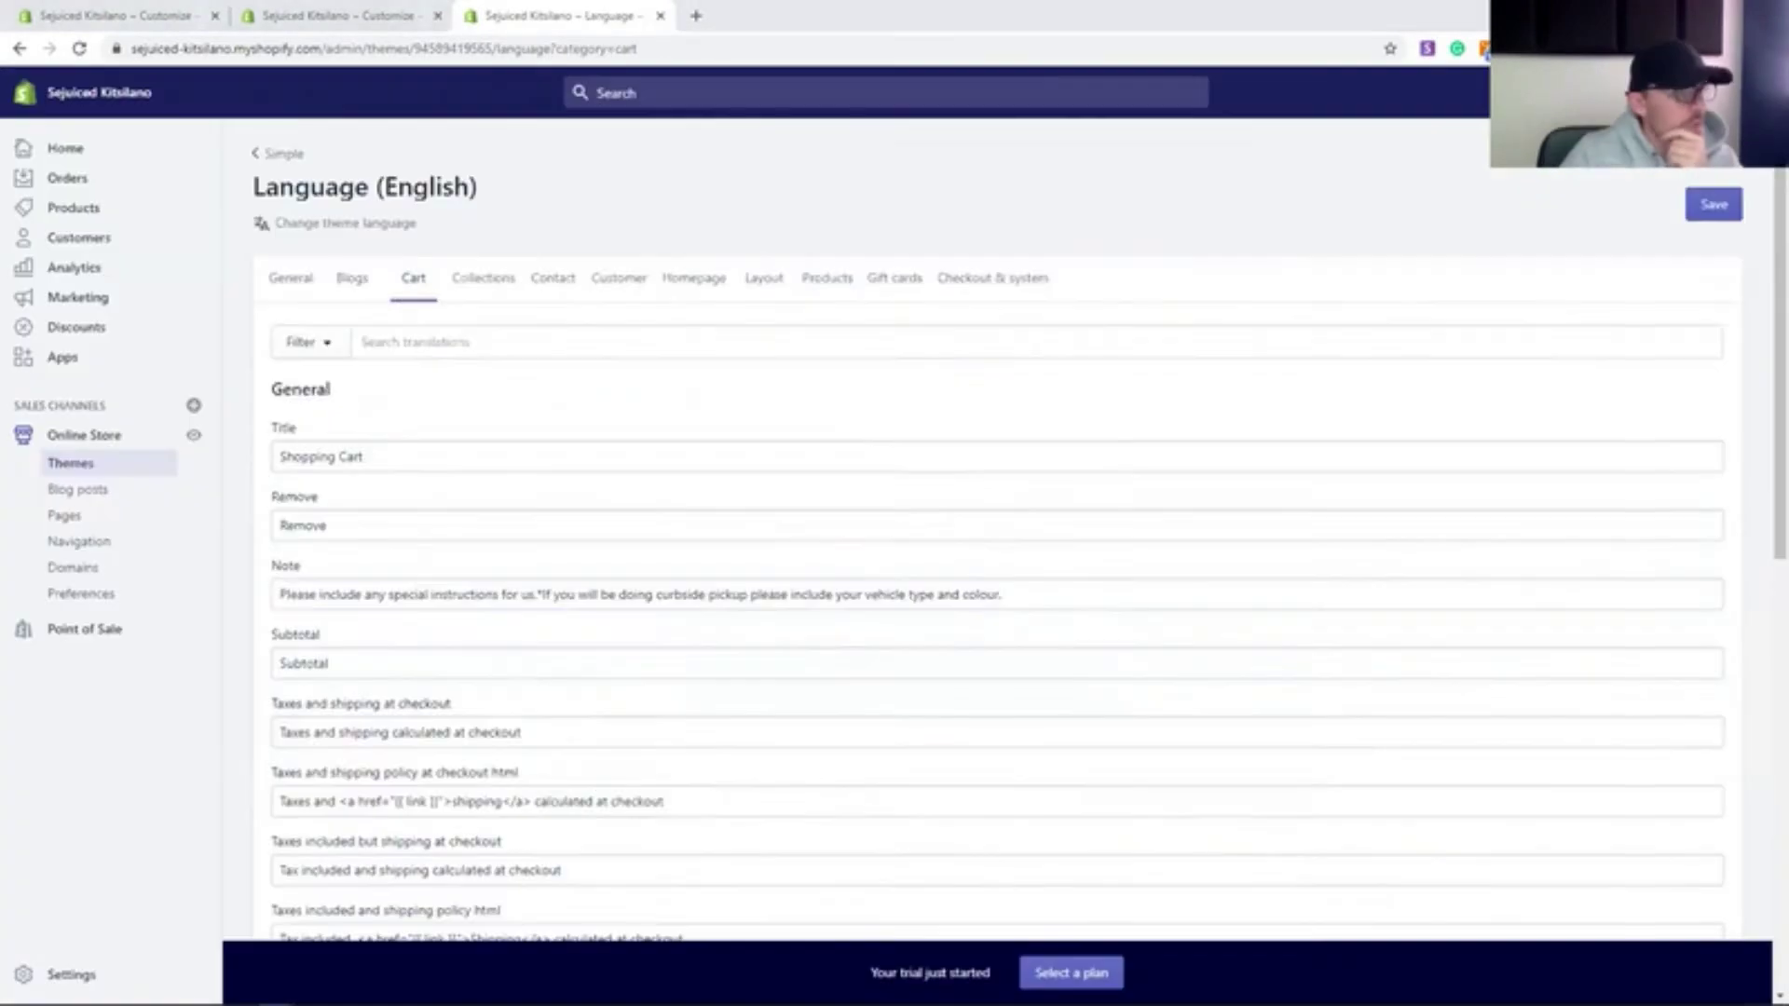
pyautogui.scroll(-2, 997, 559)
pyautogui.scroll(-6, 800, 689)
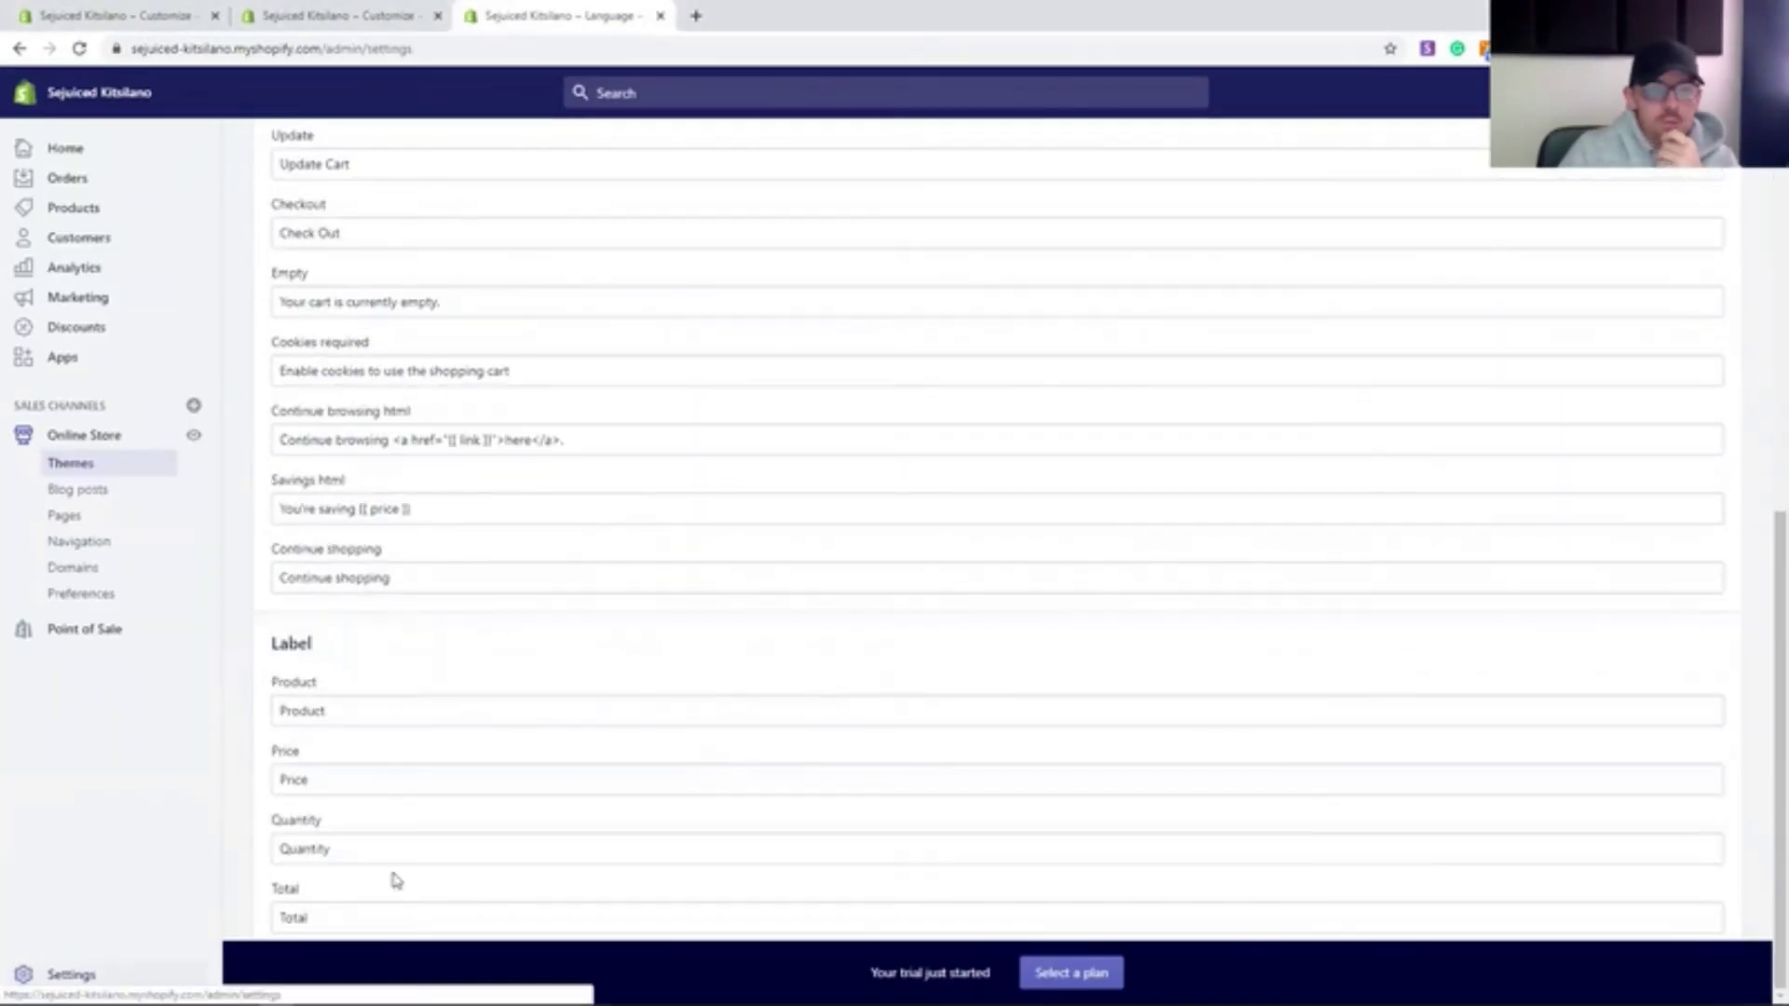
pyautogui.click(103, 969)
pyautogui.click(930, 374)
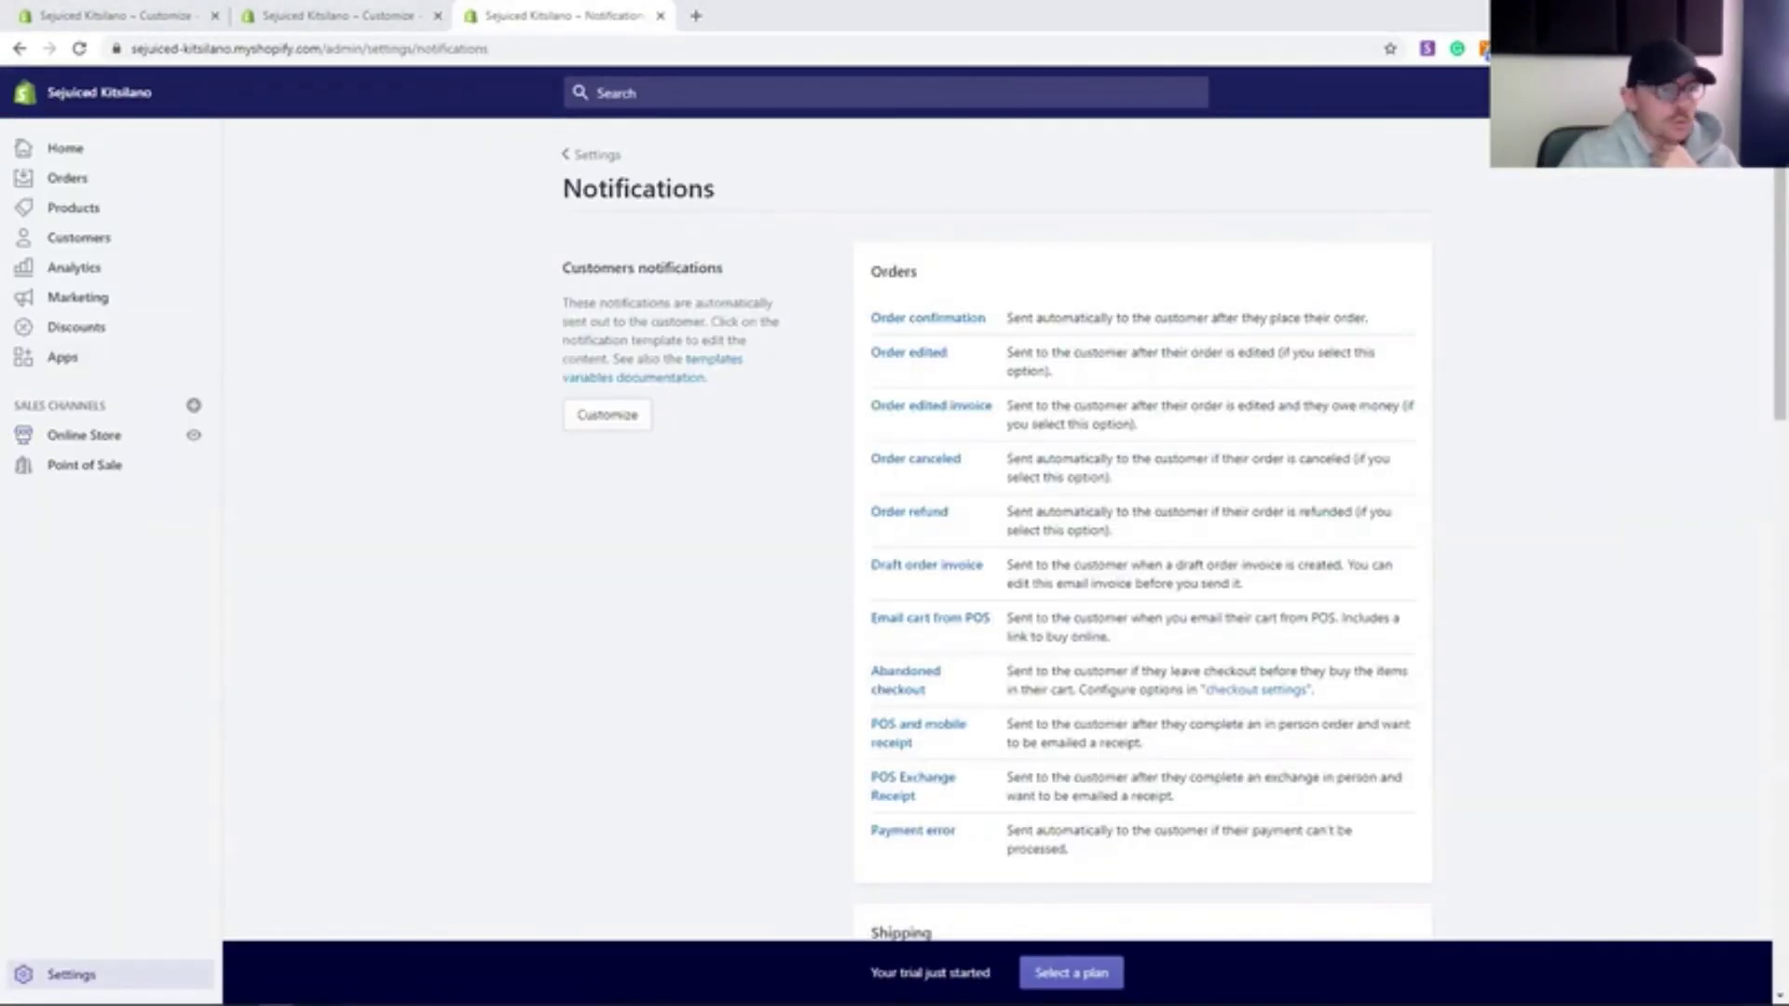
# - Edit Order confirmation: change 'purchase' to 'order' and make the body say we'll start preparing it for pickup
pyautogui.click(951, 315)
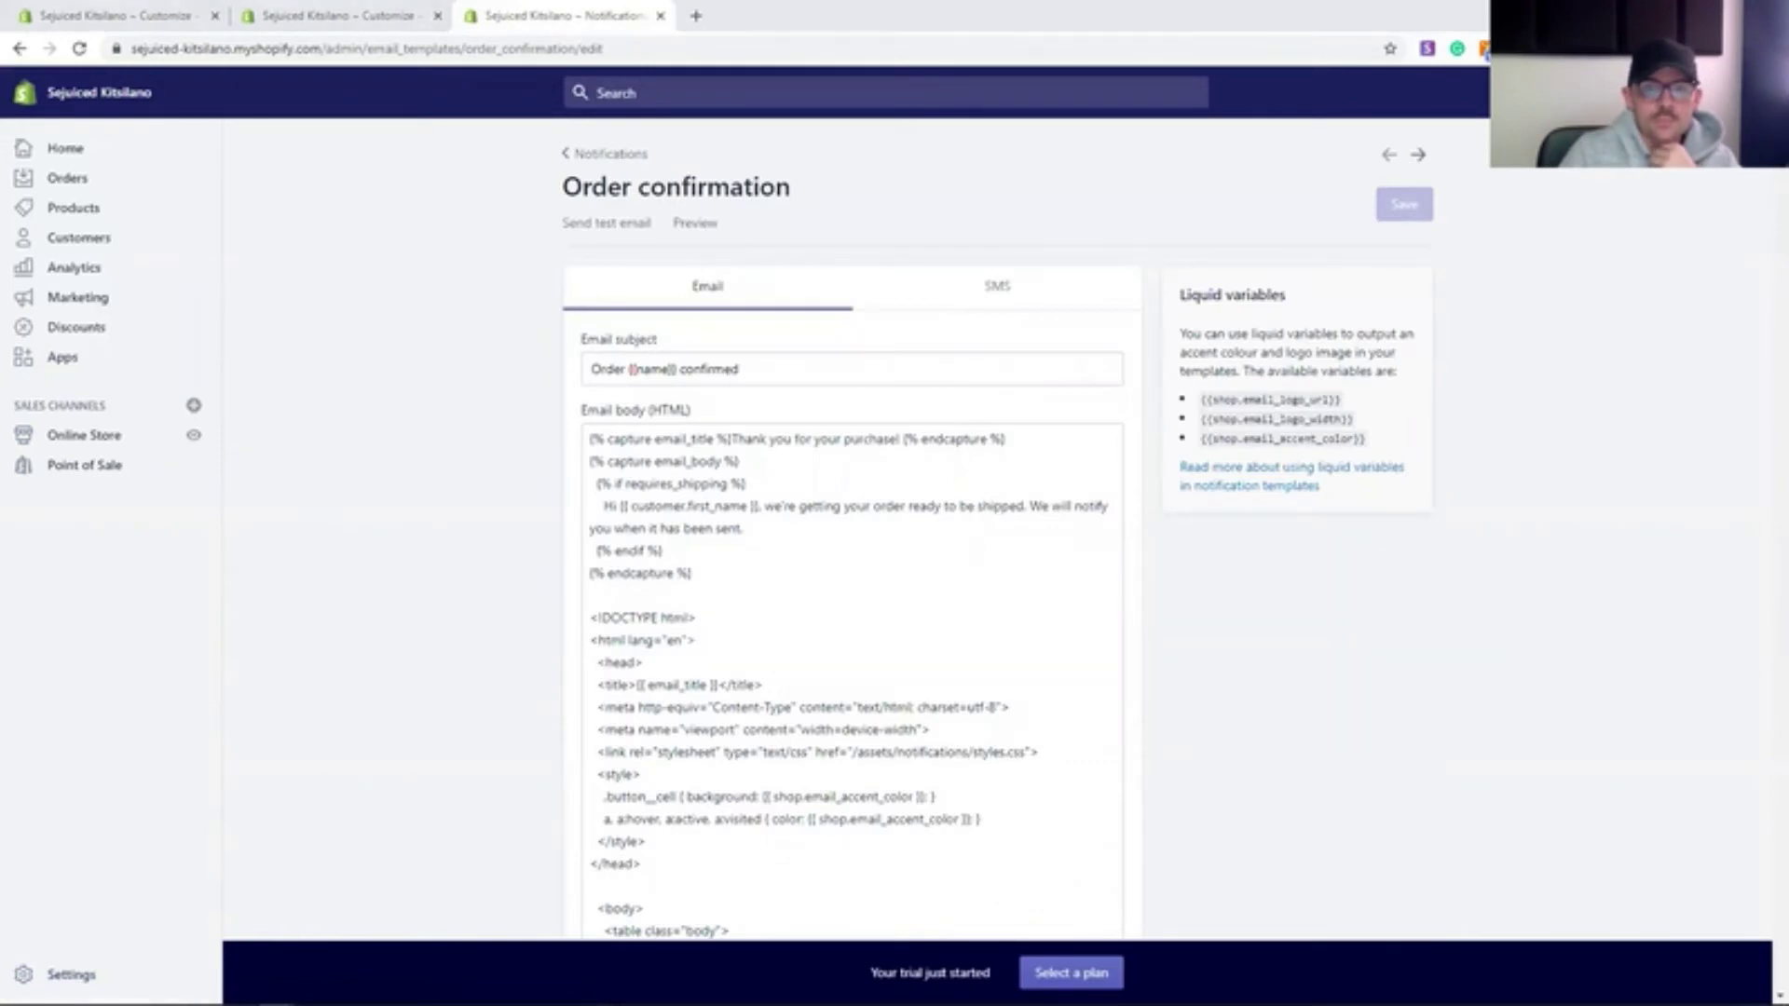
pyautogui.doubleClick(876, 439)
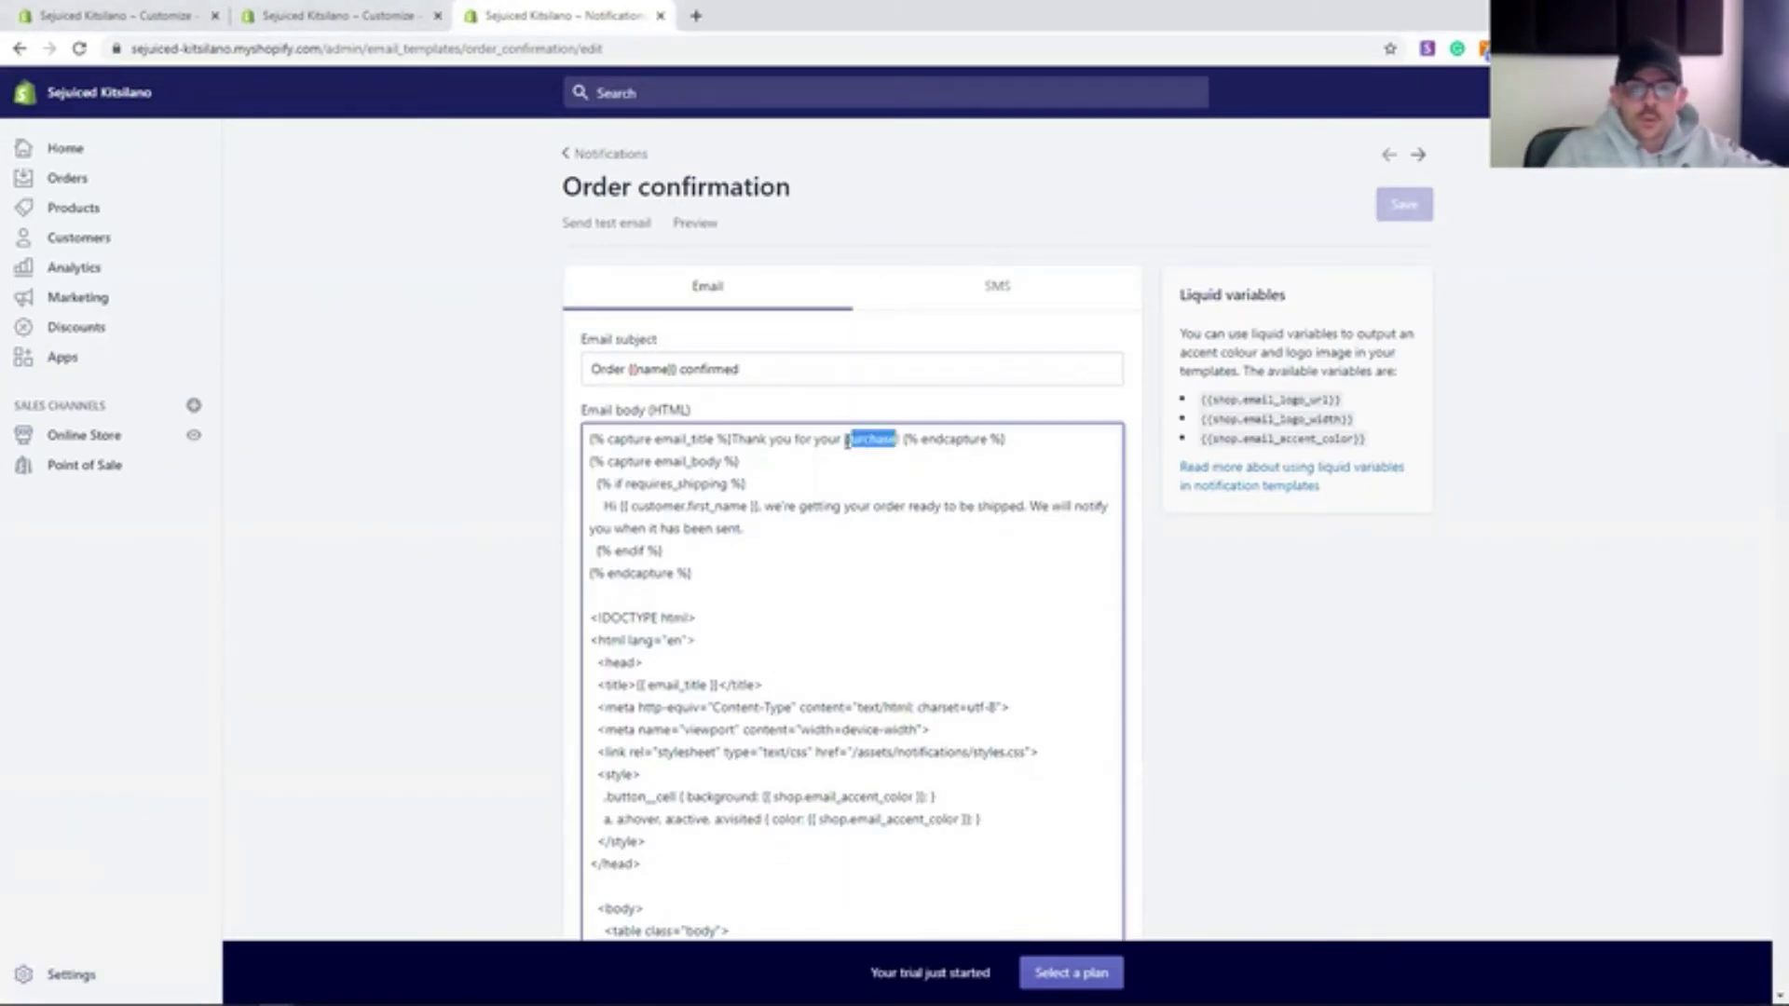
pyautogui.write('order')
pyautogui.moveTo(797, 506); pyautogui.dragTo(1024, 505)
pyautogui.click(826, 526)
pyautogui.moveTo(798, 506); pyautogui.dragTo(1024, 506)
pyautogui.press('BackSpace')
pyautogui.press('BackSpace')
pyautogui.press('BackSpace')
pyautogui.press('BackSpace')
pyautogui.write('ll start preparing')
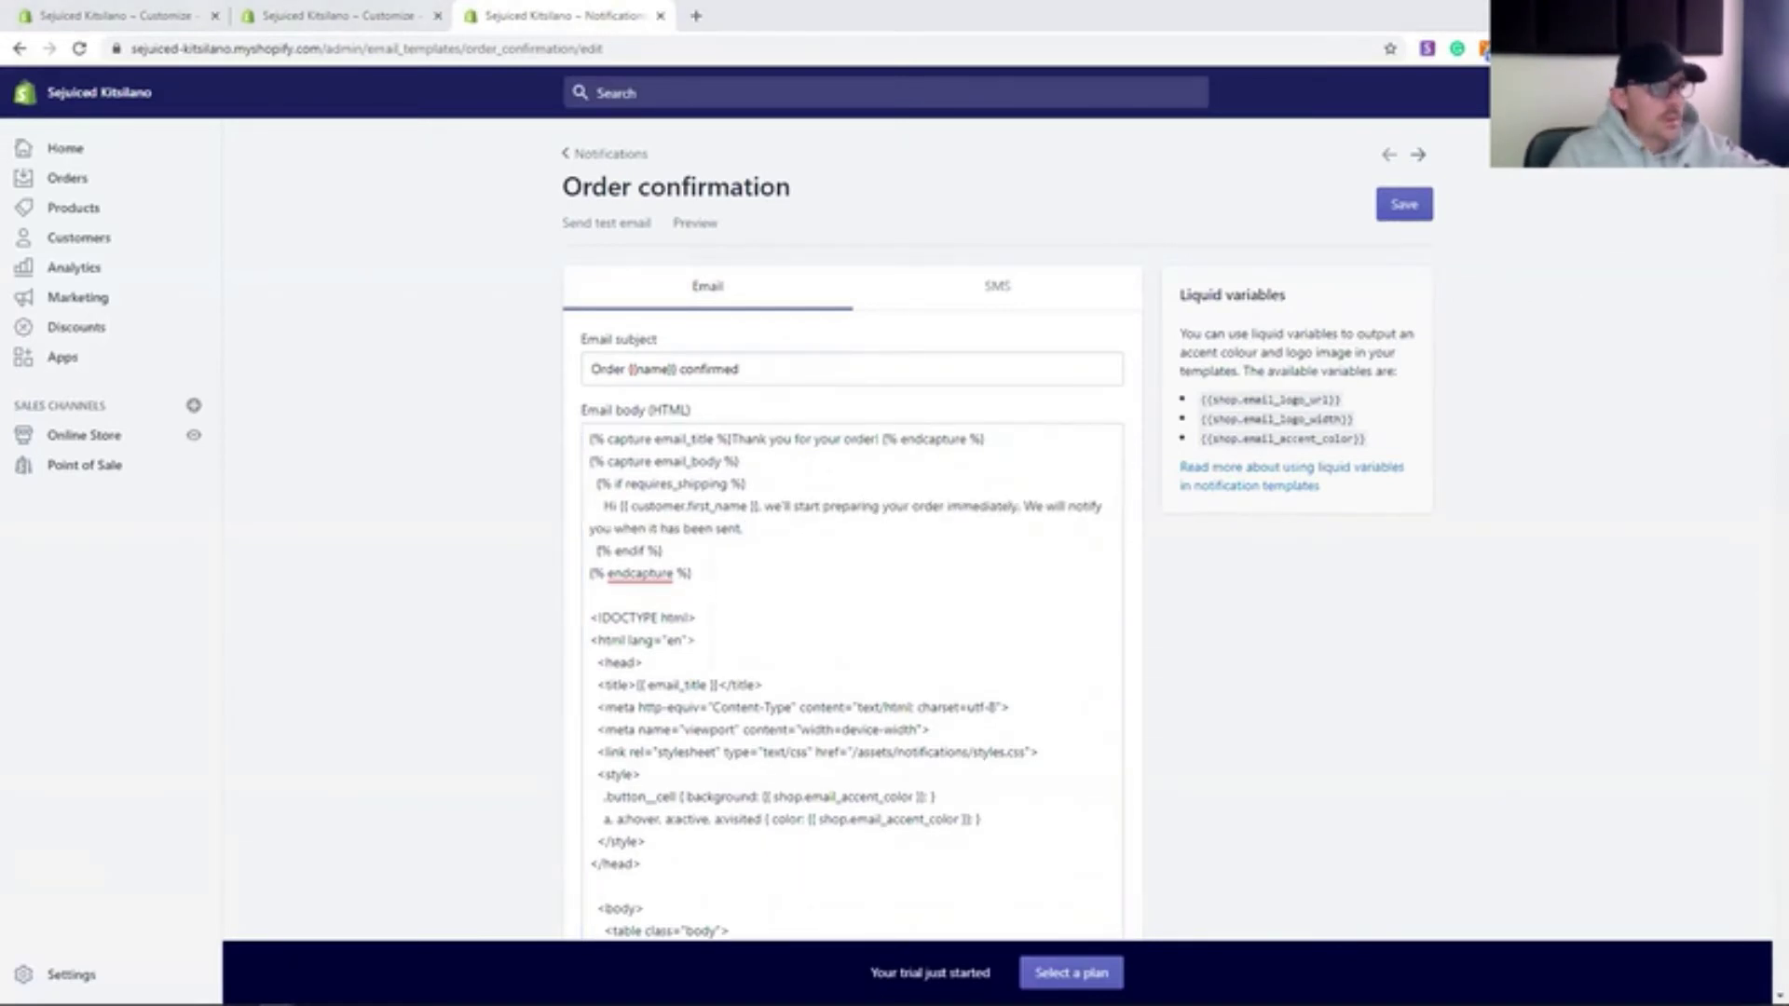
pyautogui.moveTo(616, 527); pyautogui.dragTo(745, 528)
pyautogui.write('for pickup.')
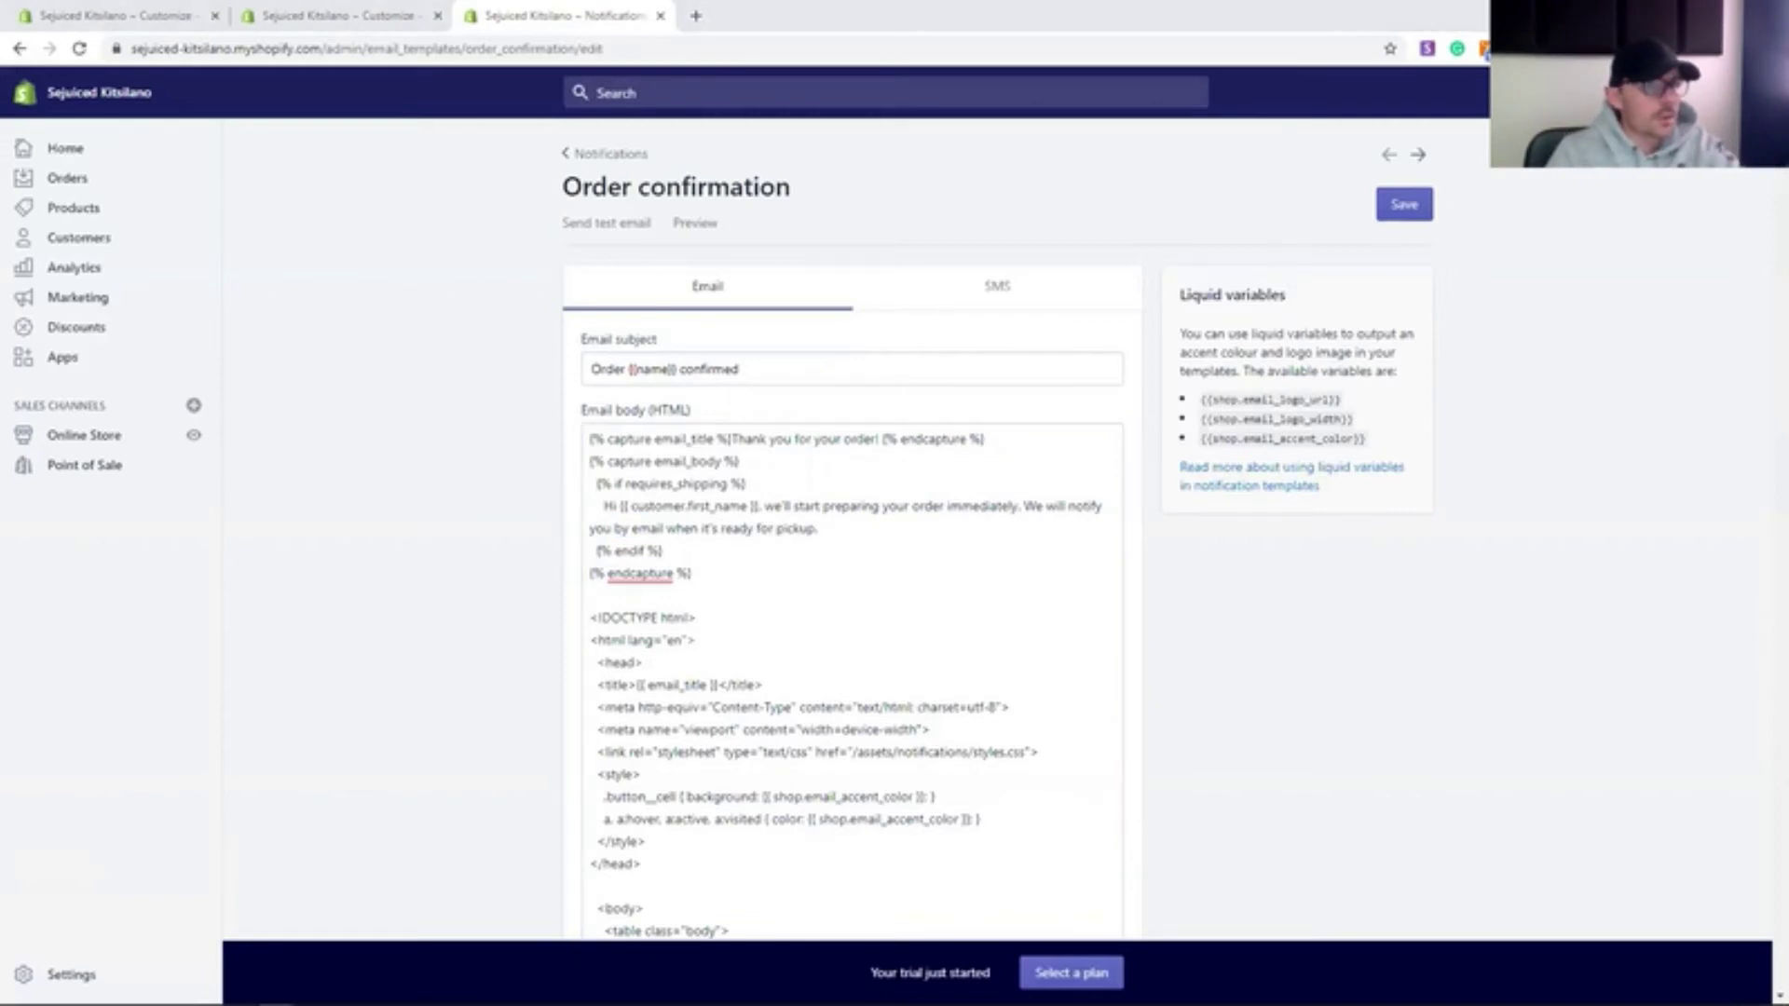
# - Save the order confirmation template and preview the resulting email
pyautogui.click(1404, 204)
pyautogui.click(695, 223)
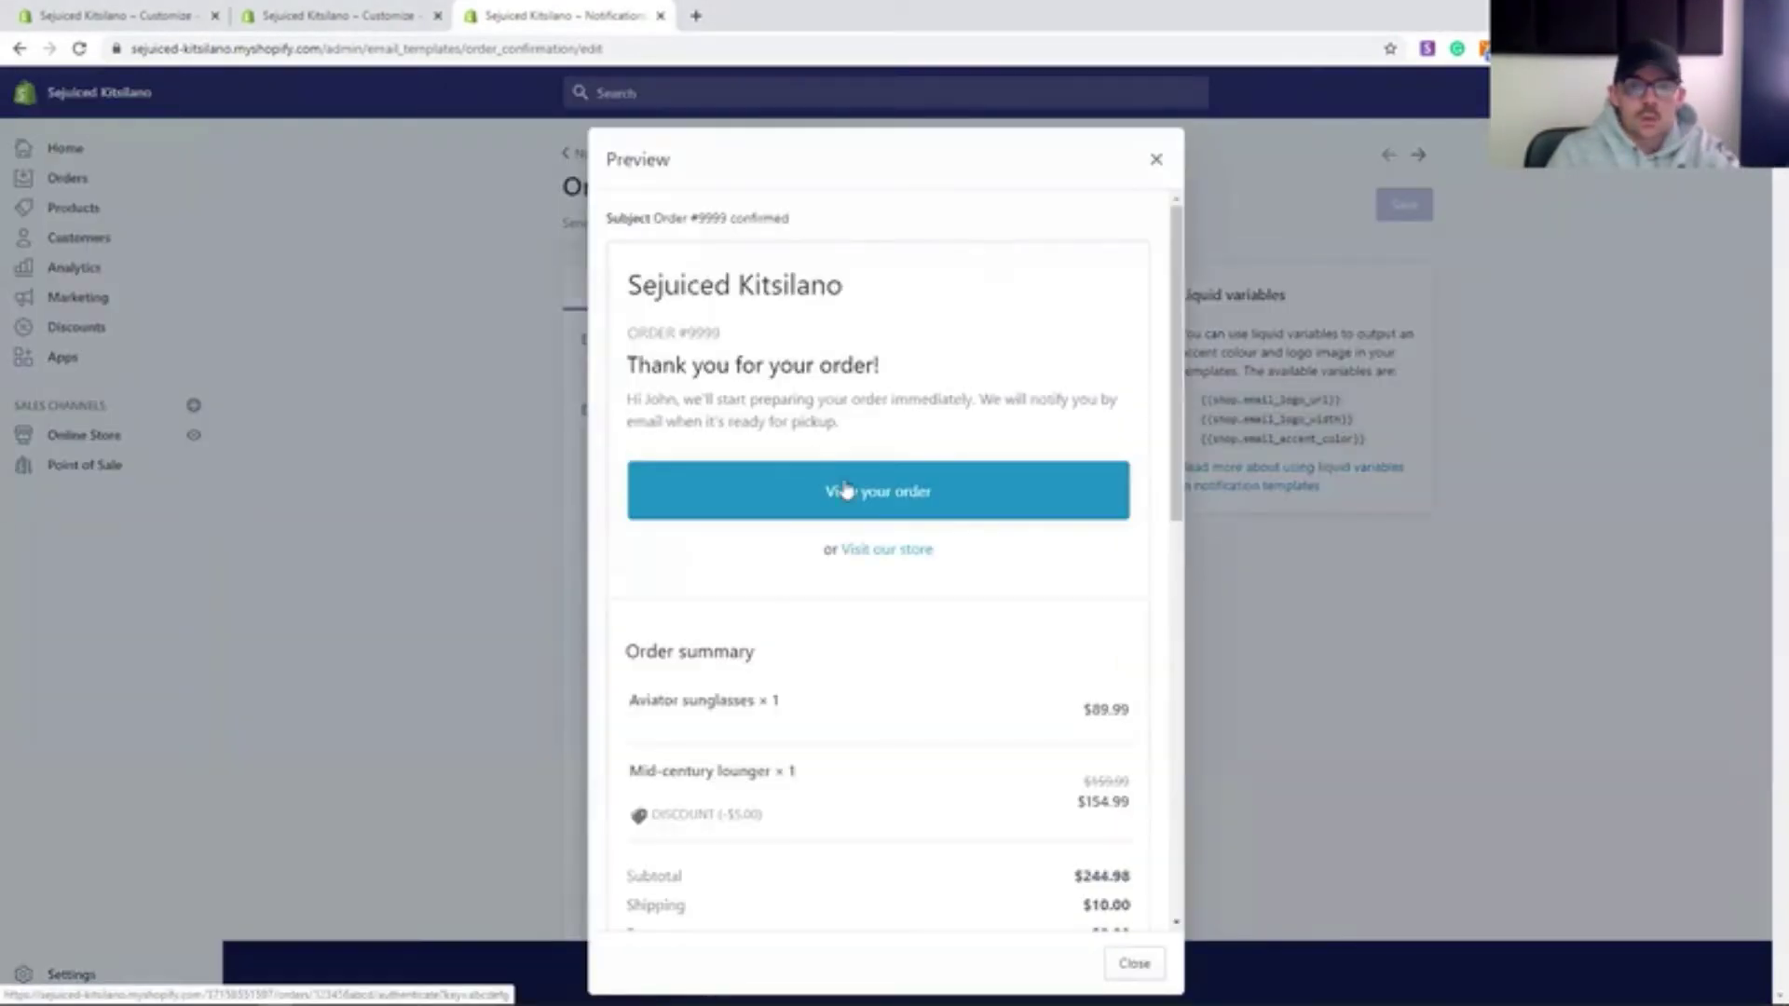
pyautogui.scroll(-2, 988, 534)
pyautogui.scroll(2, 997, 519)
pyautogui.click(384, 366)
# - Check the account profile and Kitsilano store listing from the admin home dashboard
pyautogui.click(66, 148)
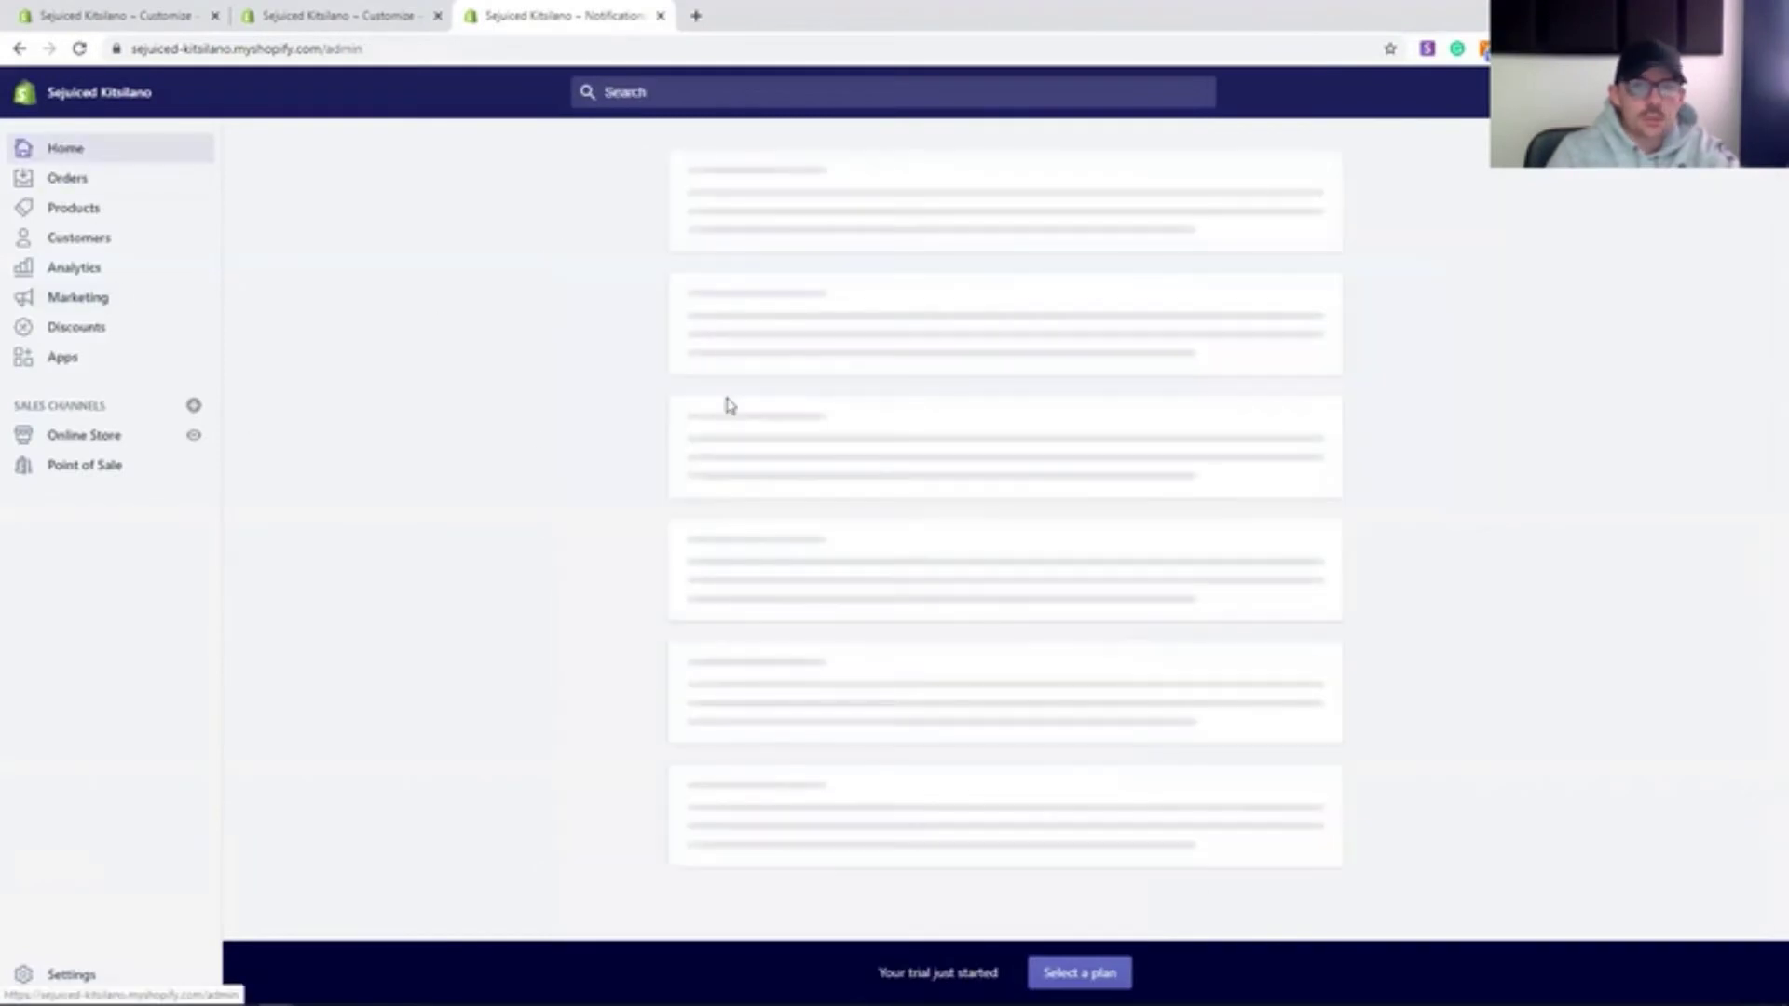
pyautogui.scroll(-10, 561, 446)
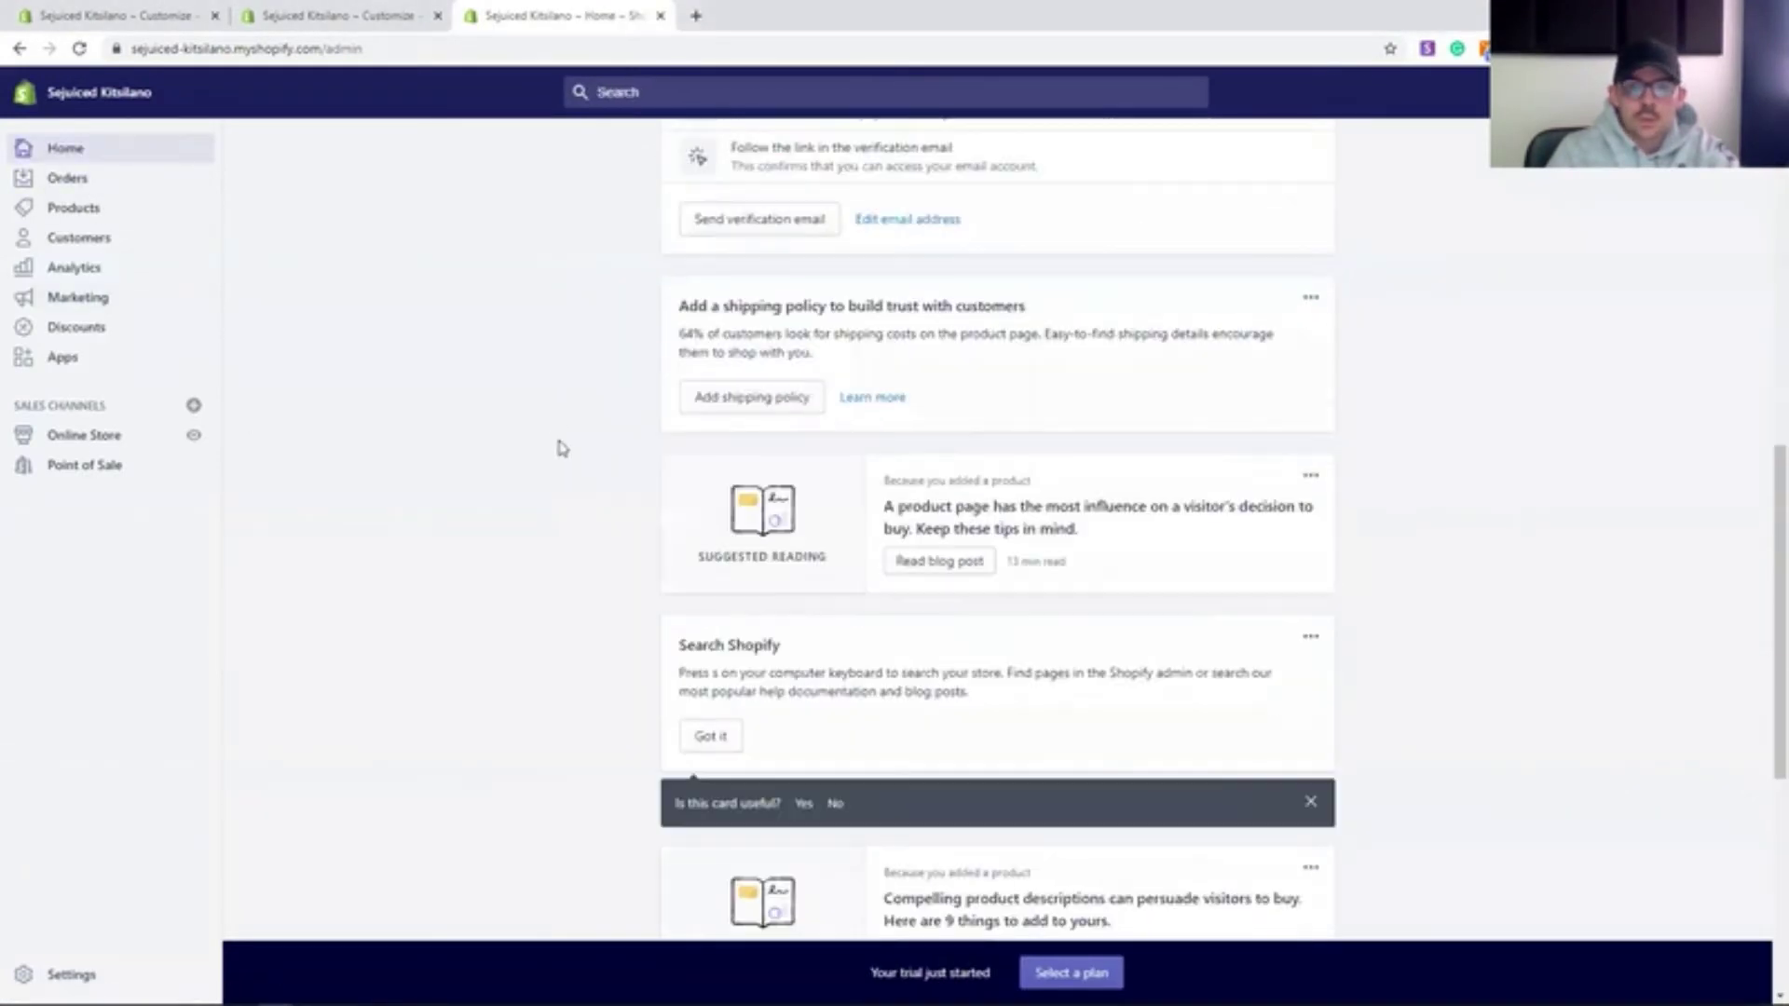
pyautogui.click(88, 156)
pyautogui.click(1678, 92)
pyautogui.click(1678, 154)
pyautogui.scroll(-2, 1118, 503)
pyautogui.click(1371, 487)
pyautogui.doubleClick(1011, 482)
pyautogui.click(527, 541)
pyautogui.scroll(2, 511, 526)
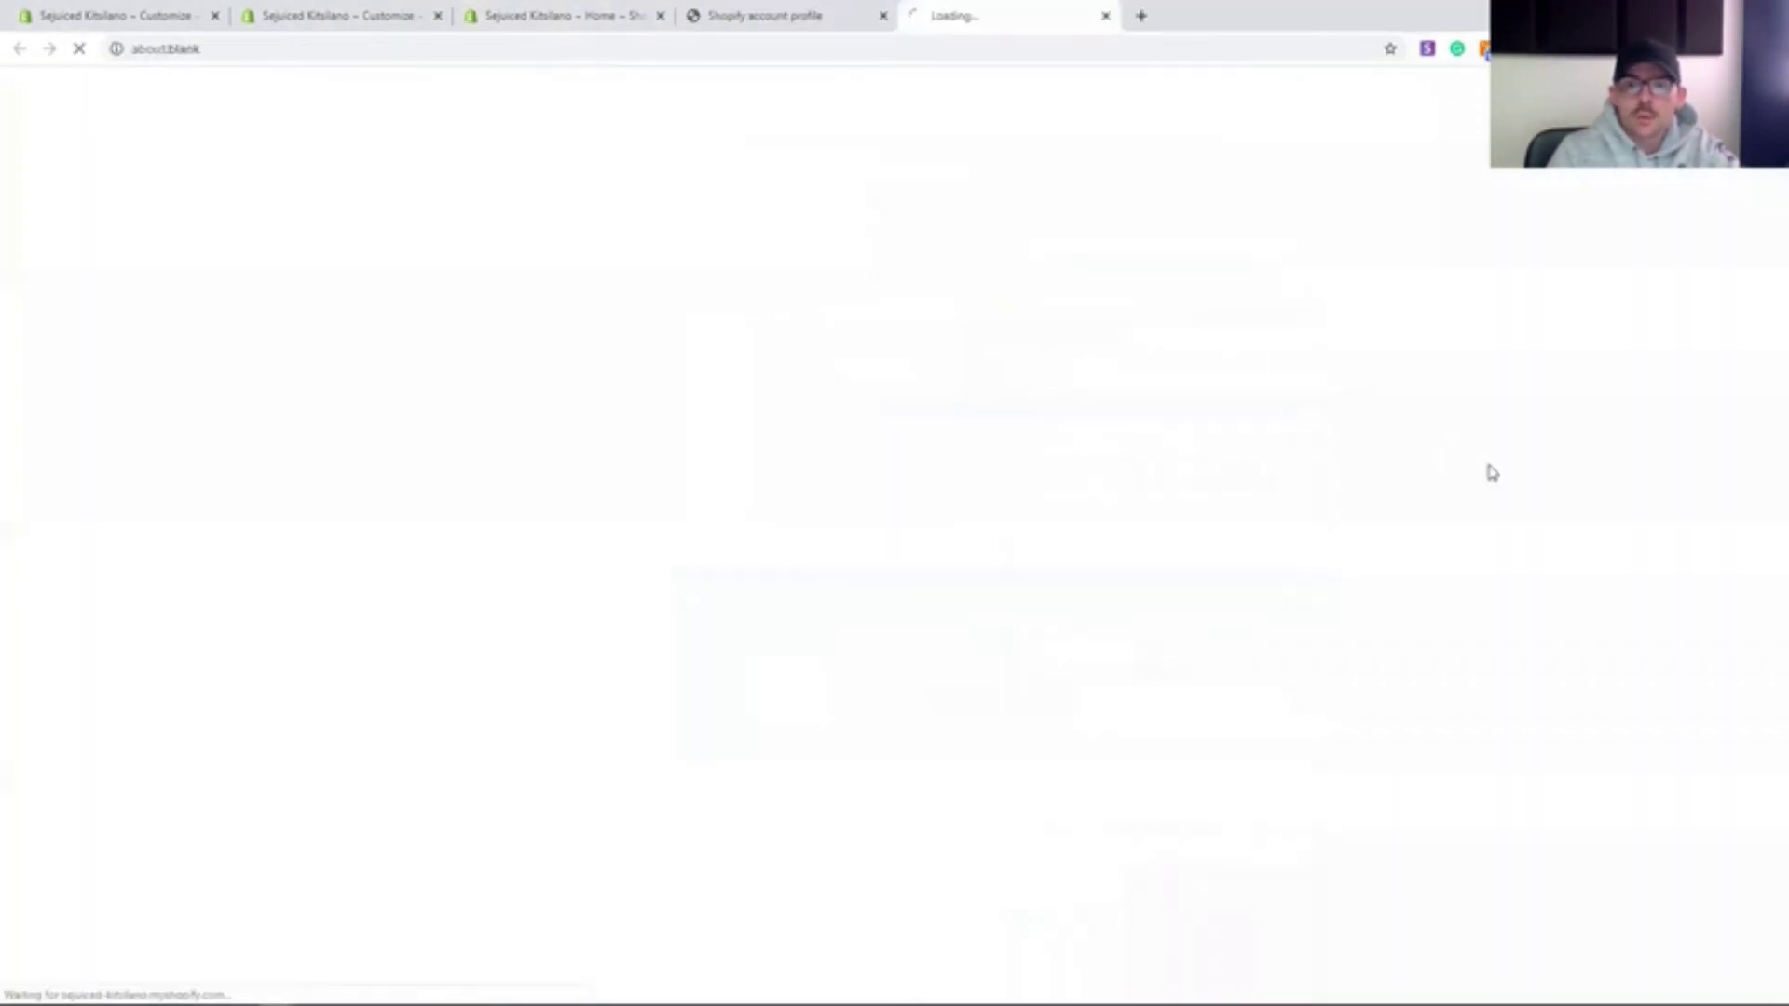
# - Close the leftover account profile, admin home and theme editor browser tabs
pyautogui.click(799, 16)
pyautogui.click(399, 320)
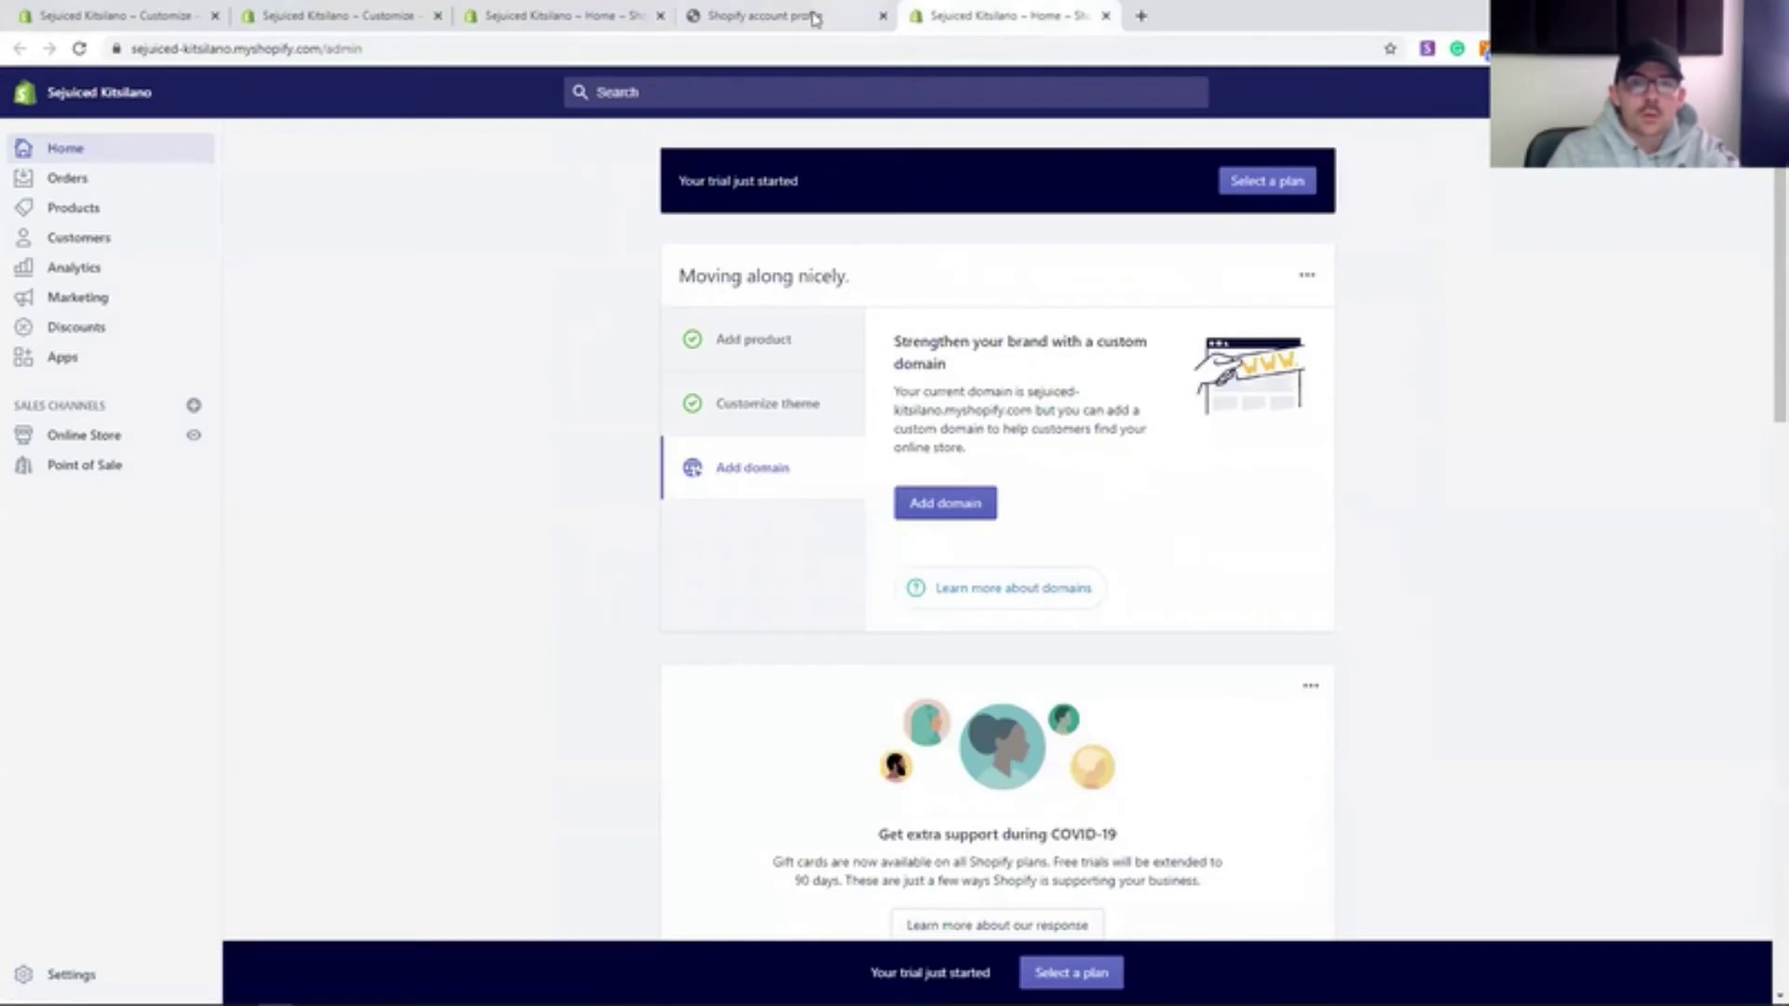
pyautogui.click(883, 16)
pyautogui.click(645, 16)
pyautogui.click(661, 16)
pyautogui.click(424, 16)
# - Go to Settings > Notifications and open the Shipping confirmation email template
pyautogui.click(438, 15)
pyautogui.click(83, 435)
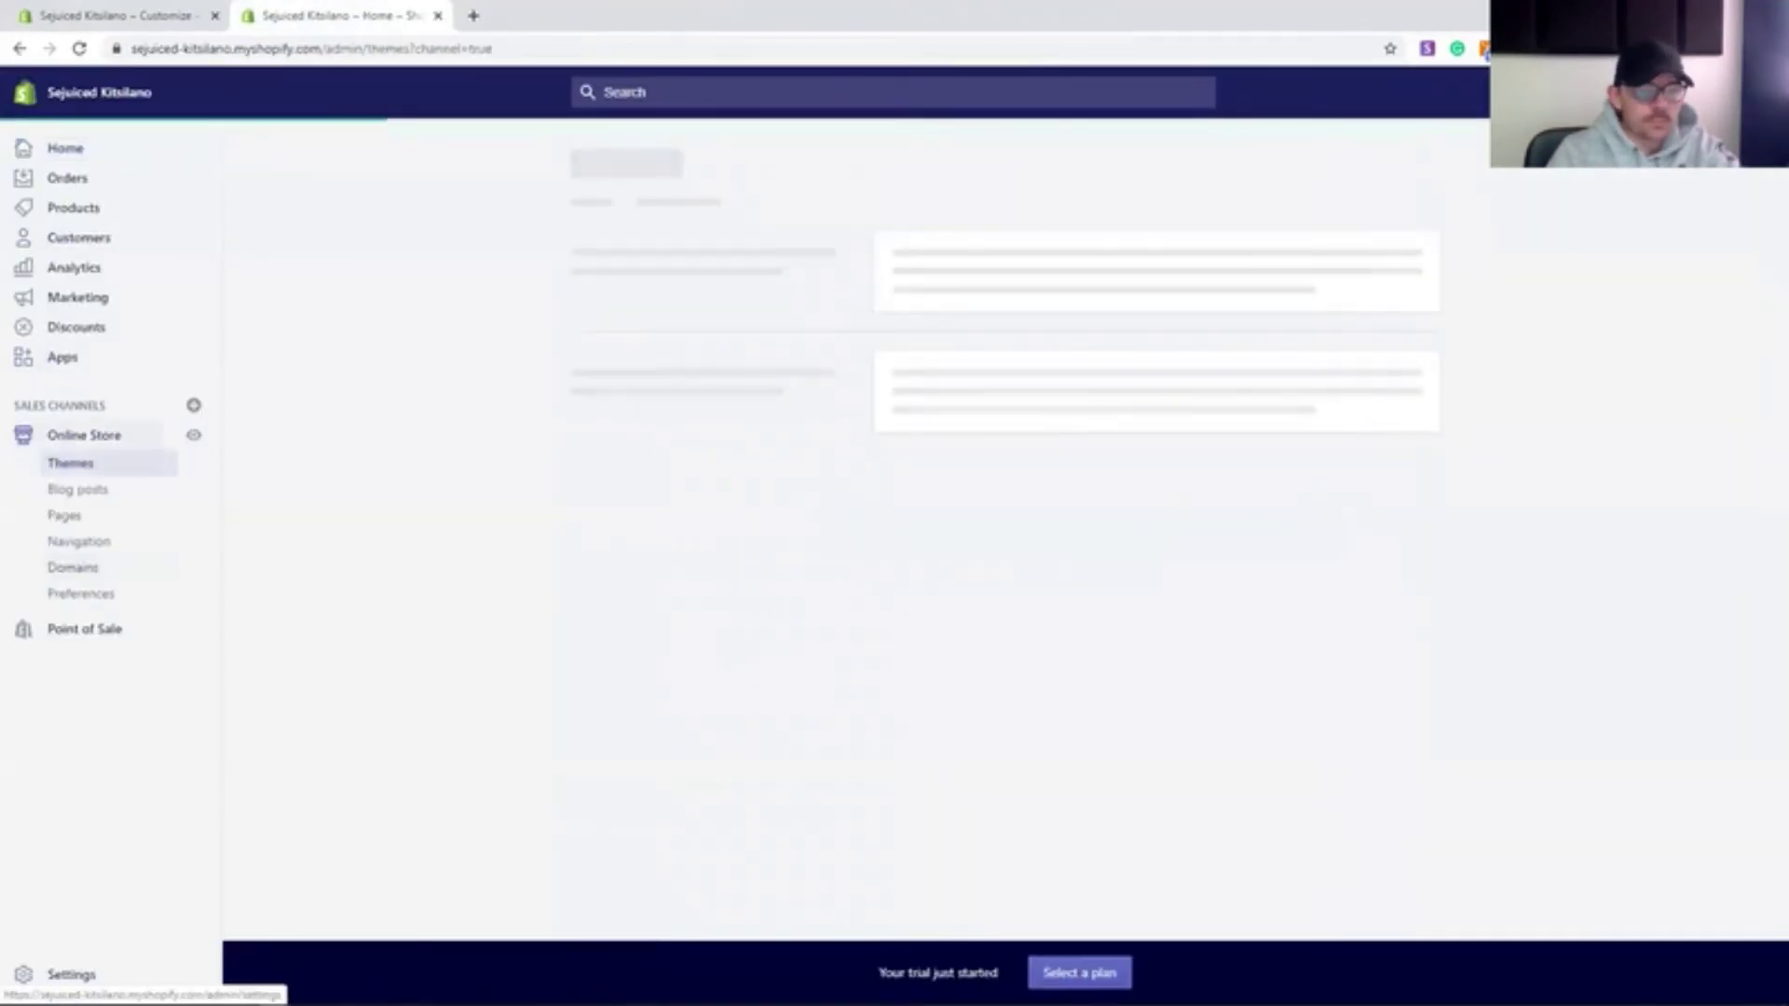
pyautogui.click(90, 969)
pyautogui.click(758, 544)
pyautogui.scroll(-5, 683, 679)
pyautogui.click(922, 487)
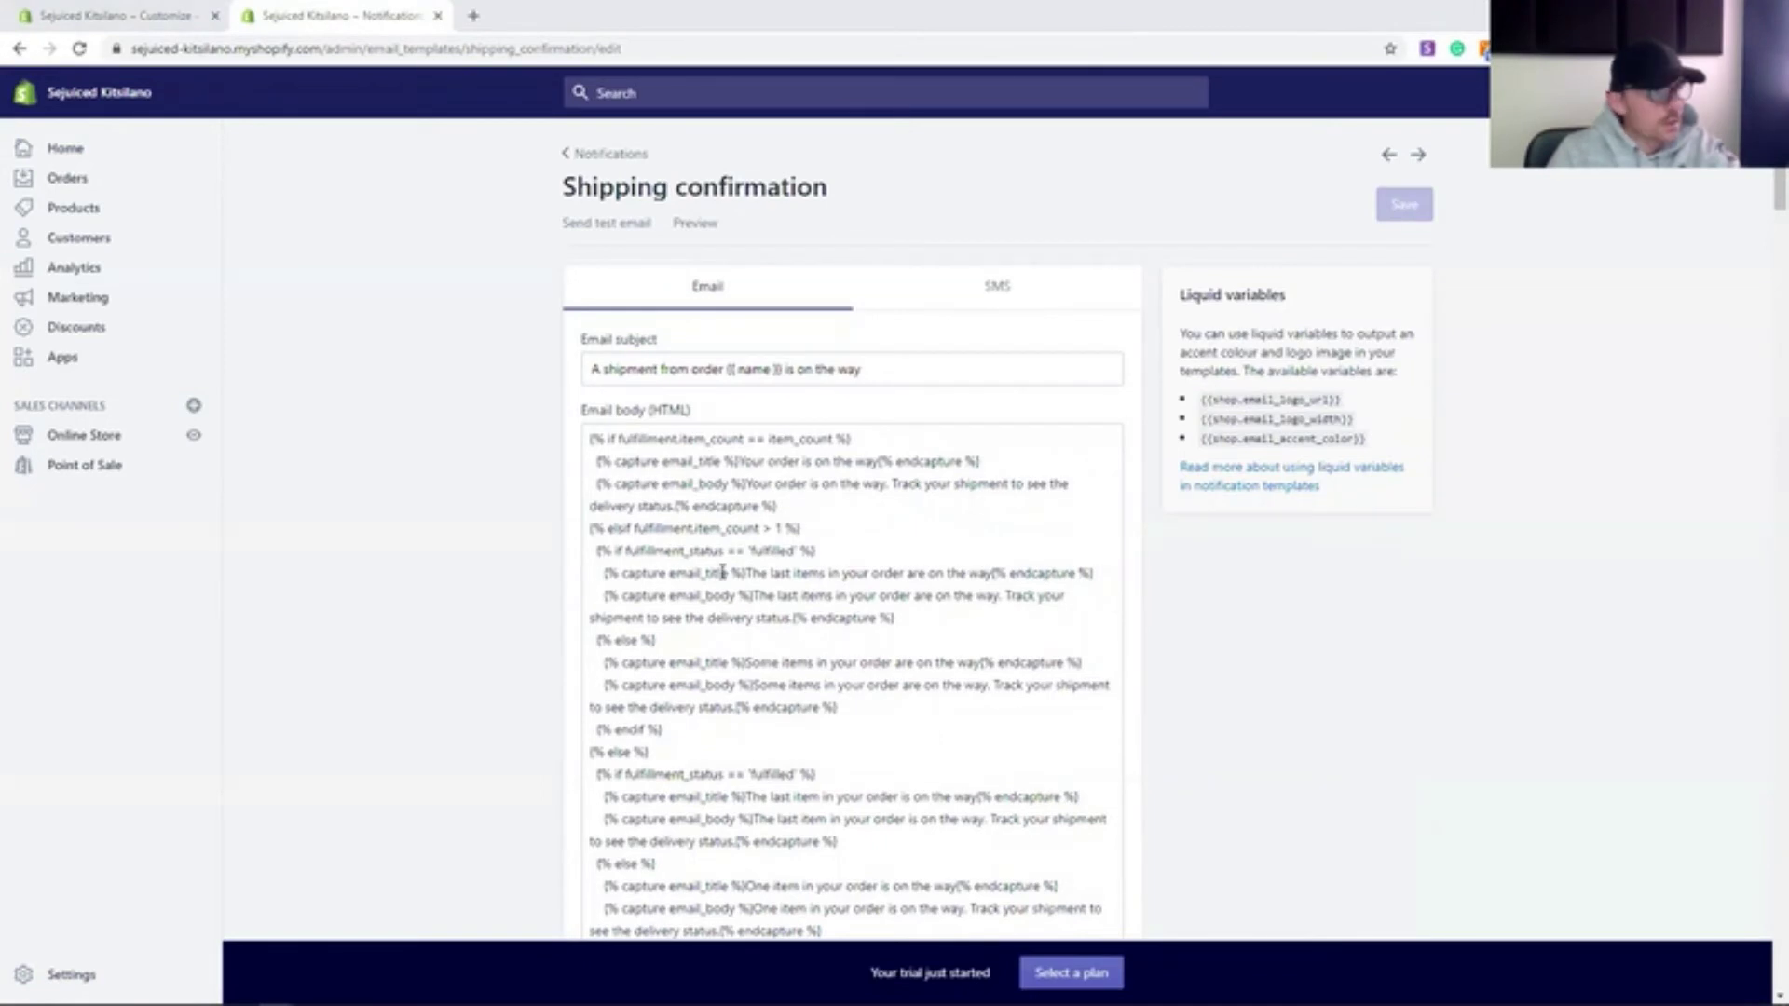
# - Retitle the shipping email 'Your order is ready' and reword the body to end 'to your vehicle or you.'
pyautogui.scroll(-2, 1107, 591)
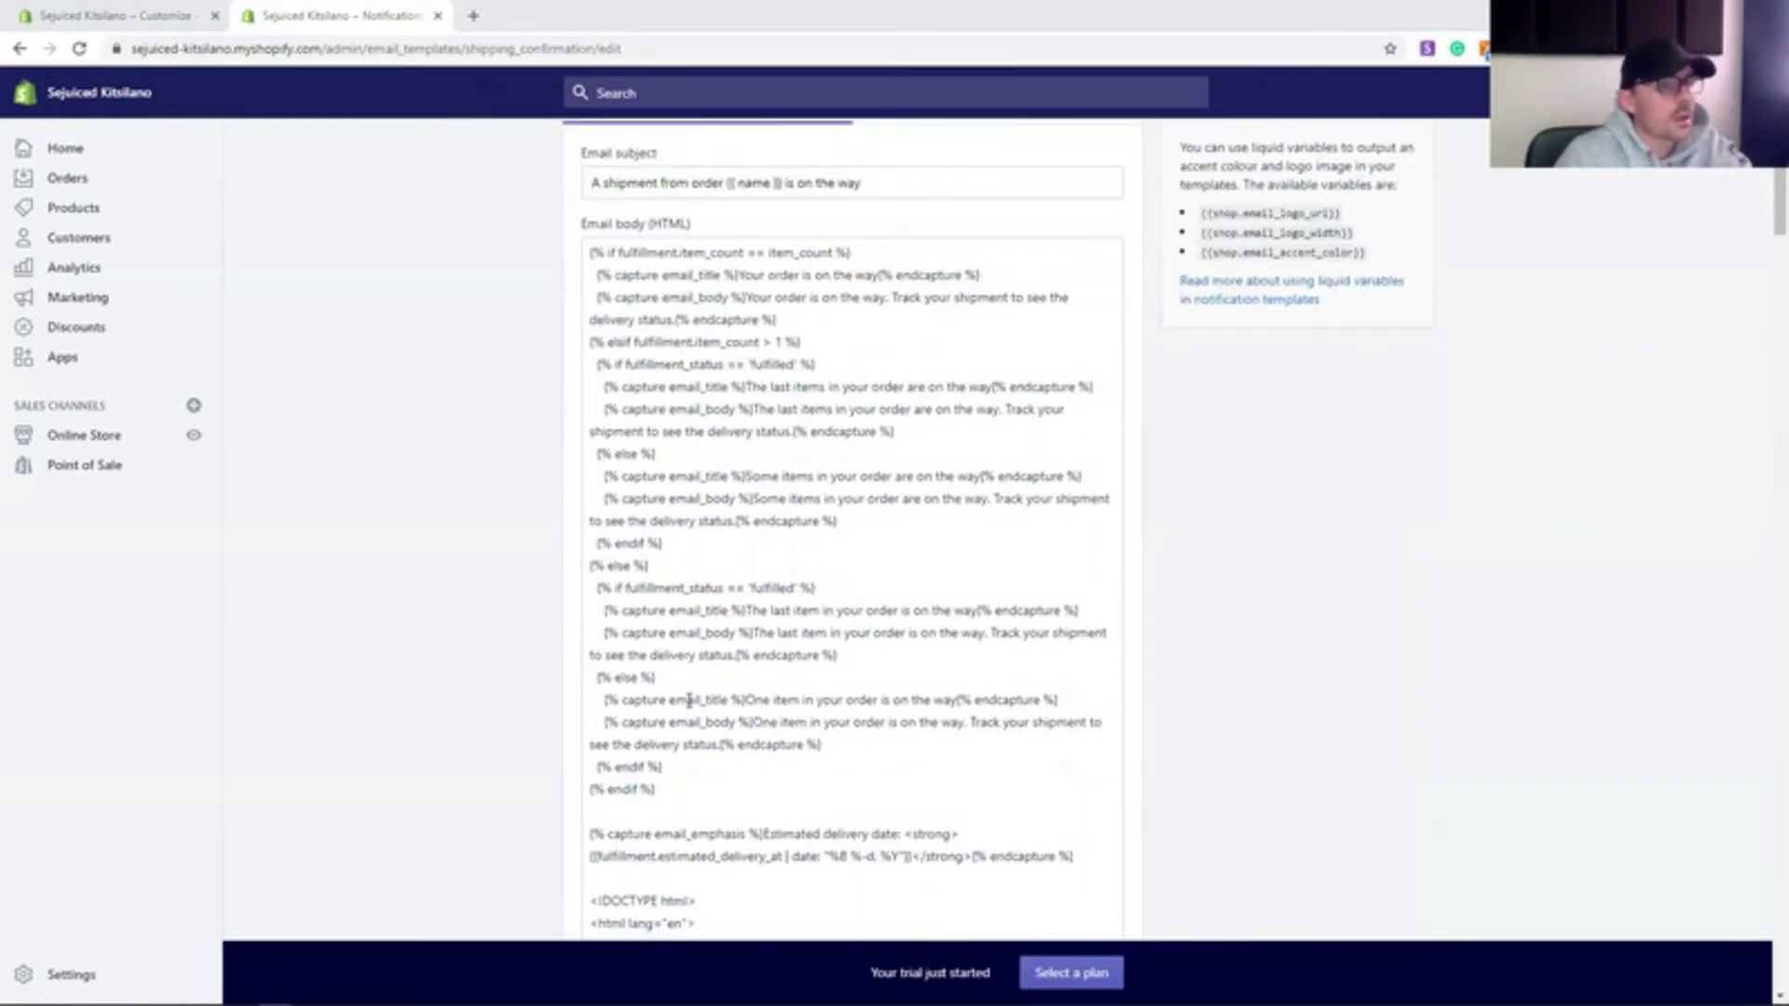
pyautogui.click(973, 593)
pyautogui.scroll(2, 973, 592)
pyautogui.click(677, 506)
pyautogui.press('Return')
pyautogui.press('Return')
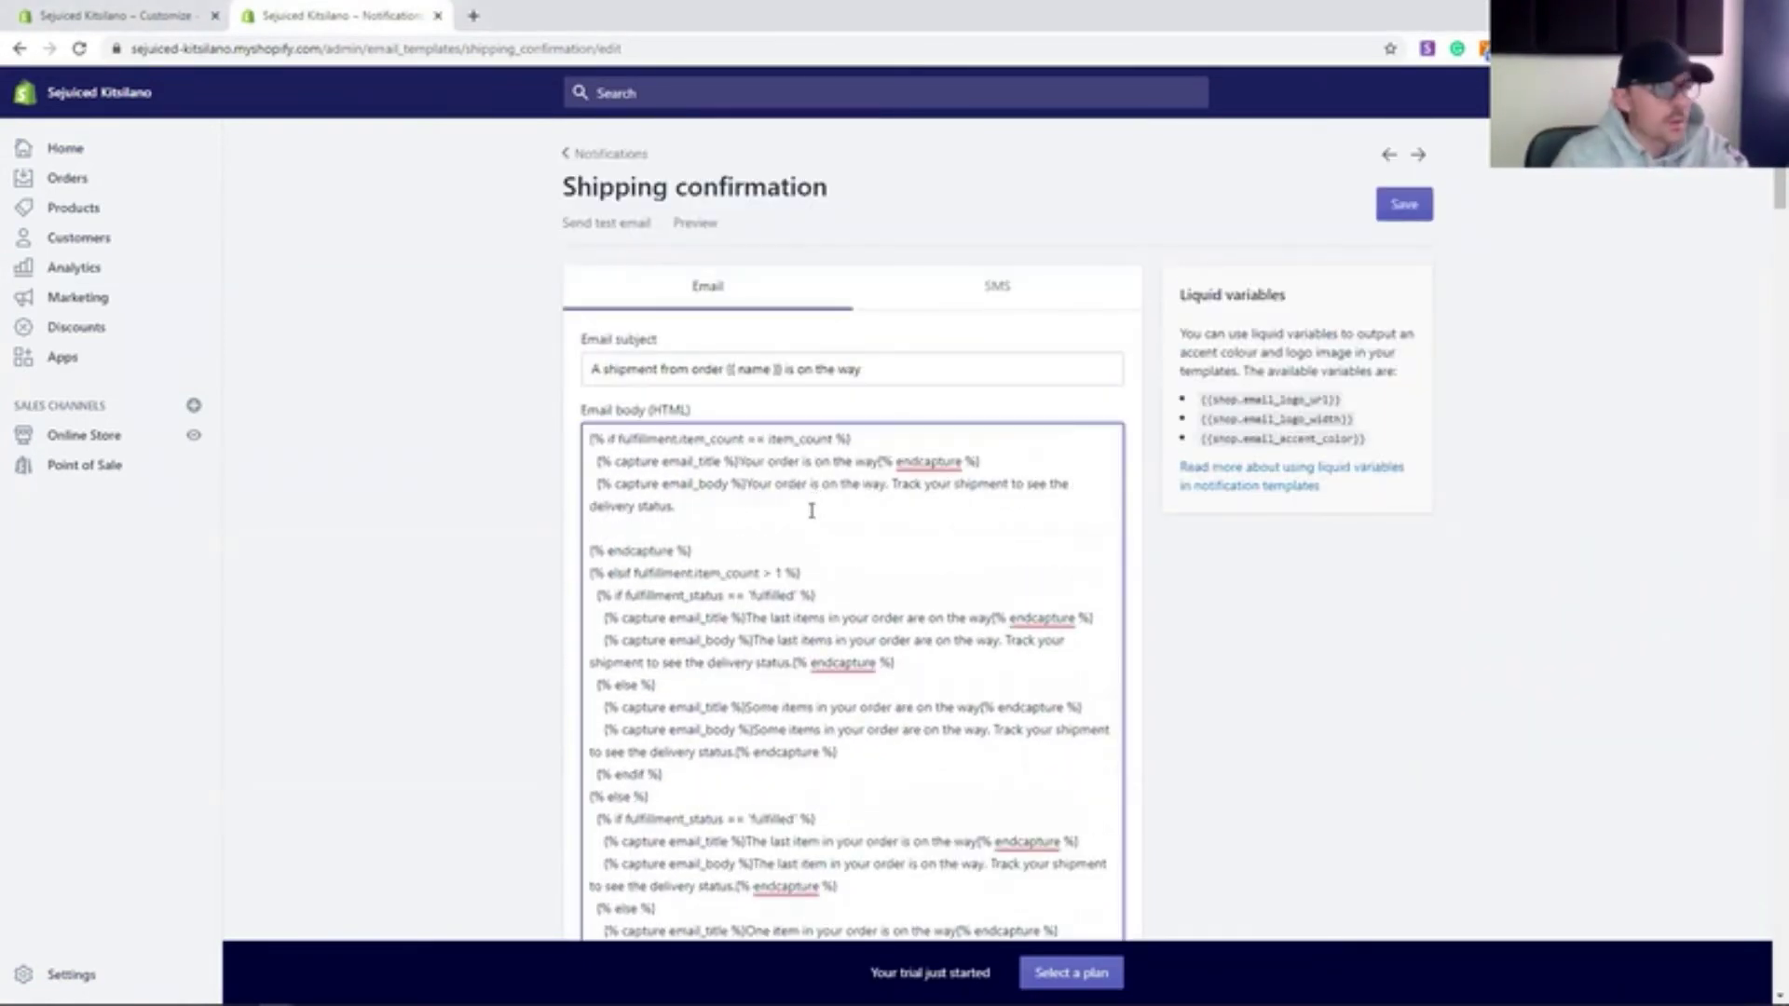
pyautogui.moveTo(790, 506); pyautogui.dragTo(747, 484)
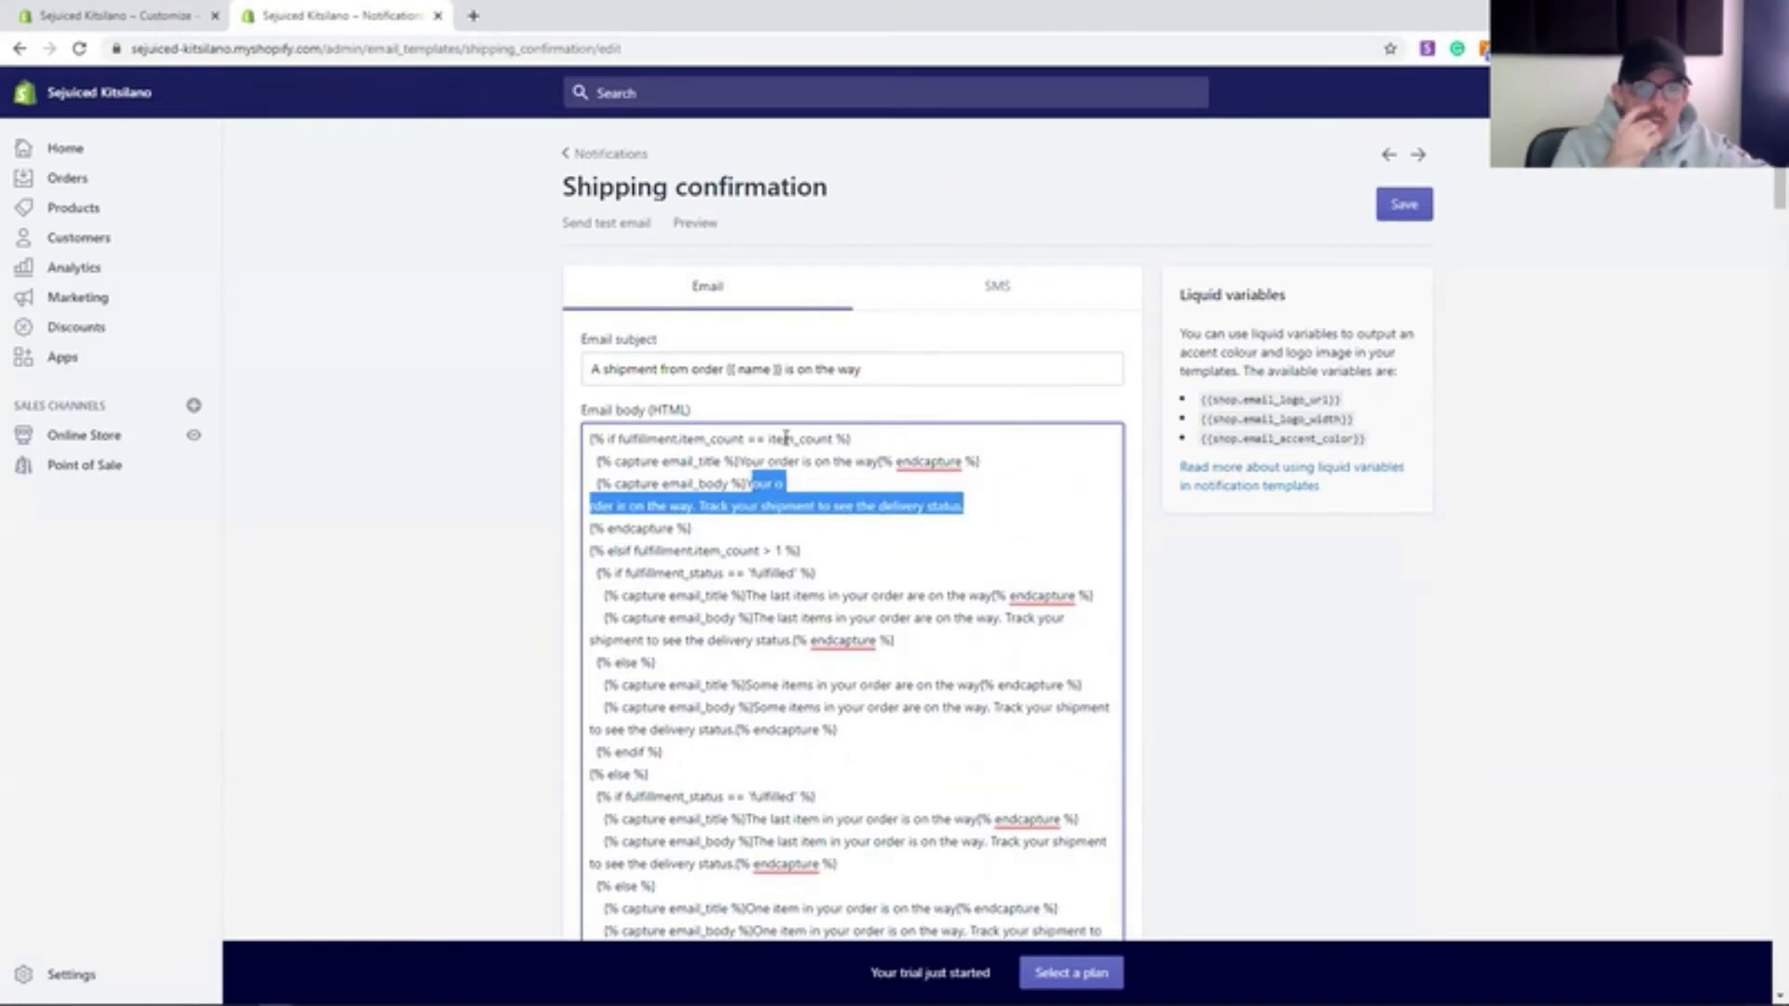
pyautogui.press('BackSpace')
pyautogui.tripleClick(732, 370)
pyautogui.write('Your order is ready')
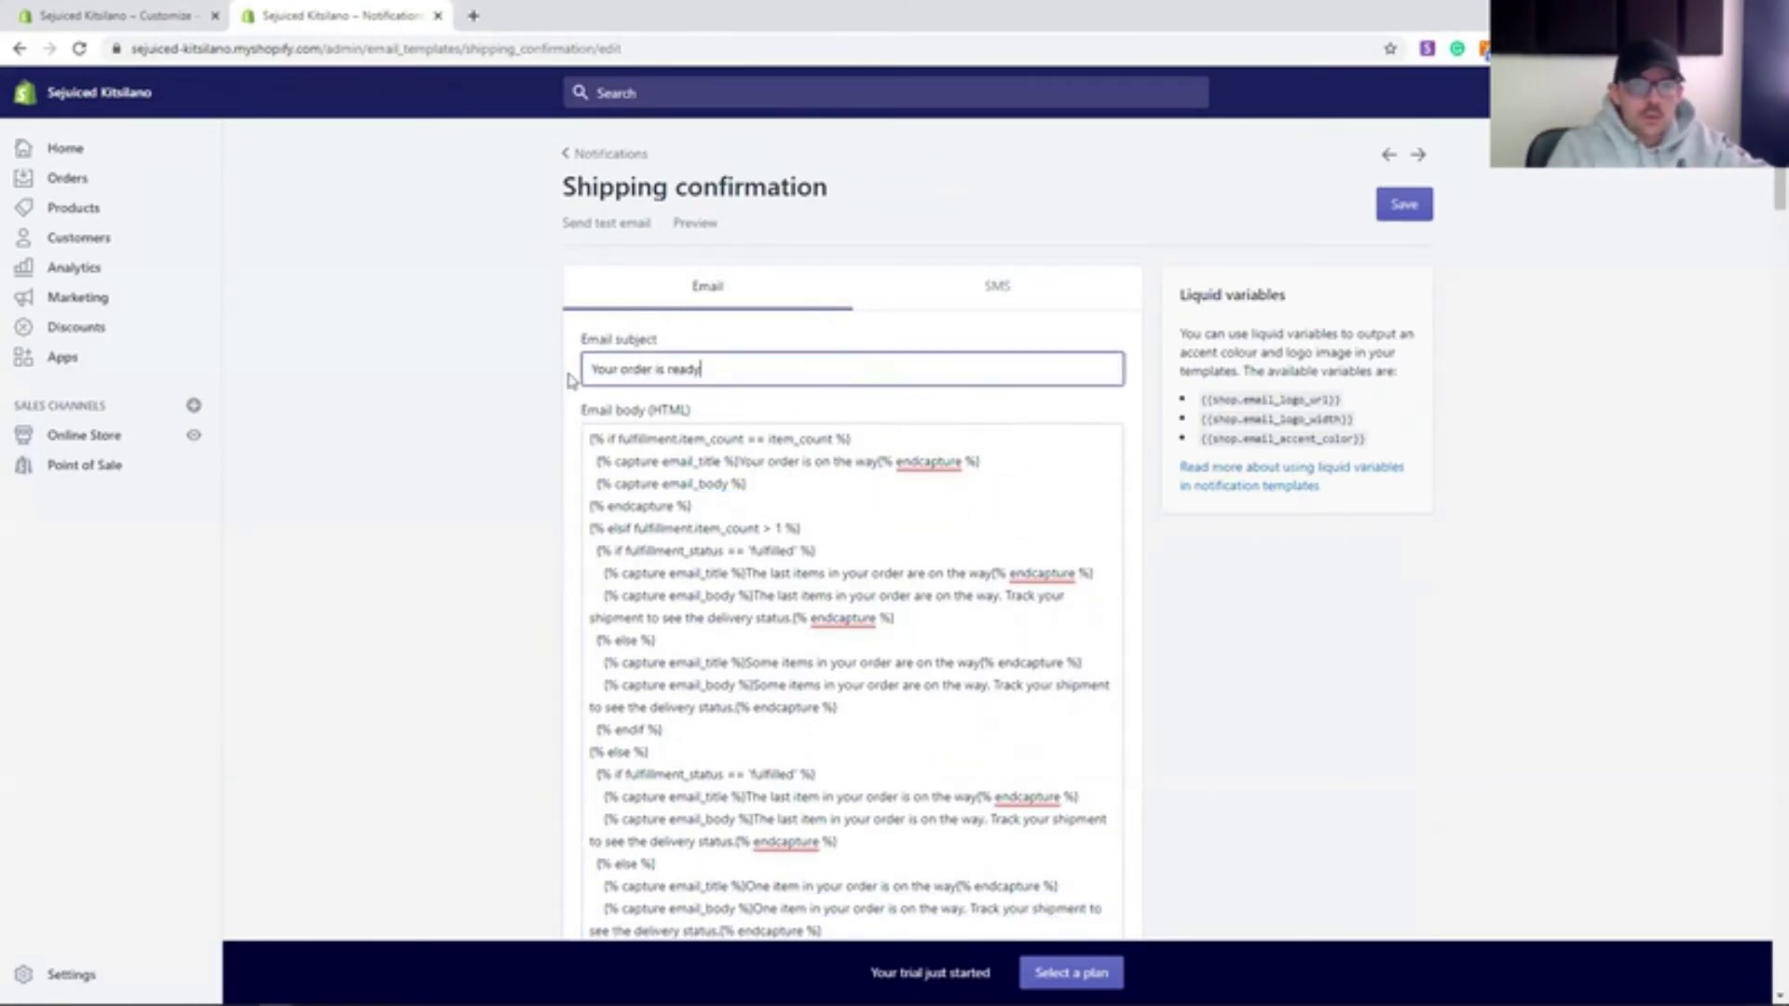
pyautogui.moveTo(878, 461); pyautogui.dragTo(834, 464)
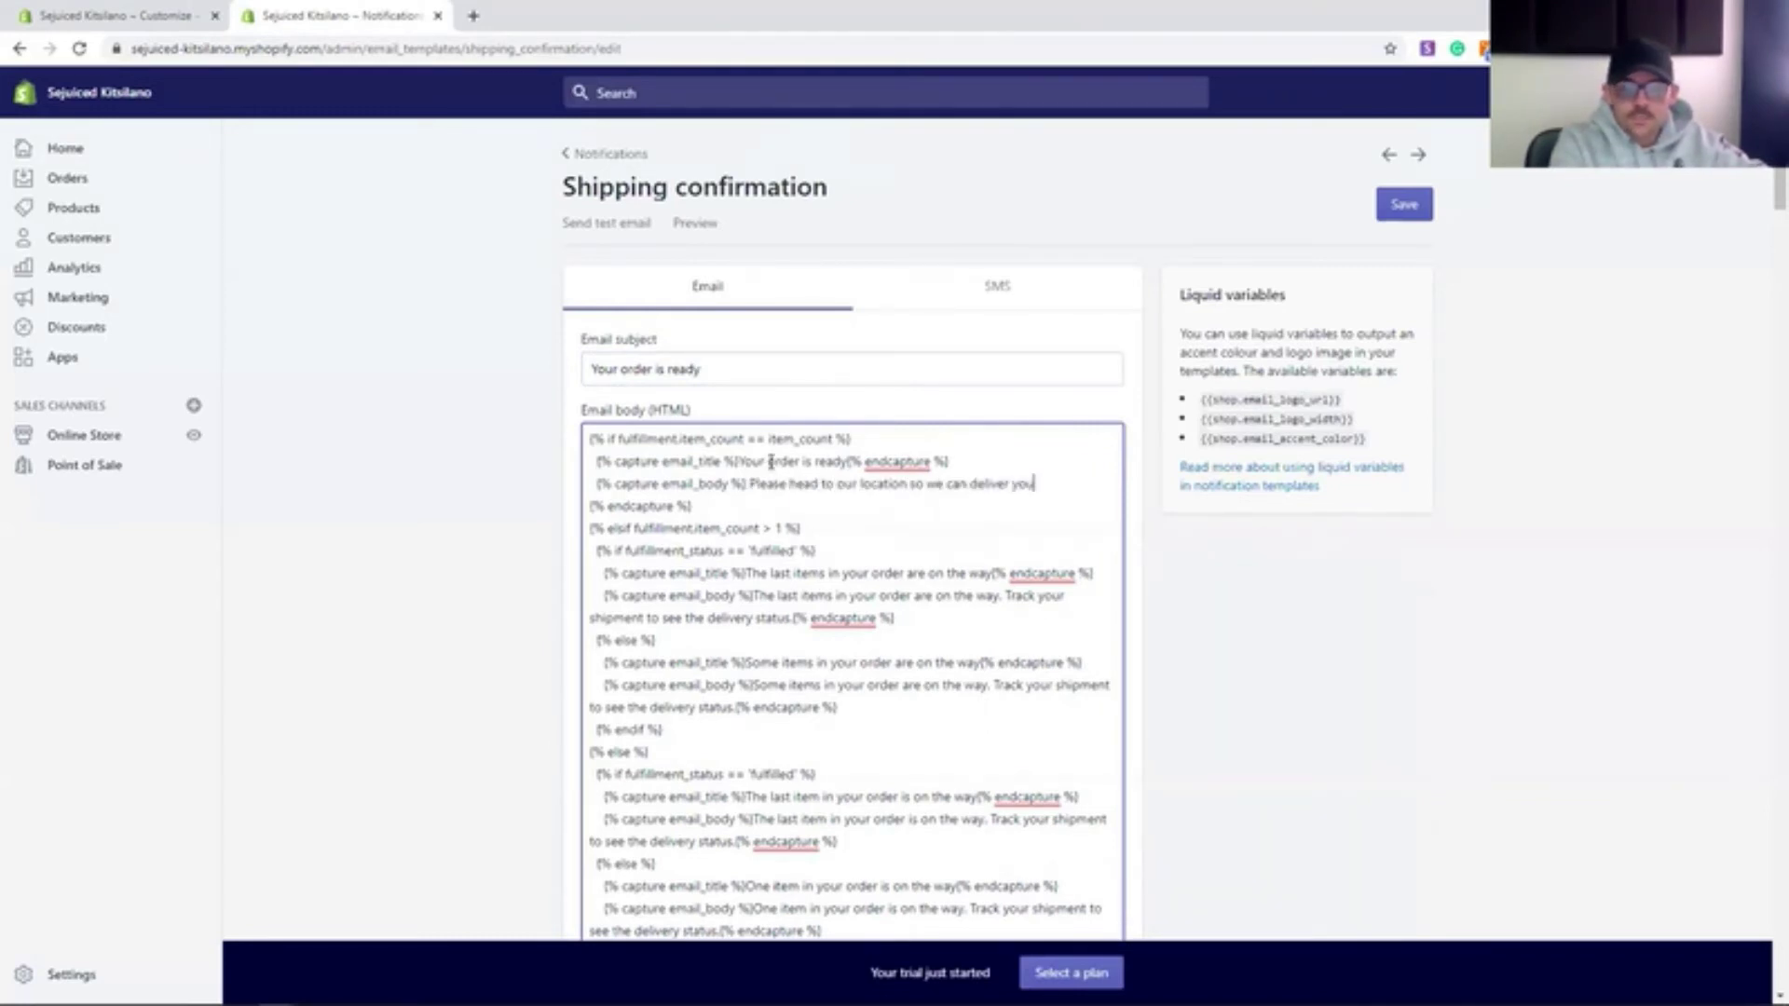
pyautogui.write('to your vehicle or sit on the bench outside')
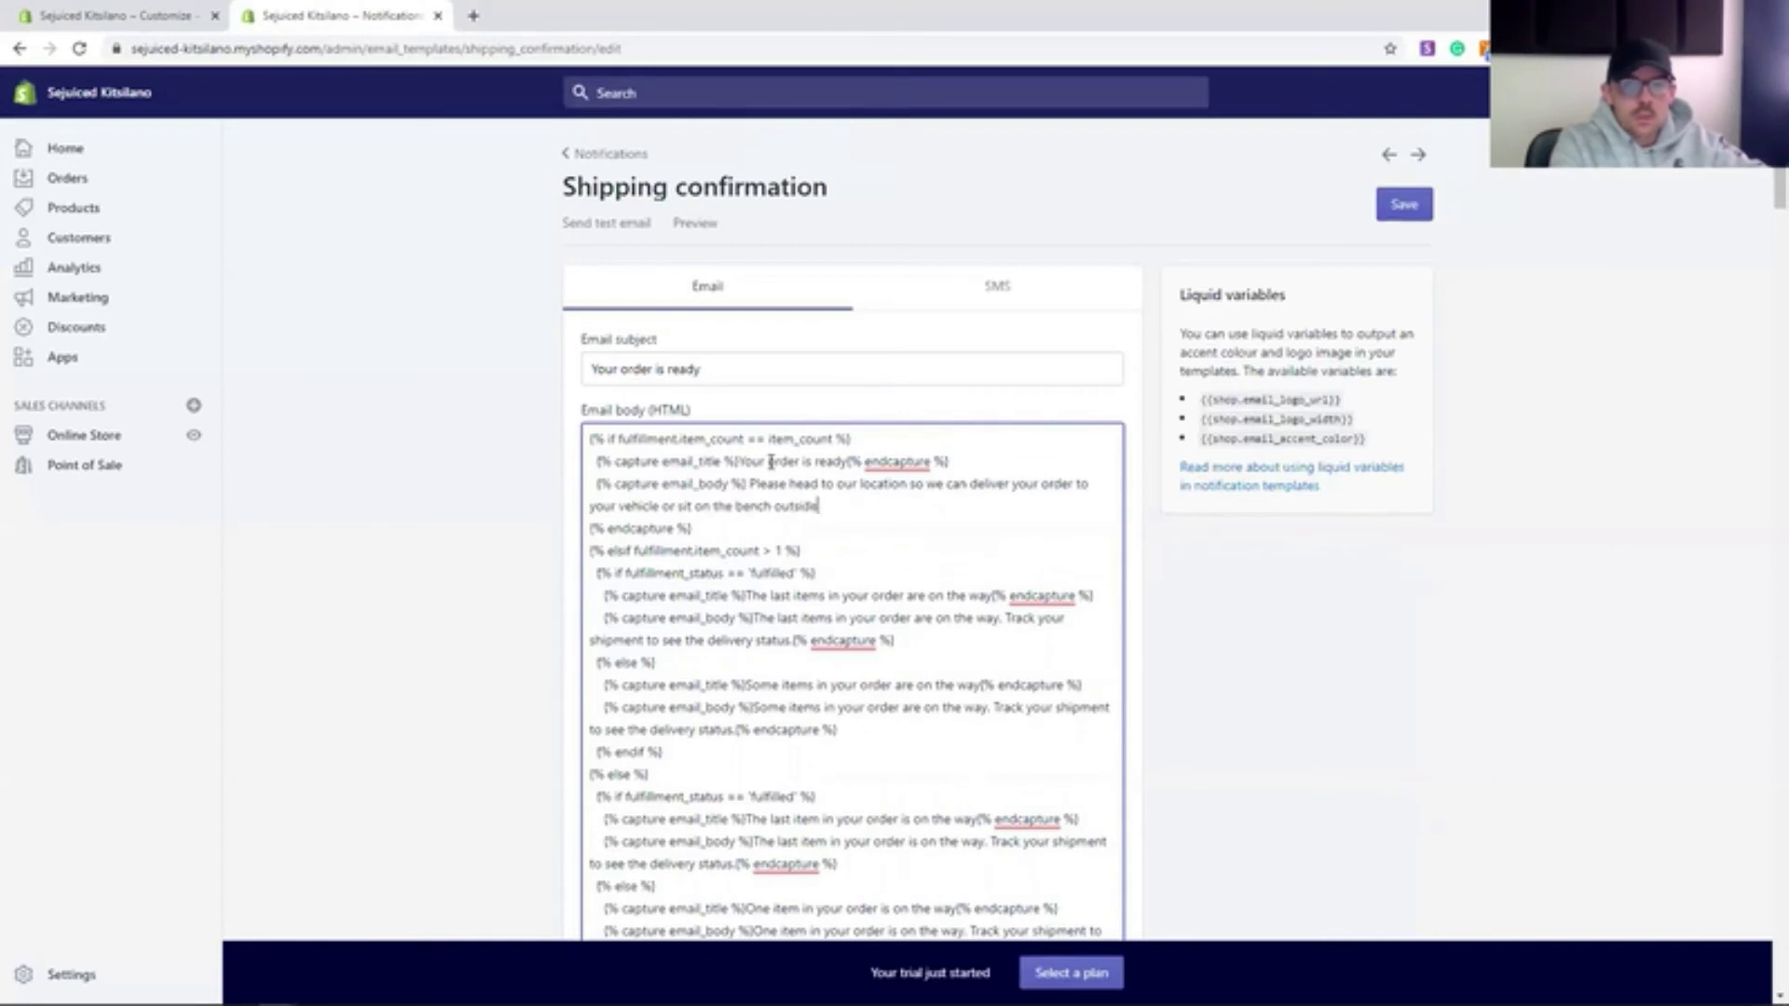
pyautogui.write('you.')
# - Preview the rewritten shipping confirmation email
pyautogui.scroll(-1, 713, 558)
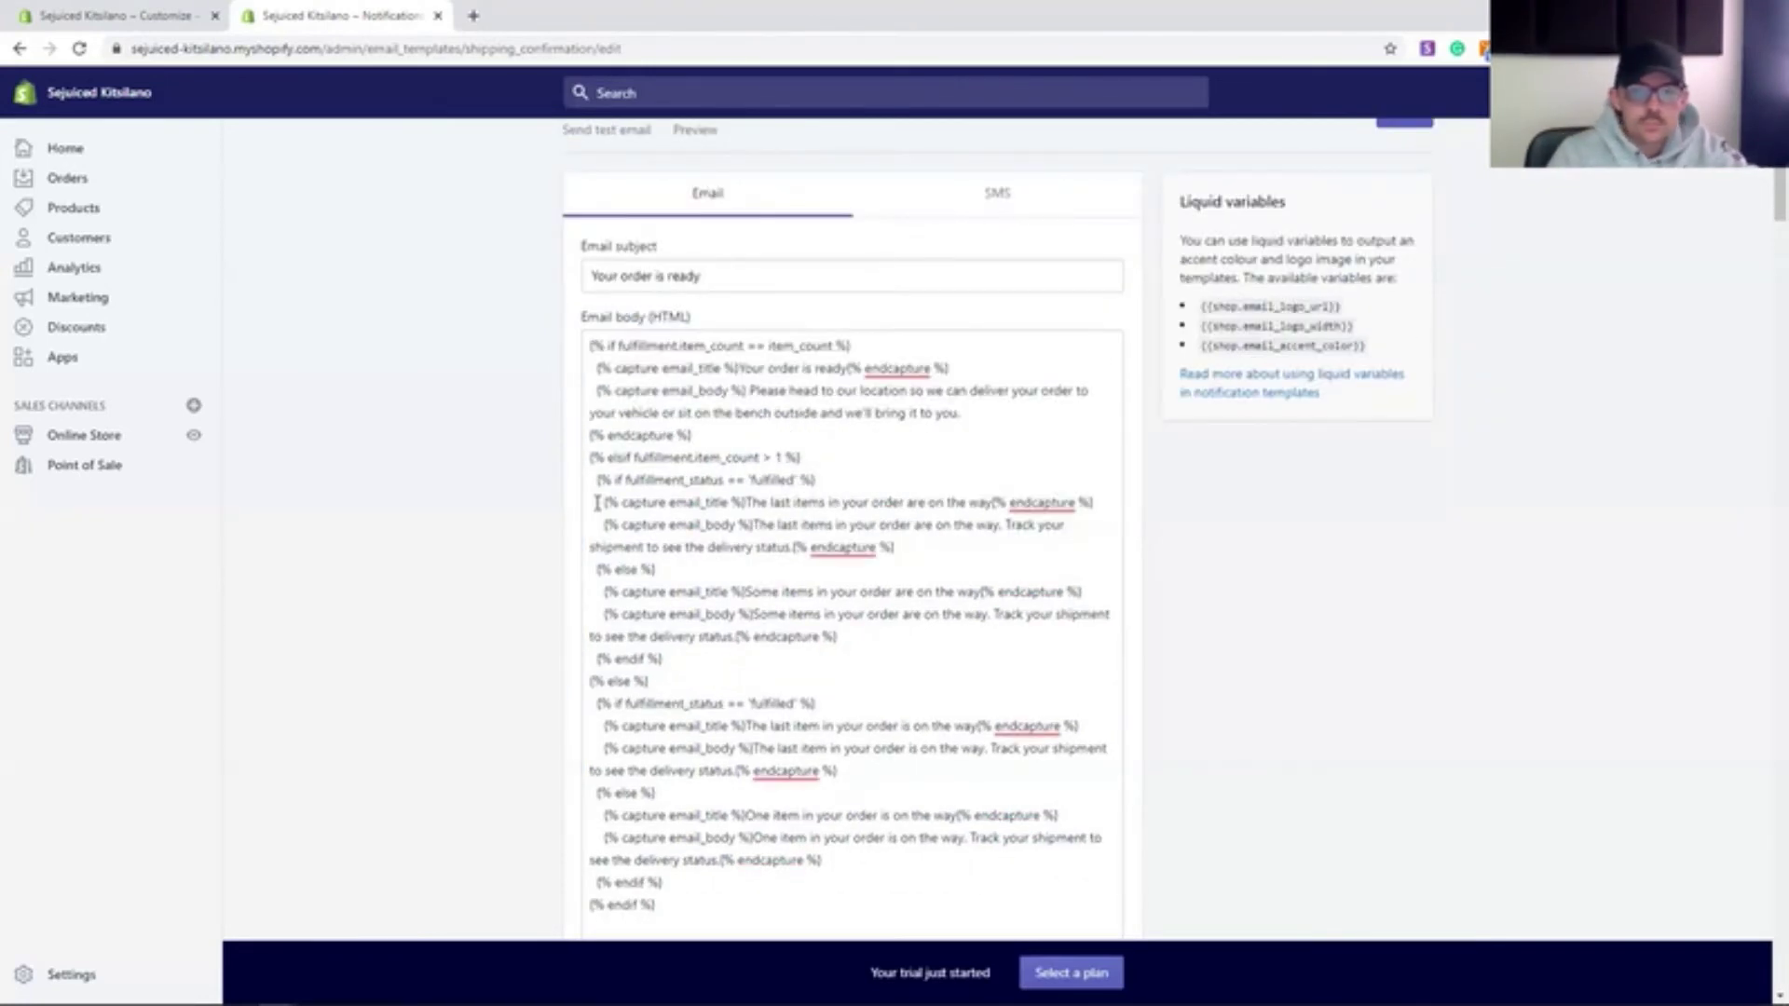
pyautogui.scroll(1, 738, 261)
pyautogui.click(695, 223)
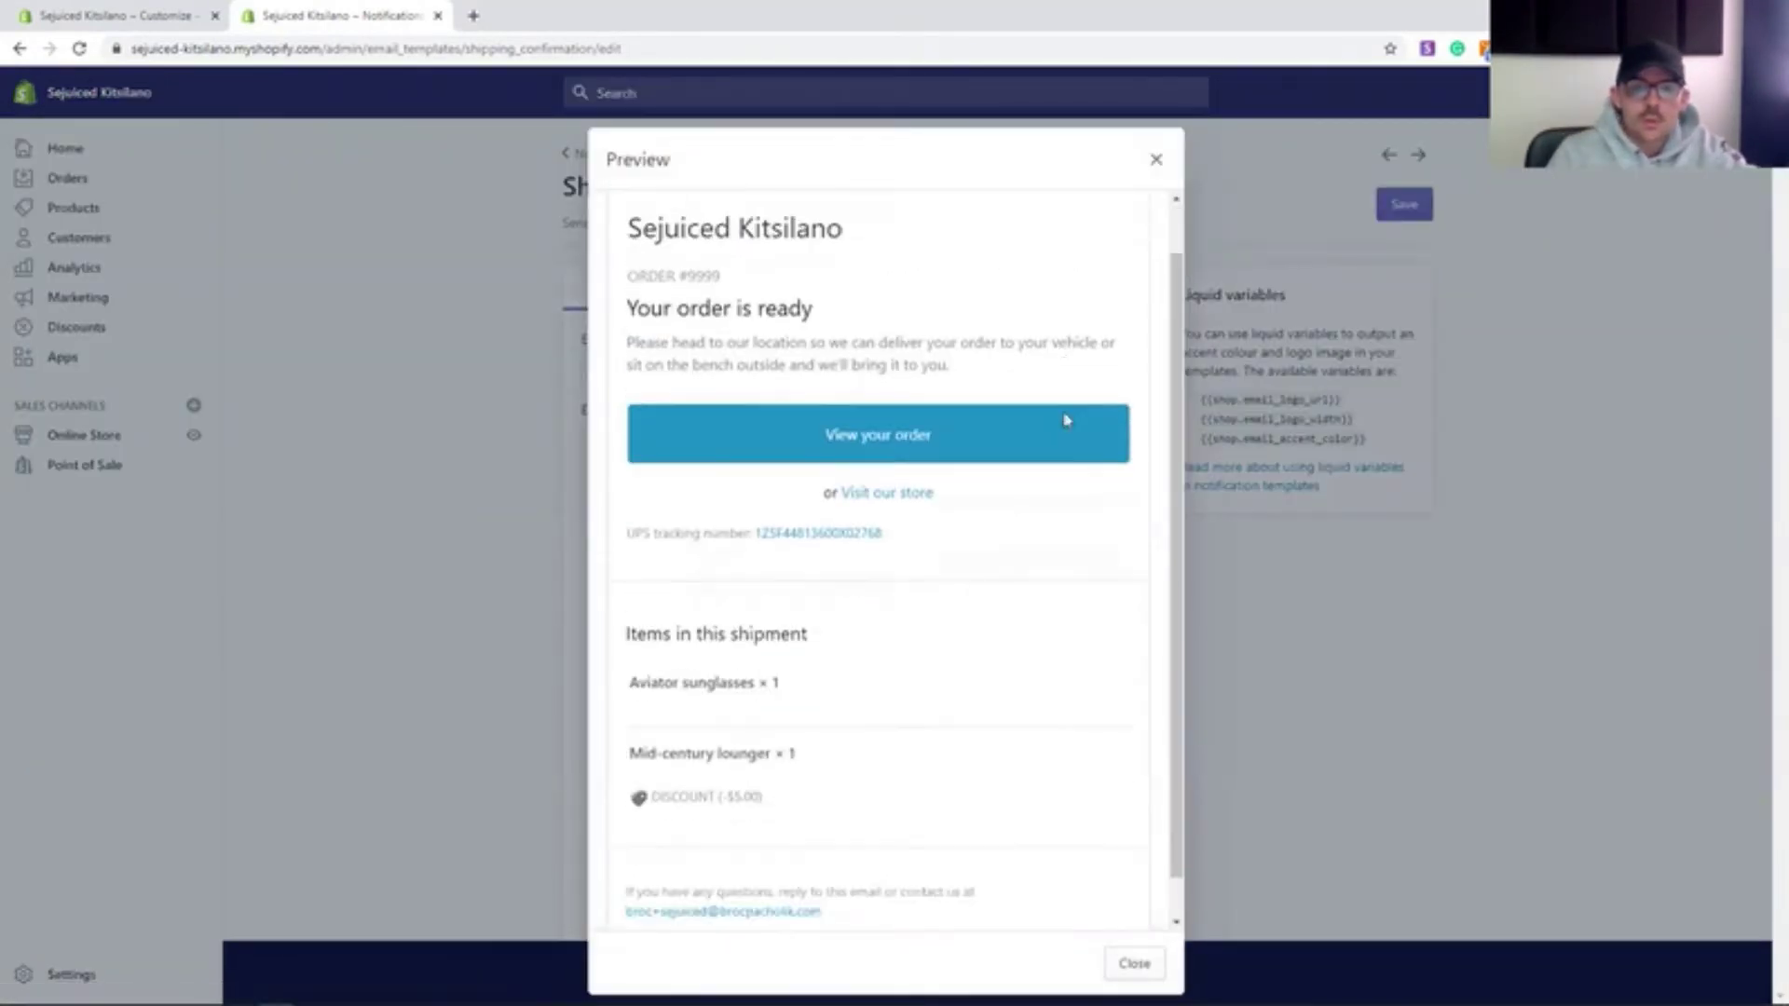
pyautogui.scroll(1, 1067, 420)
pyautogui.click(1155, 164)
# - Delete the unused One item template lines, re-preview, and save the Shipping confirmation template
pyautogui.scroll(-2, 846, 650)
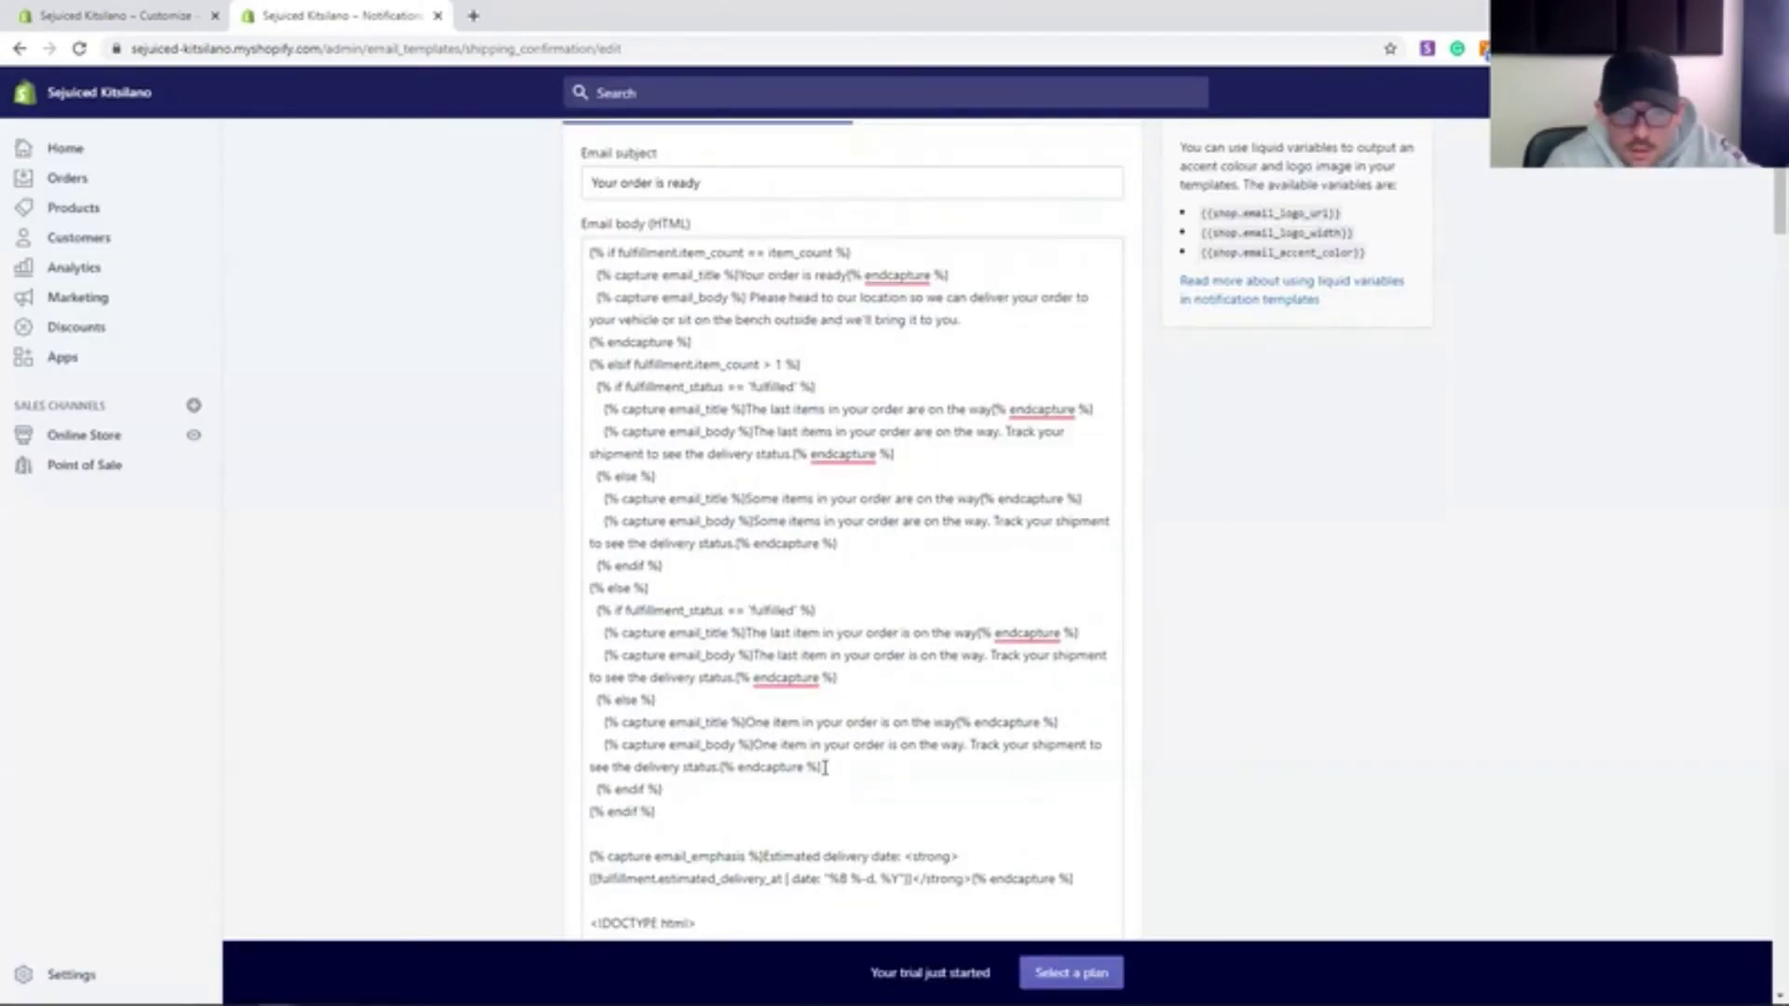
pyautogui.moveTo(830, 766); pyautogui.dragTo(579, 411)
pyautogui.press('BackSpace')
pyautogui.press('BackSpace')
pyautogui.press('BackSpace')
pyautogui.scroll(2, 683, 180)
pyautogui.click(700, 223)
pyautogui.click(1155, 164)
pyautogui.click(1015, 323)
pyautogui.click(1405, 204)
# - Check the SMS version, then view the $29, $79 and $299 plans from the Gift cards page
pyautogui.click(1025, 296)
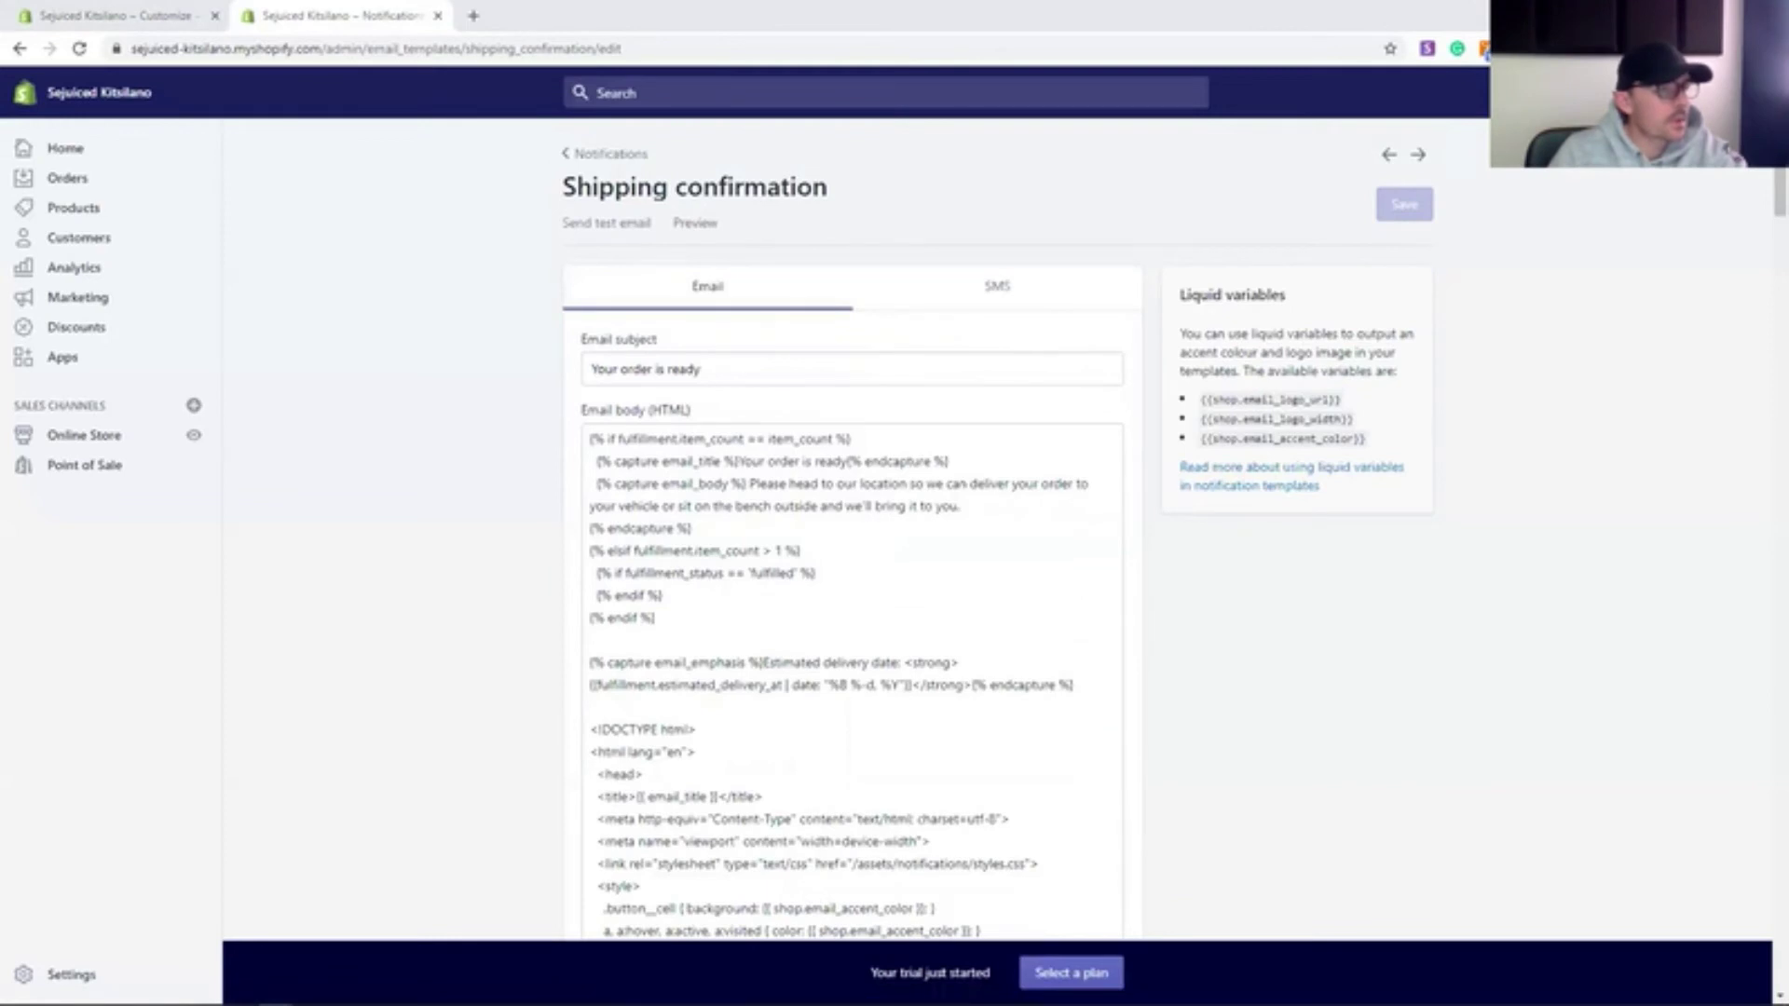
pyautogui.scroll(-3, 1329, 792)
pyautogui.click(74, 208)
pyautogui.click(76, 341)
pyautogui.click(665, 324)
pyautogui.scroll(-3, 598, 535)
pyautogui.scroll(-2, 597, 537)
pyautogui.scroll(5, 574, 435)
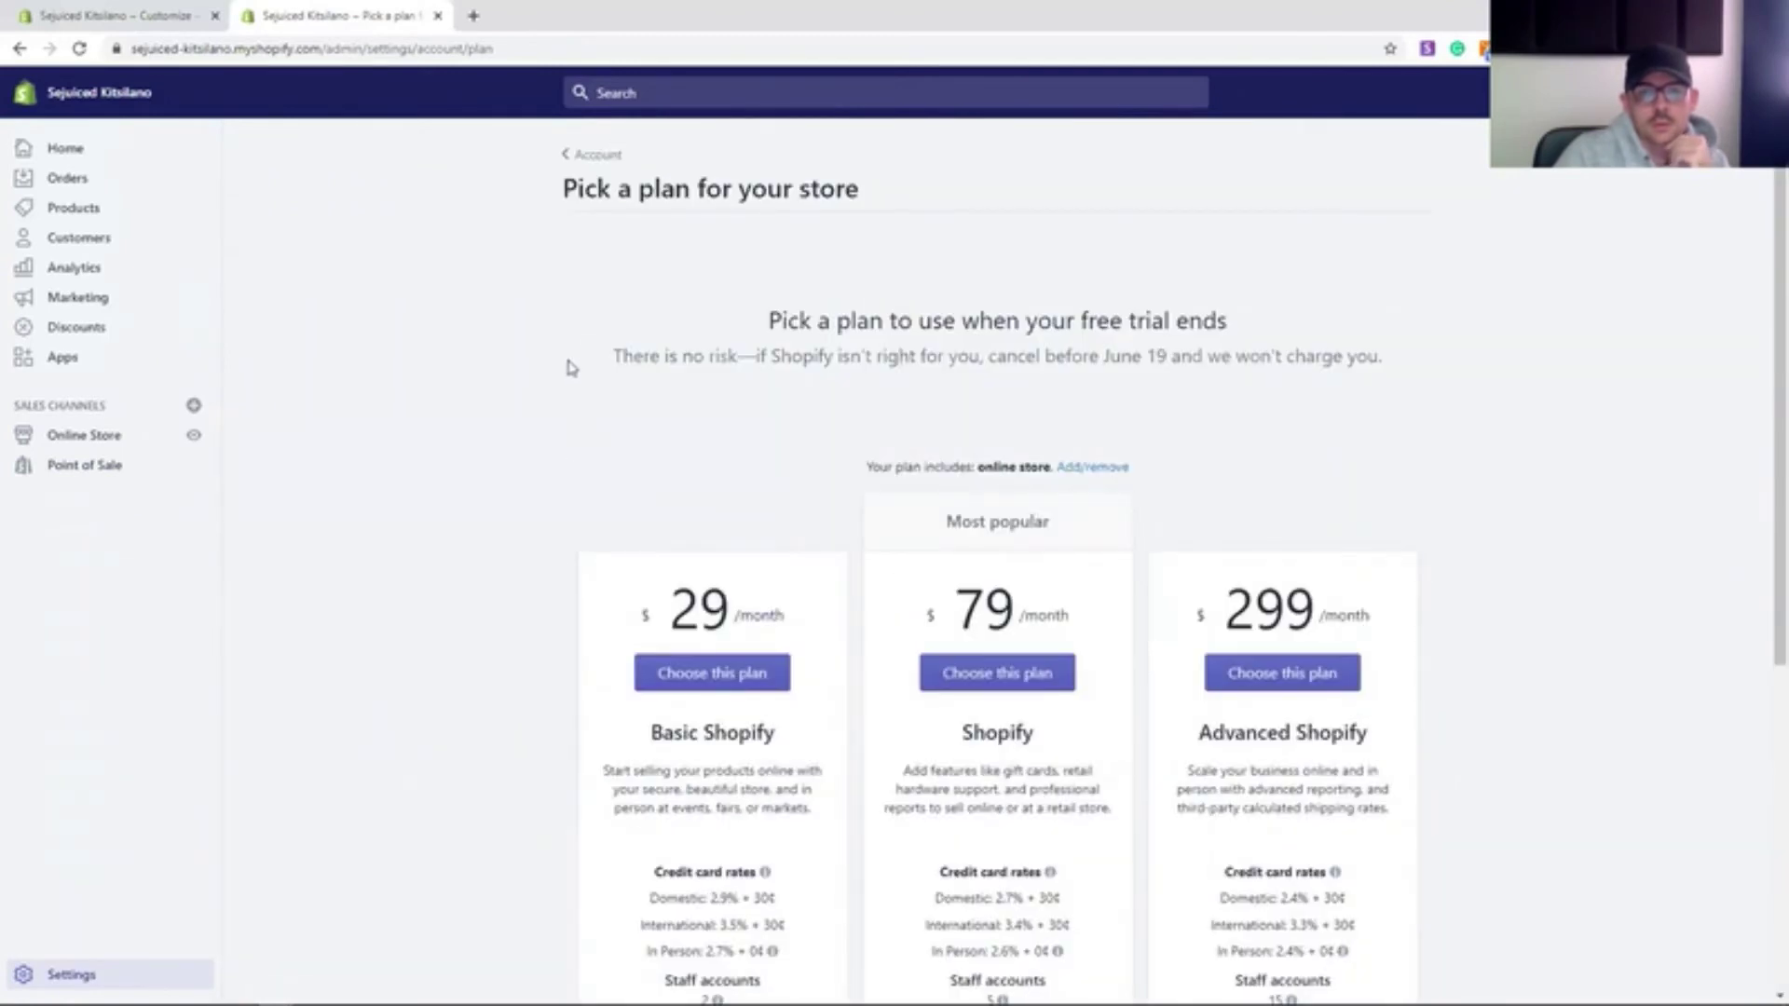
# - Back out to Plan and permissions and General settings, then view the live storefront from Online Store
pyautogui.click(594, 154)
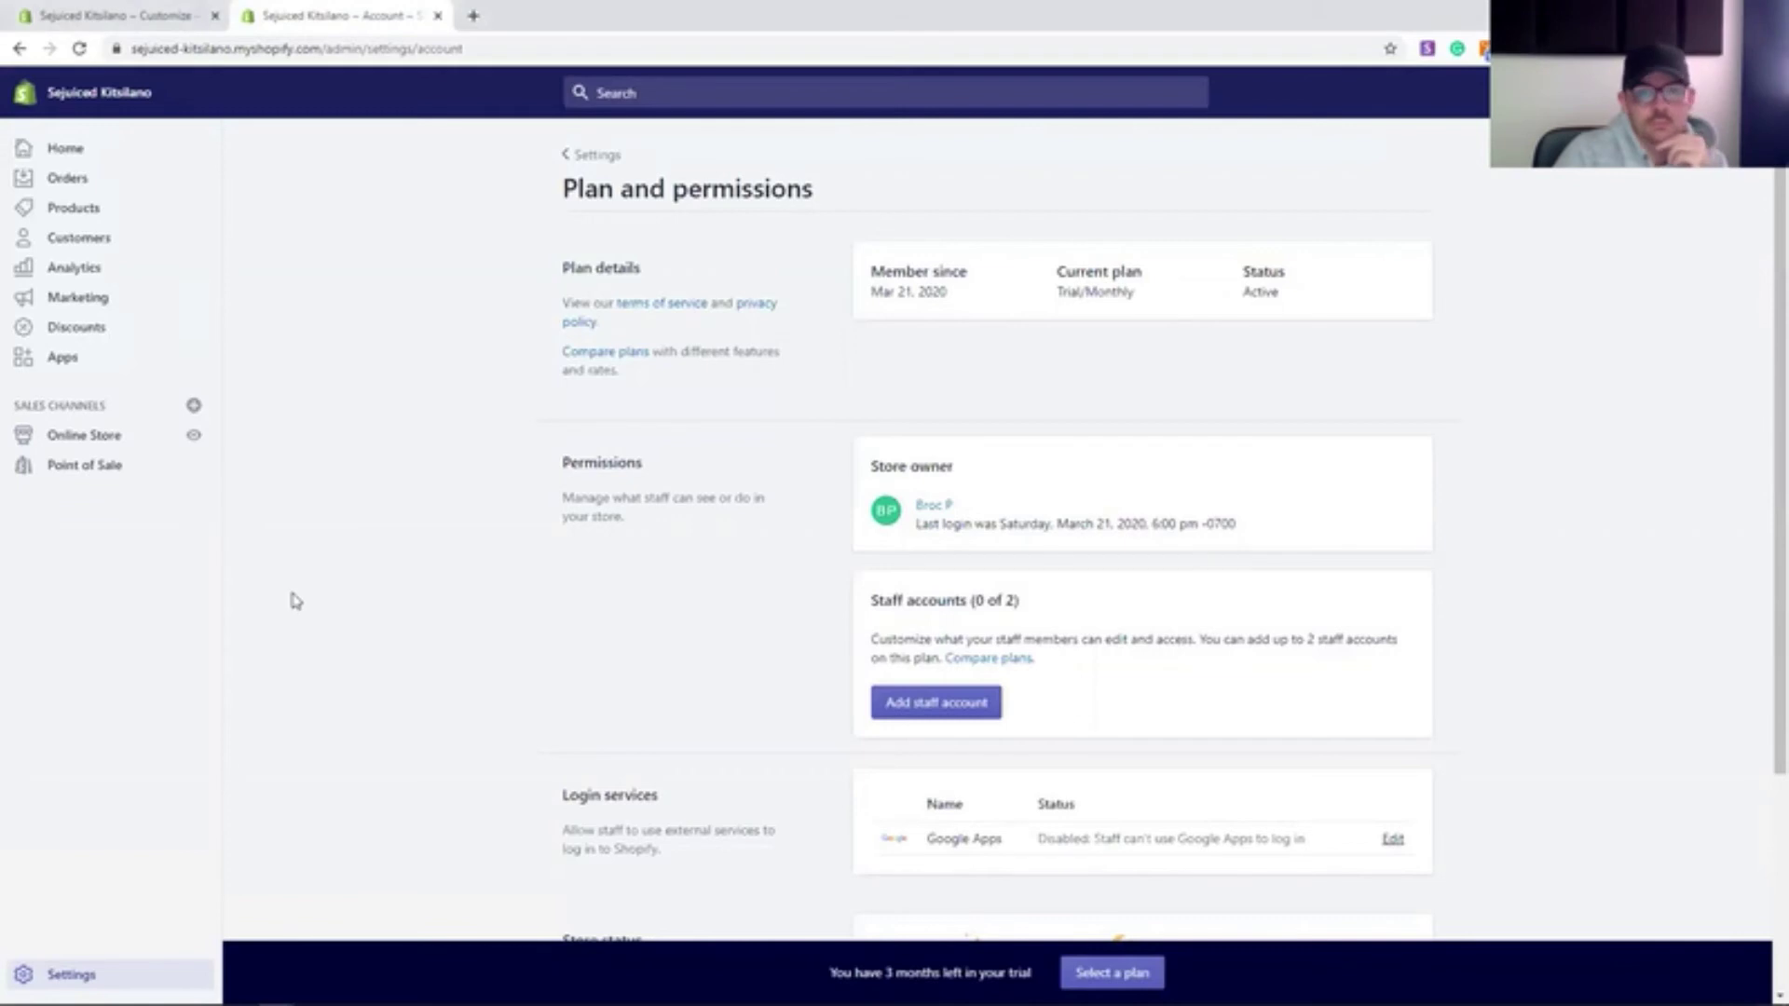
pyautogui.click(71, 973)
pyautogui.click(616, 275)
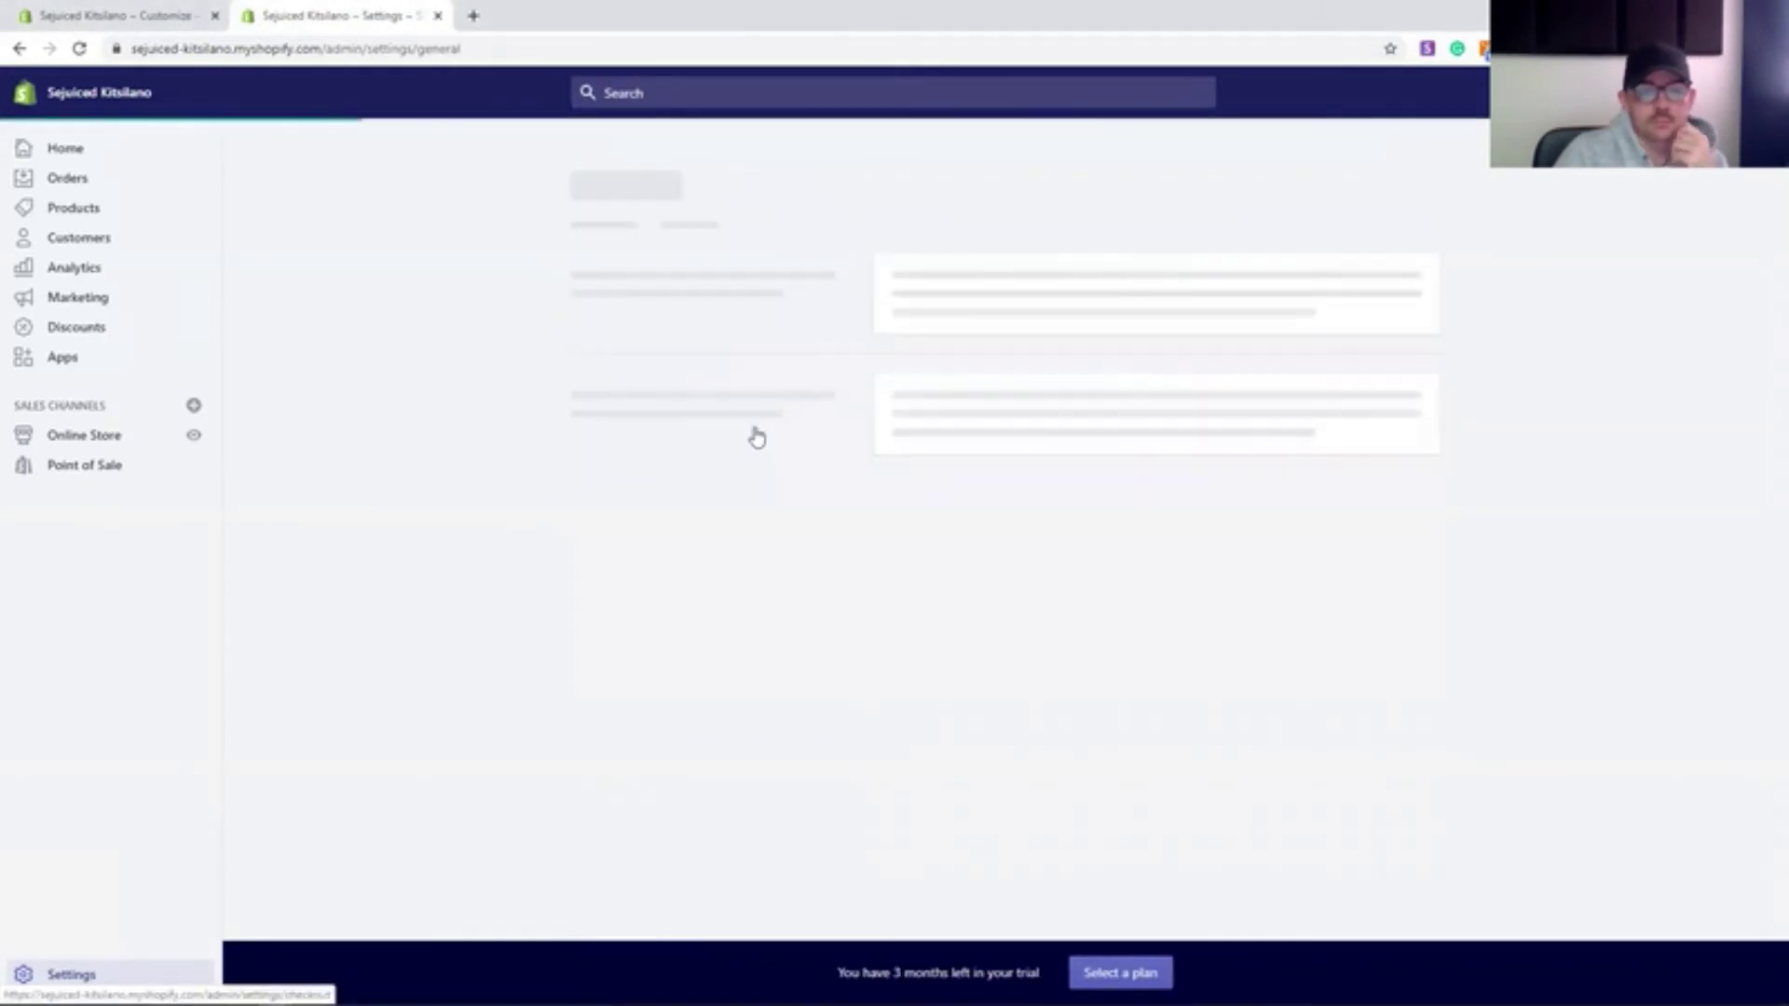
pyautogui.click(67, 150)
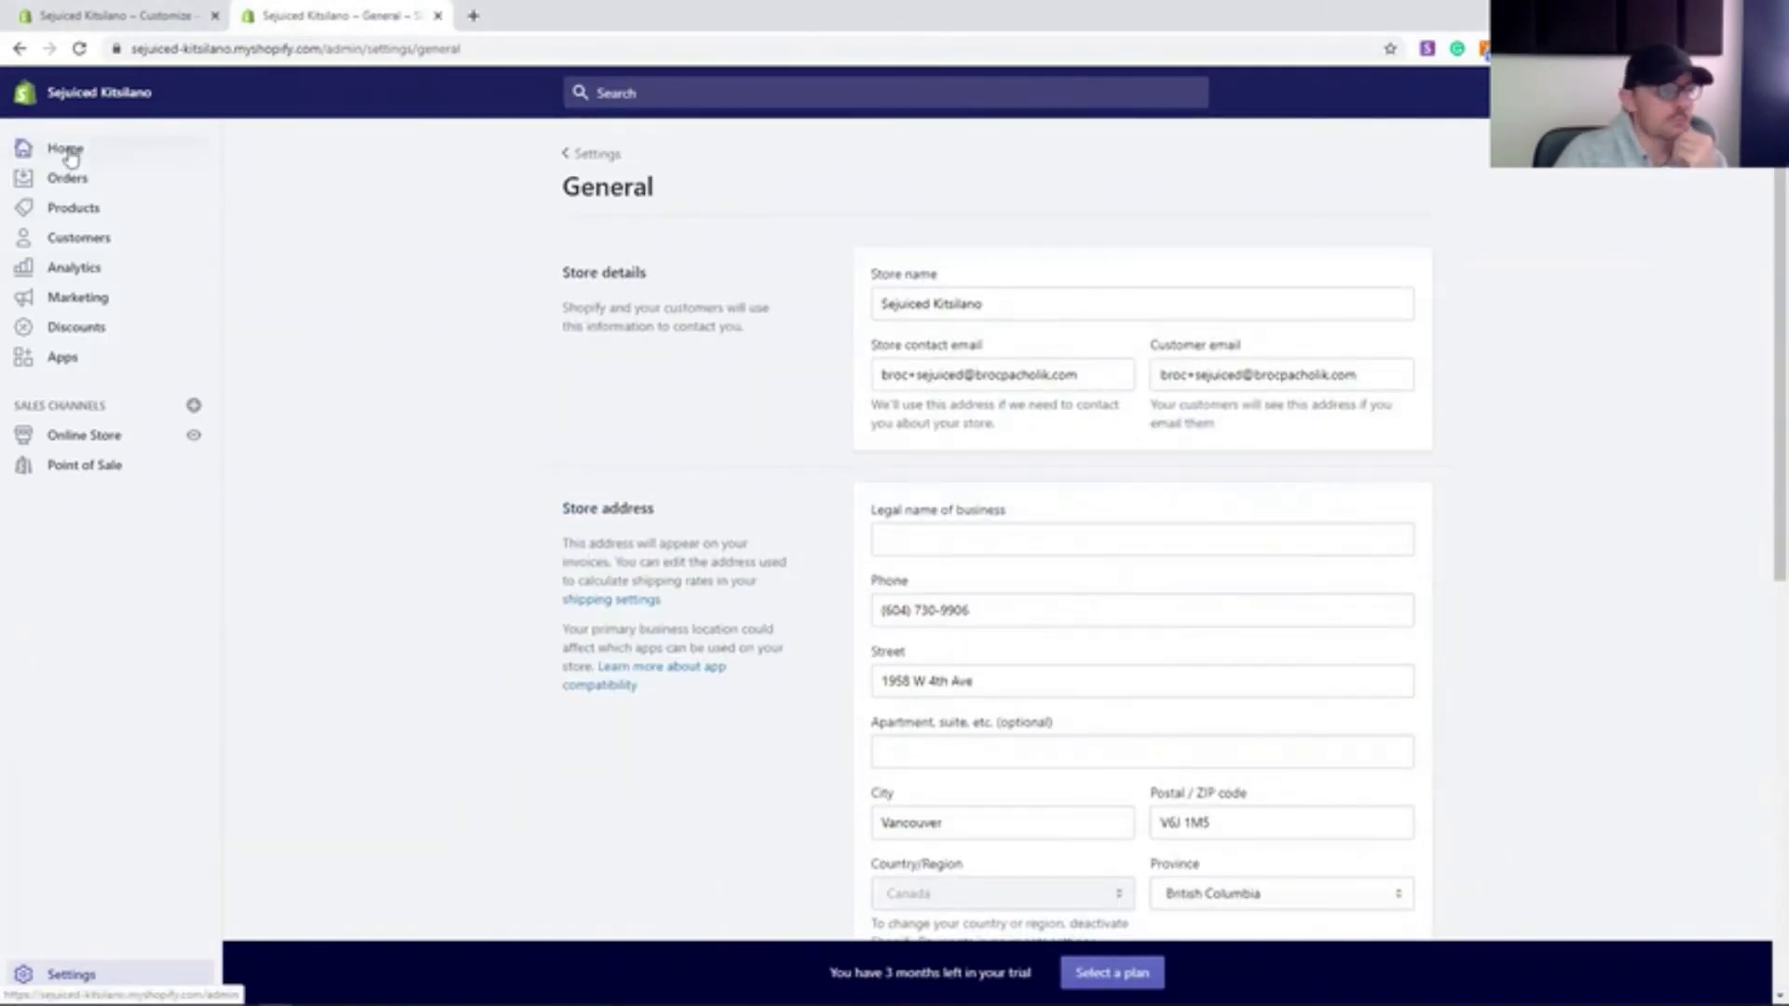
pyautogui.scroll(-7, 699, 531)
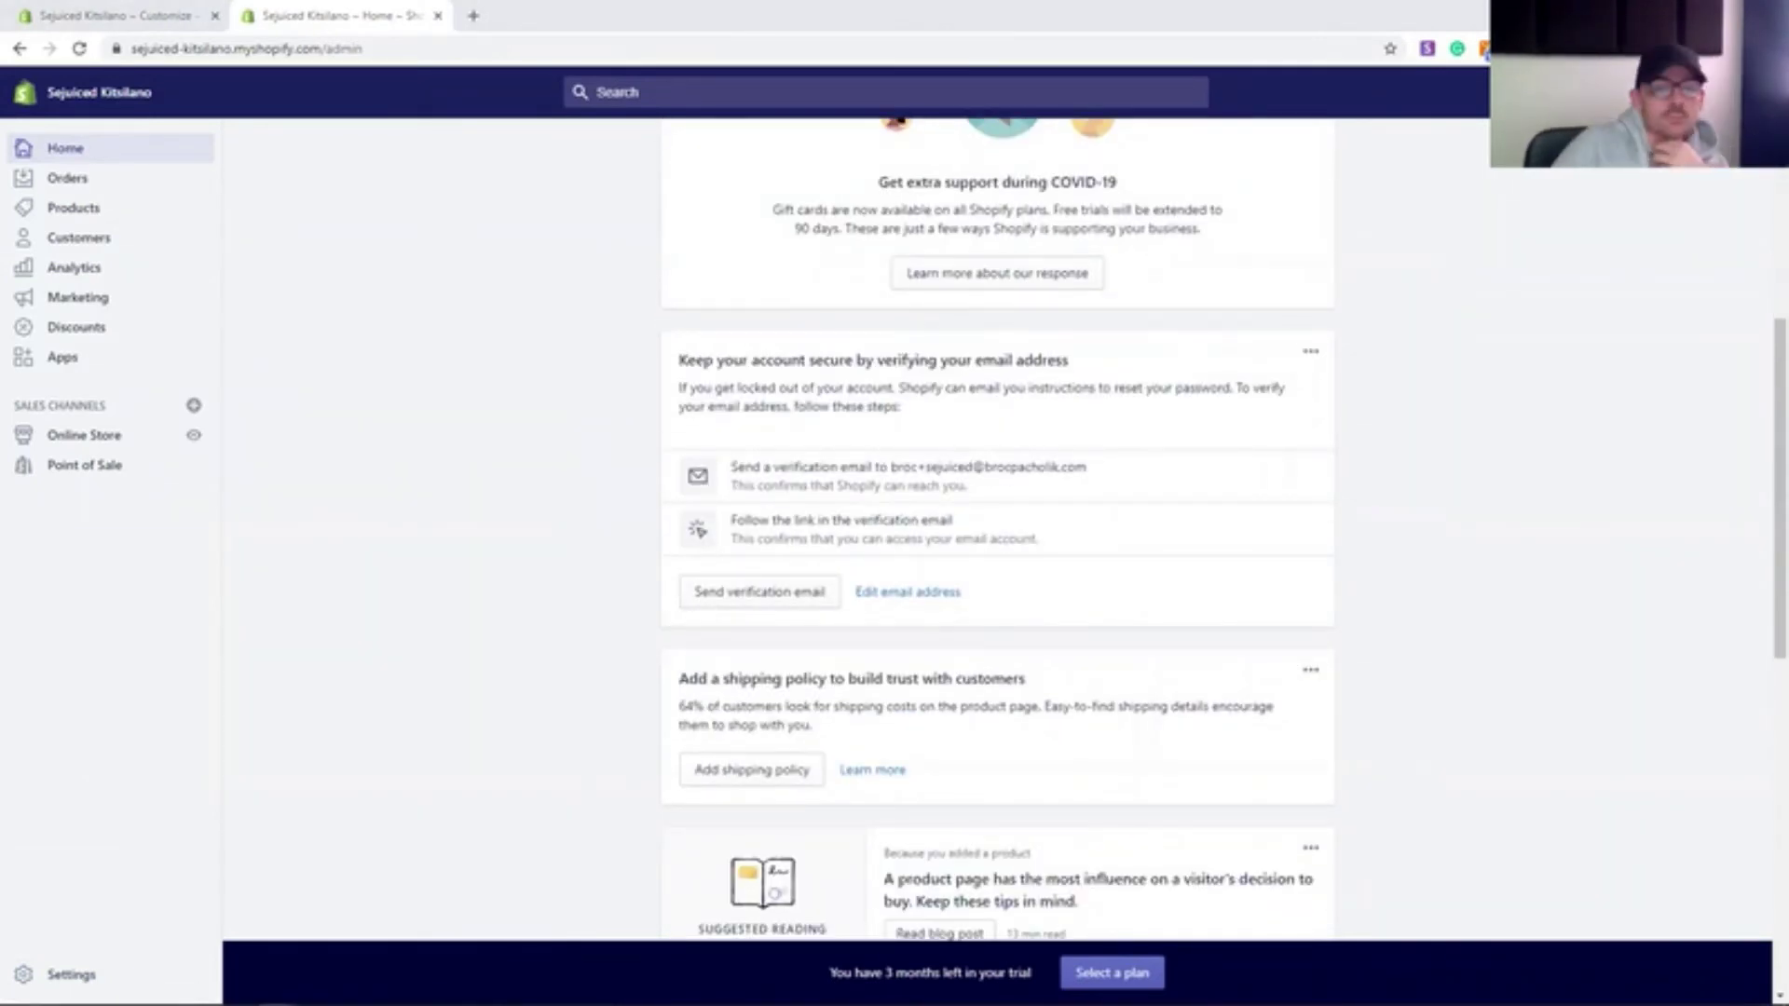
pyautogui.scroll(-9, 485, 570)
pyautogui.scroll(13, 485, 571)
pyautogui.click(84, 436)
pyautogui.click(193, 437)
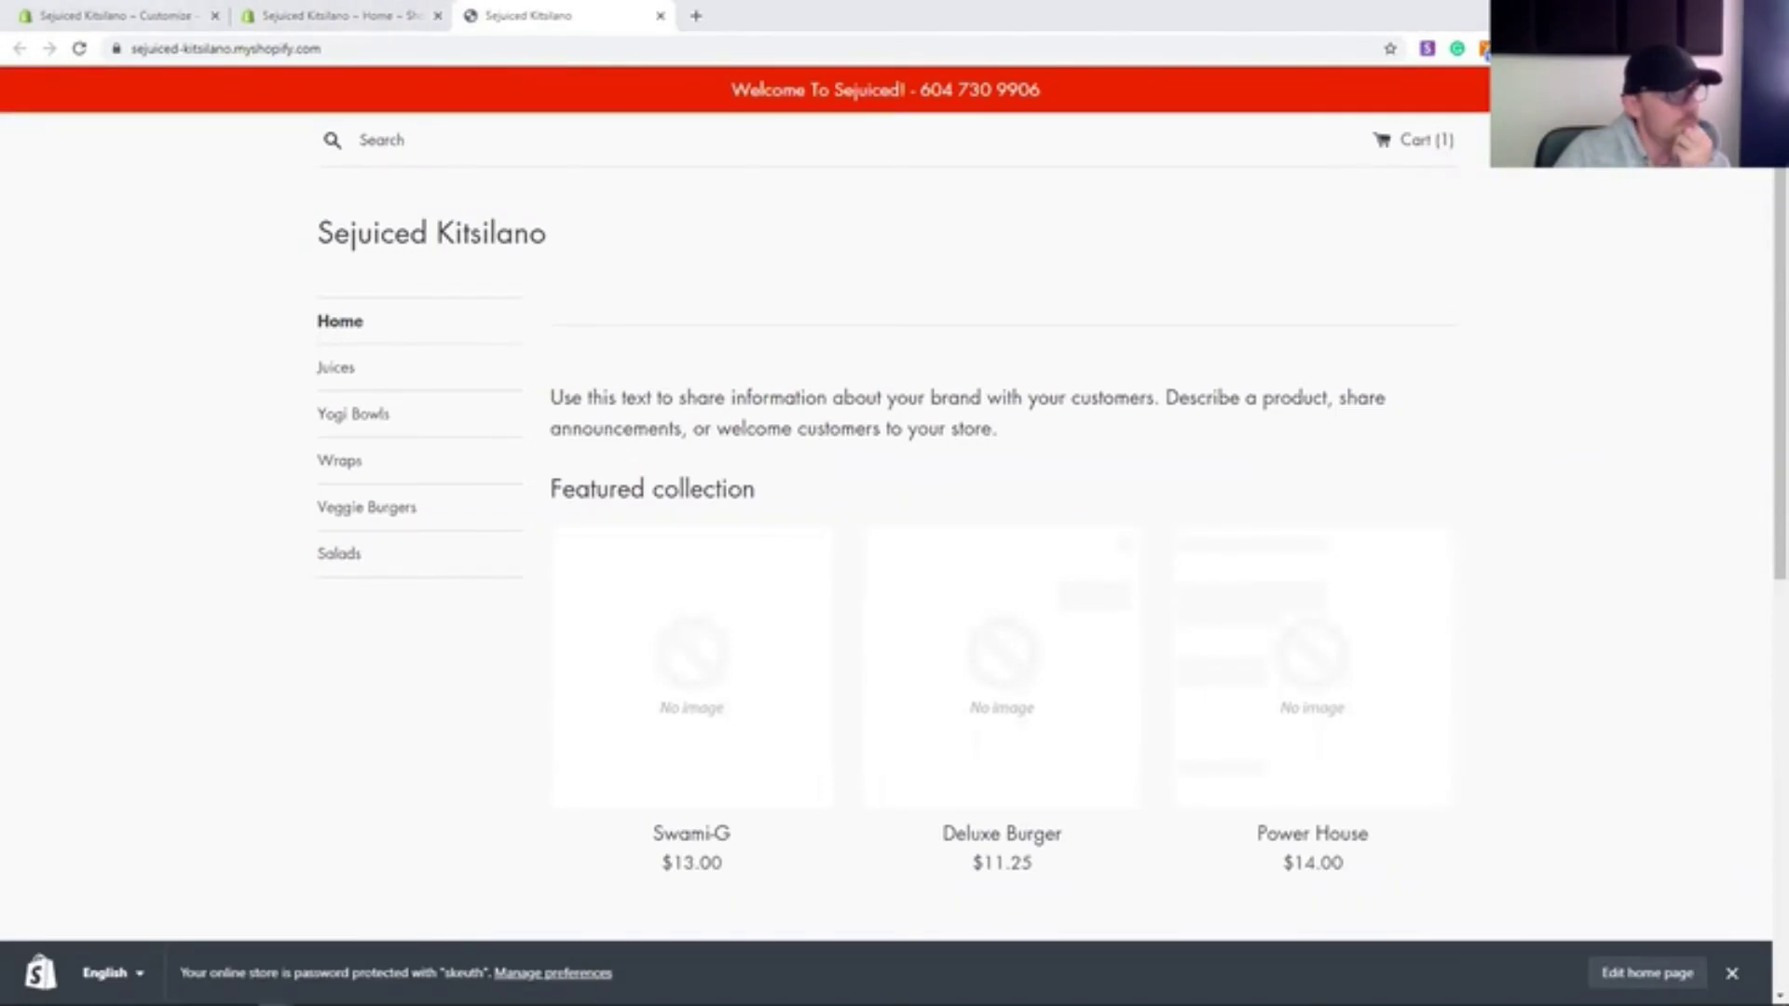
# - Scroll through the live storefront and launch the screen snipping app
pyautogui.scroll(-8, 303, 656)
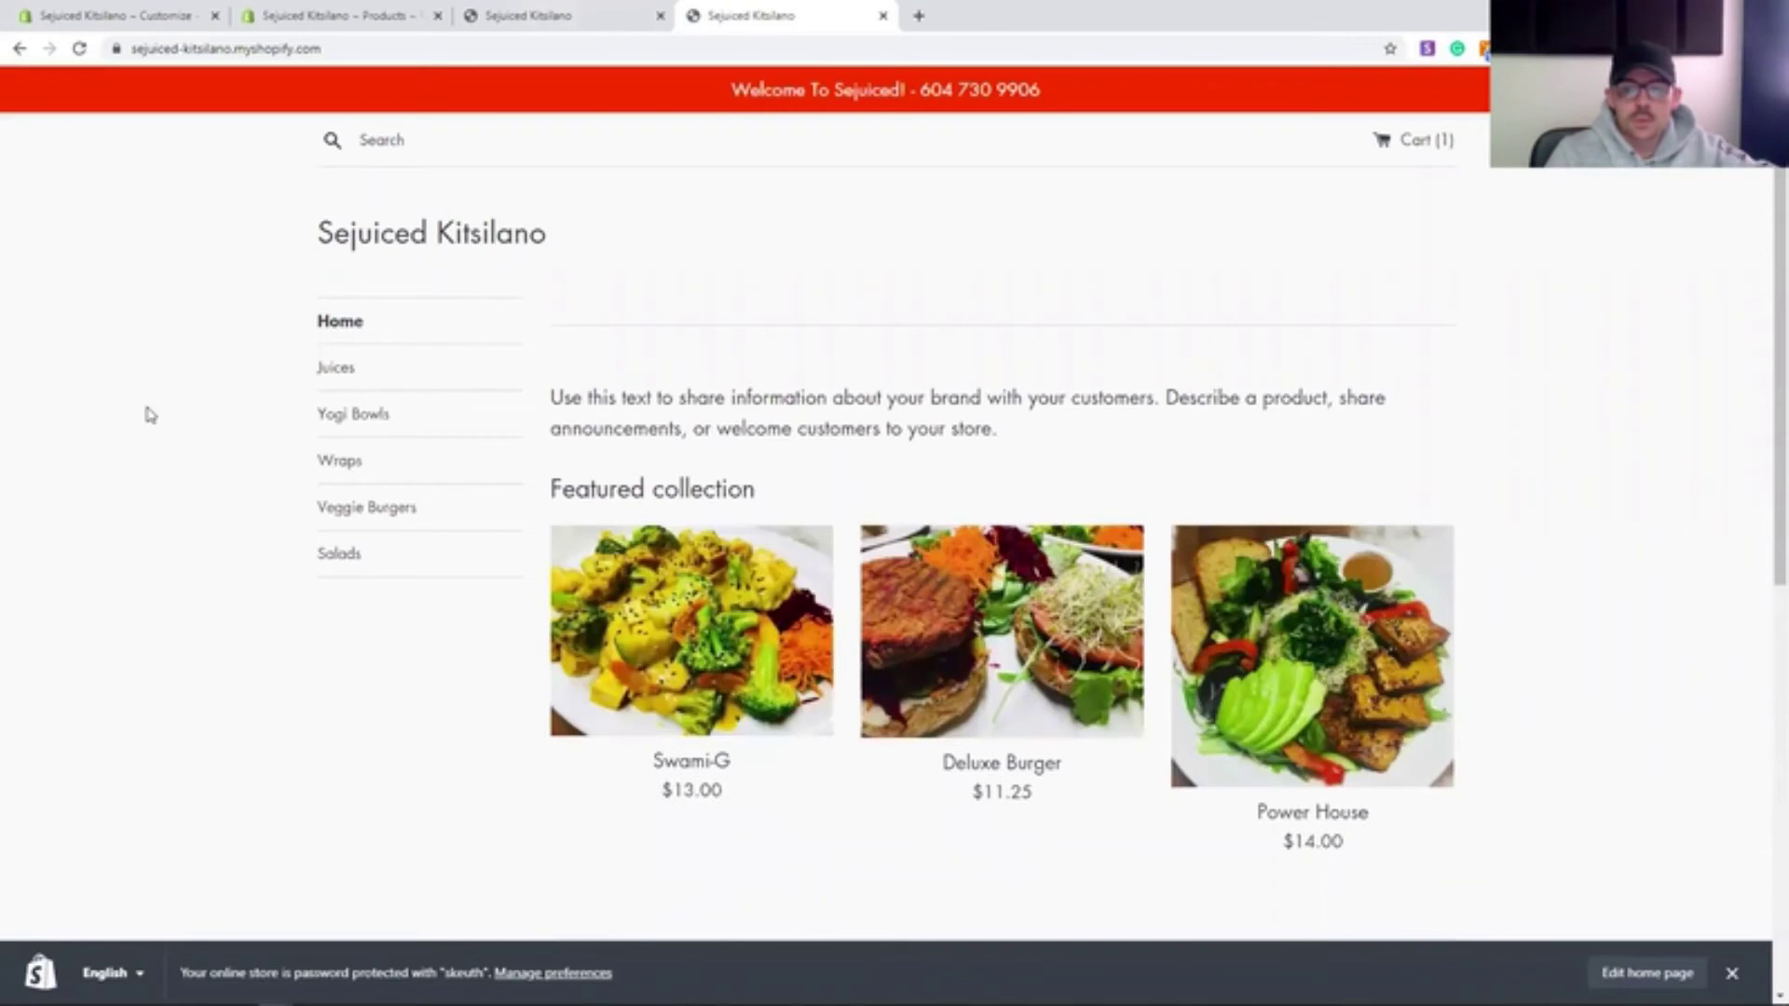
pyautogui.scroll(-1, 147, 411)
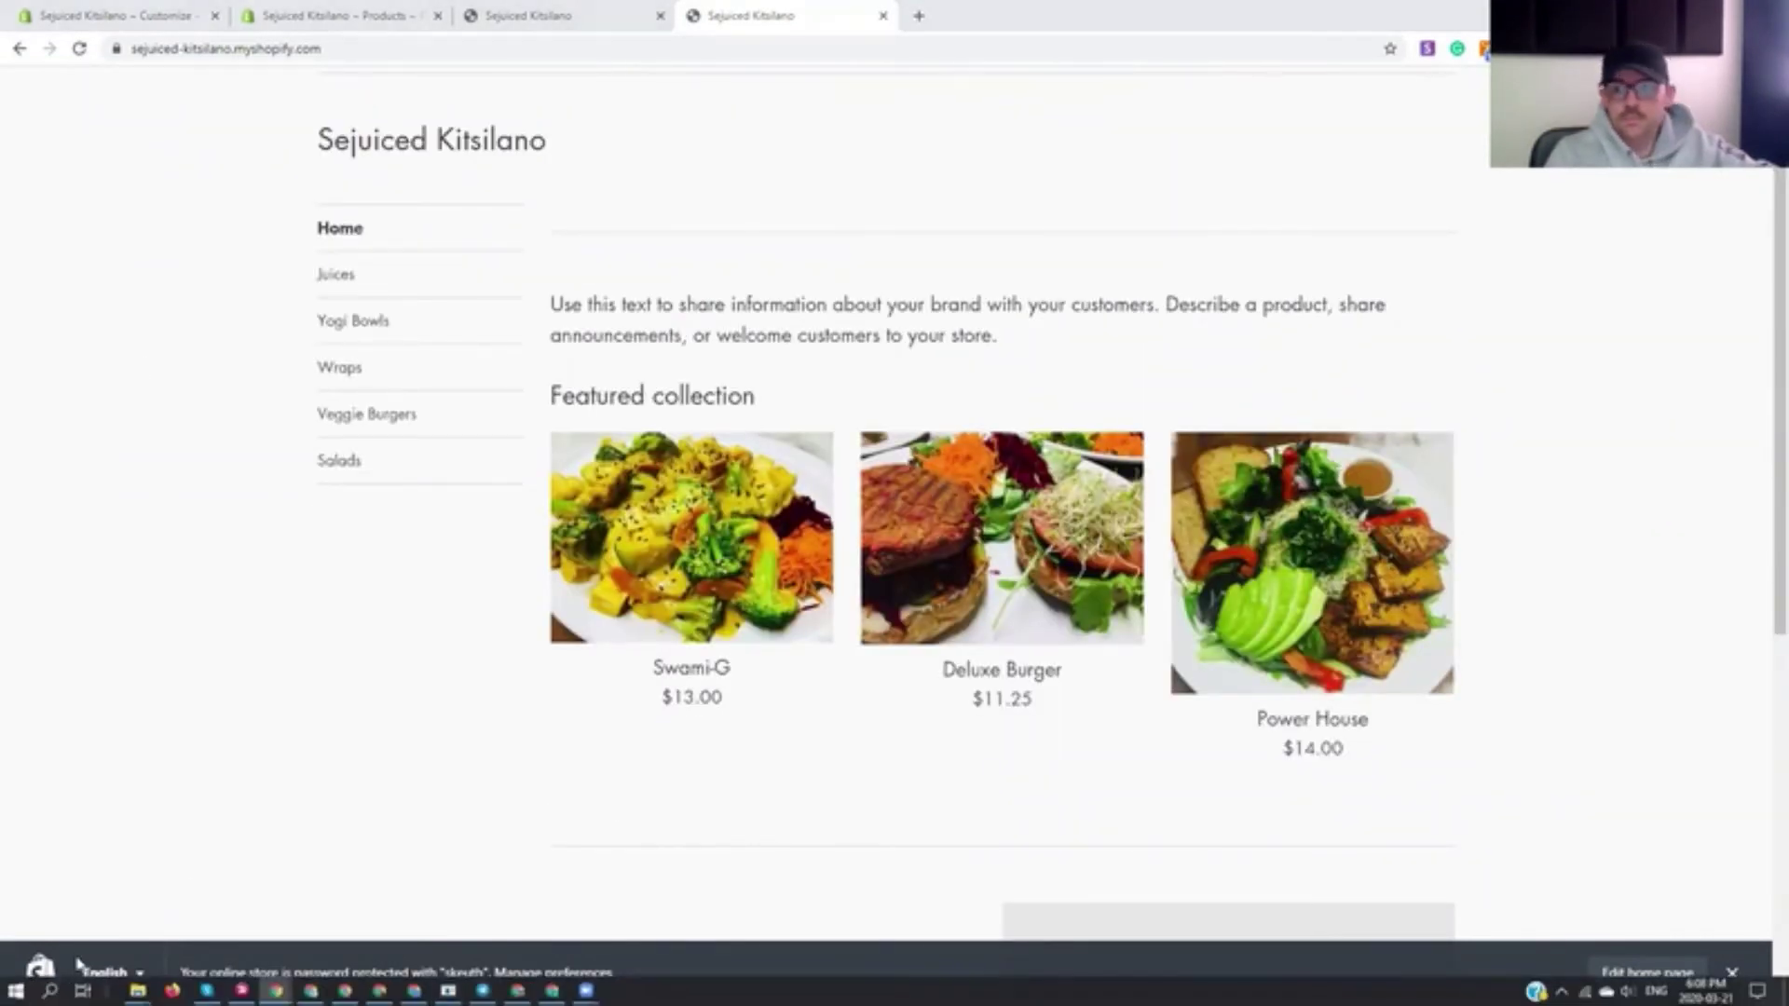
pyautogui.press('super+s')
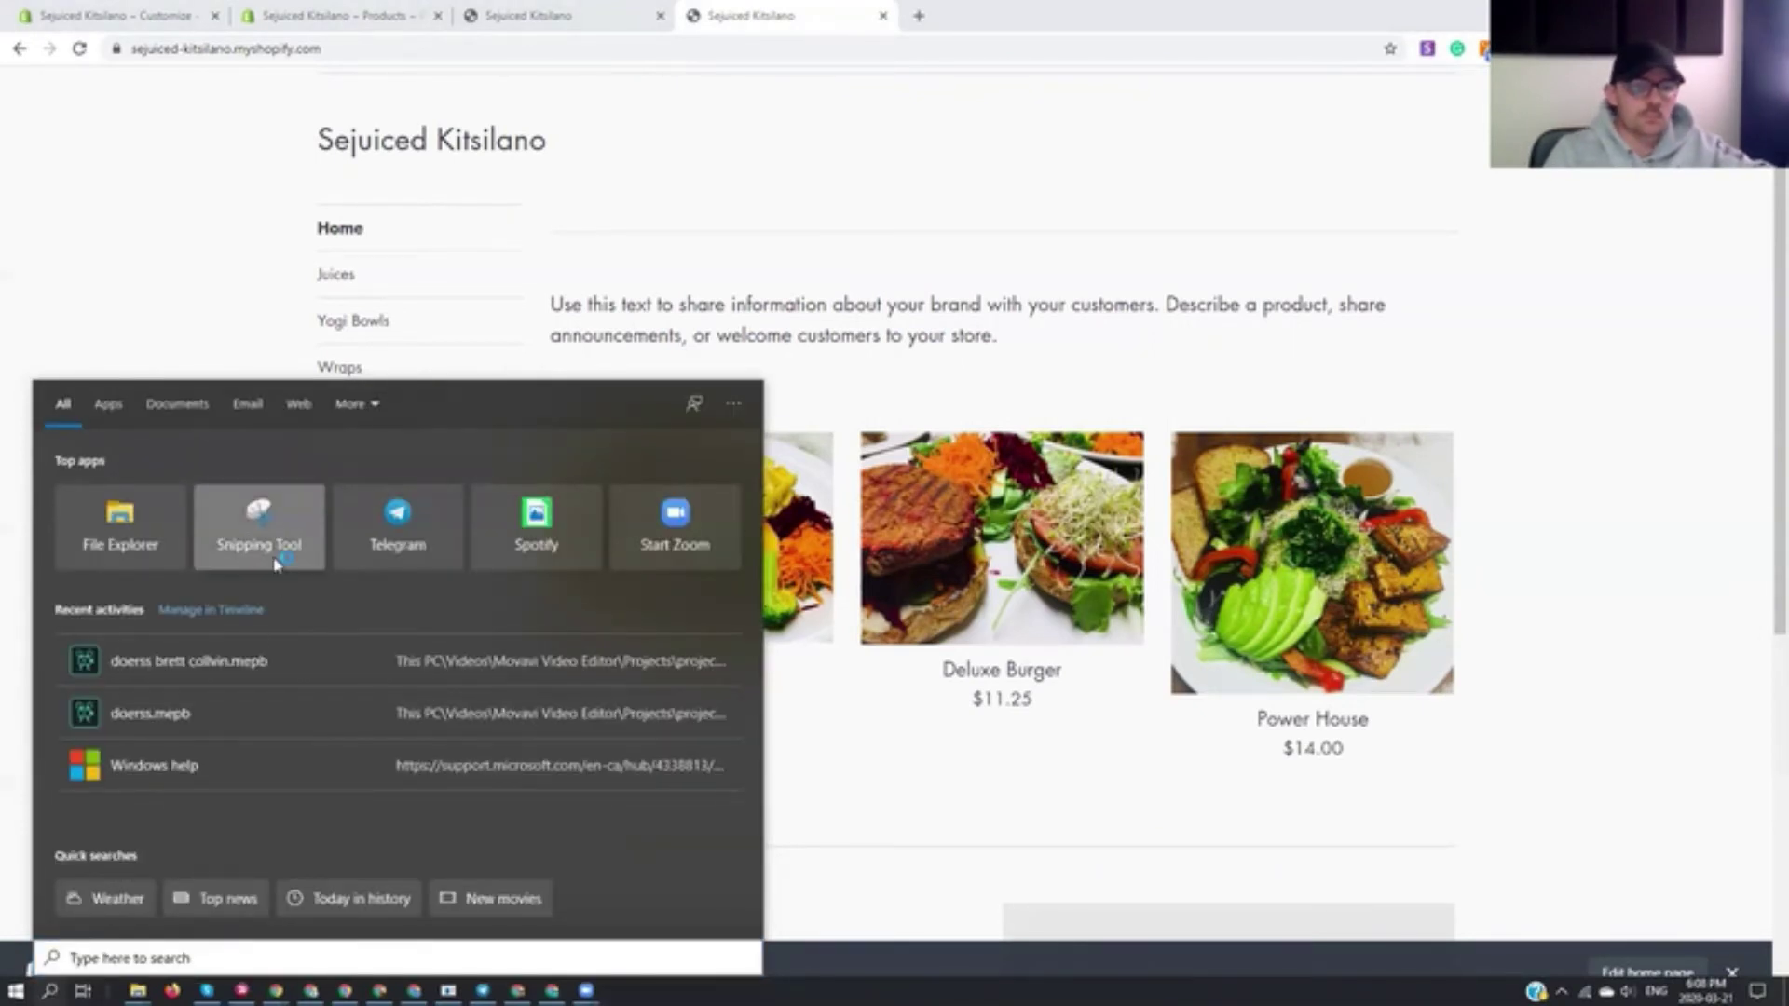
pyautogui.click(259, 526)
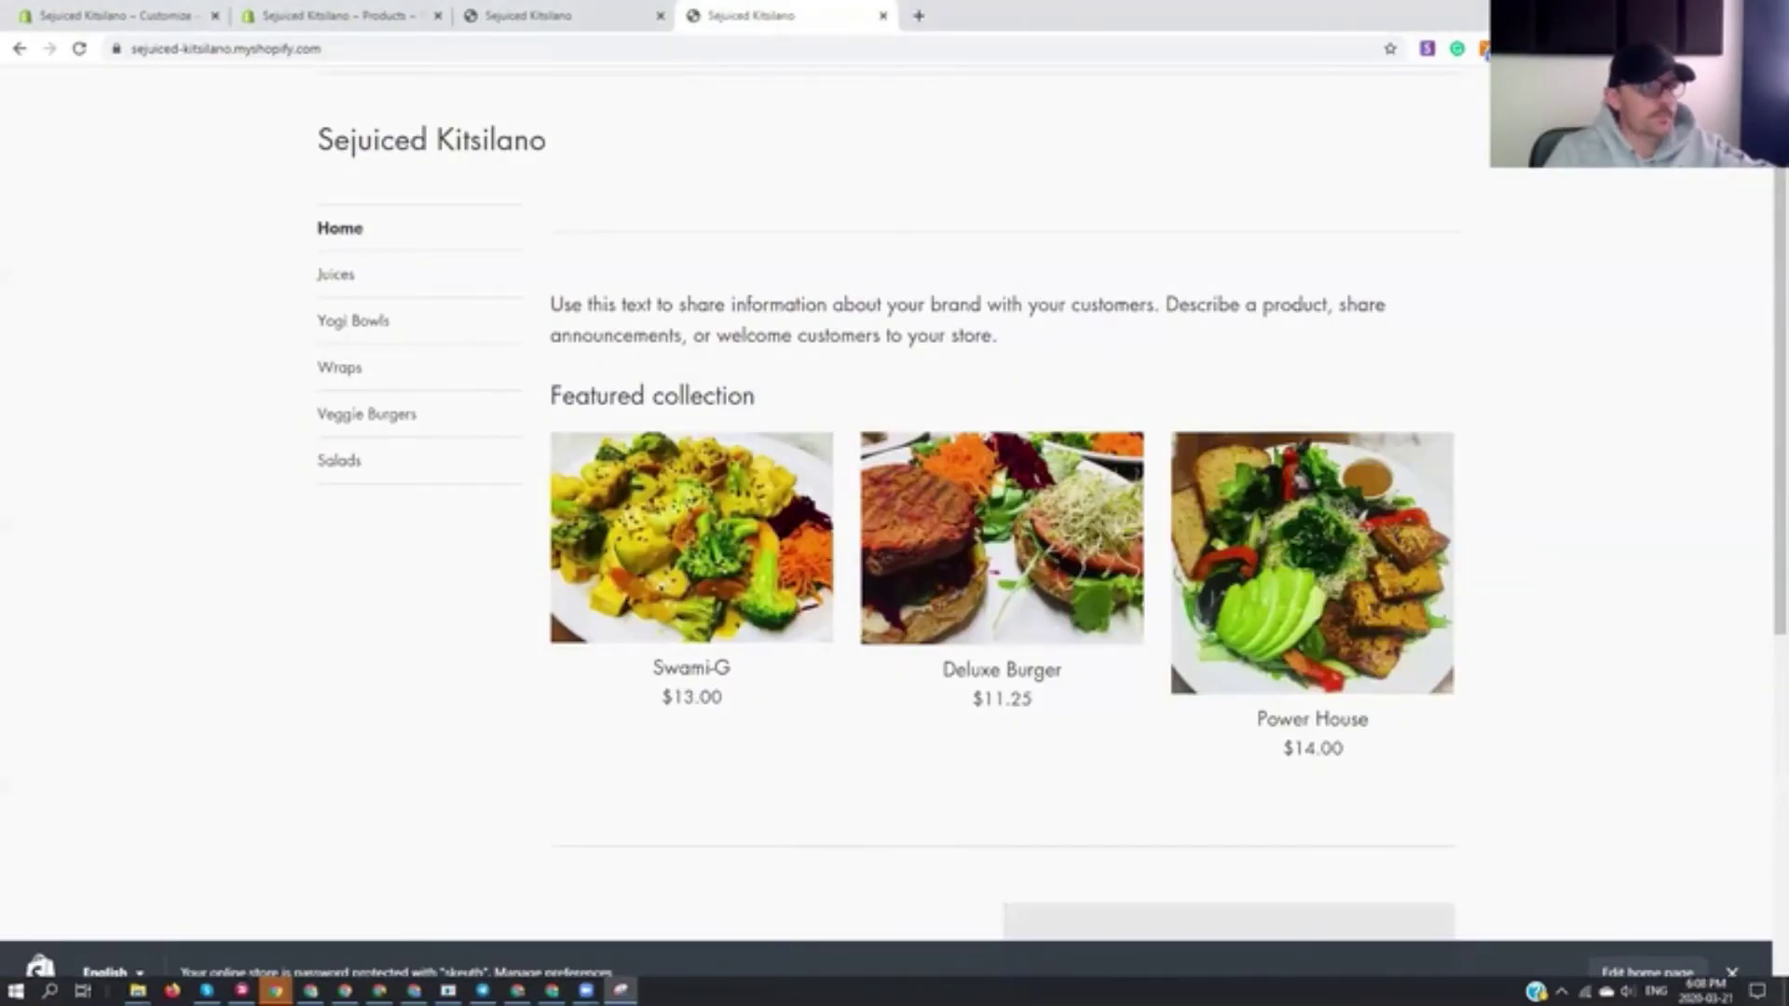
# - Delete the Power House product photo and upload the first recent image as its replacement
pyautogui.click(346, 16)
pyautogui.scroll(-20, 432, 587)
pyautogui.click(411, 161)
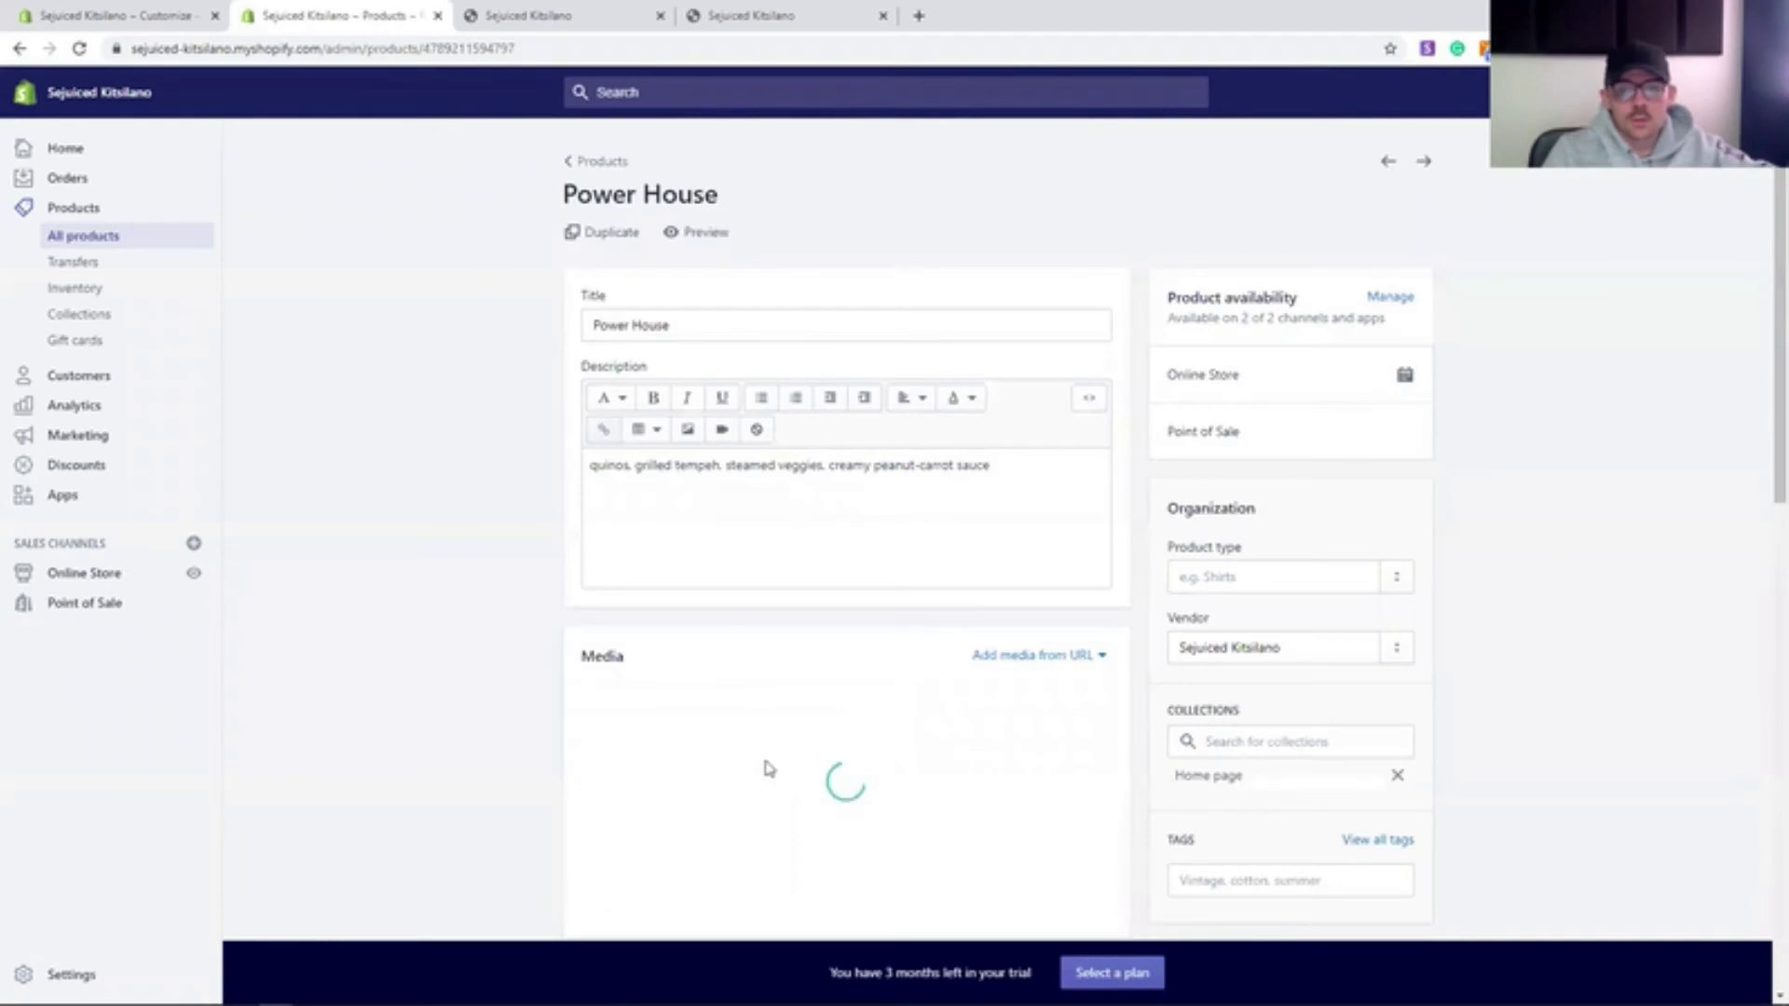
pyautogui.scroll(-3, 768, 769)
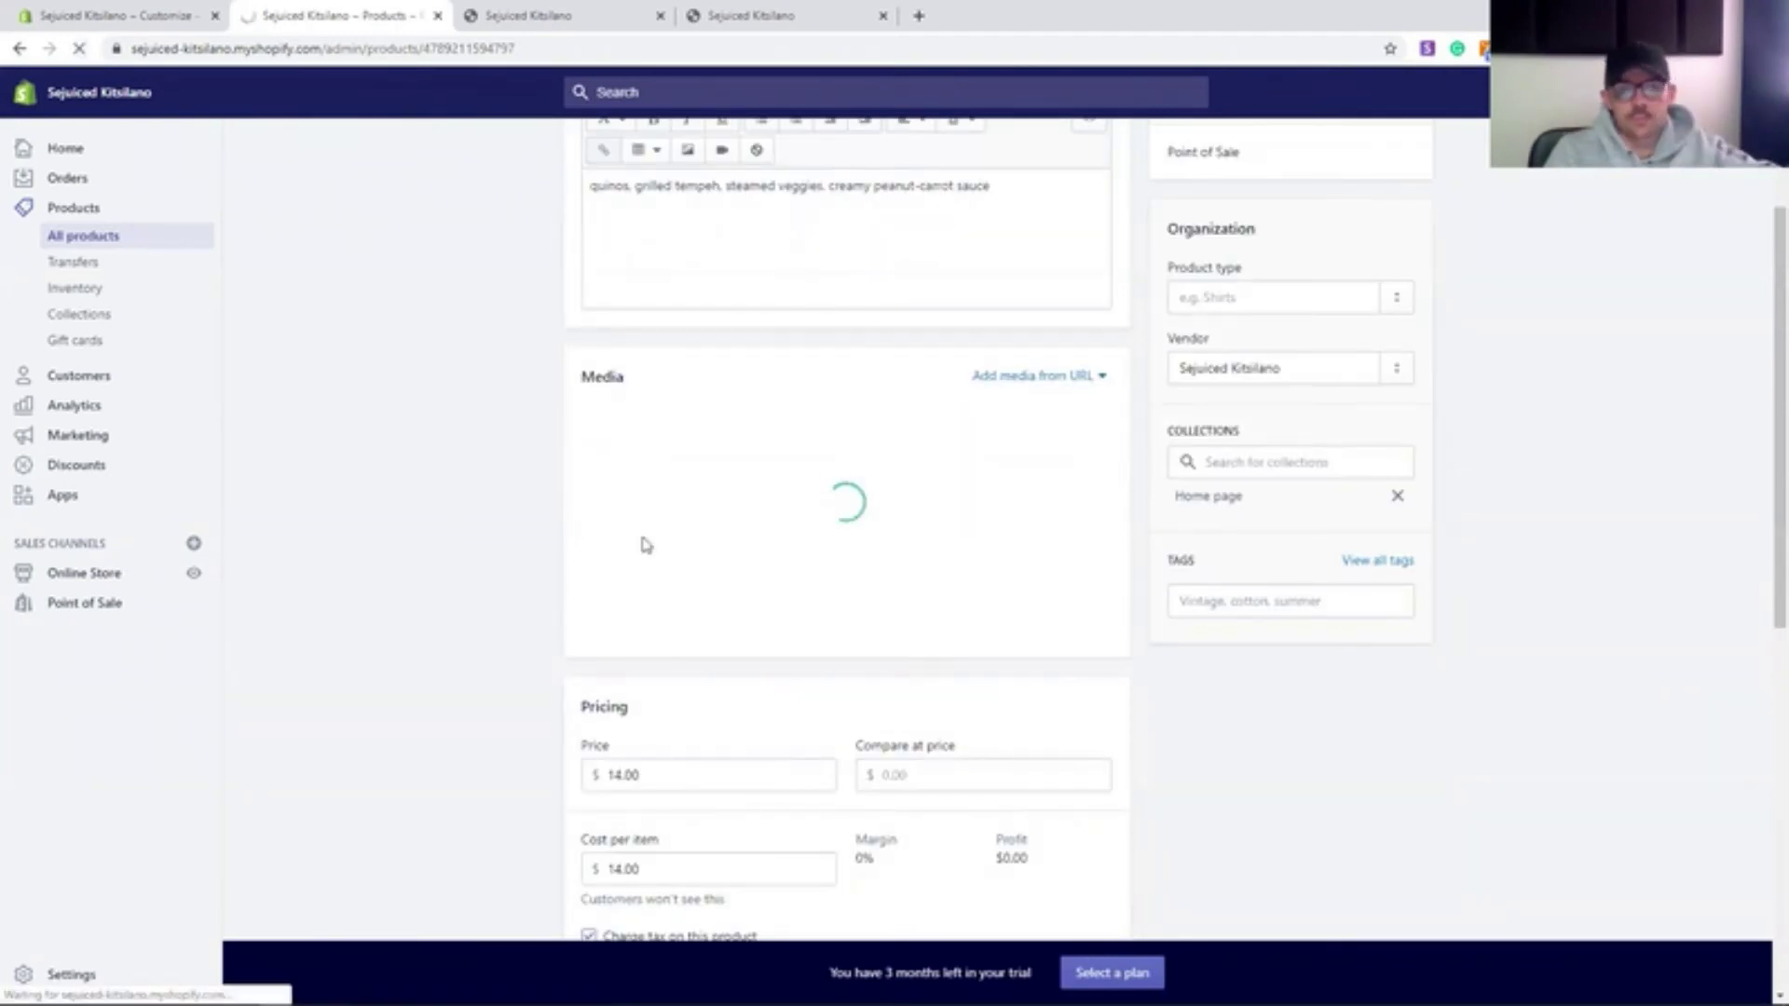
pyautogui.click(595, 423)
pyautogui.click(1071, 371)
pyautogui.click(1127, 600)
pyautogui.click(870, 569)
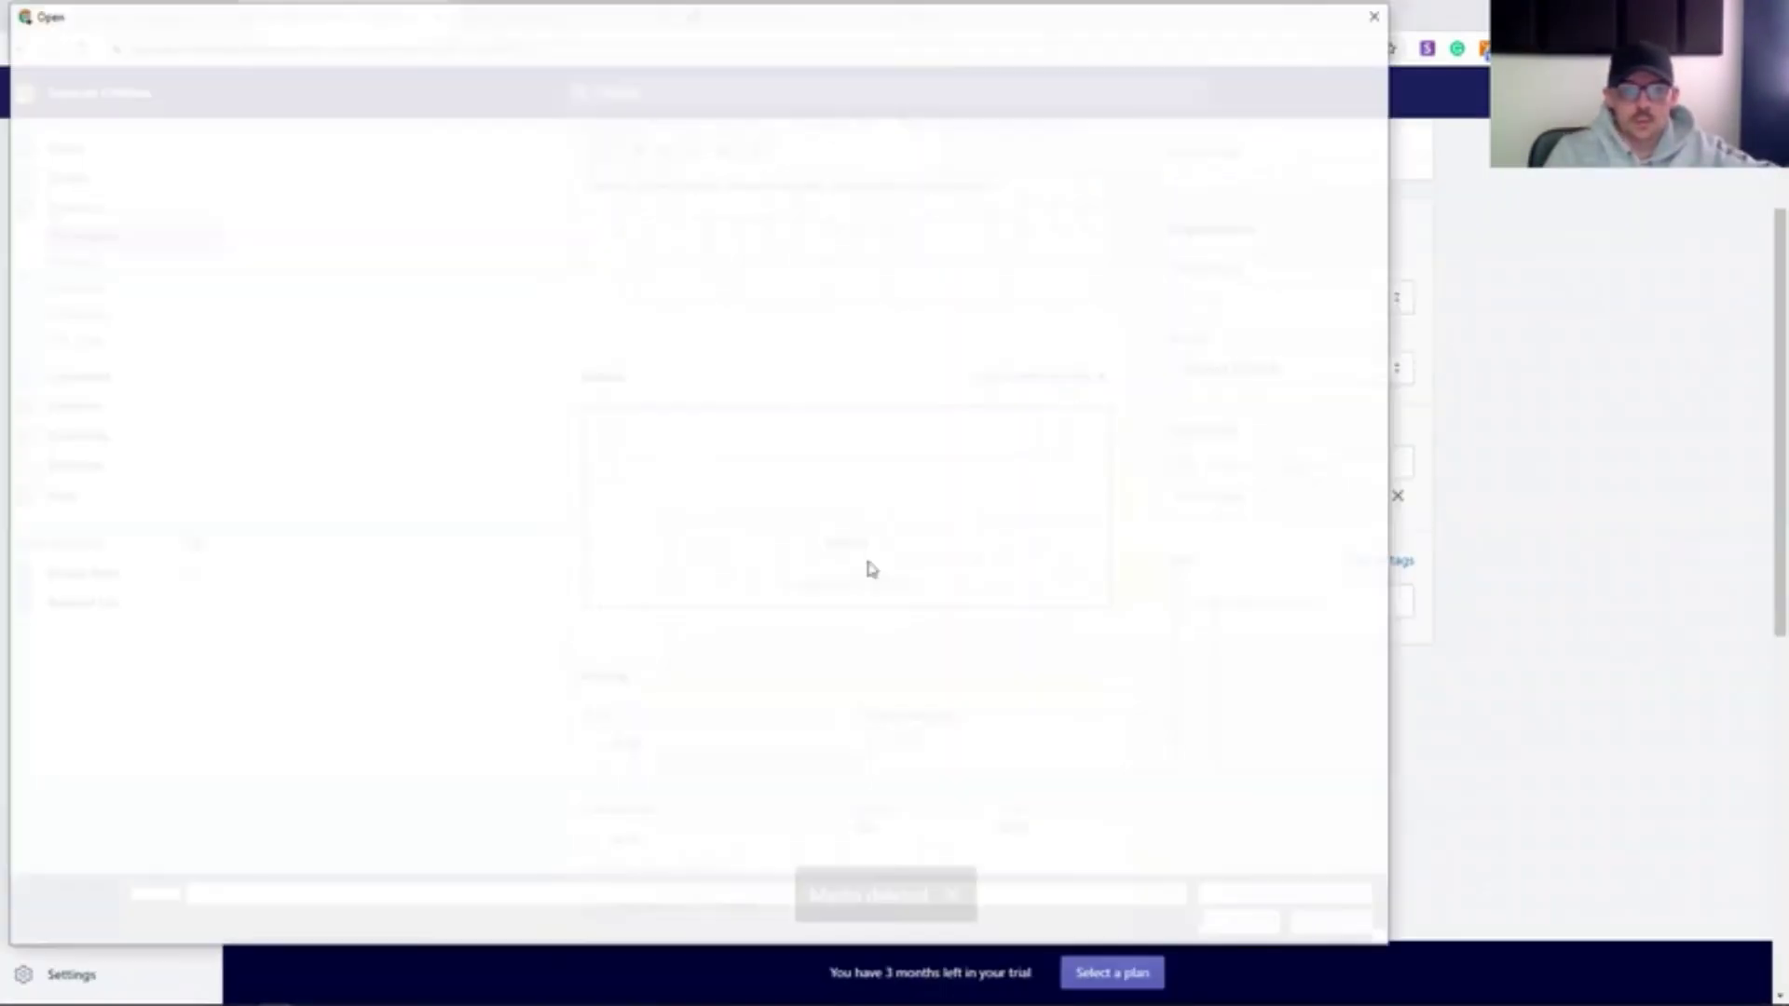
pyautogui.click(279, 250)
pyautogui.click(1232, 920)
# - Return to the storefront and open the store's password protection preferences
pyautogui.scroll(-4, 1341, 803)
pyautogui.scroll(7, 424, 383)
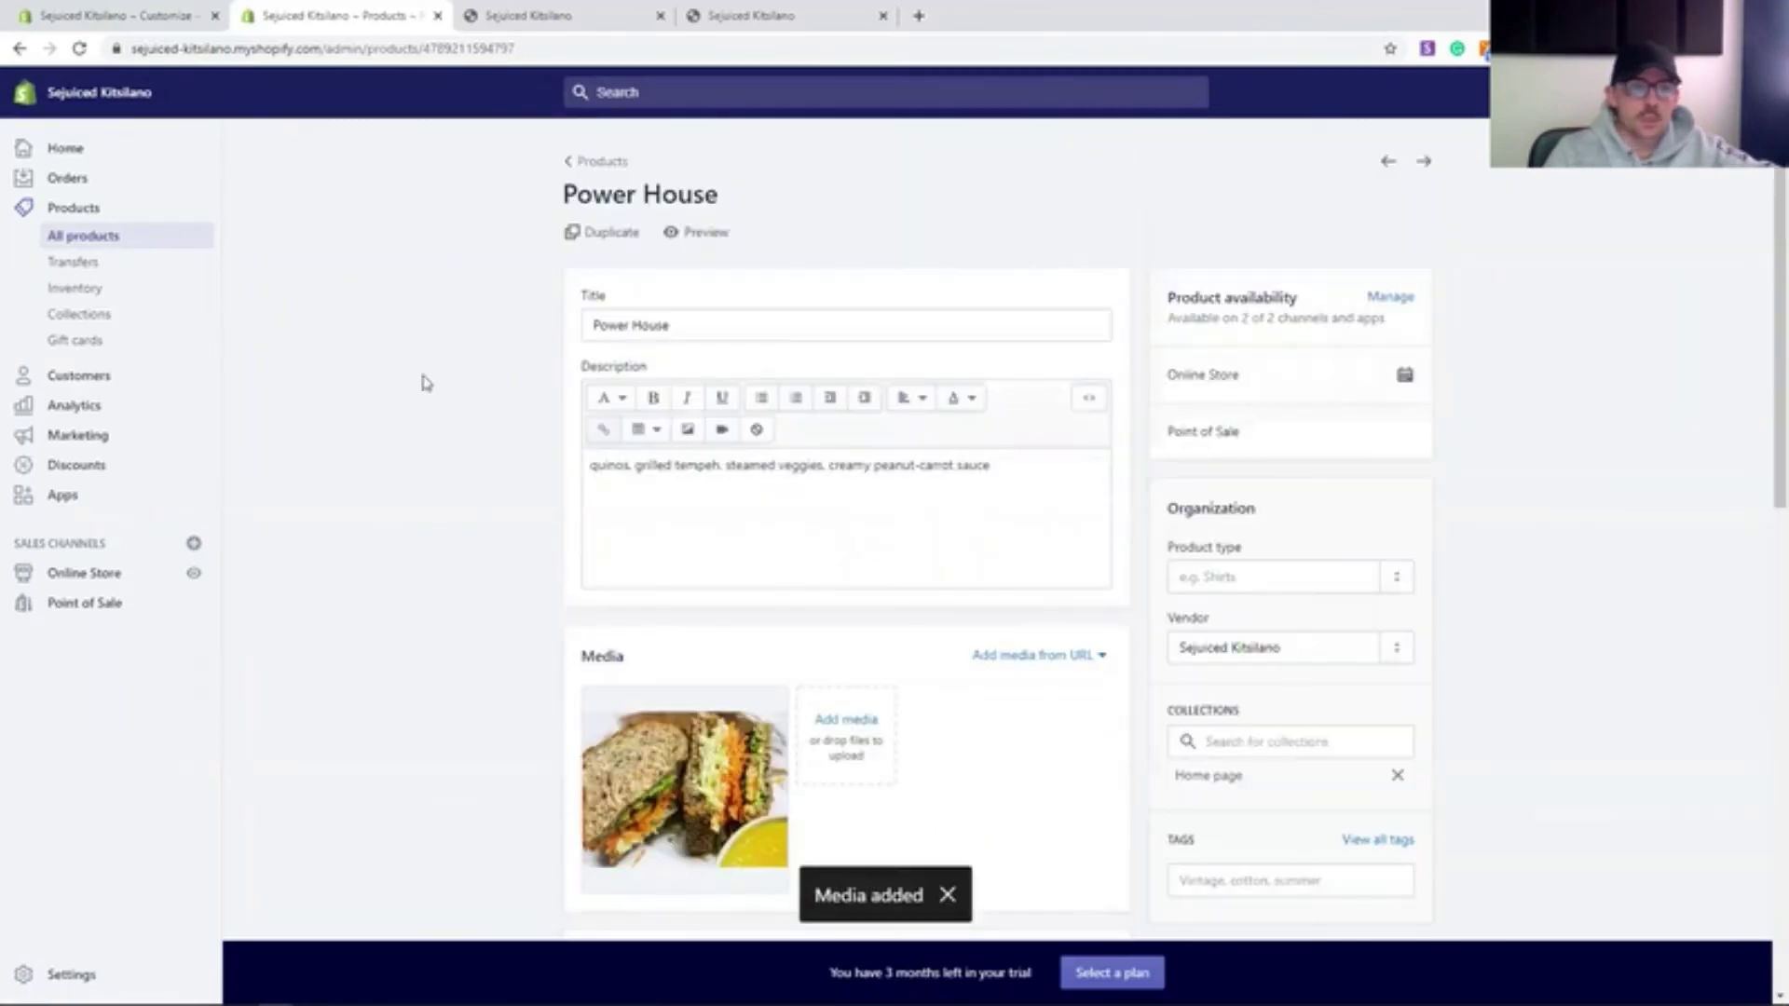
pyautogui.hotkey('ctrl', '4')
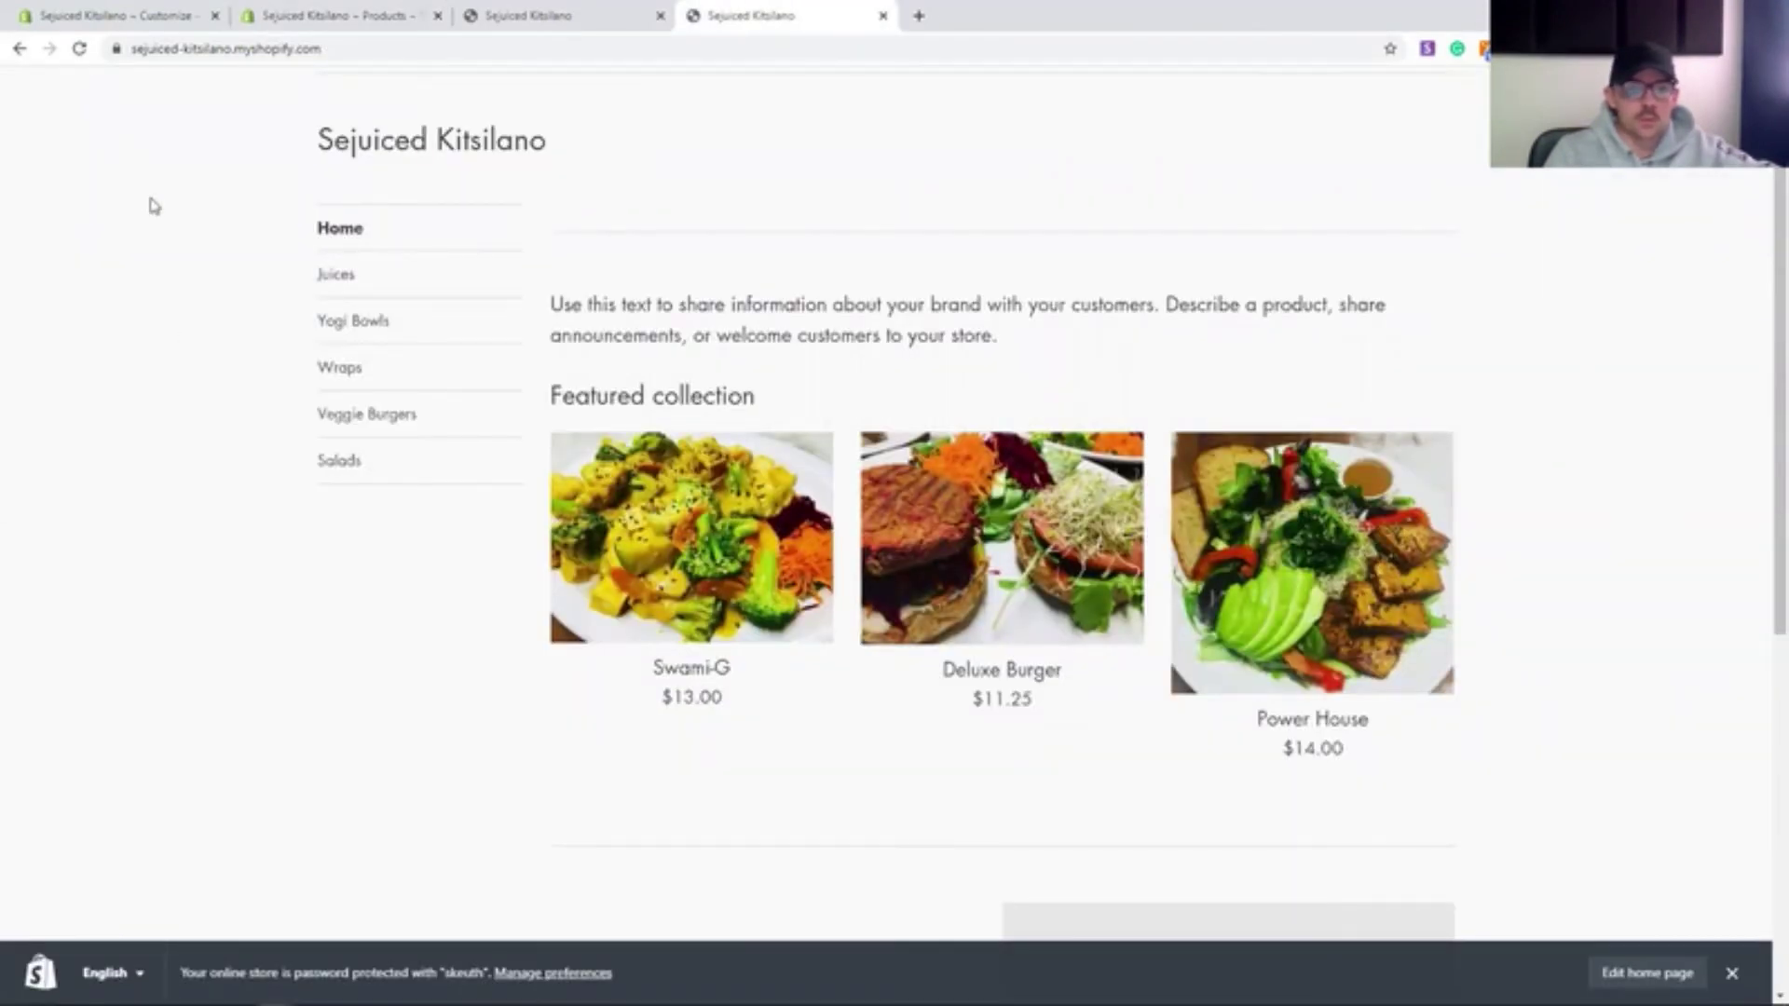
pyautogui.click(559, 973)
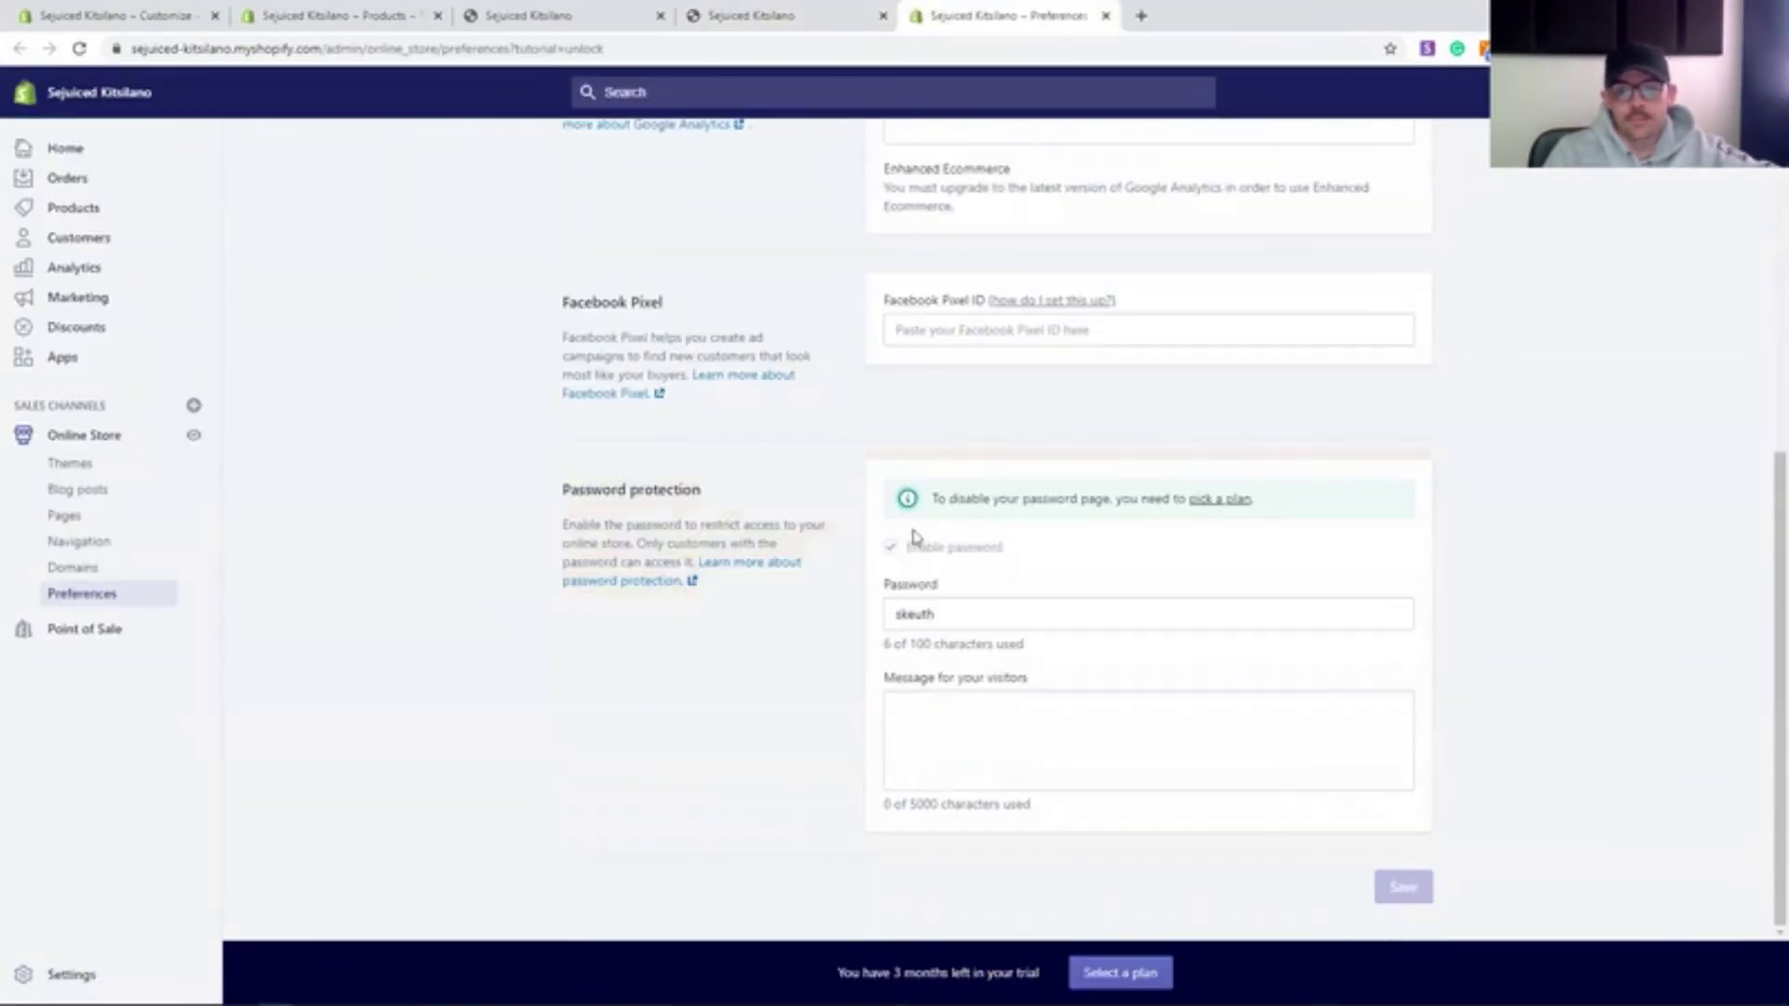
# - Choose the Shopify $79 plan and connect a PayPal account, approving the billing agreement
pyautogui.click(1211, 503)
pyautogui.click(995, 673)
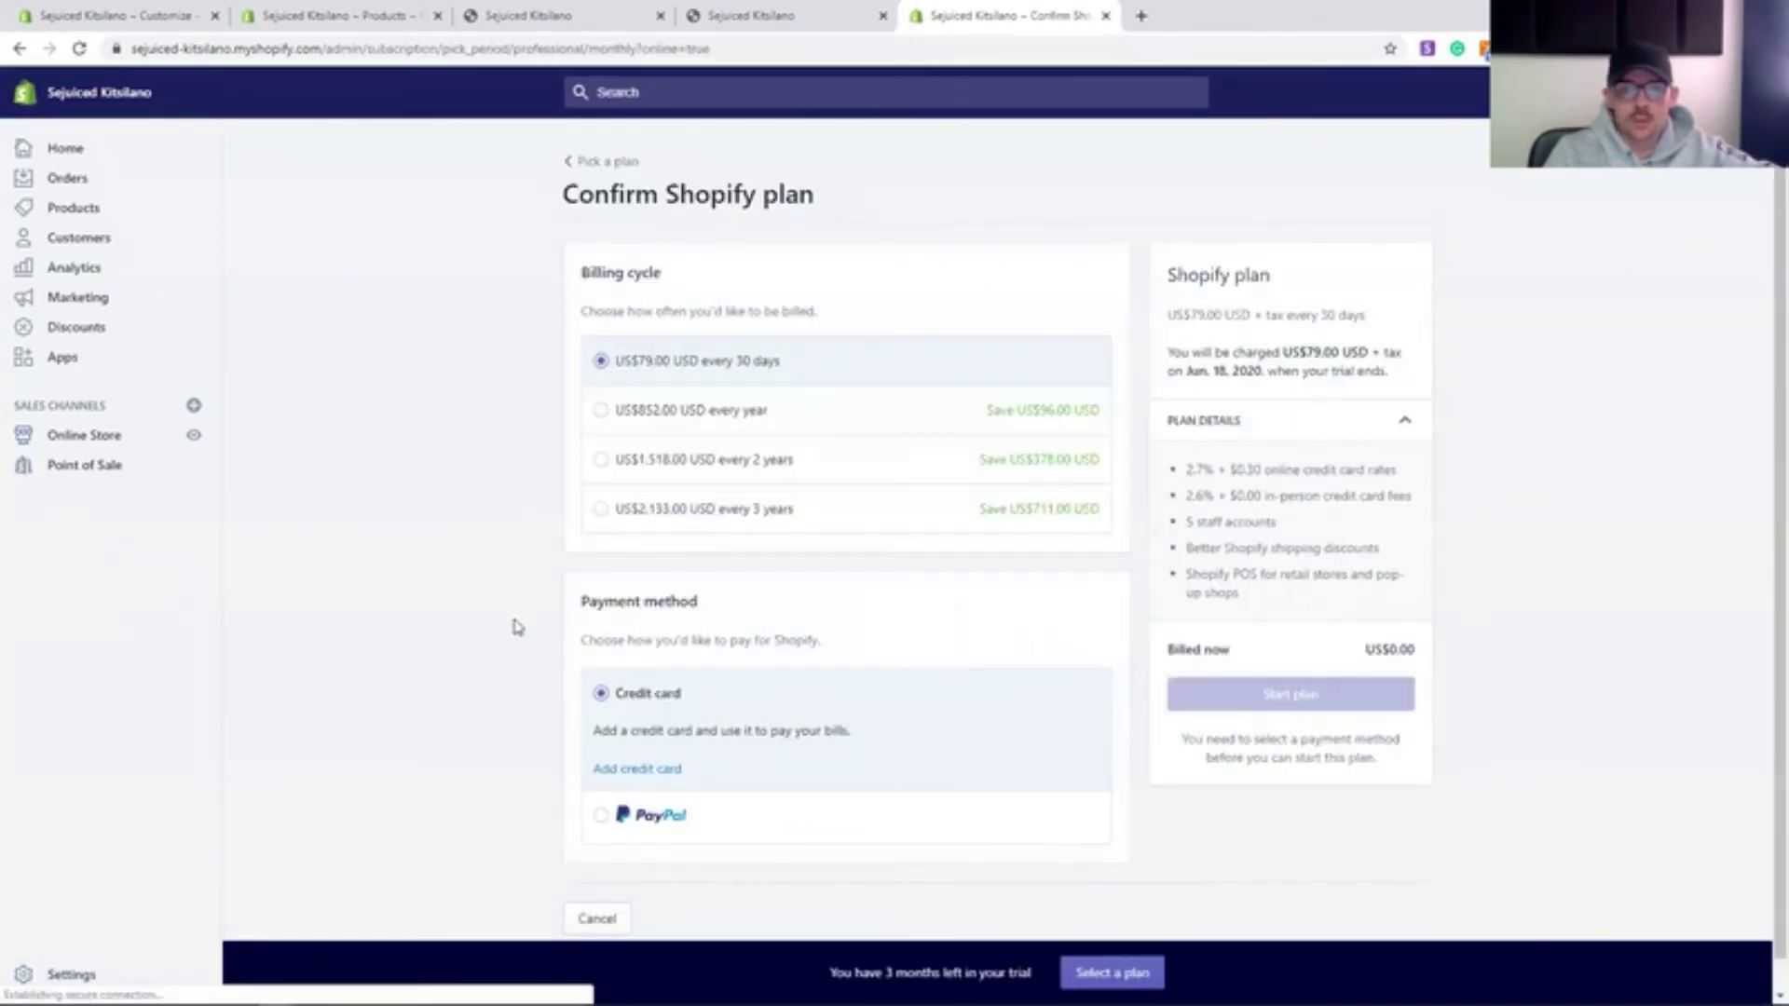
pyautogui.scroll(-1, 517, 626)
pyautogui.click(598, 787)
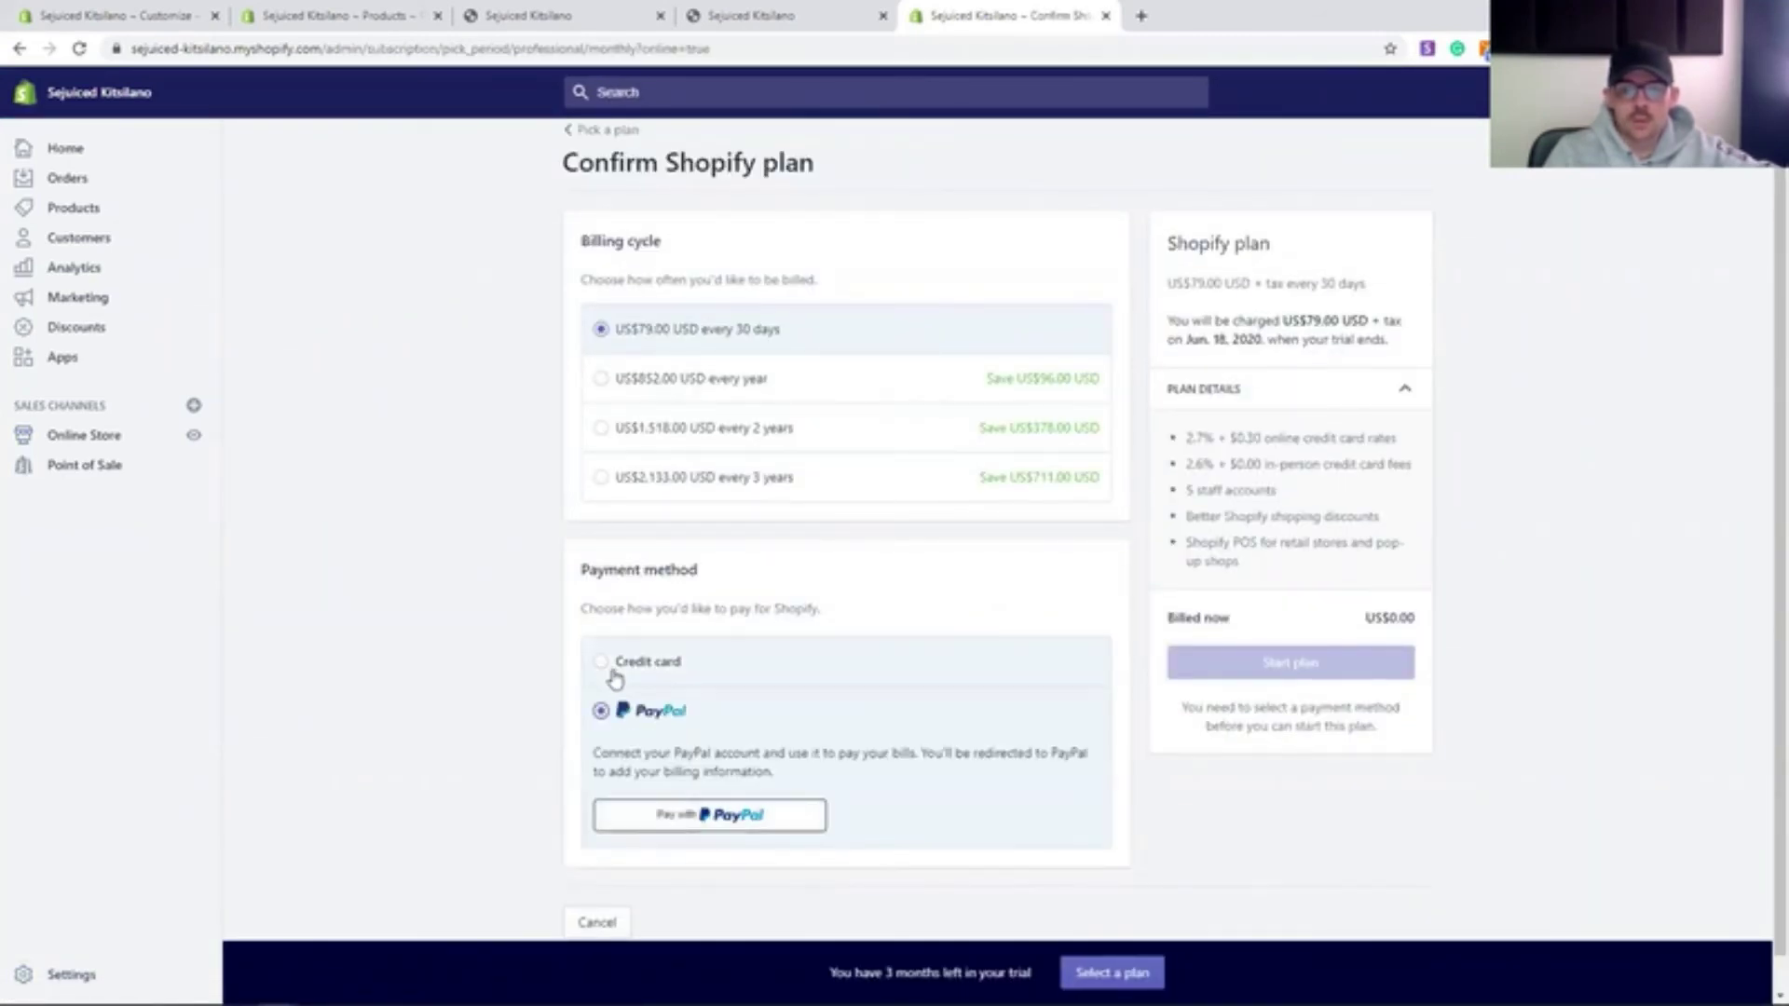
pyautogui.click(739, 822)
pyautogui.click(832, 666)
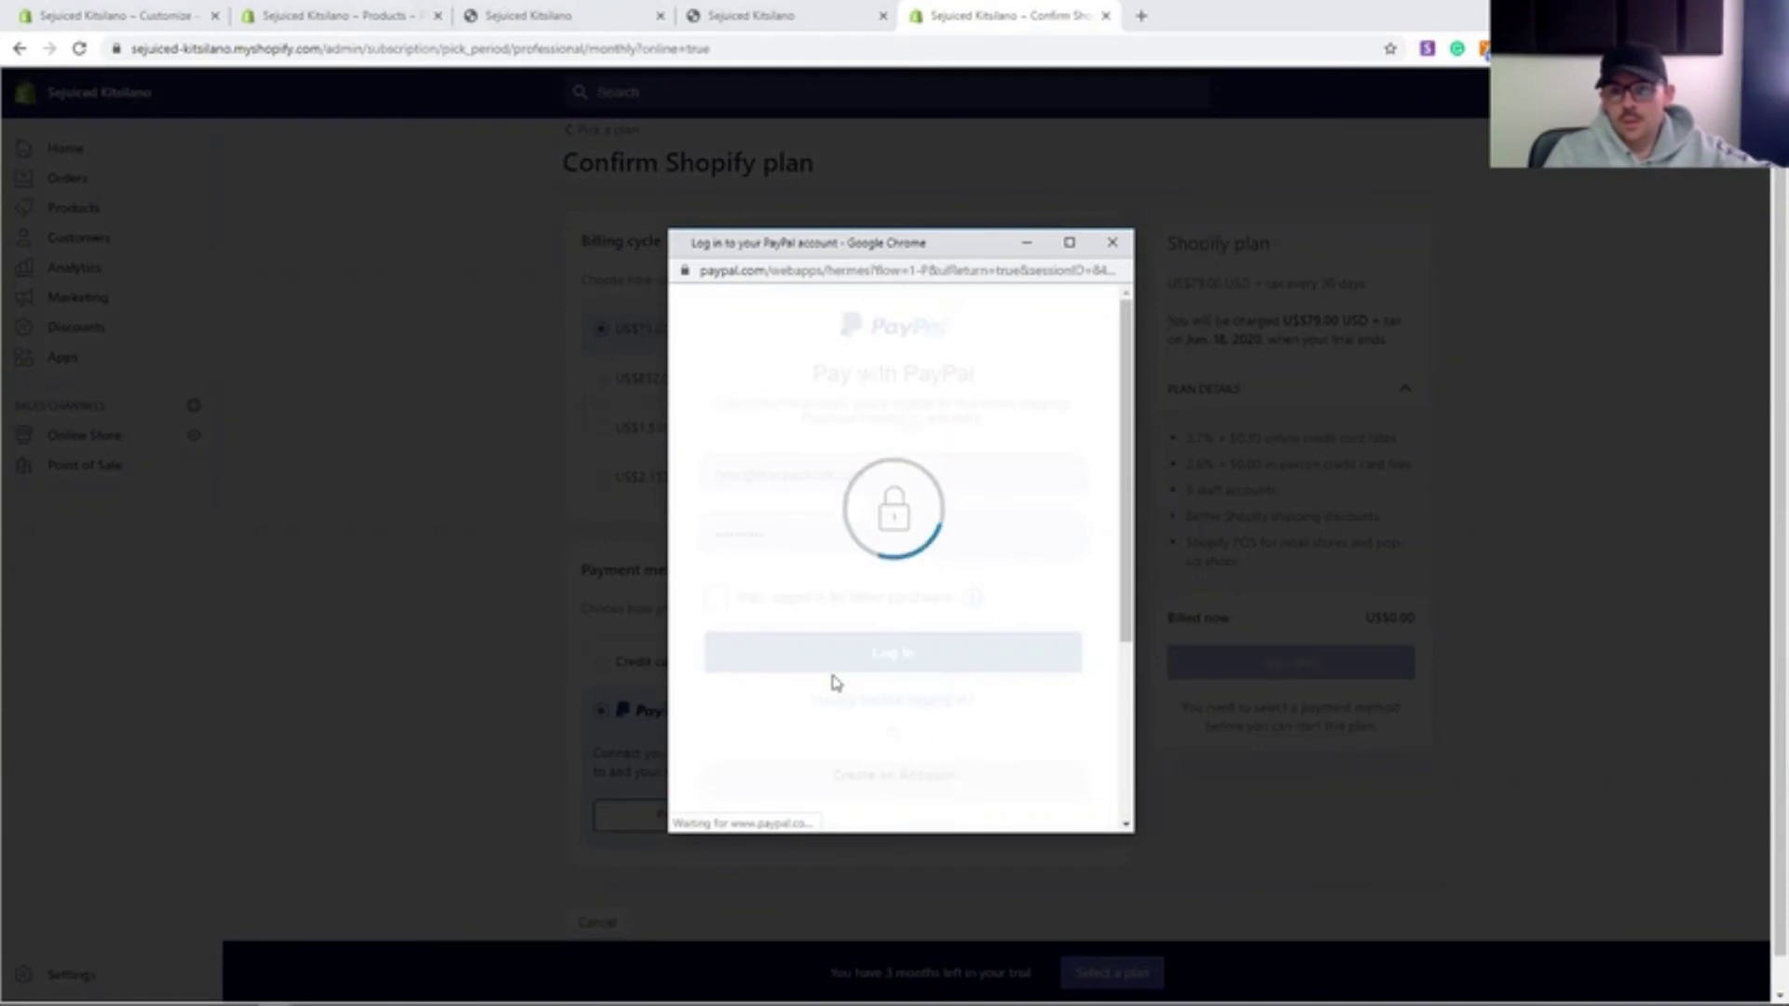
pyautogui.click(844, 639)
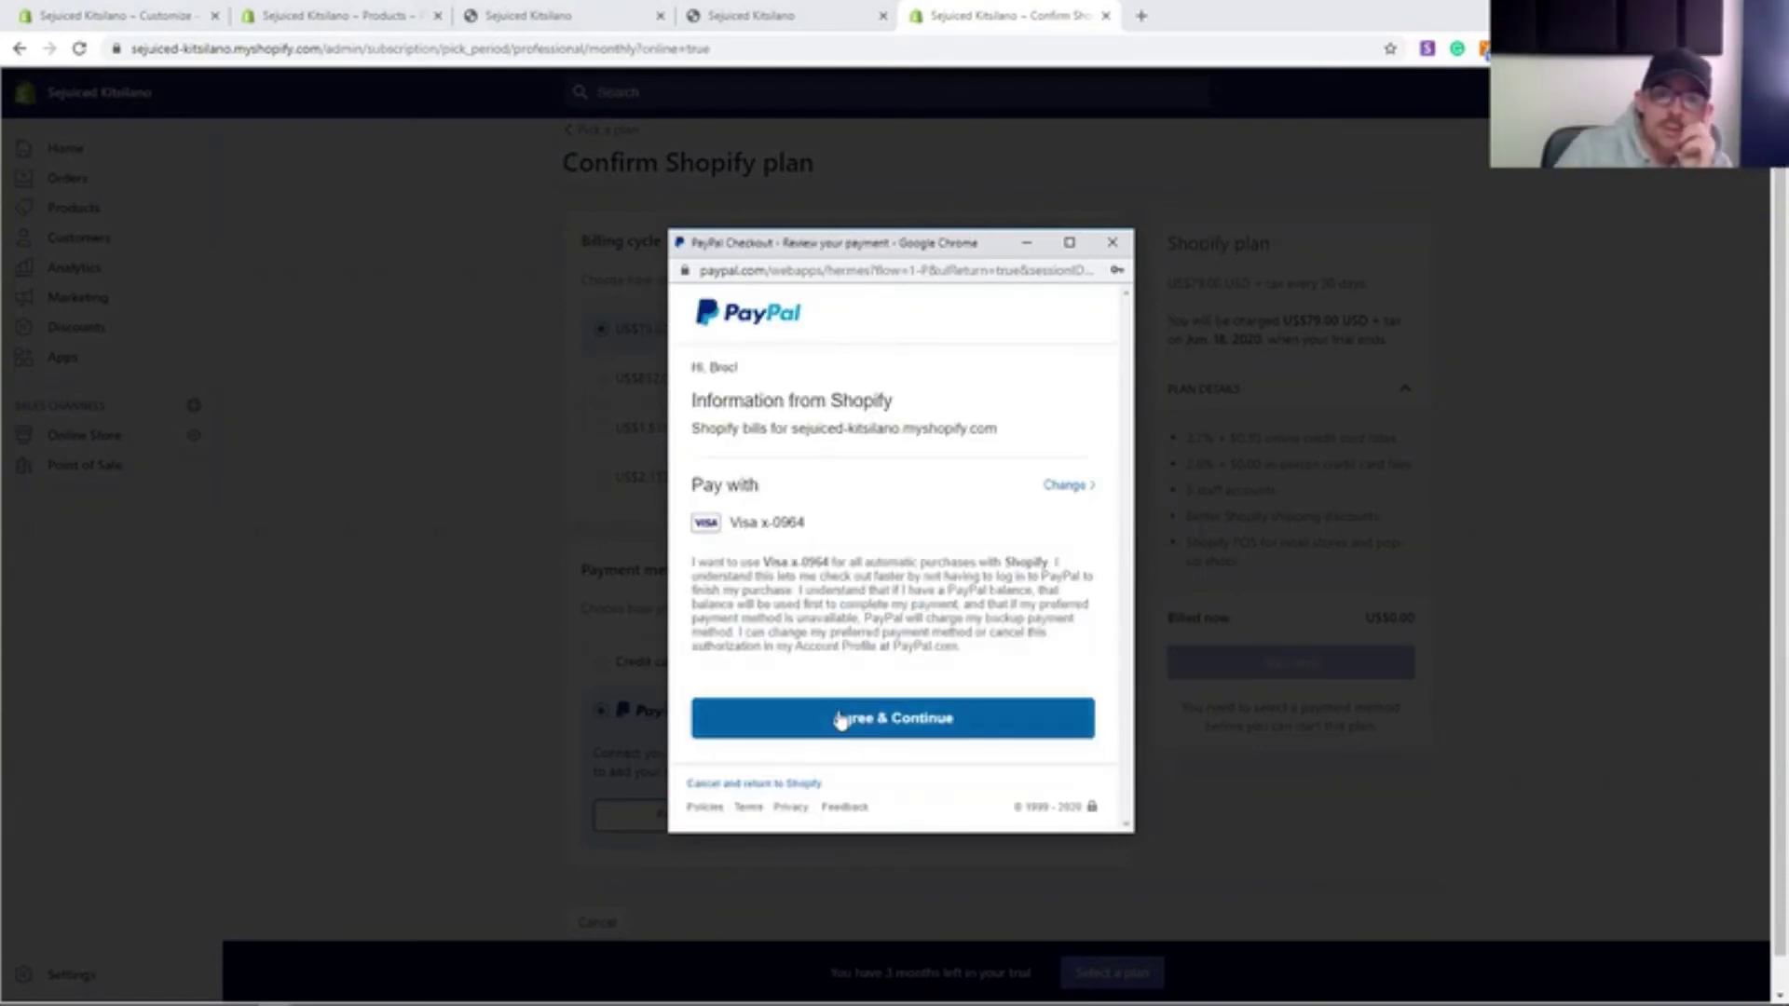
pyautogui.click(839, 723)
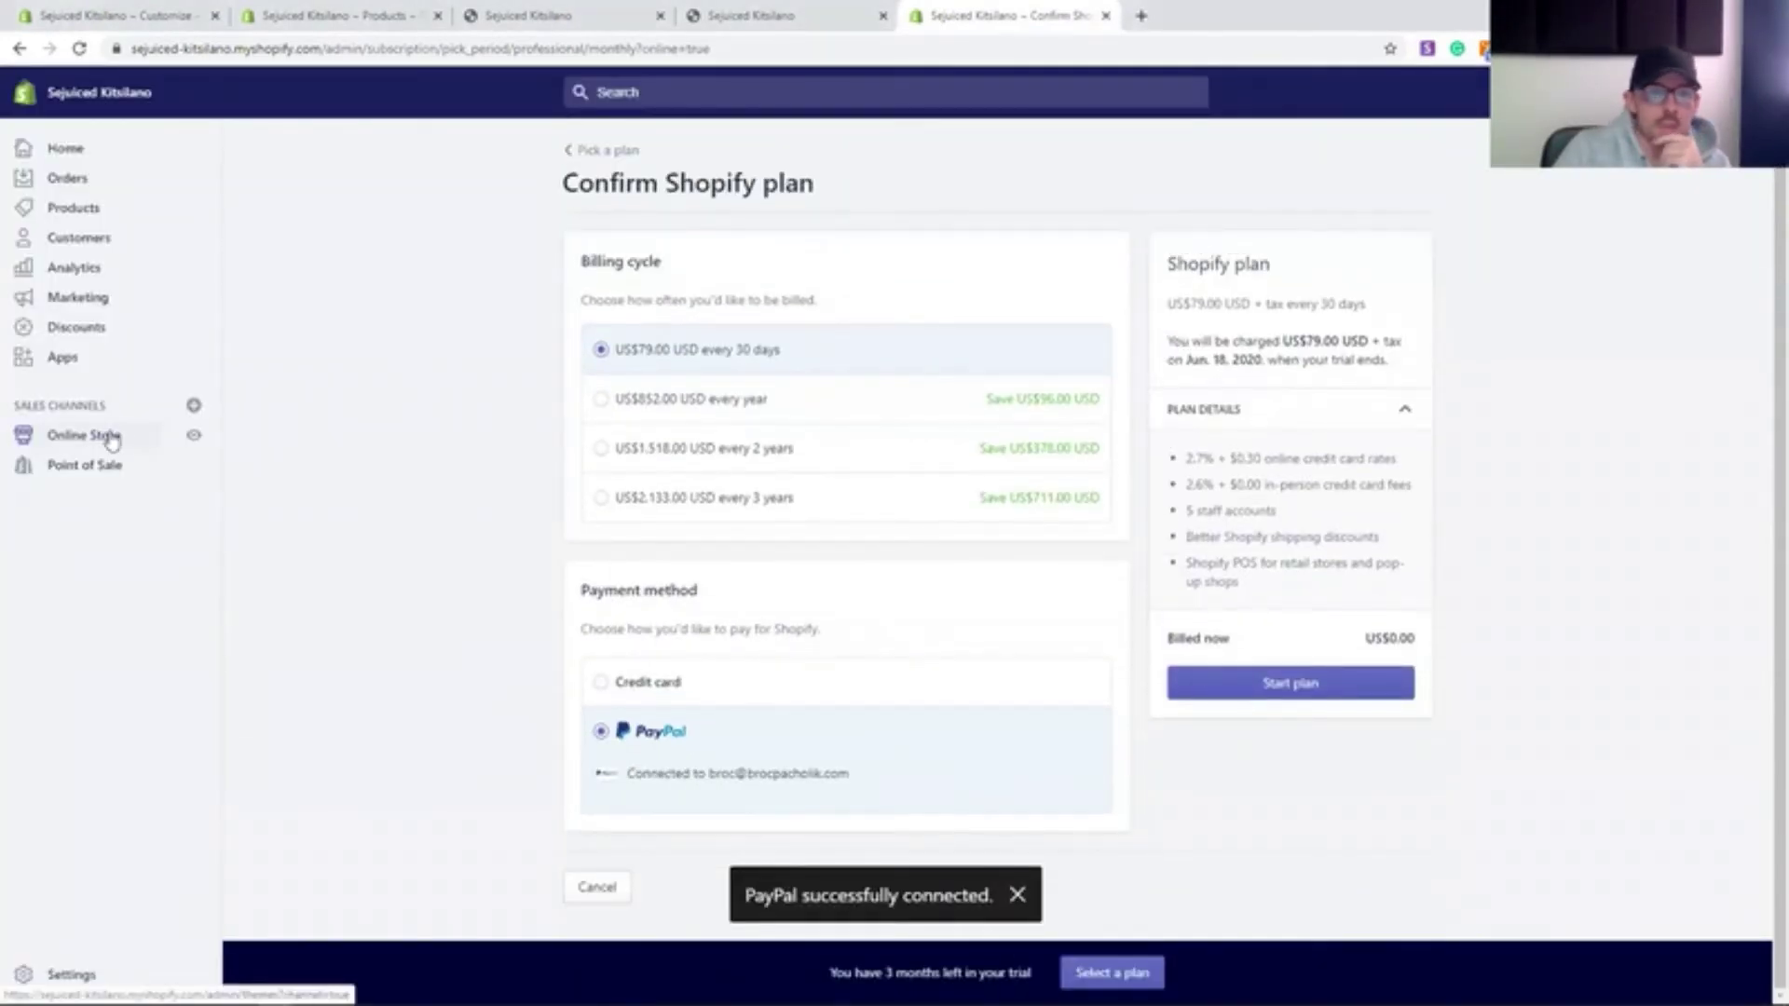
# - Check the online store's password protection settings, then reload the plan choices page
pyautogui.click(118, 437)
pyautogui.click(684, 346)
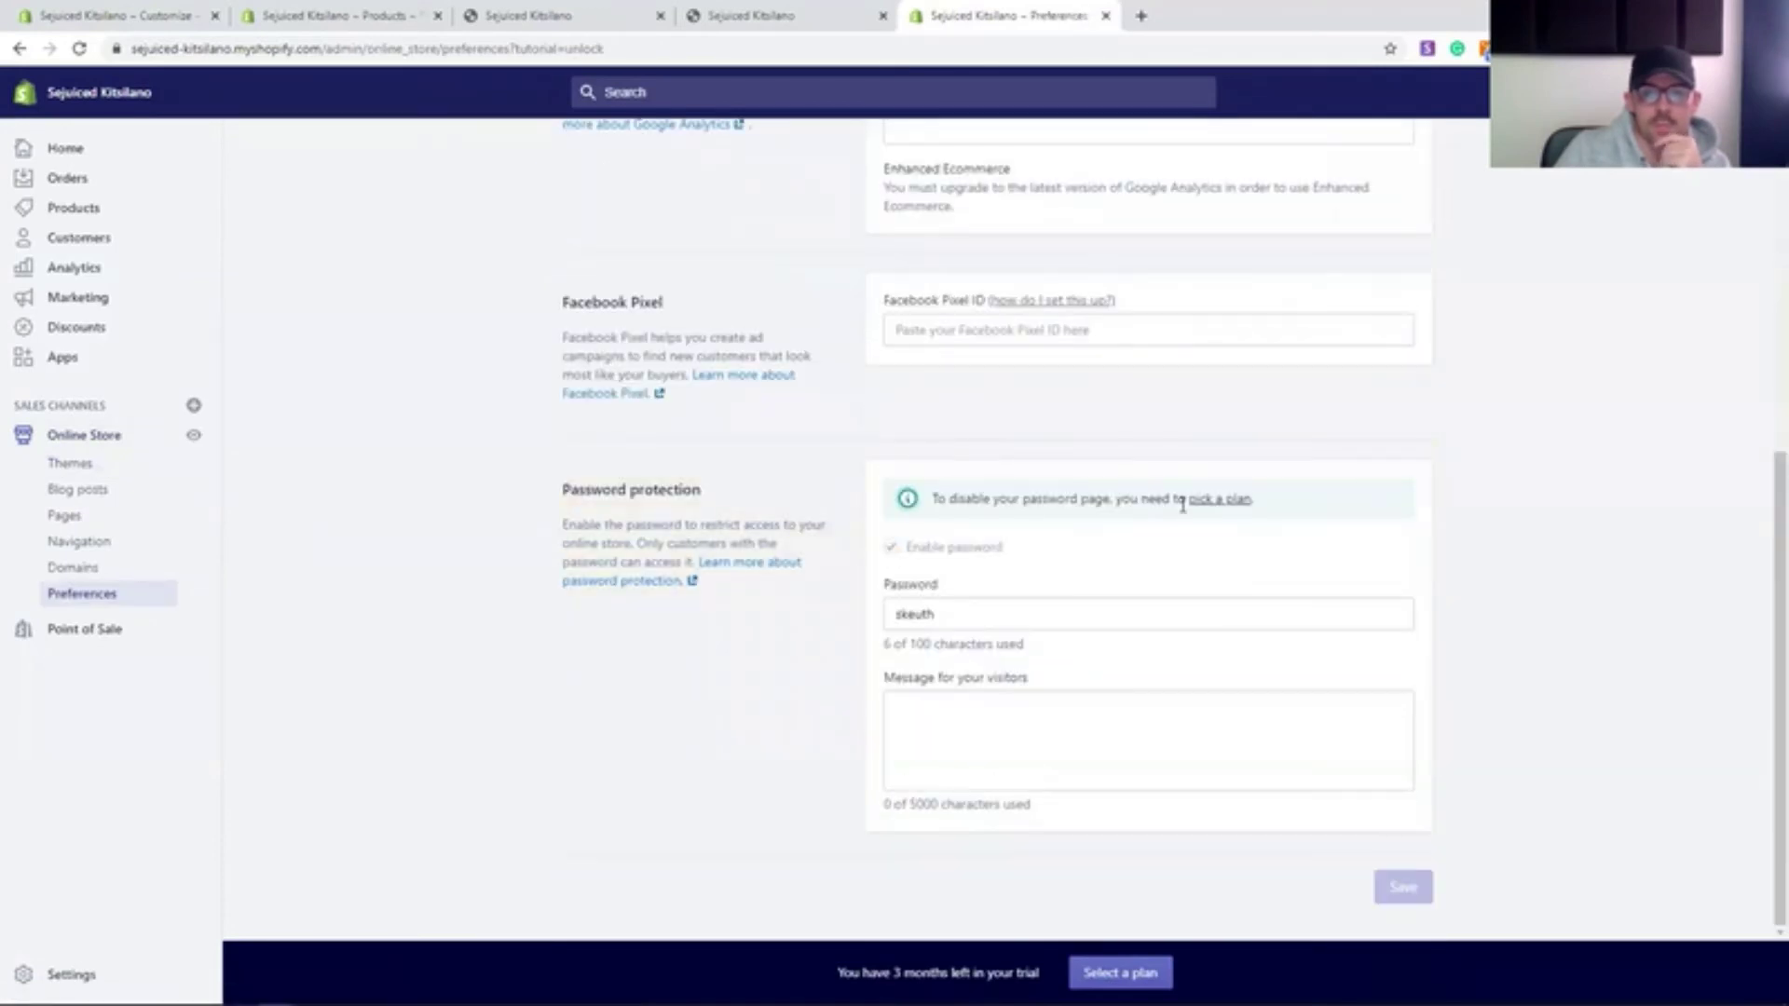
pyautogui.click(1211, 500)
pyautogui.scroll(-5, 699, 504)
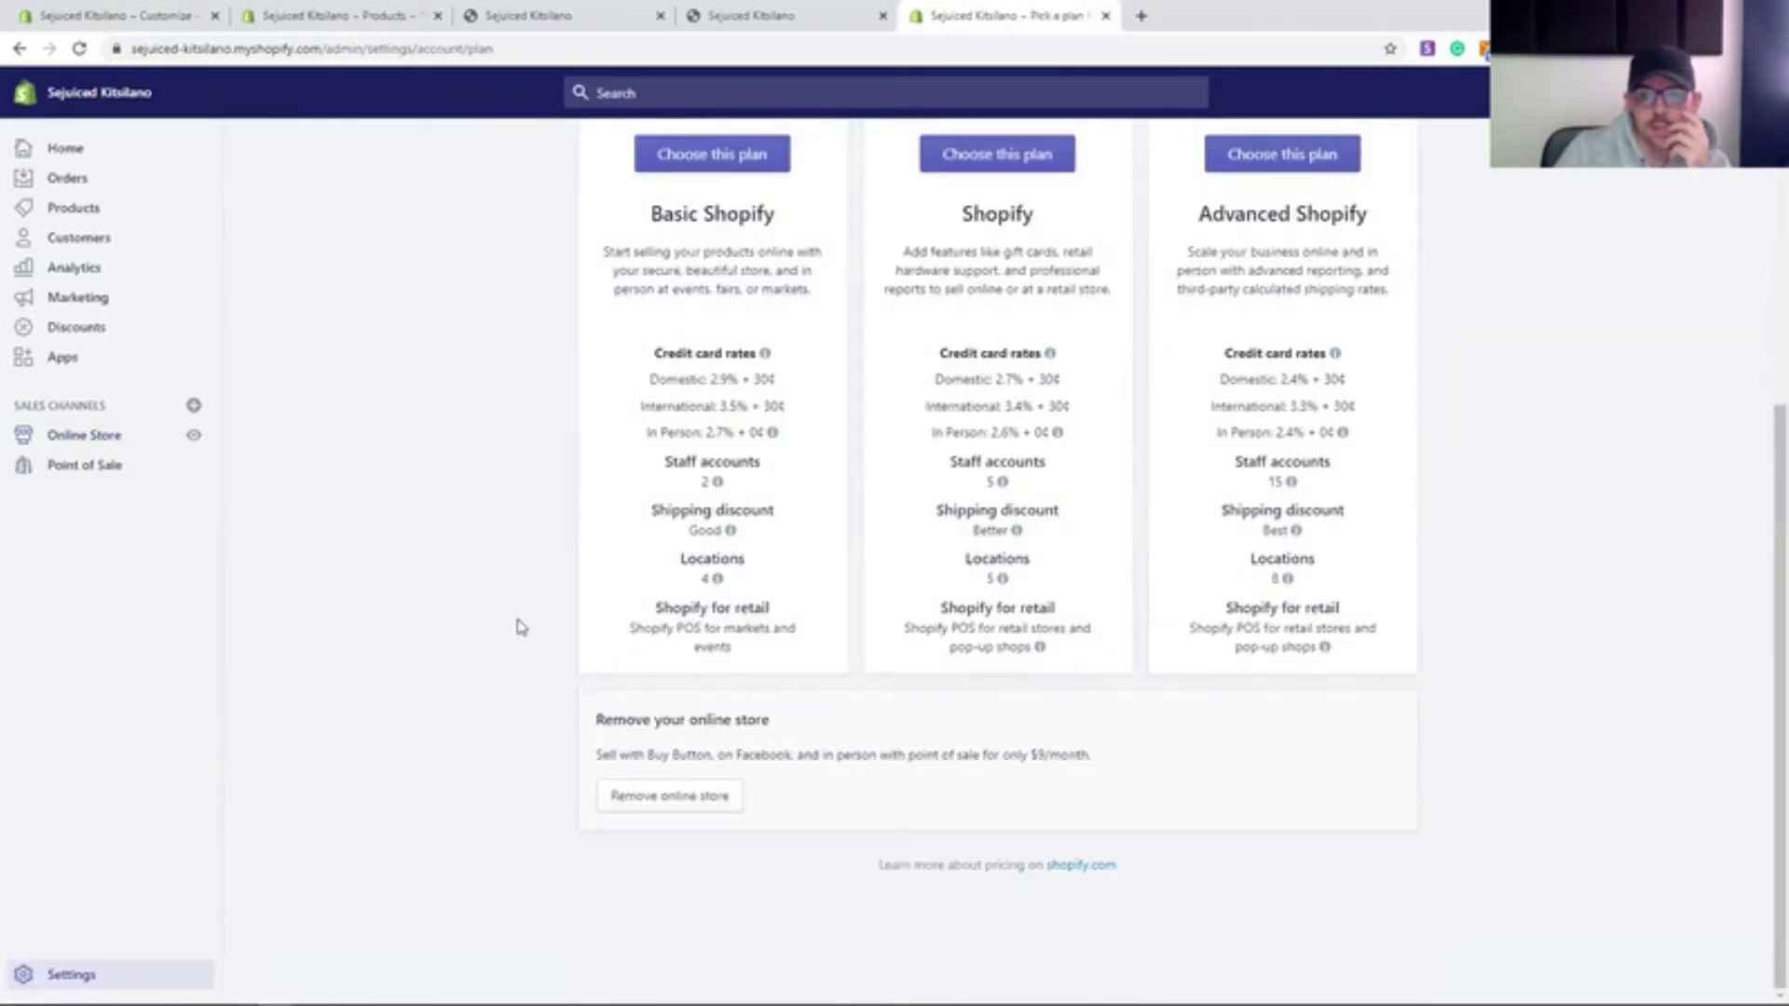
pyautogui.scroll(5, 520, 627)
pyautogui.press('F5')
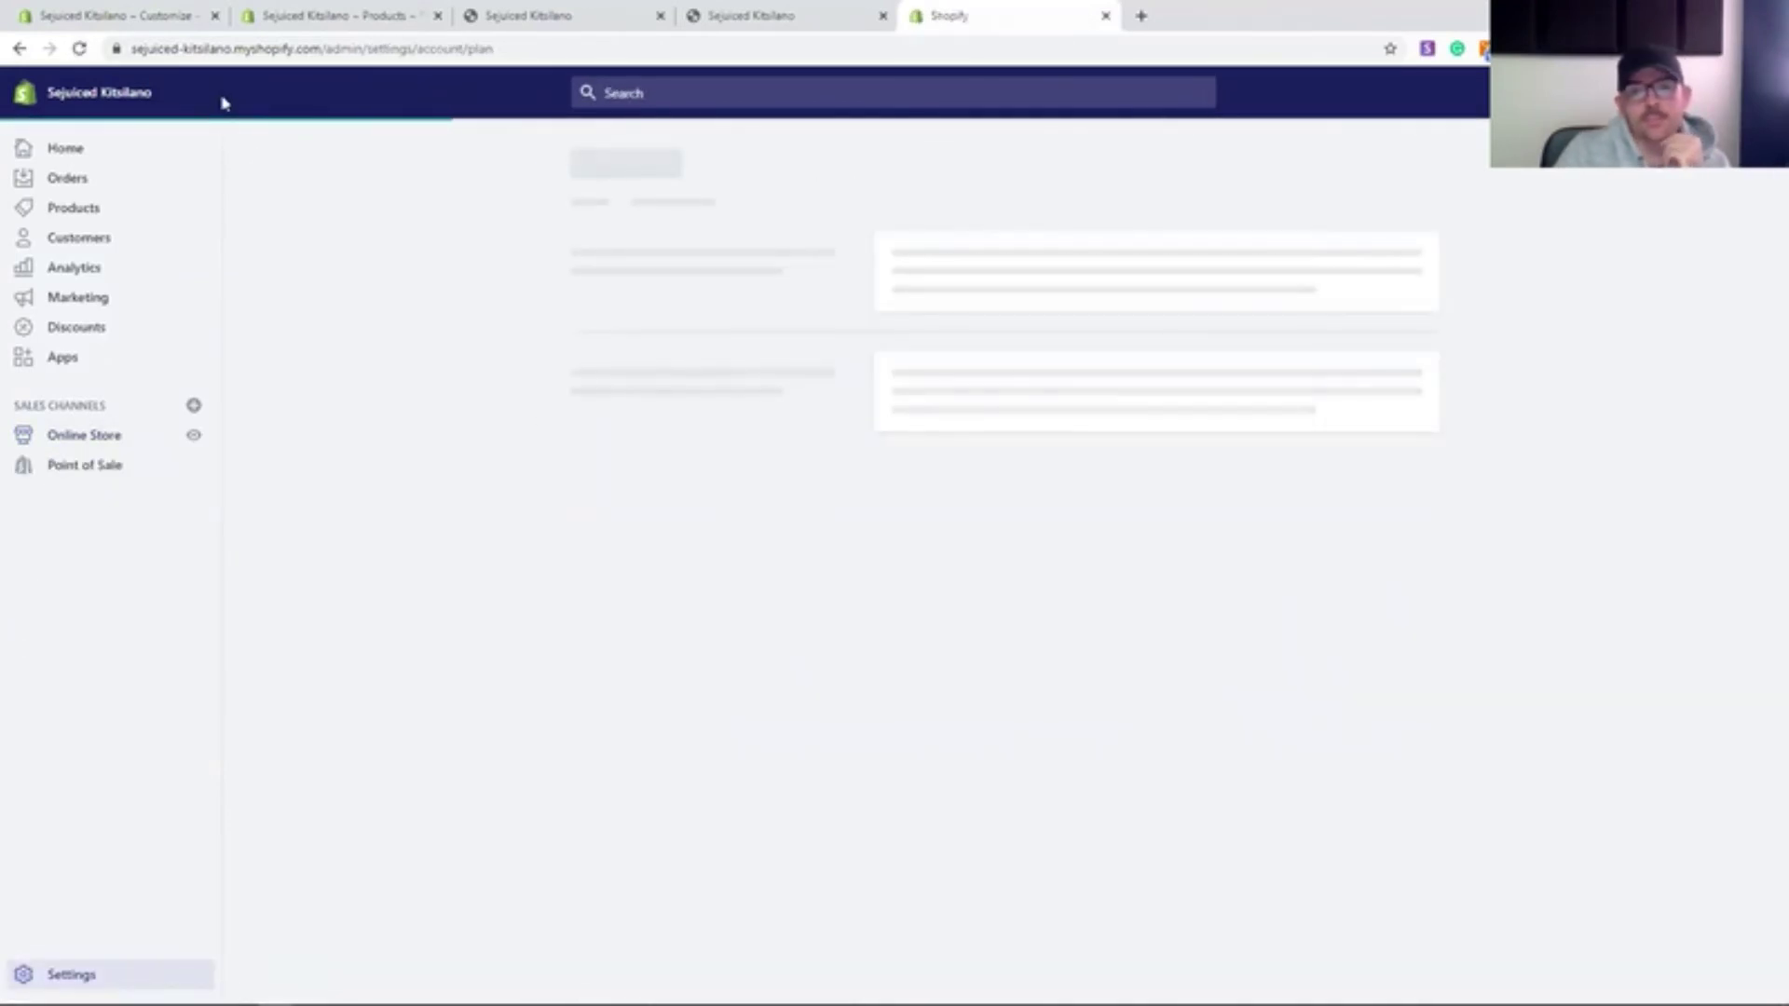
# - Close the older browser tabs and the plan page tab from the account options
pyautogui.click(1686, 92)
pyautogui.click(1687, 149)
pyautogui.click(215, 16)
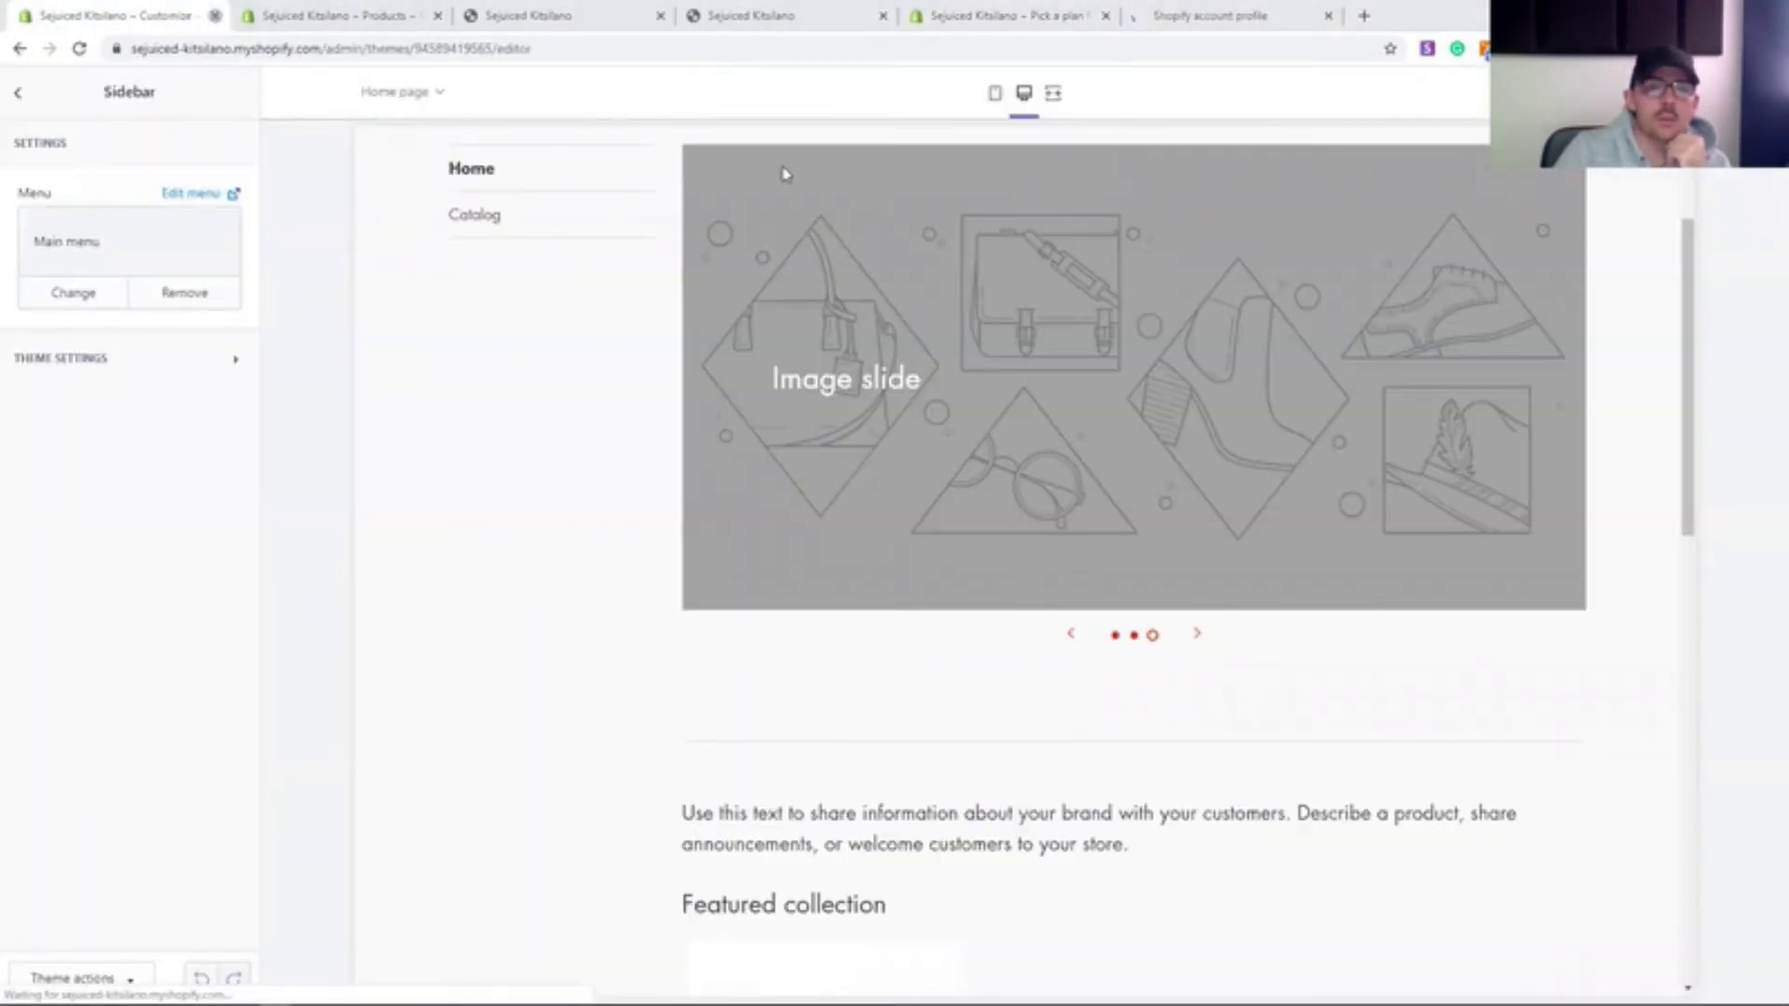
pyautogui.click(983, 153)
pyautogui.click(216, 16)
pyautogui.click(215, 16)
pyautogui.click(216, 16)
pyautogui.click(292, 22)
# - Return to the store's admin home in a fresh browser tab
pyautogui.click(215, 16)
pyautogui.click(1722, 93)
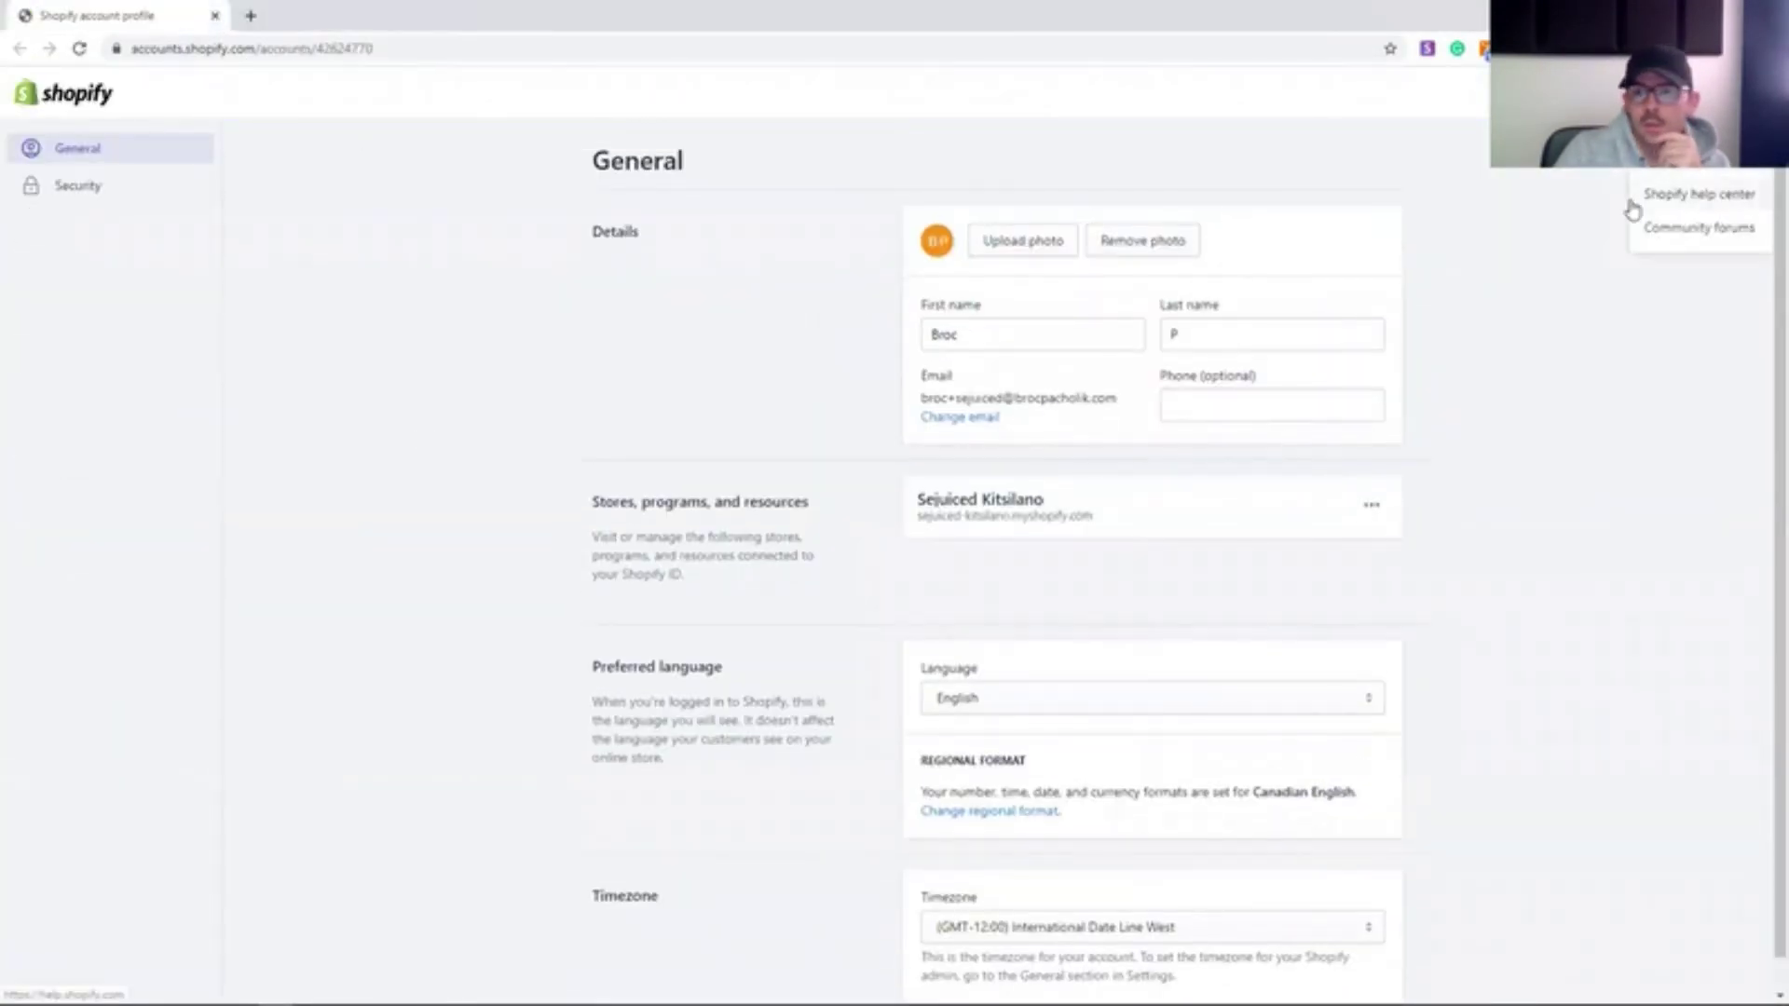
pyautogui.click(911, 386)
pyautogui.scroll(-1, 911, 387)
pyautogui.click(1379, 471)
pyautogui.click(1361, 517)
pyautogui.click(215, 16)
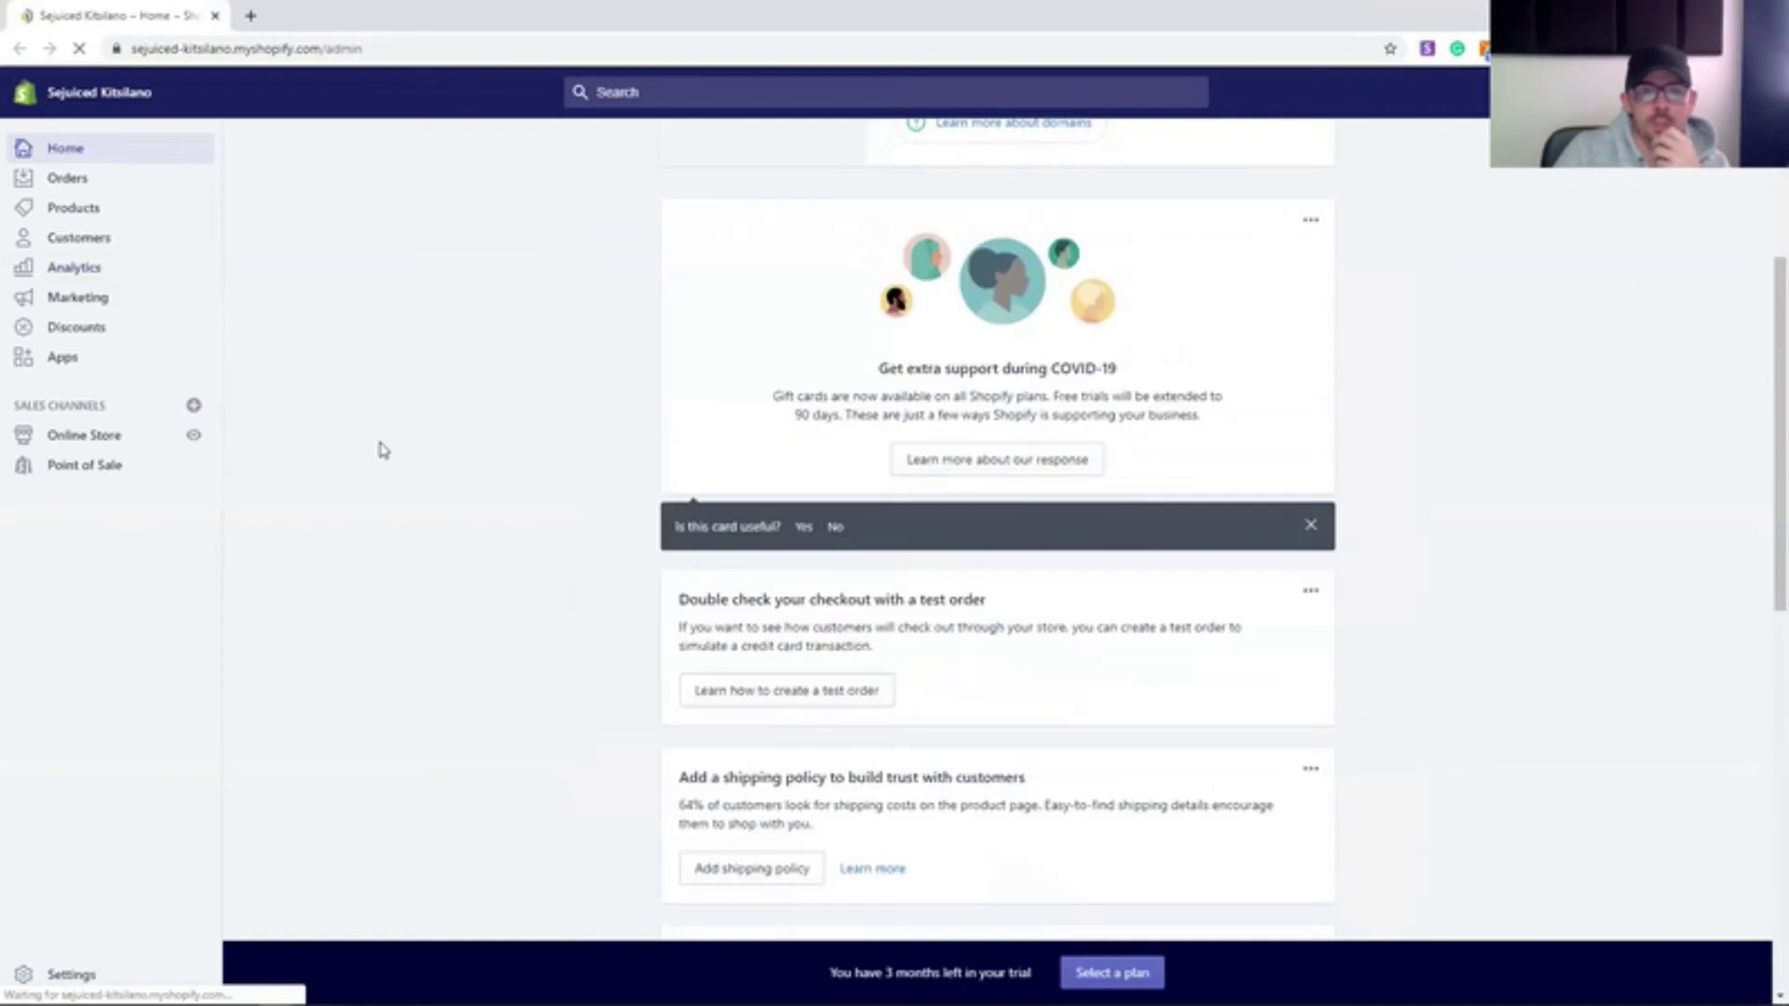
pyautogui.scroll(-10, 377, 447)
pyautogui.scroll(7, 345, 410)
pyautogui.scroll(-4, 711, 411)
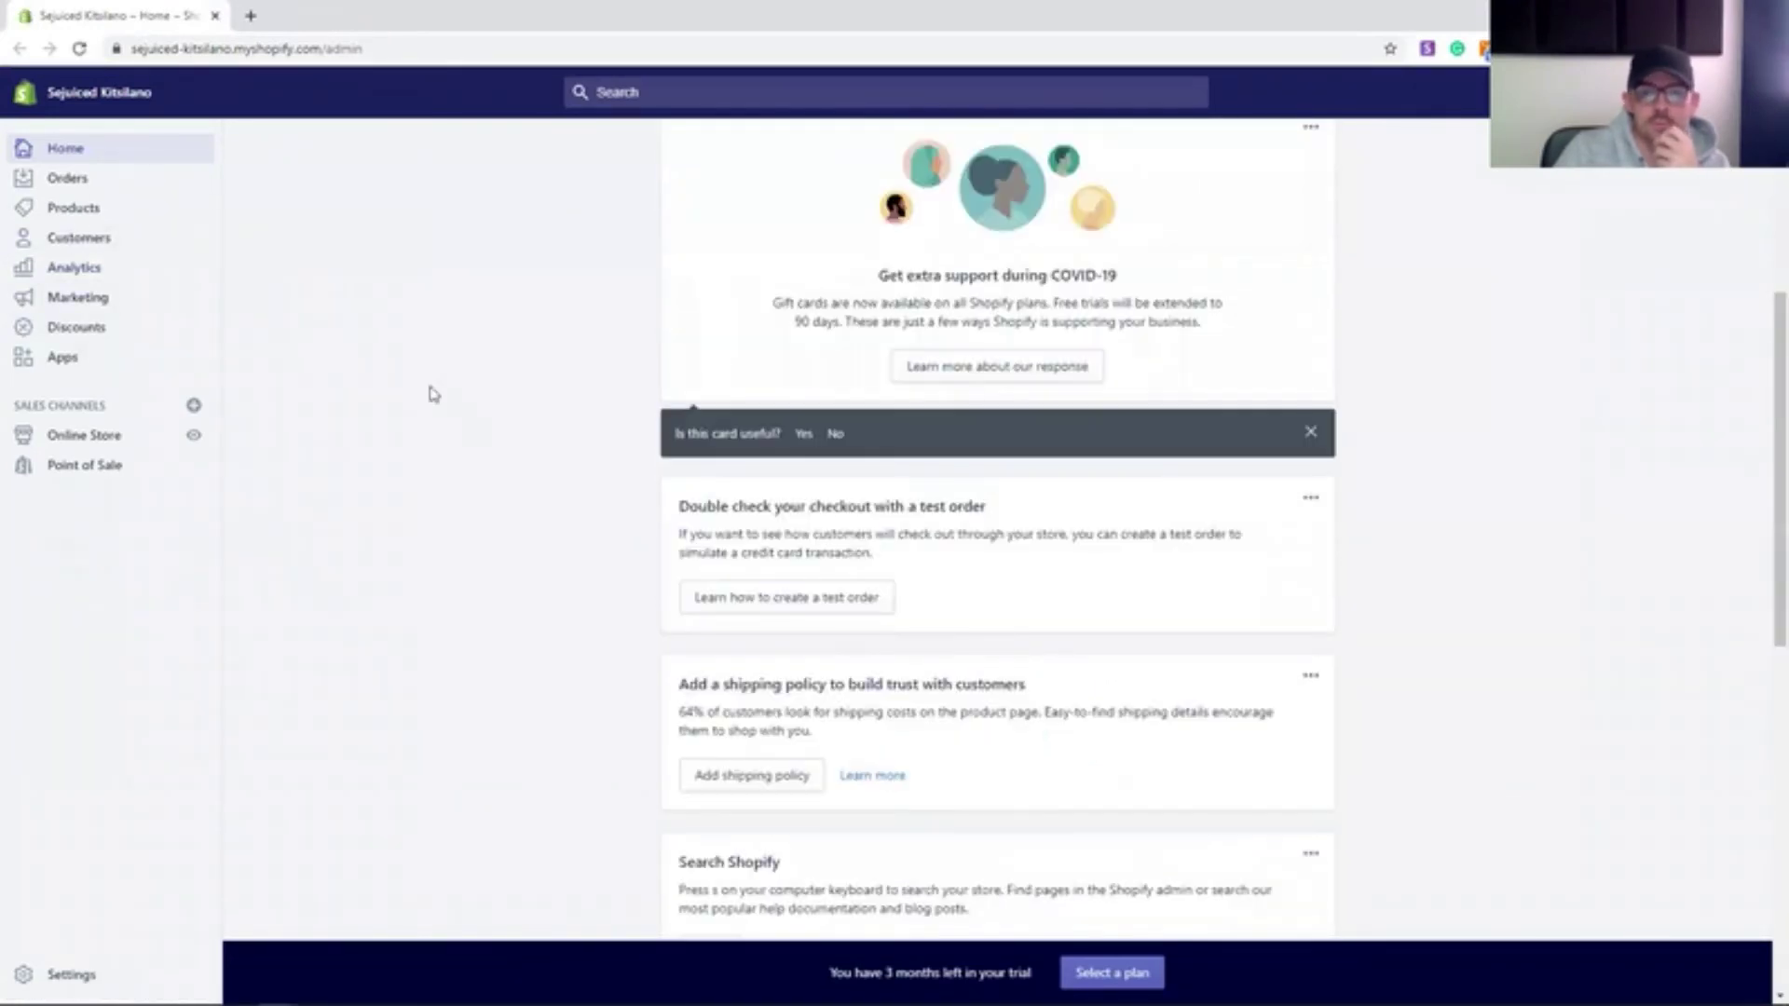
# - Start the US$79-every-30-days Shopify plan from the online store's plan selection
pyautogui.click(85, 435)
pyautogui.click(1118, 972)
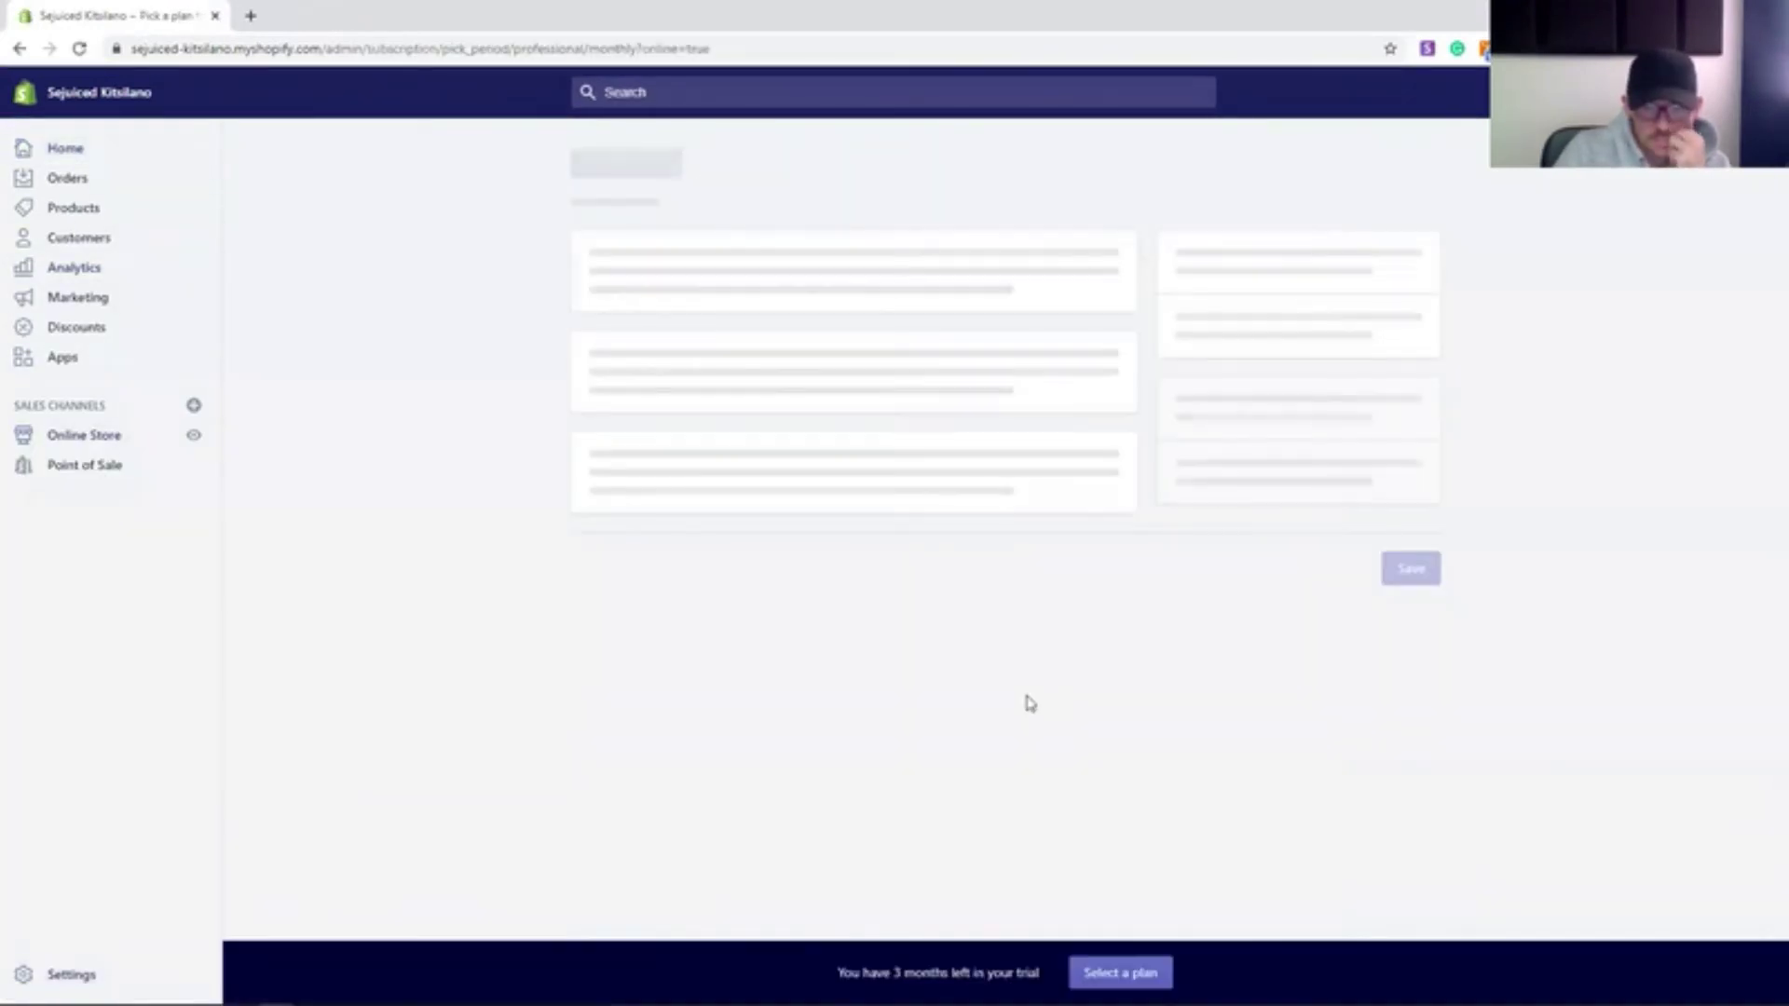
pyautogui.click(1290, 694)
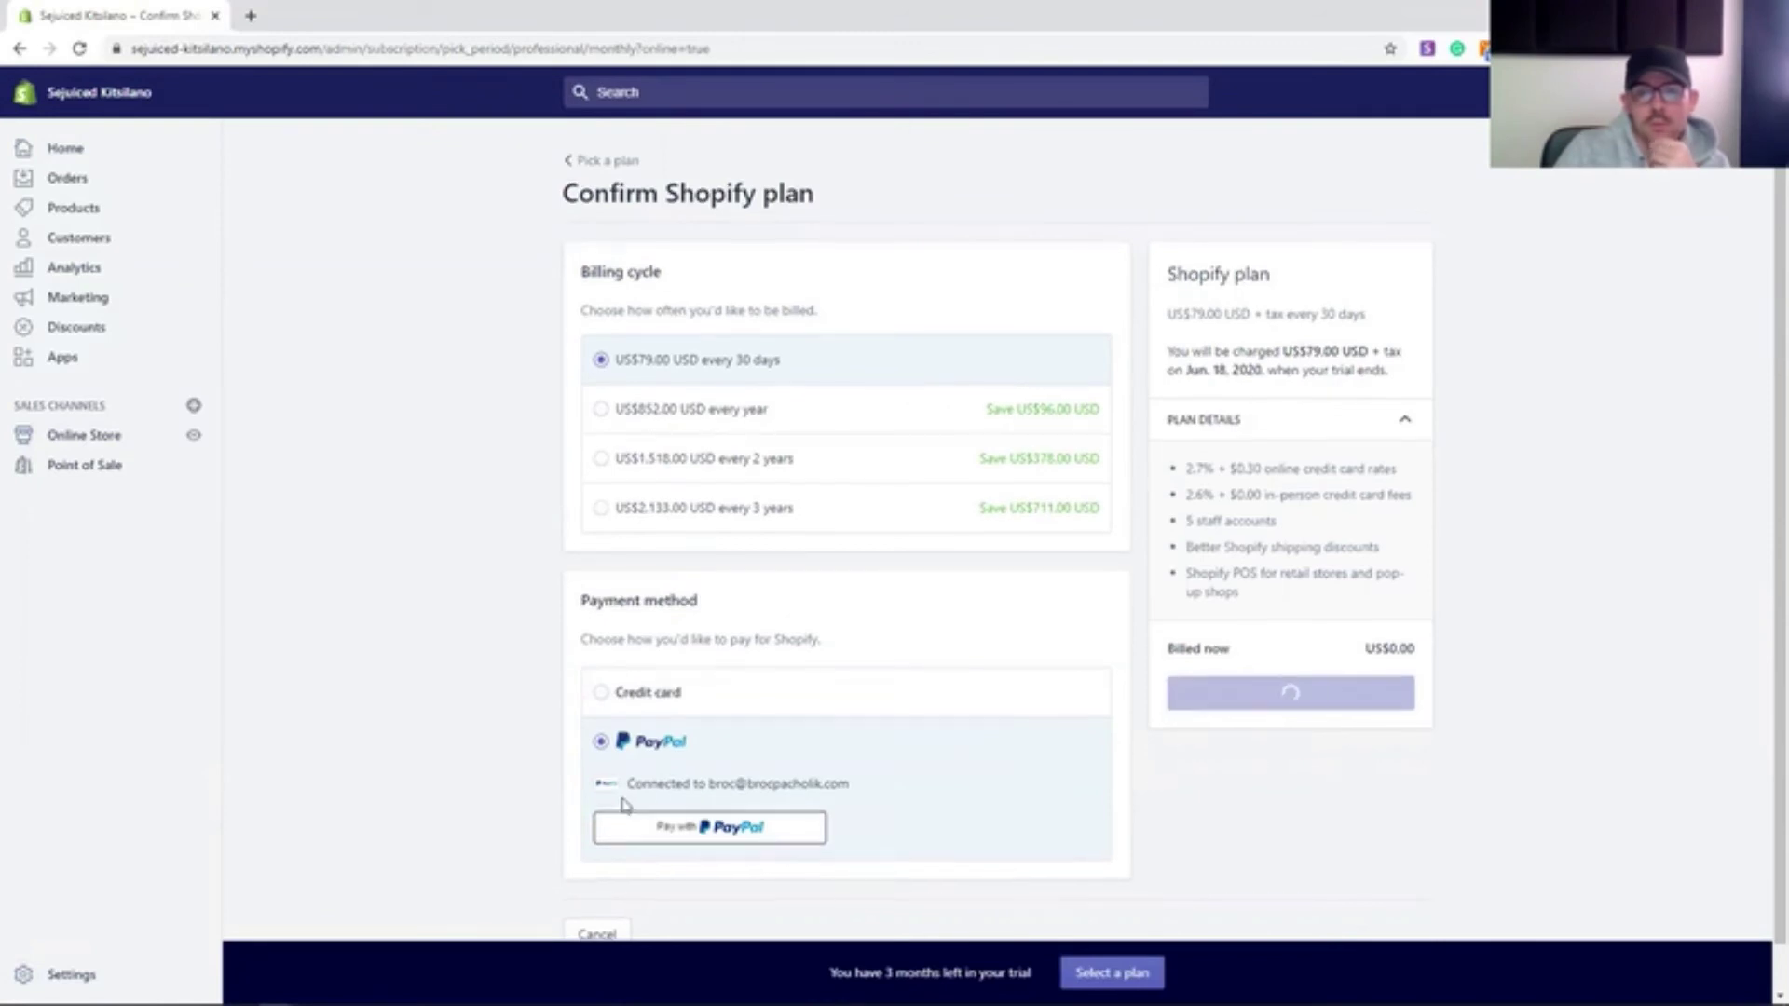
pyautogui.scroll(-5, 618, 799)
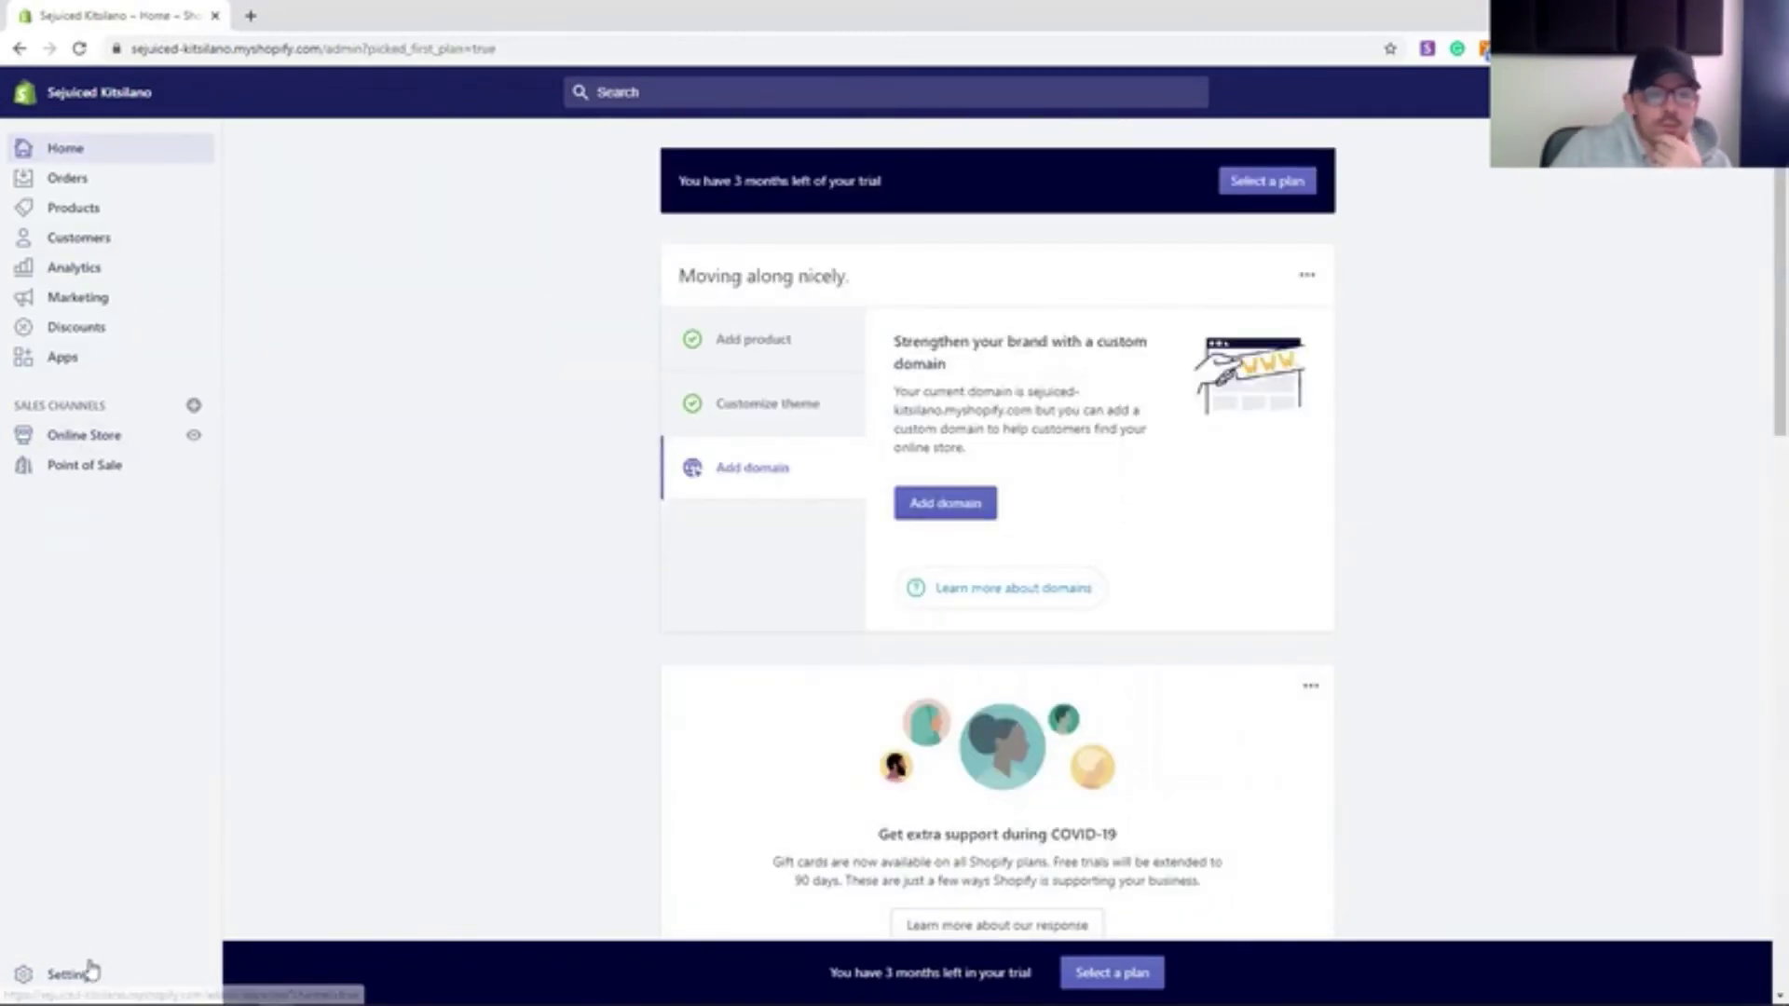
pyautogui.click(84, 434)
# - Issue a $50.00 gift card from the Products > Gift cards page
pyautogui.scroll(-3, 1170, 659)
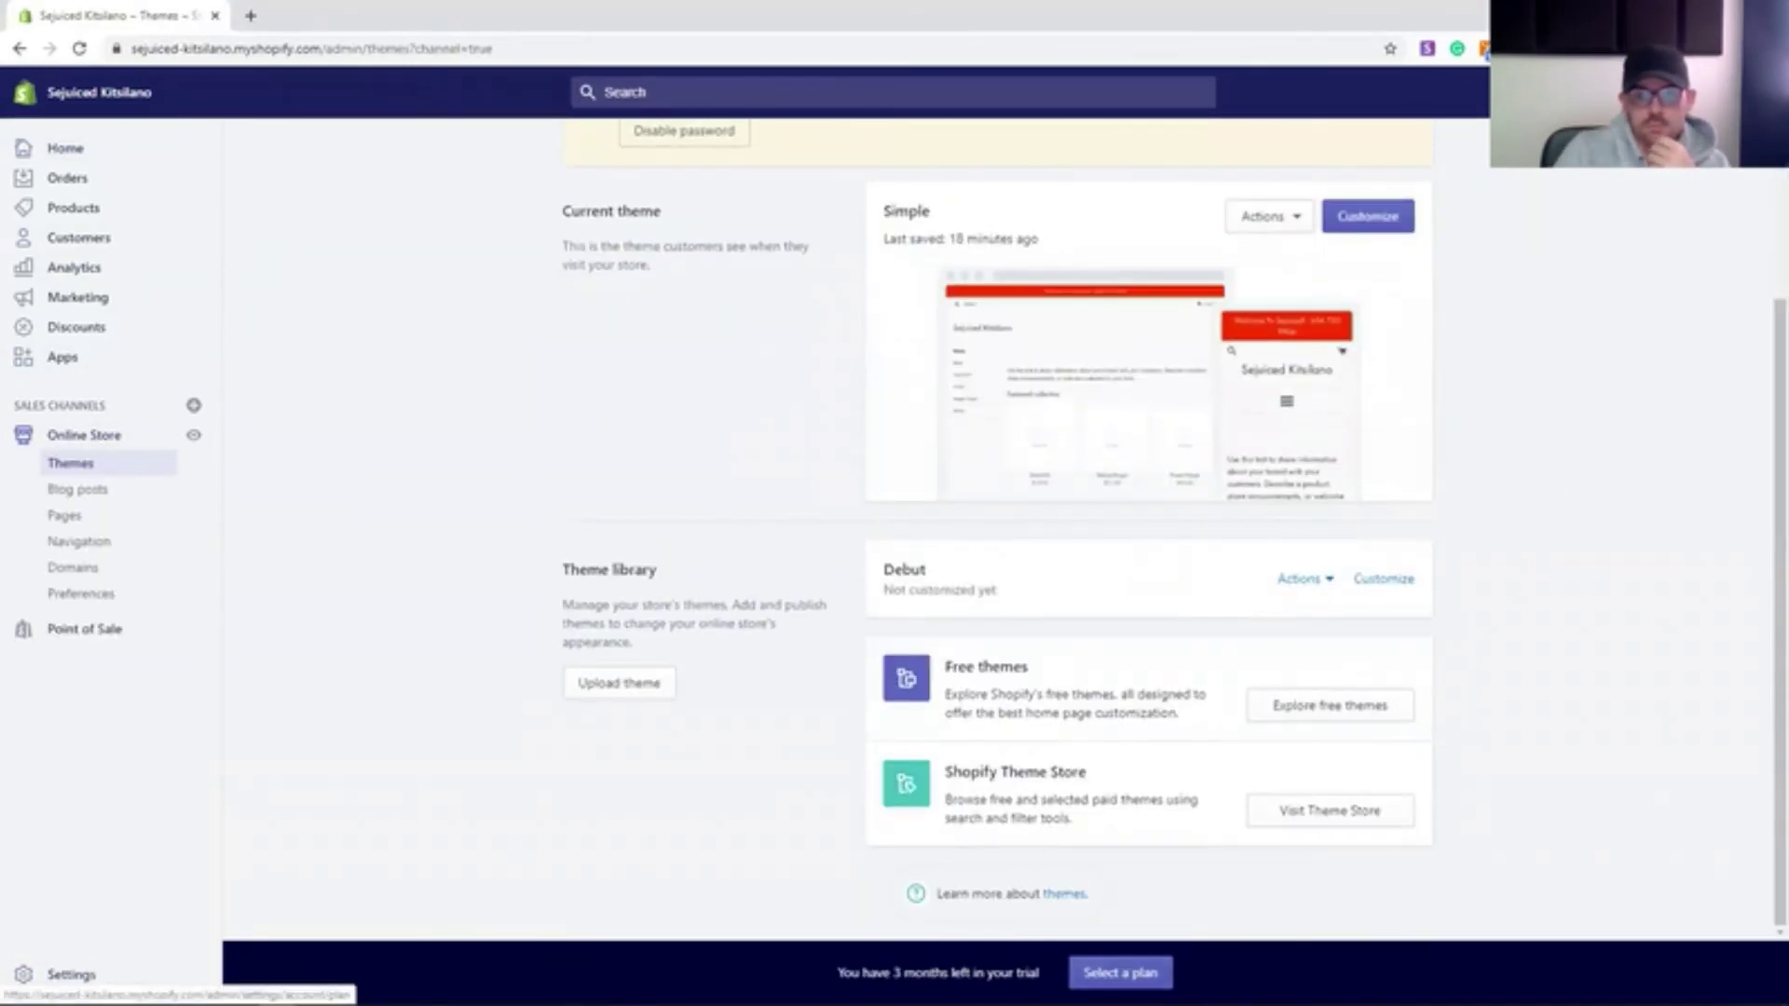
pyautogui.click(72, 207)
pyautogui.click(90, 340)
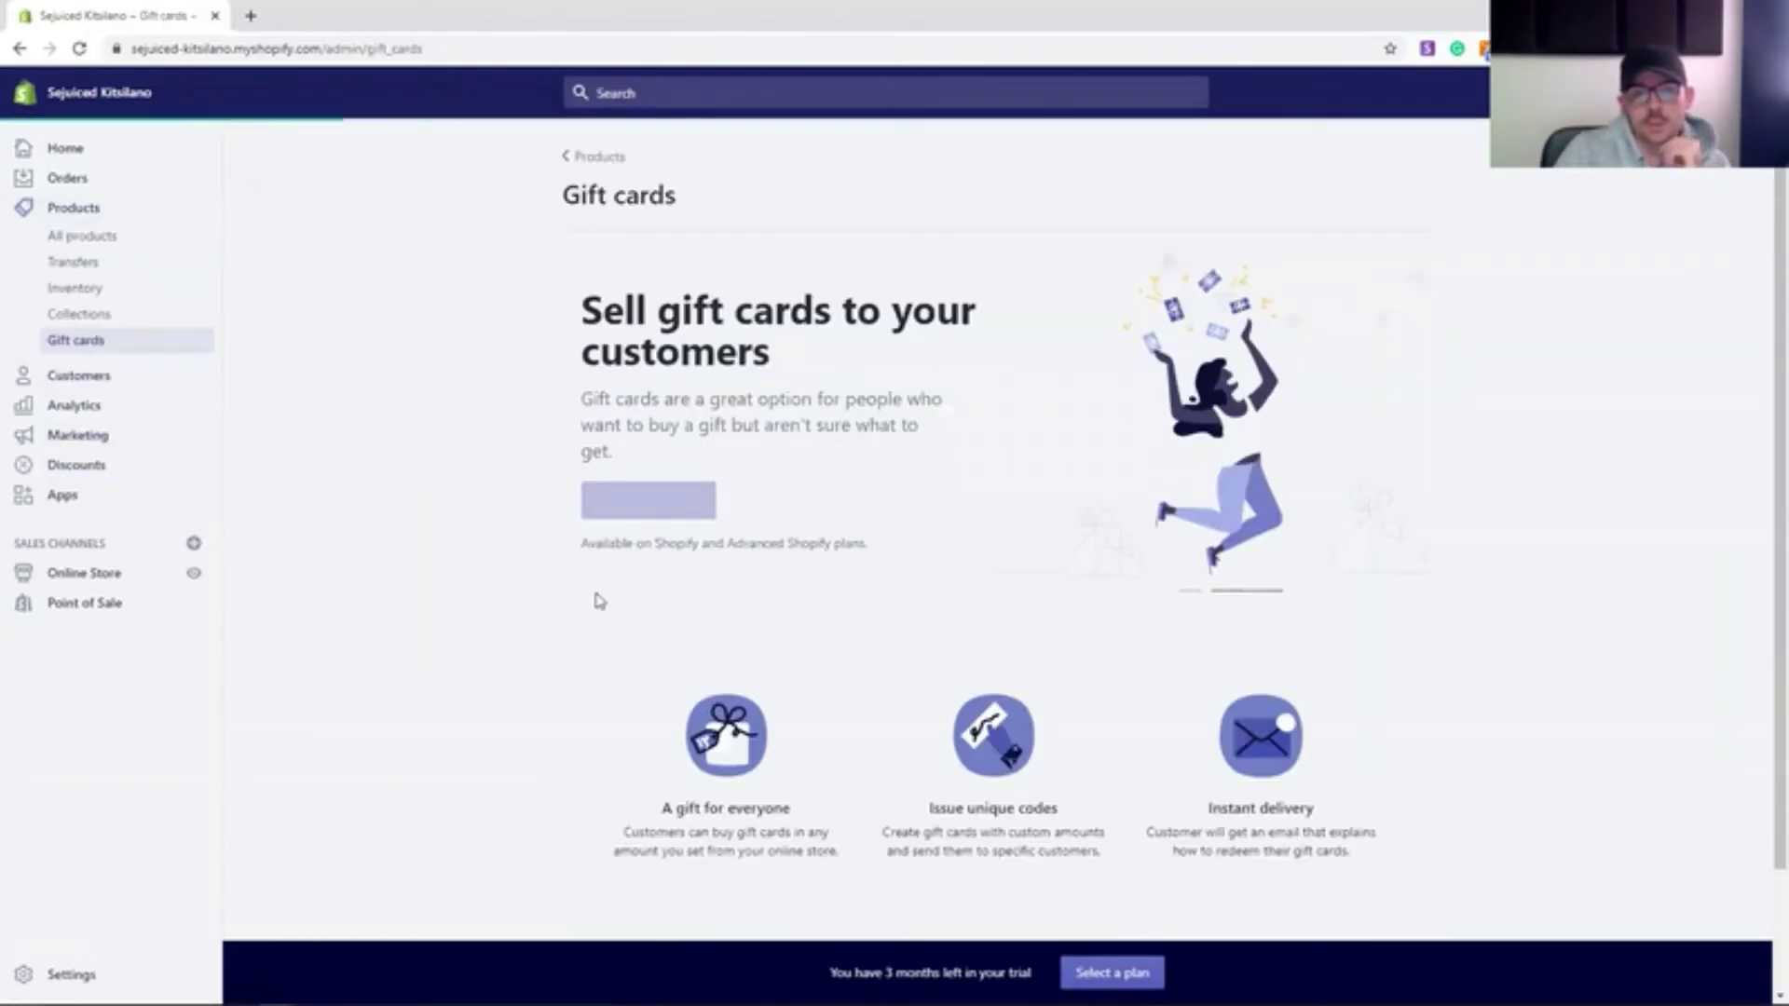
pyautogui.click(1722, 209)
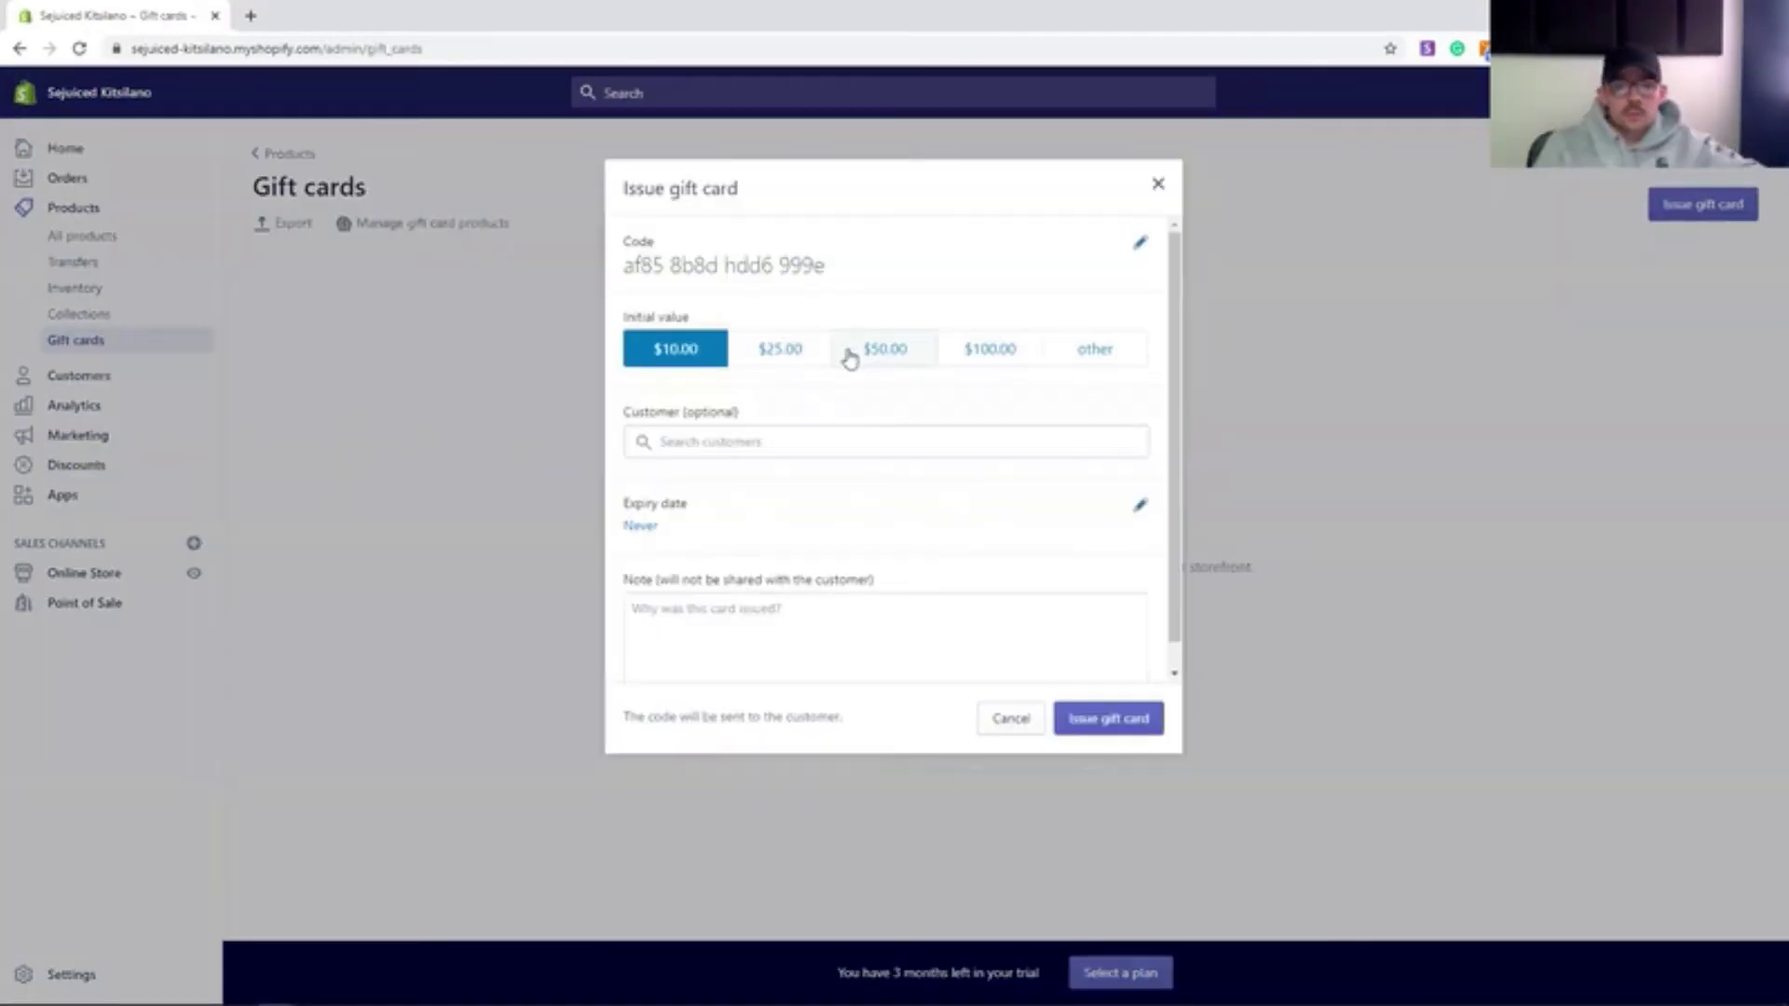
pyautogui.click(864, 359)
pyautogui.scroll(-1, 923, 531)
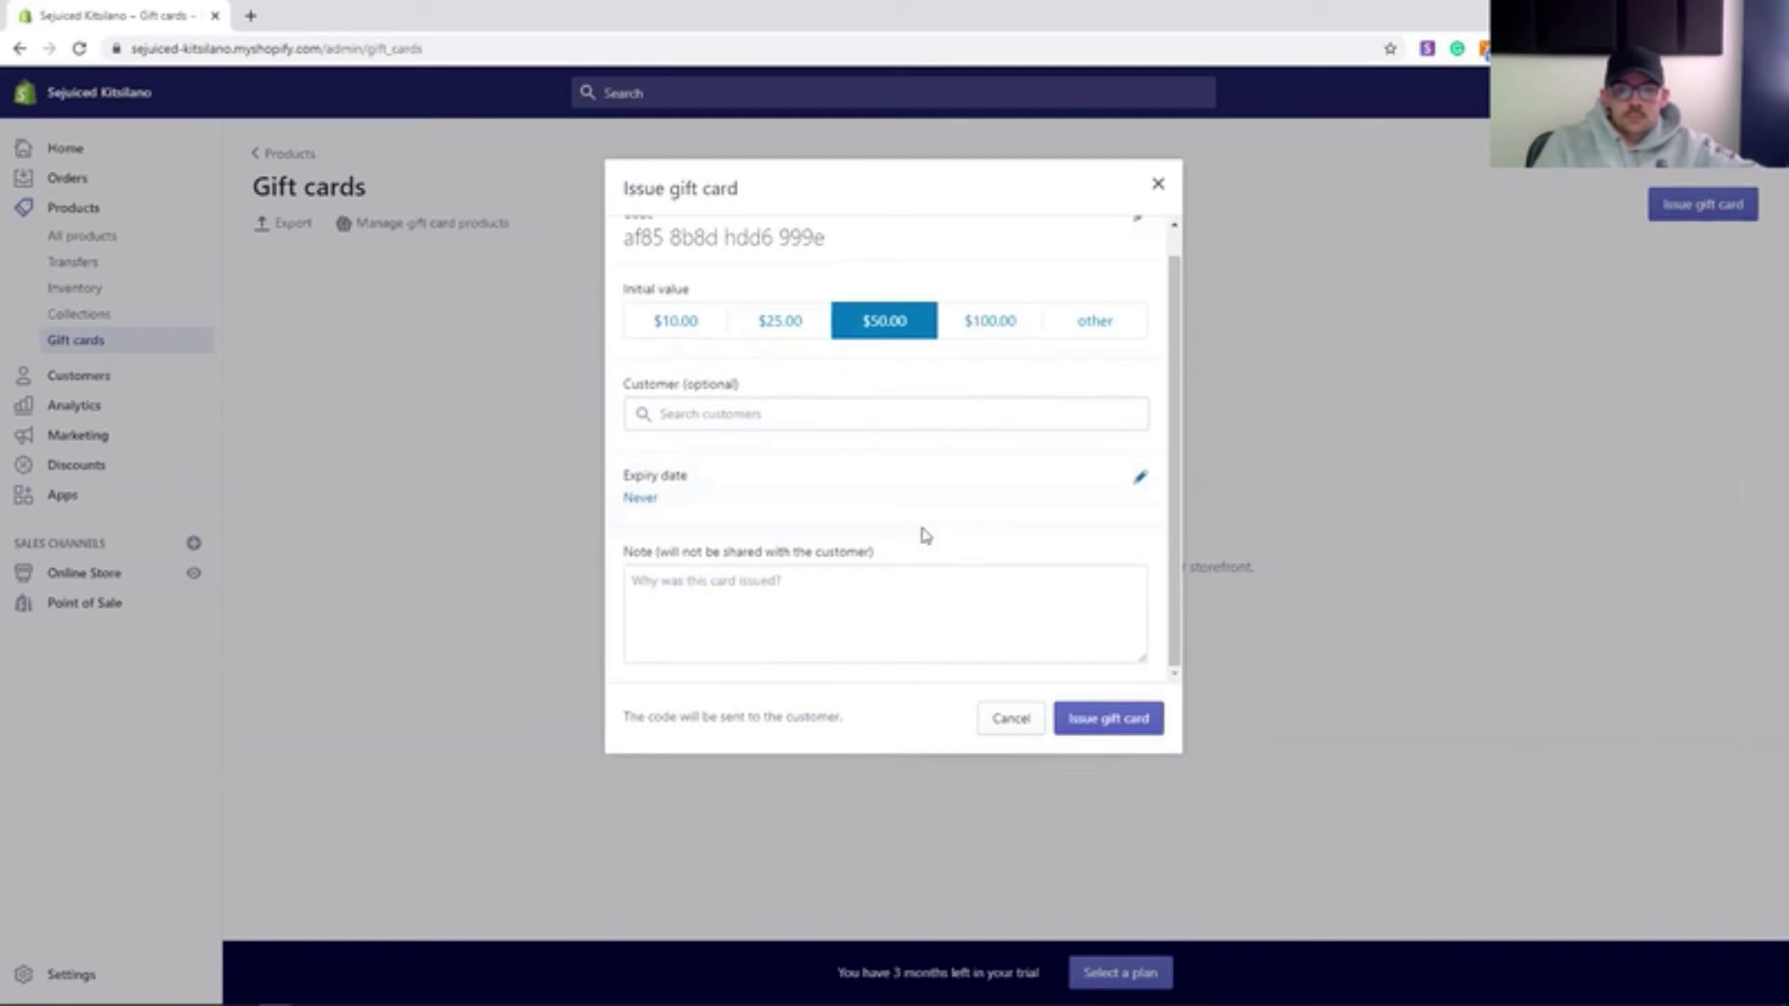
pyautogui.click(1106, 727)
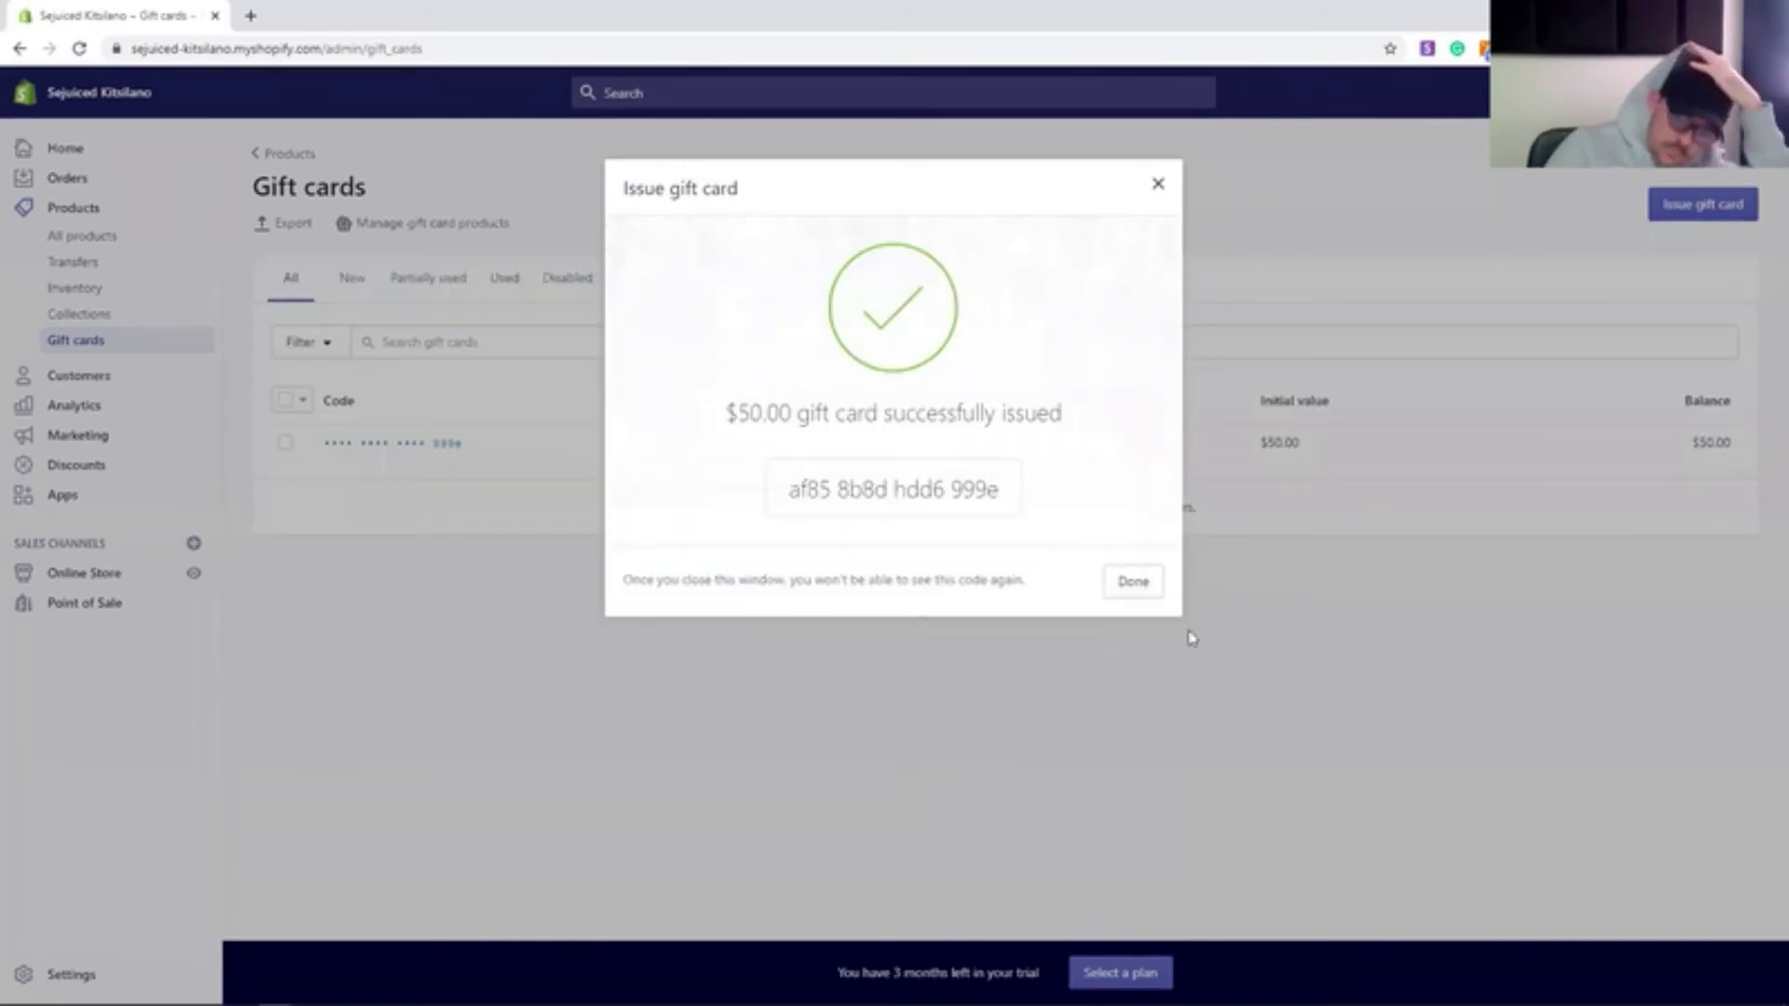
pyautogui.click(1130, 584)
# - Create and save a 'Buy a Gift Card' gift card product without the $10.00 denomination
pyautogui.click(424, 229)
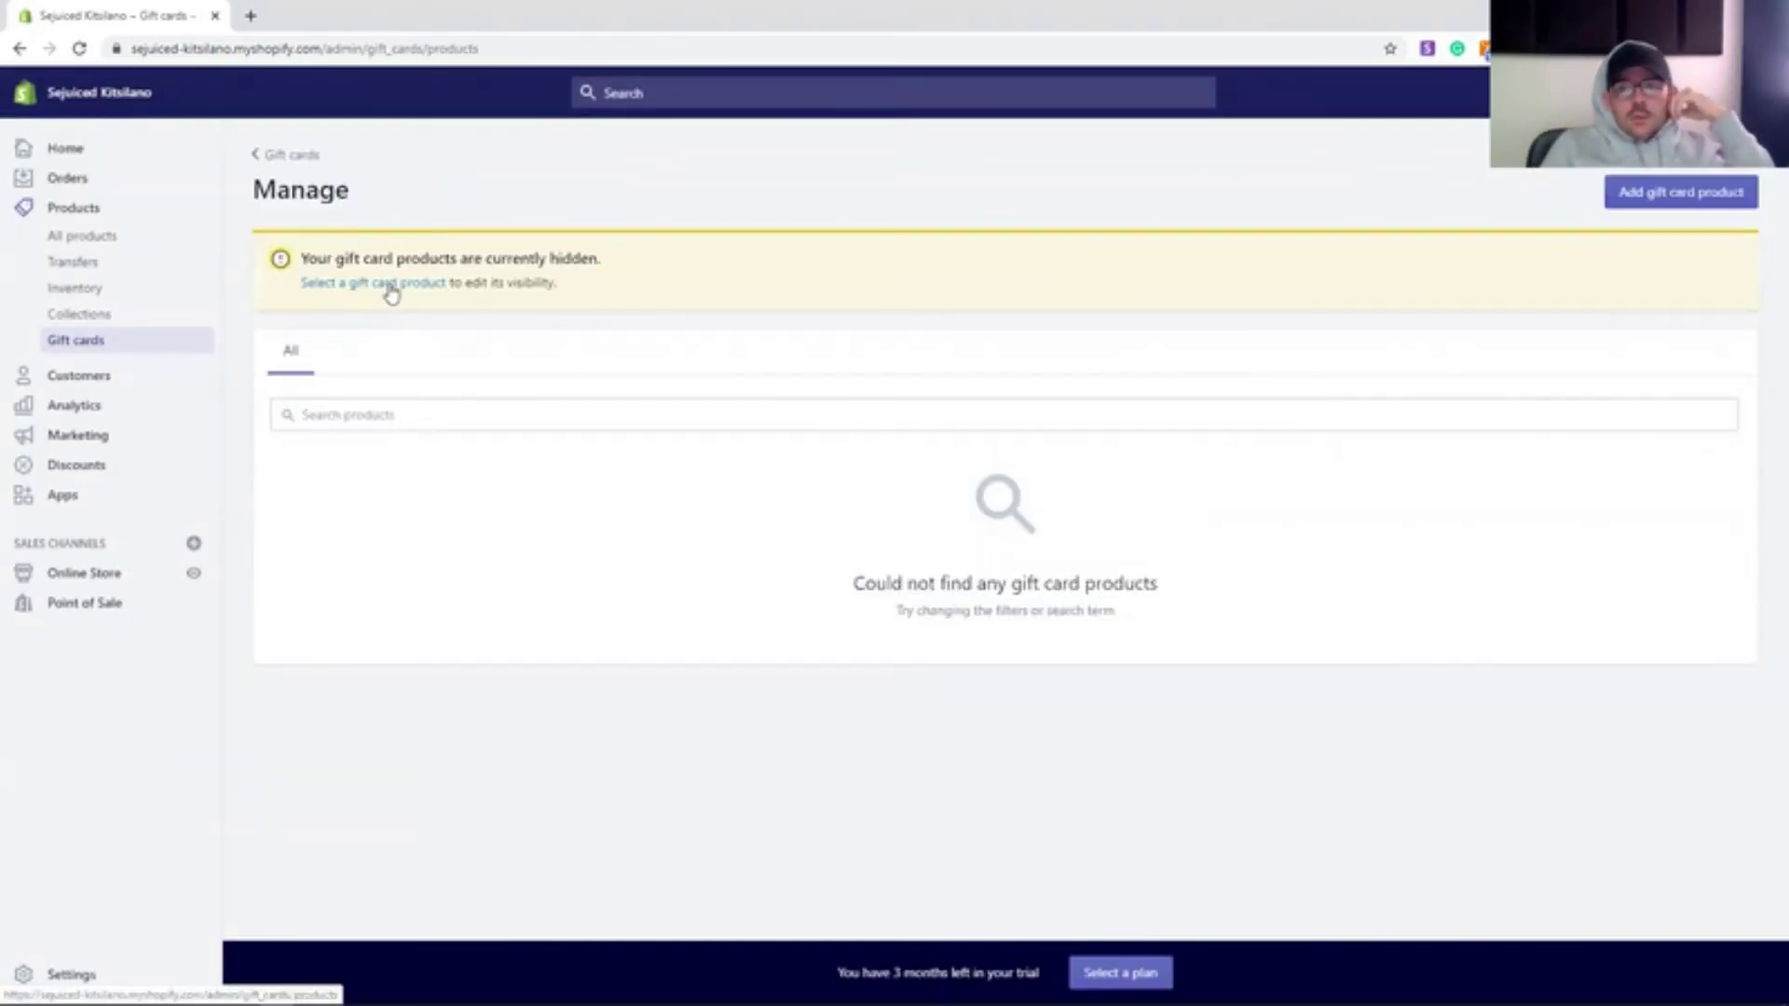
pyautogui.click(387, 283)
pyautogui.write('Gift gi')
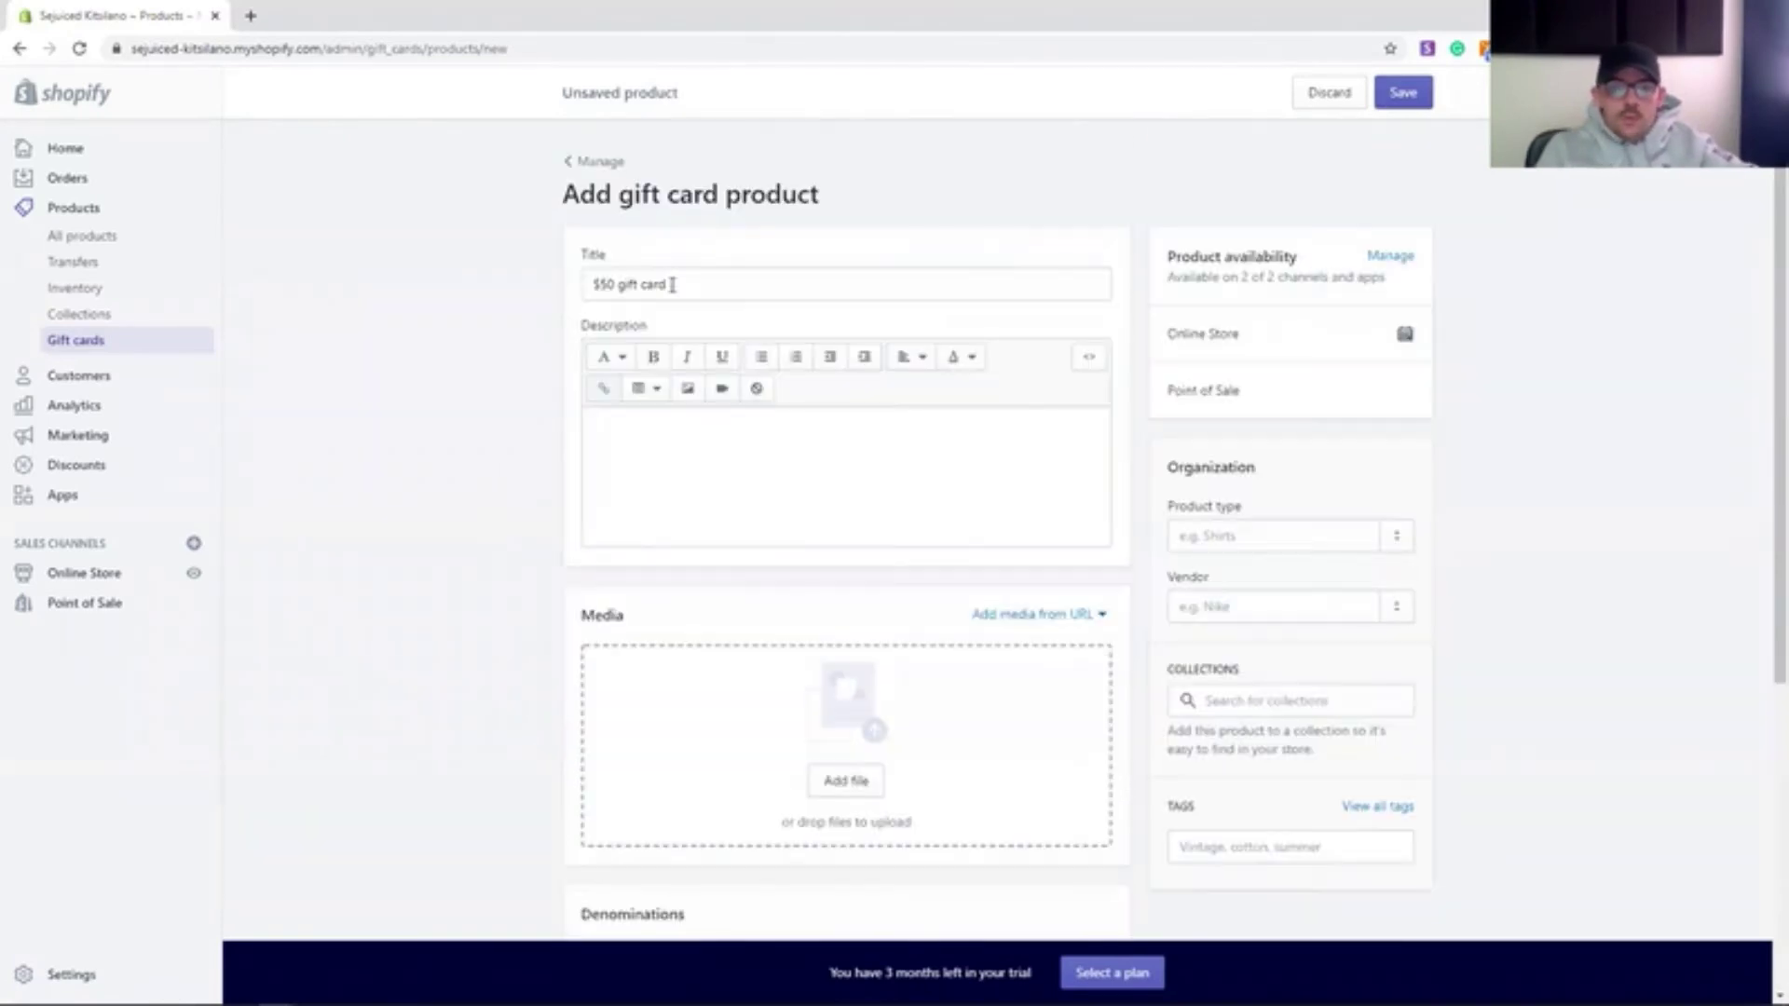
pyautogui.write('Buy a Gift Card')
pyautogui.scroll(-5, 531, 675)
pyautogui.click(1094, 499)
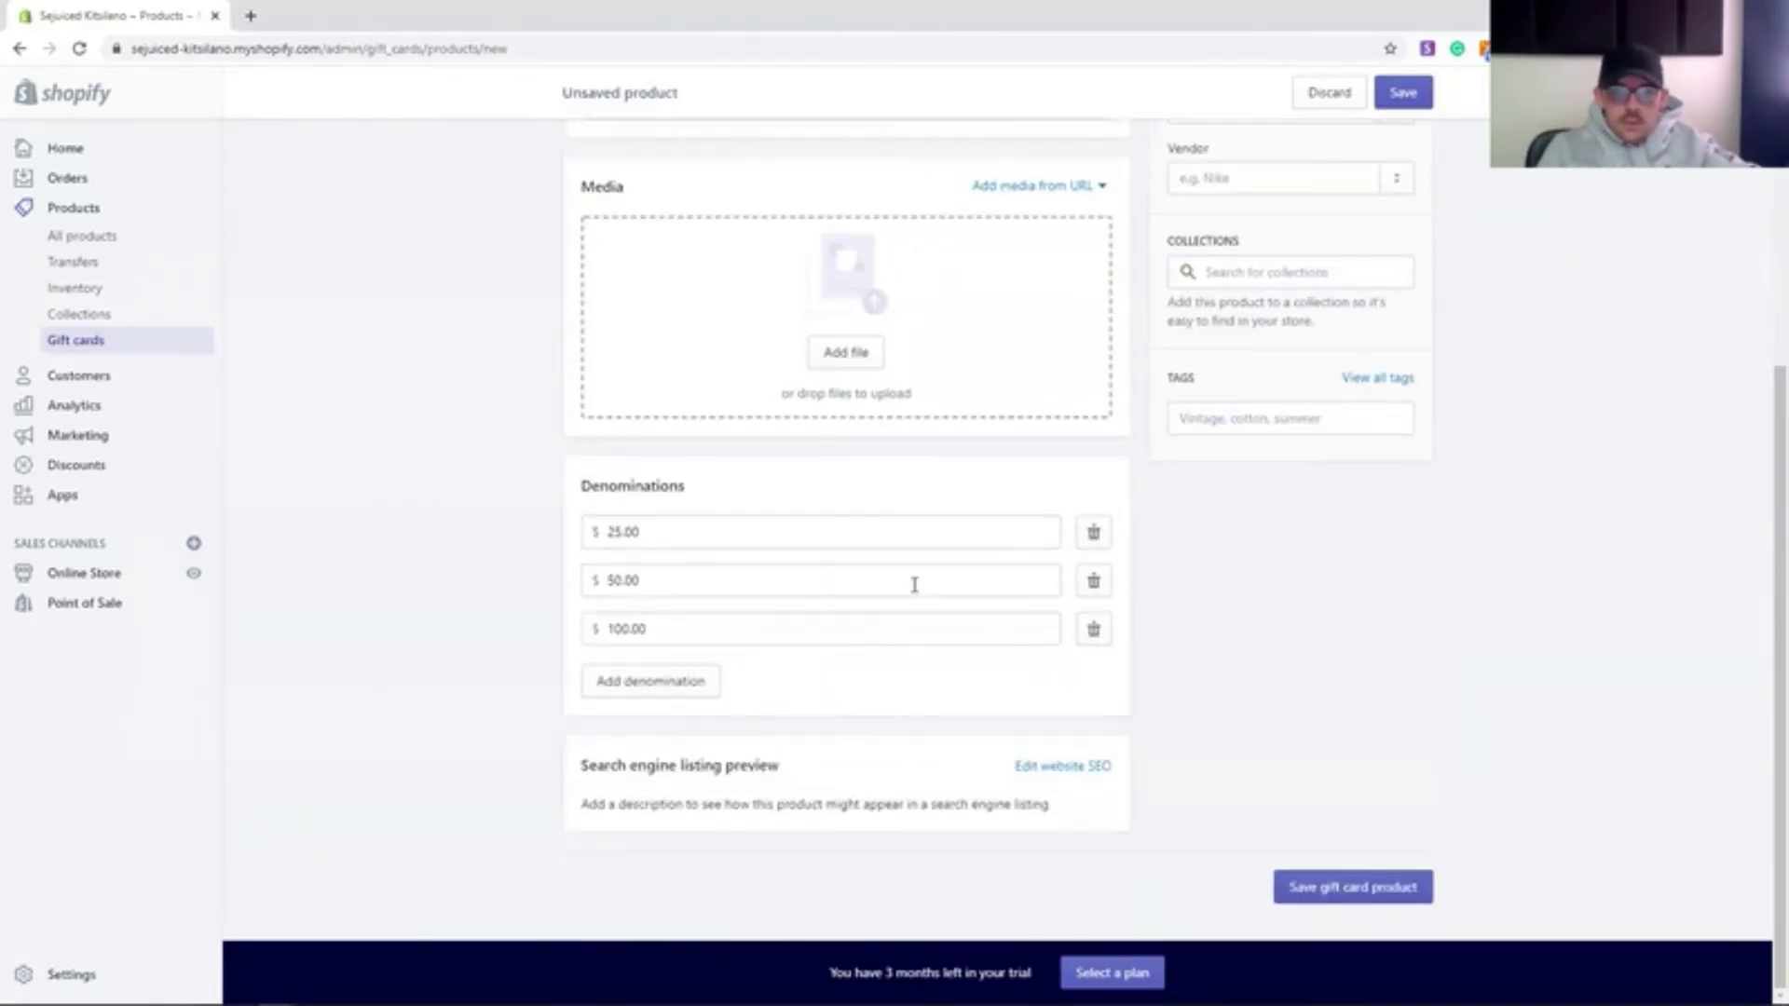
pyautogui.click(1351, 890)
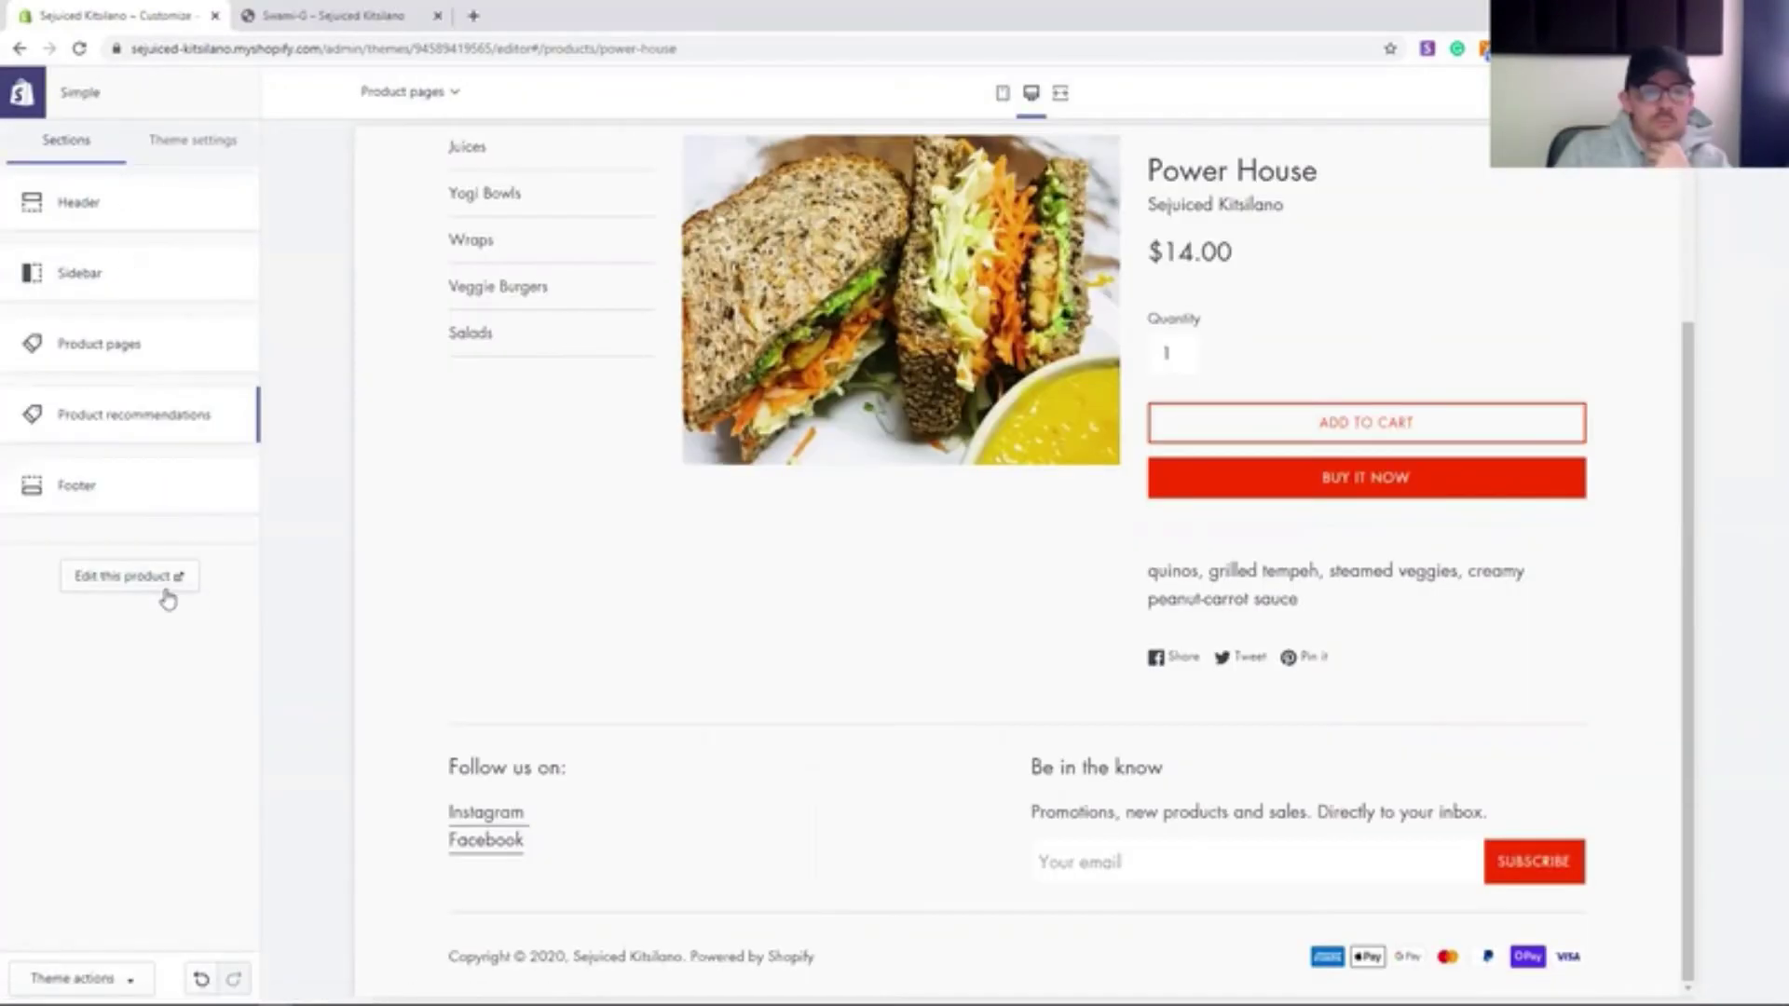
# - Rewrite the Image with text heading as a gift card appeal and replace the paragraph with redemption text
pyautogui.click(401, 91)
pyautogui.scroll(-10, 527, 630)
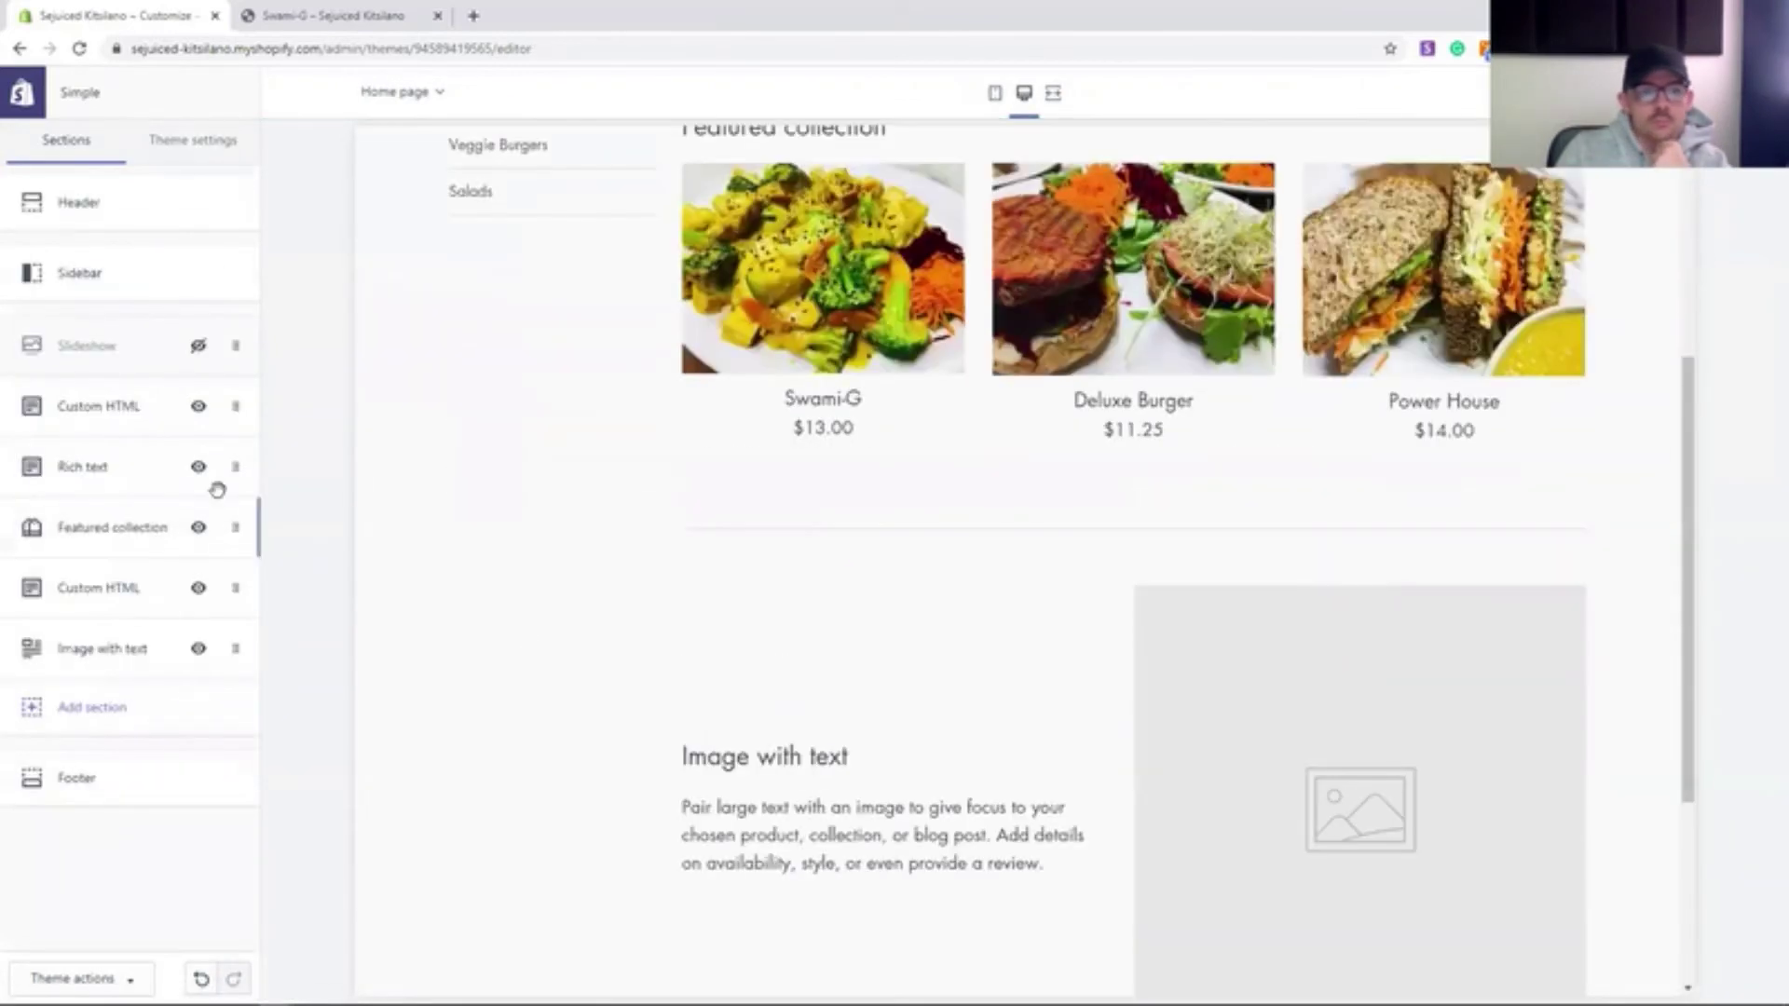
pyautogui.click(112, 647)
pyautogui.tripleClick(102, 537)
pyautogui.write('Please Consider Supporting Local Resta')
pyautogui.press('BackSpace')
pyautogui.press('BackSpace')
pyautogui.press('BackSpace')
pyautogui.press('BackSpace')
pyautogui.press('BackSpace')
pyautogui.press('BackSpace')
pyautogui.press('BackSpace')
pyautogui.press('BackSpace')
pyautogui.press('BackSpace')
pyautogui.press('BackSpace')
pyautogui.press('BackSpace')
pyautogui.write('Us By Purchasing a Gift Card.')
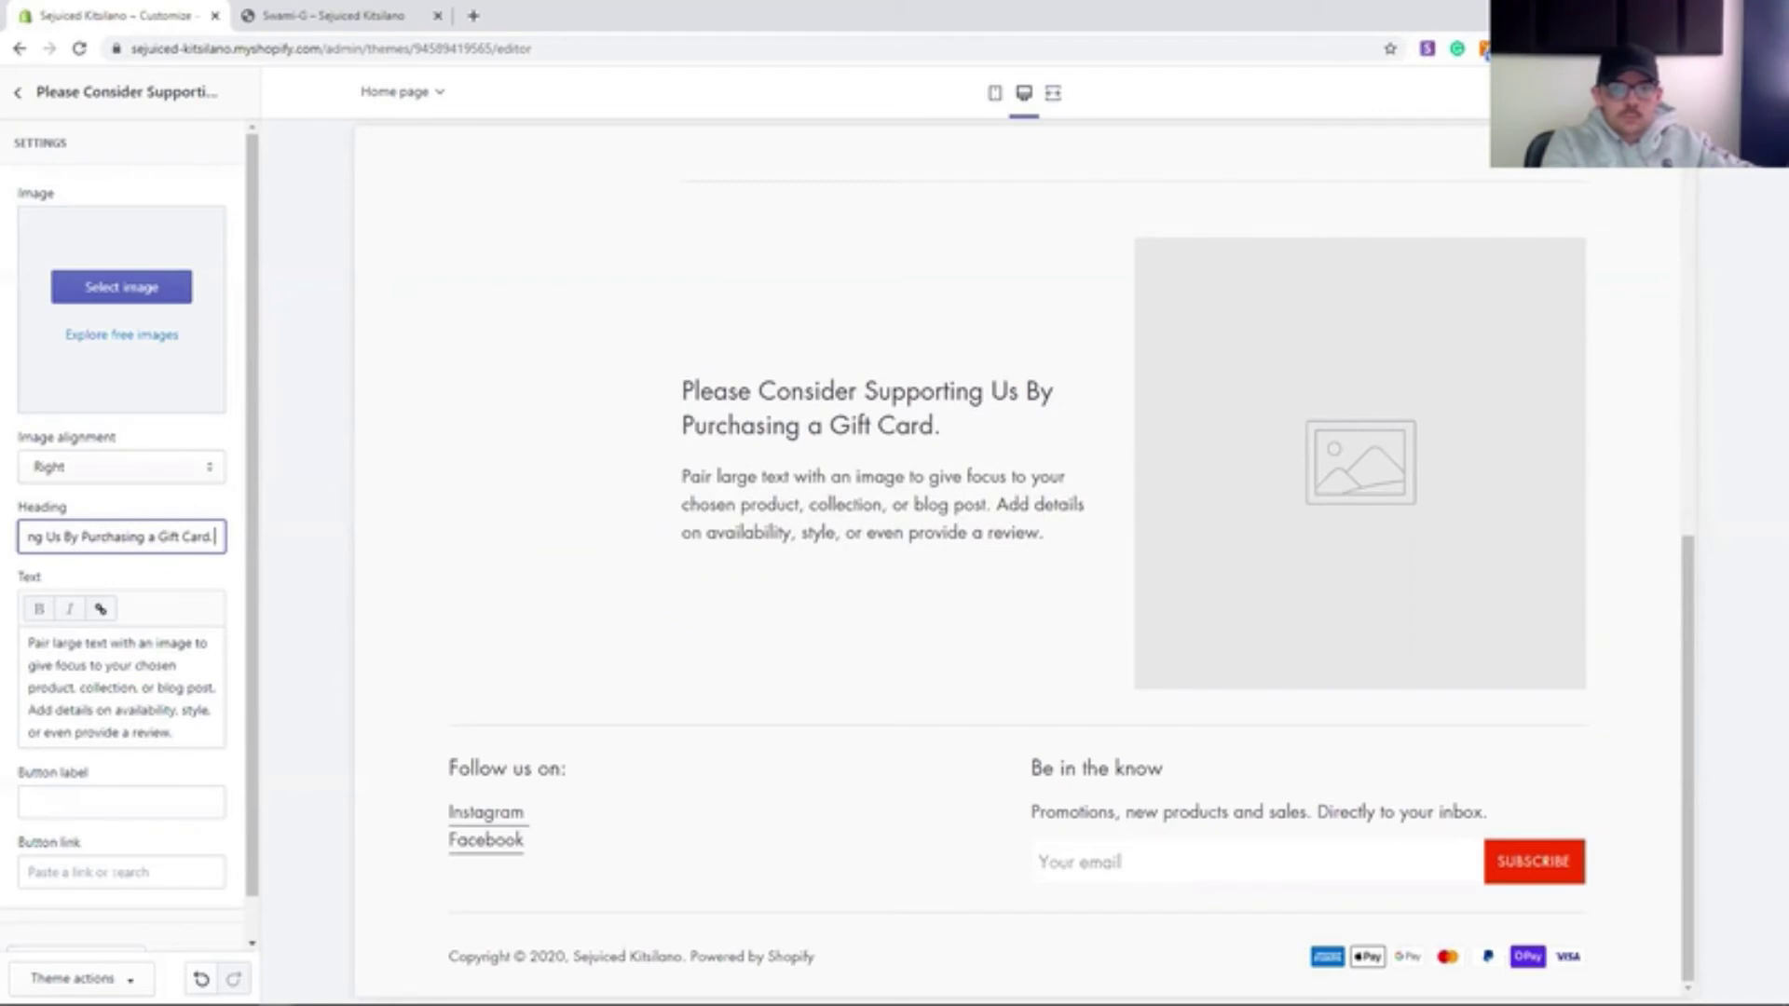
pyautogui.moveTo(176, 734); pyautogui.dragTo(30, 635)
pyautogui.write('You will be able to redeem th')
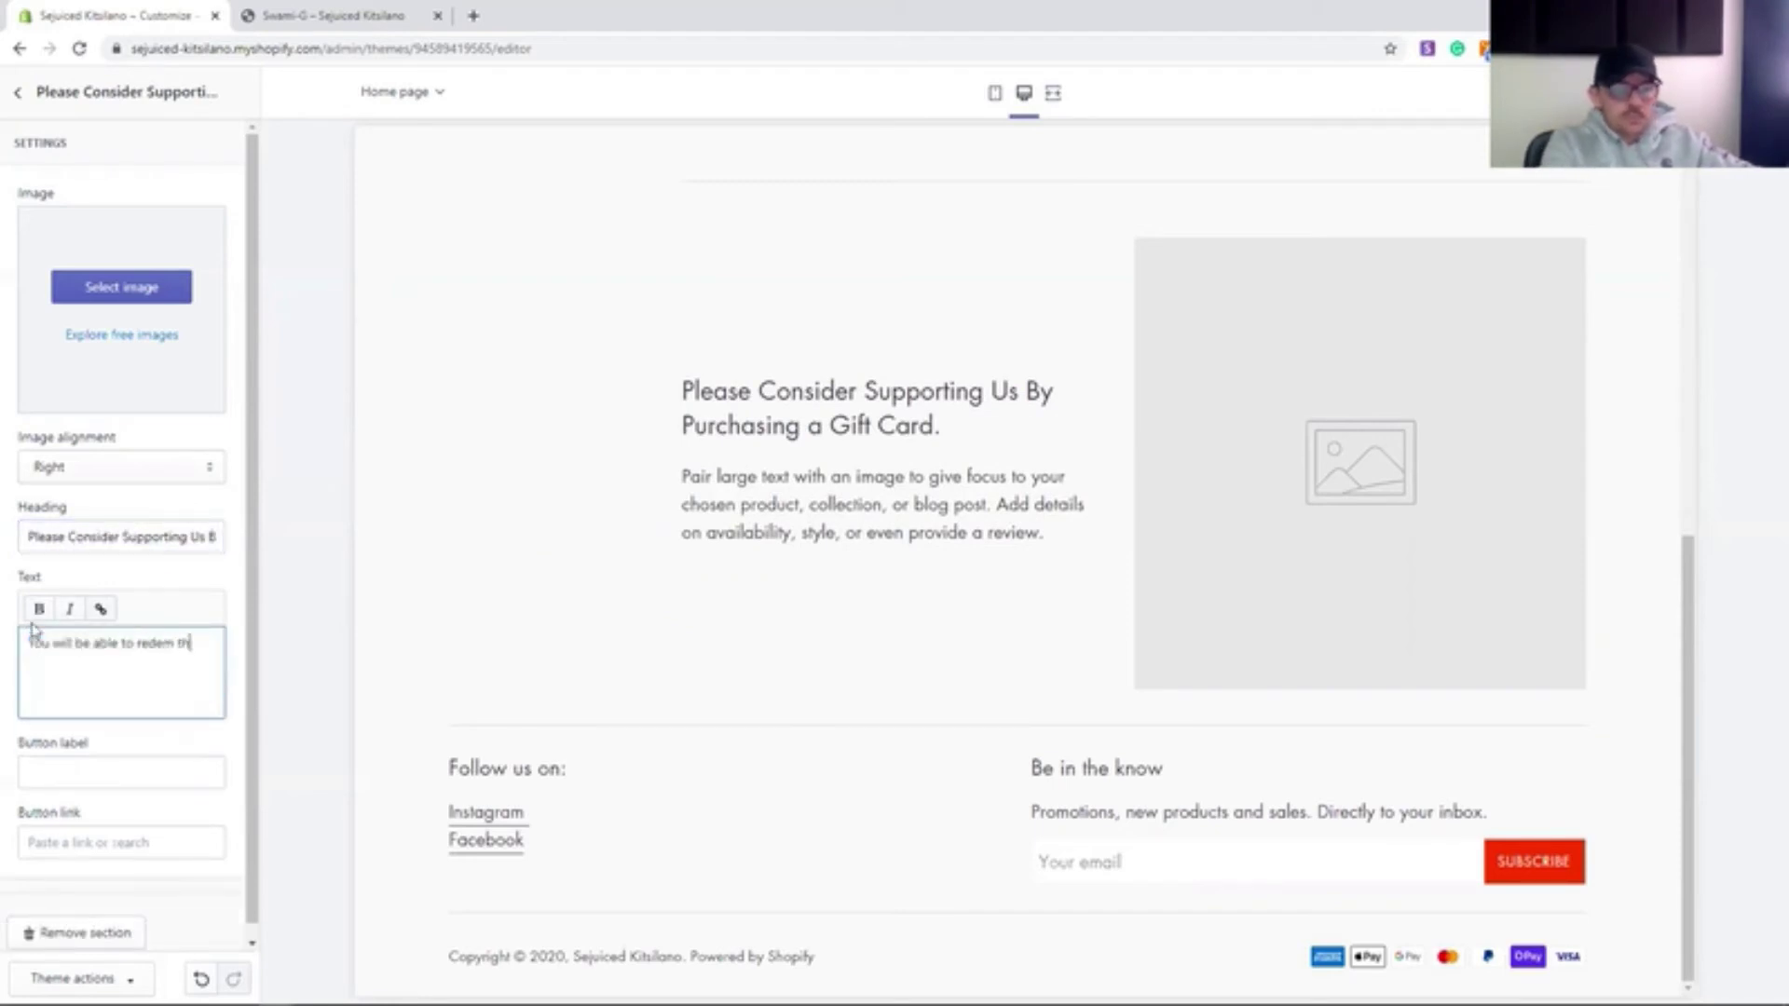
pyautogui.write('is on any online and')
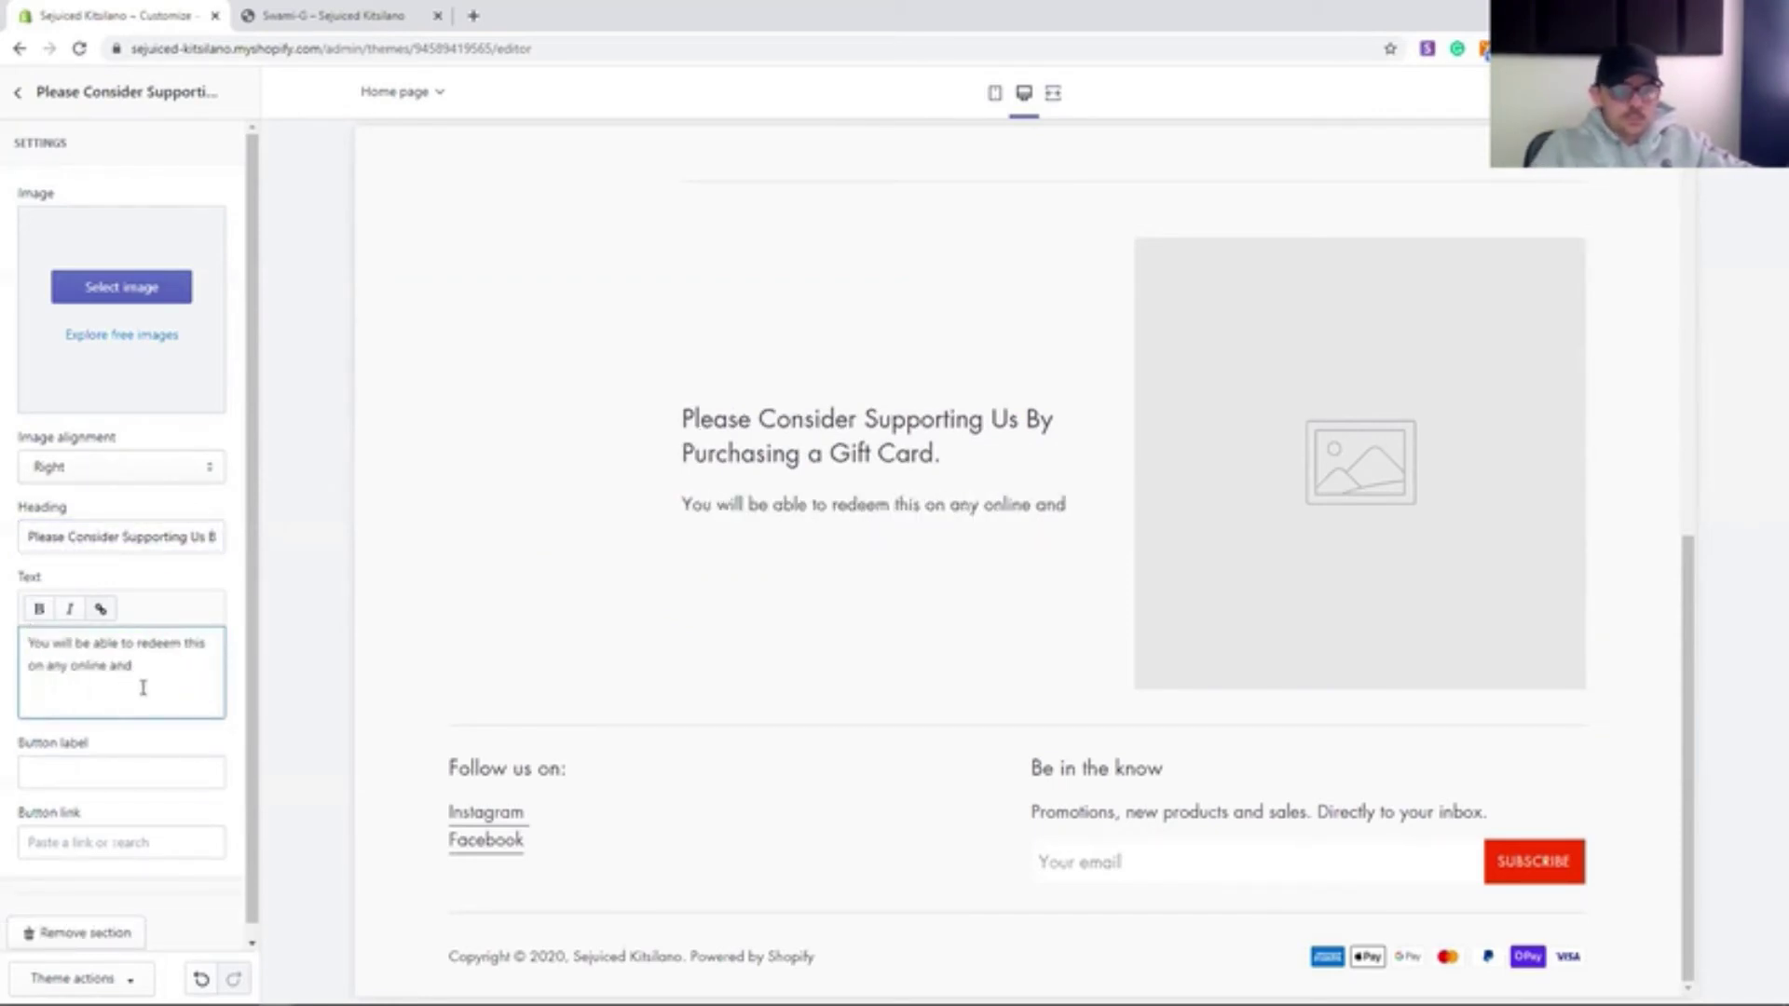
pyautogui.write(' in-store order when we start allo')
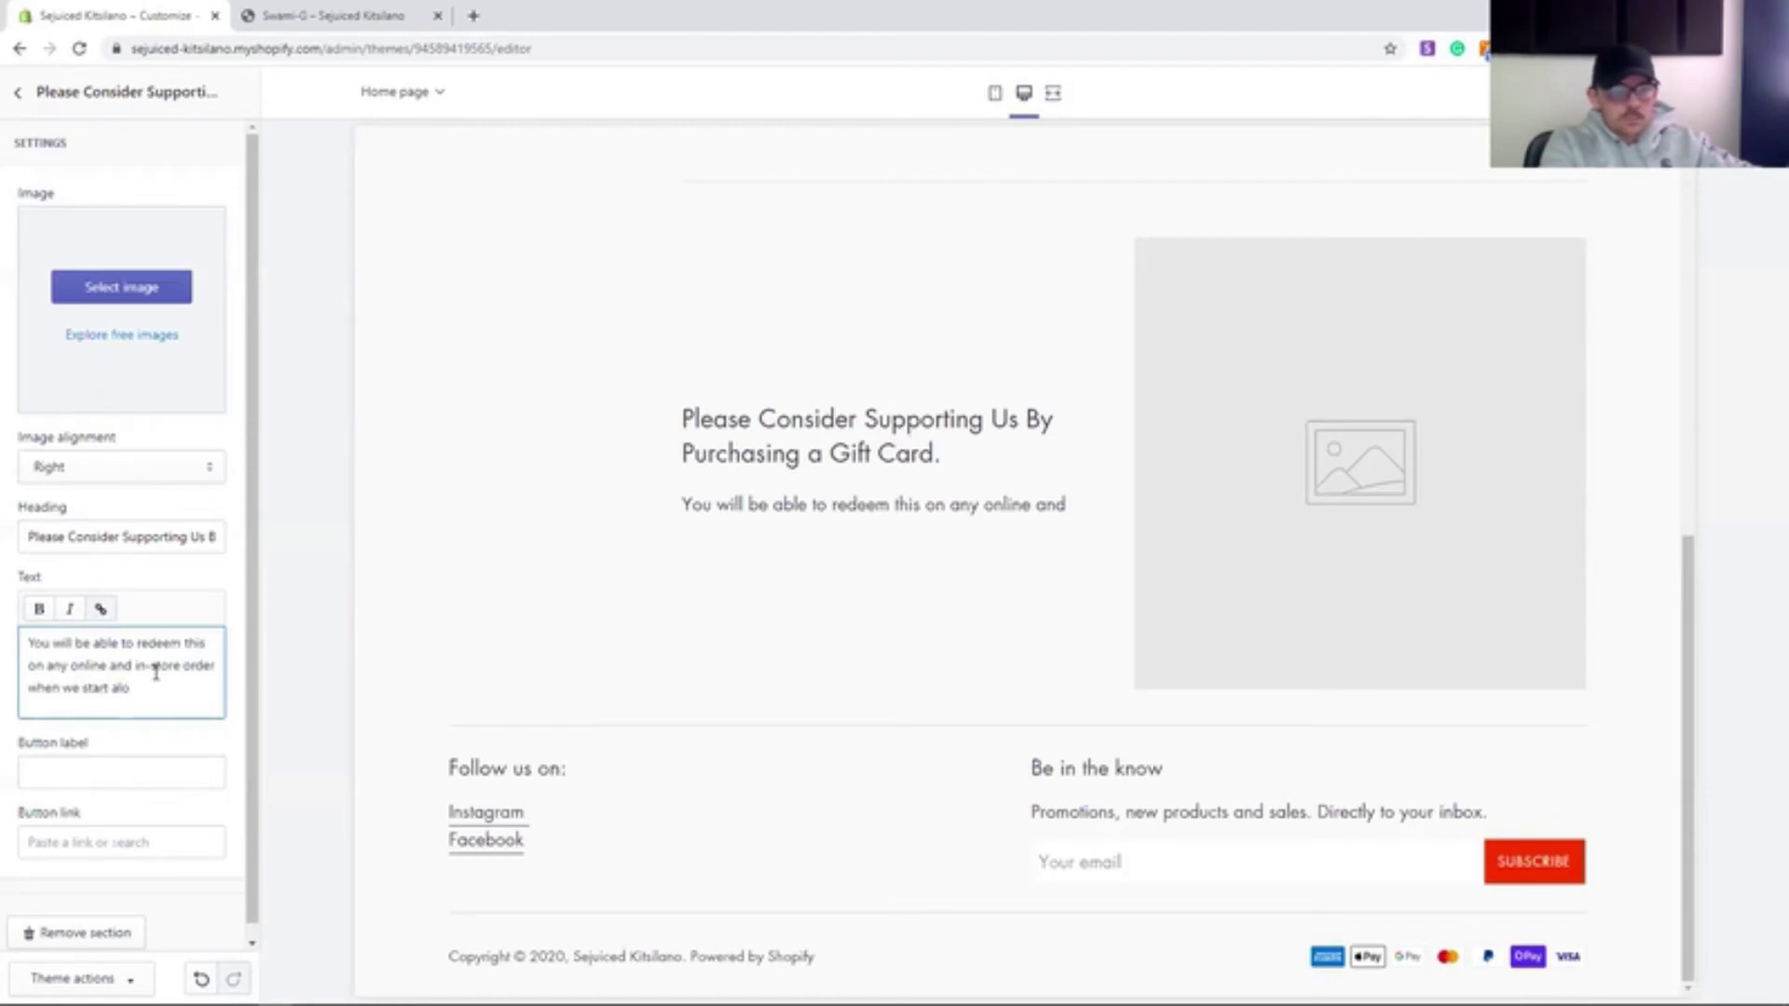
pyautogui.write('wing people back into the restaurant.')
# - Add an 'Add to Cart' button linking to the Buy a Gift Card product
pyautogui.click(128, 778)
pyautogui.write('Add to Card')
pyautogui.click(140, 848)
pyautogui.click(140, 703)
pyautogui.click(125, 776)
pyautogui.press('BackSpace')
pyautogui.write('t')
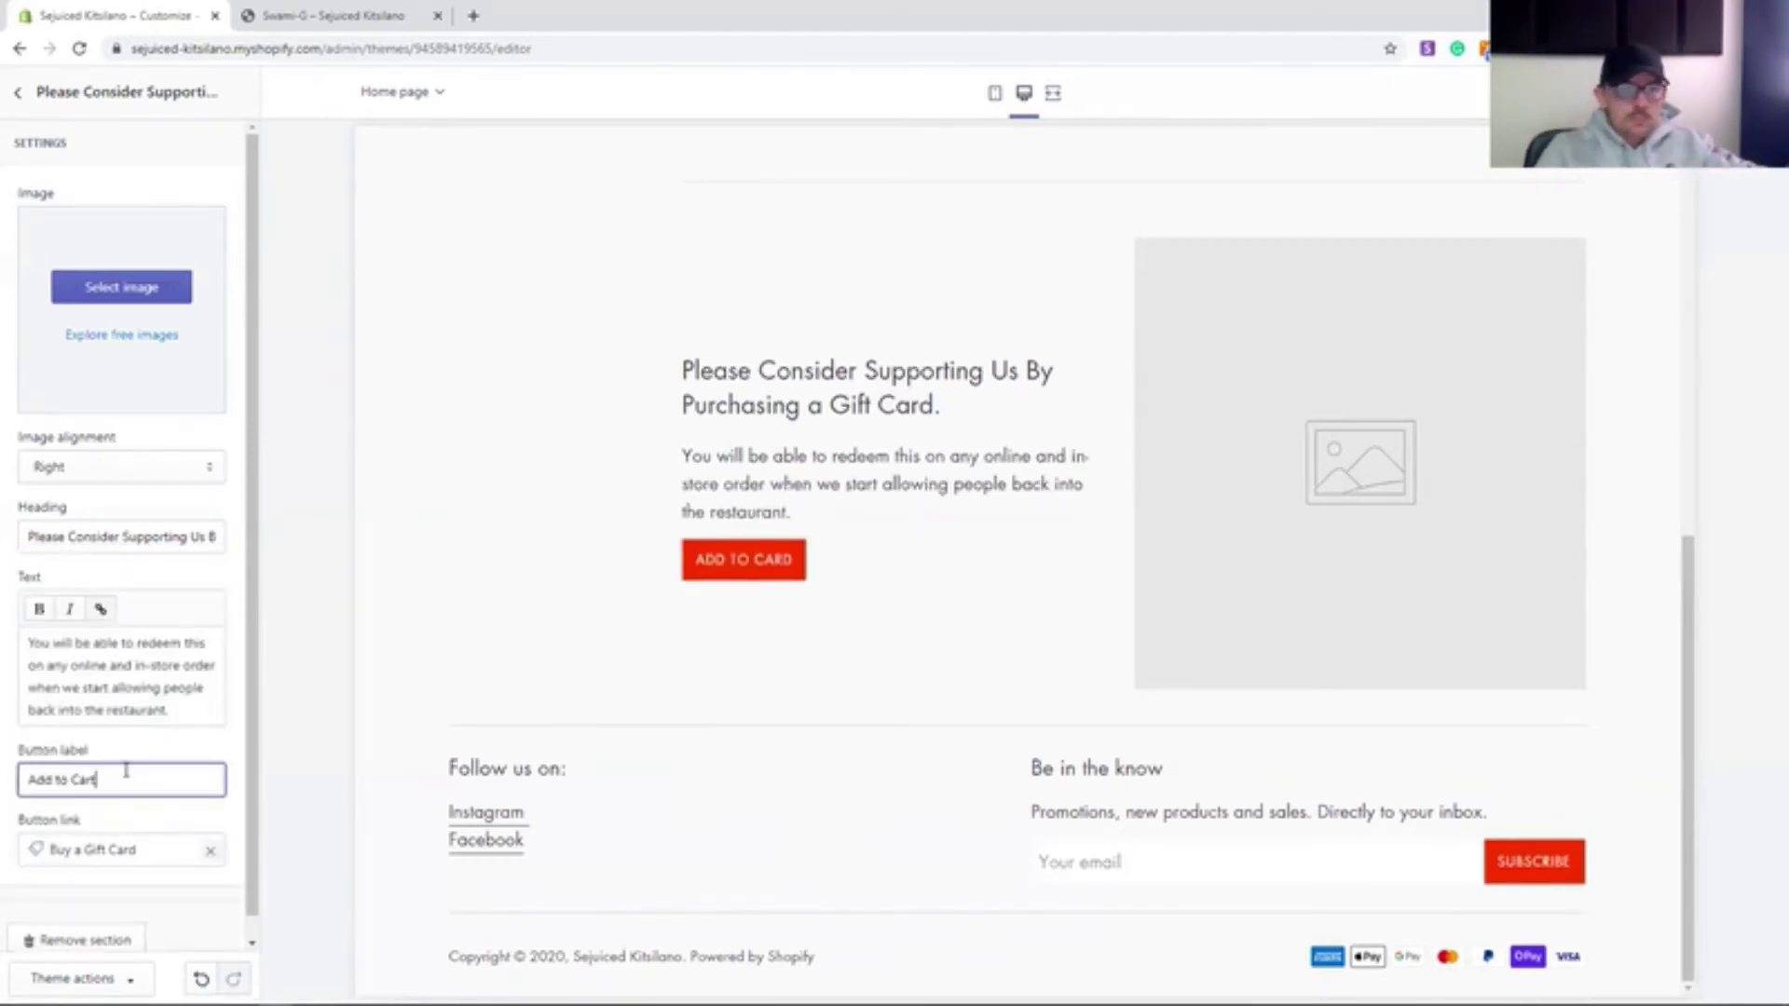
# - Upload the gift card image and apply it to the Image with text section
pyautogui.click(121, 287)
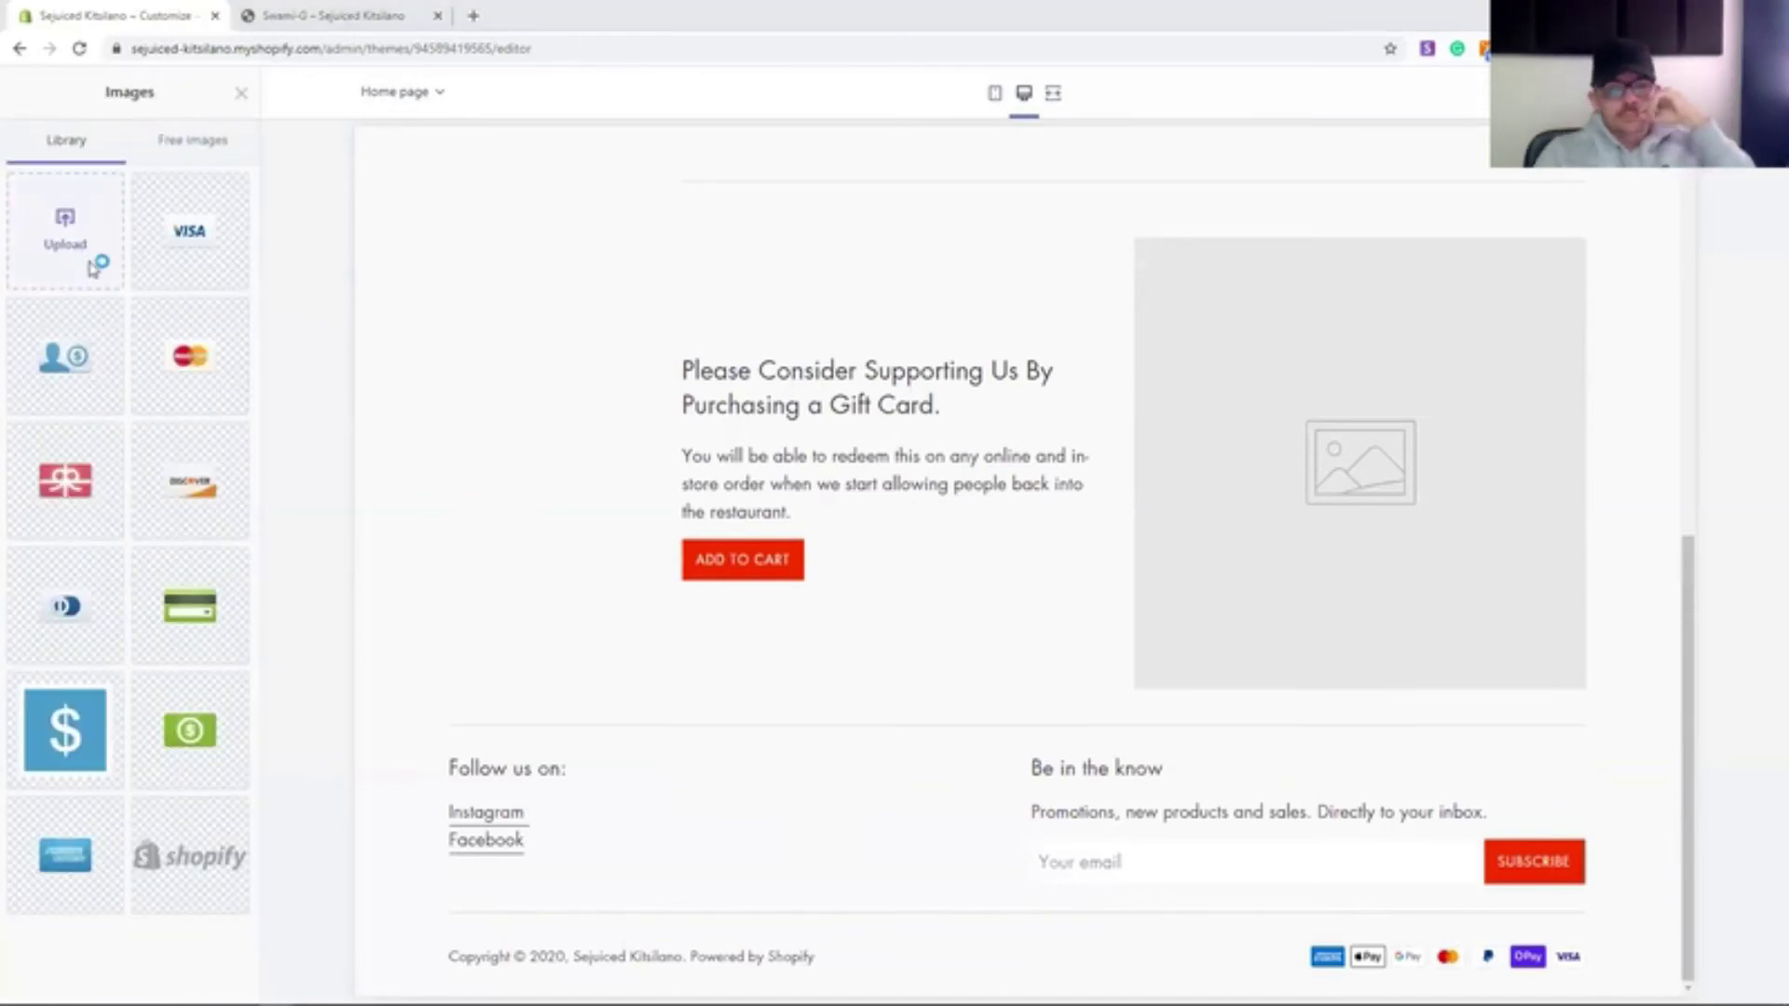
pyautogui.click(92, 268)
pyautogui.click(52, 121)
pyautogui.click(392, 249)
pyautogui.click(1242, 923)
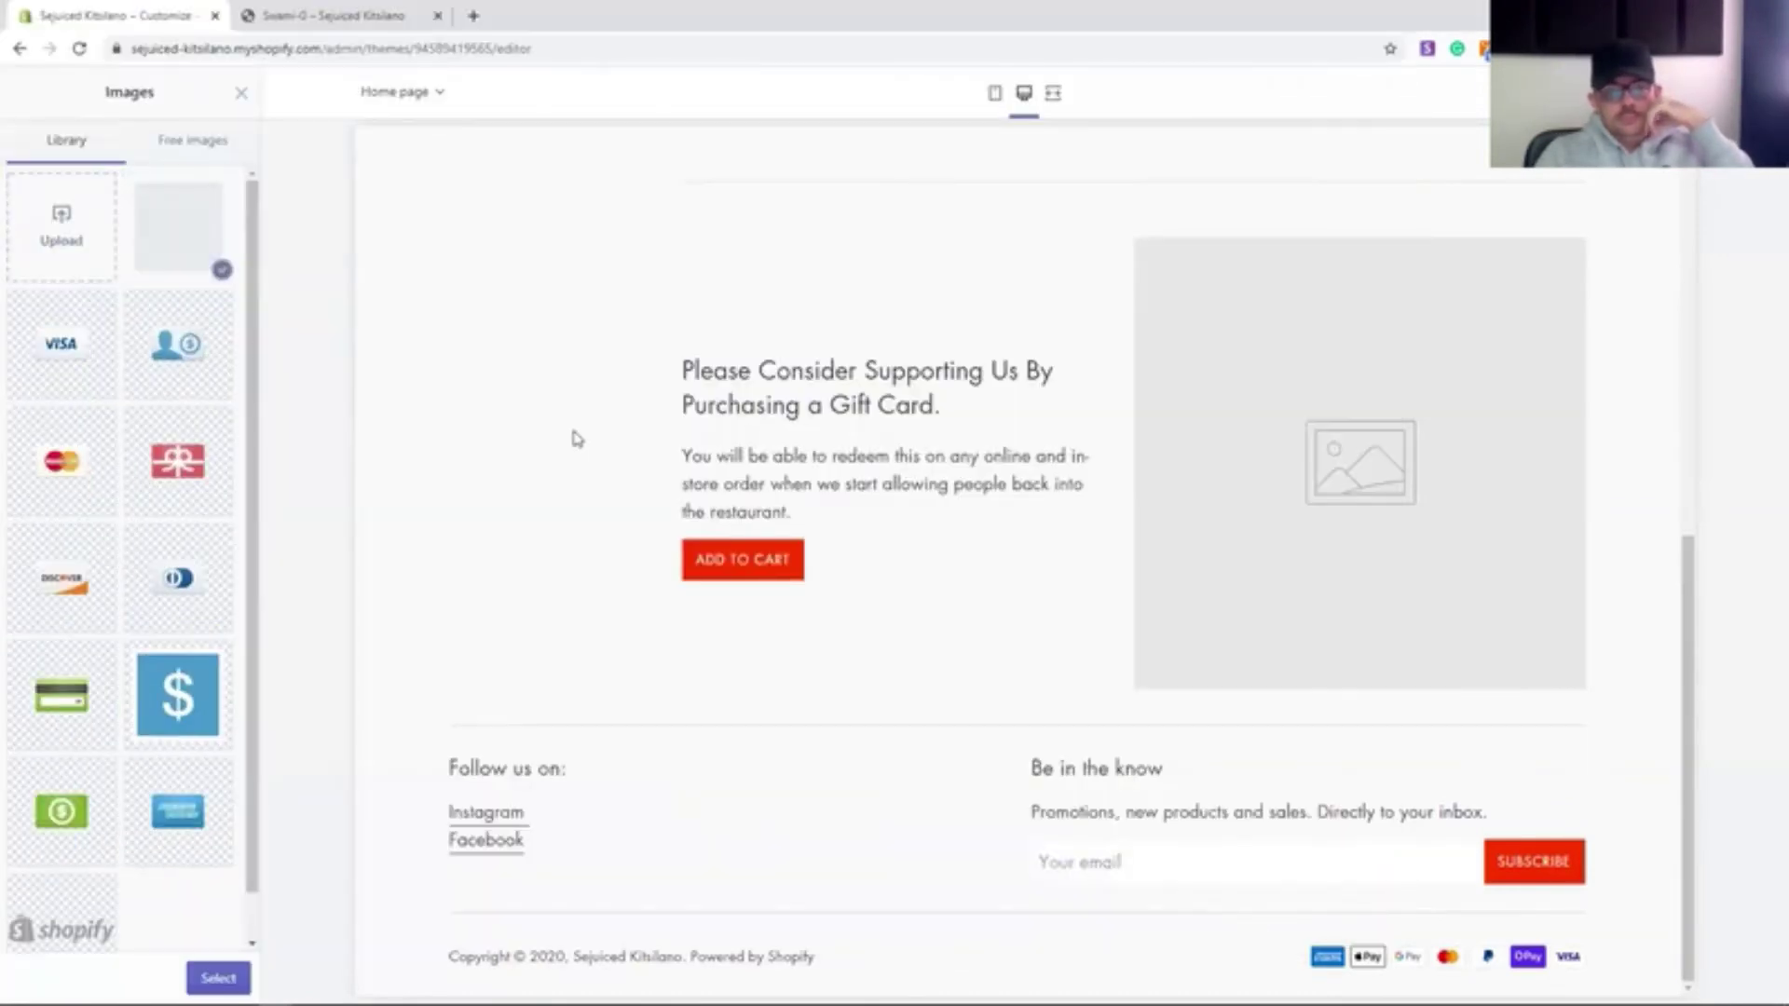
pyautogui.scroll(9, 575, 442)
pyautogui.click(241, 92)
pyautogui.click(121, 287)
pyautogui.click(176, 227)
pyautogui.click(17, 92)
pyautogui.click(150, 210)
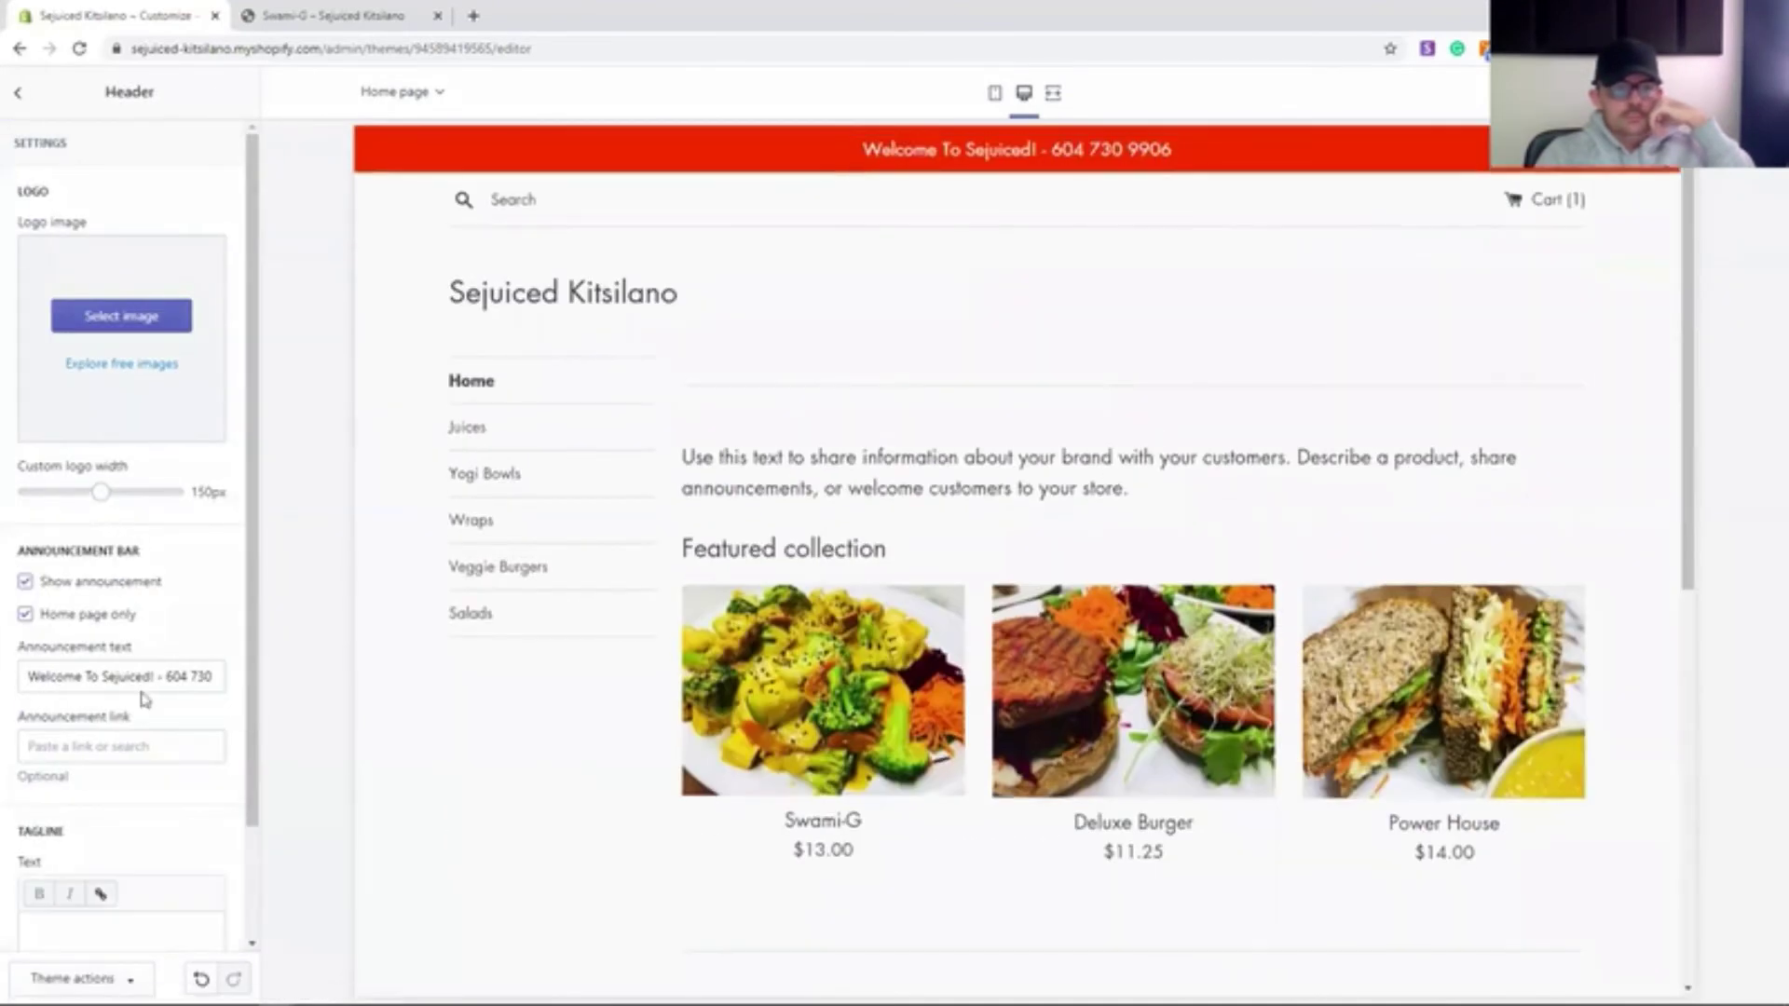
# - Change the announcement to 'Welcome To Sejuiced Vancouver! - Call For Pick-up Orders' before the phone number, and save
pyautogui.click(127, 677)
pyautogui.write('Vancouver')
pyautogui.press('Right')
pyautogui.press('Right')
pyautogui.press('Right')
pyautogui.press('Right')
pyautogui.write('Call to order -')
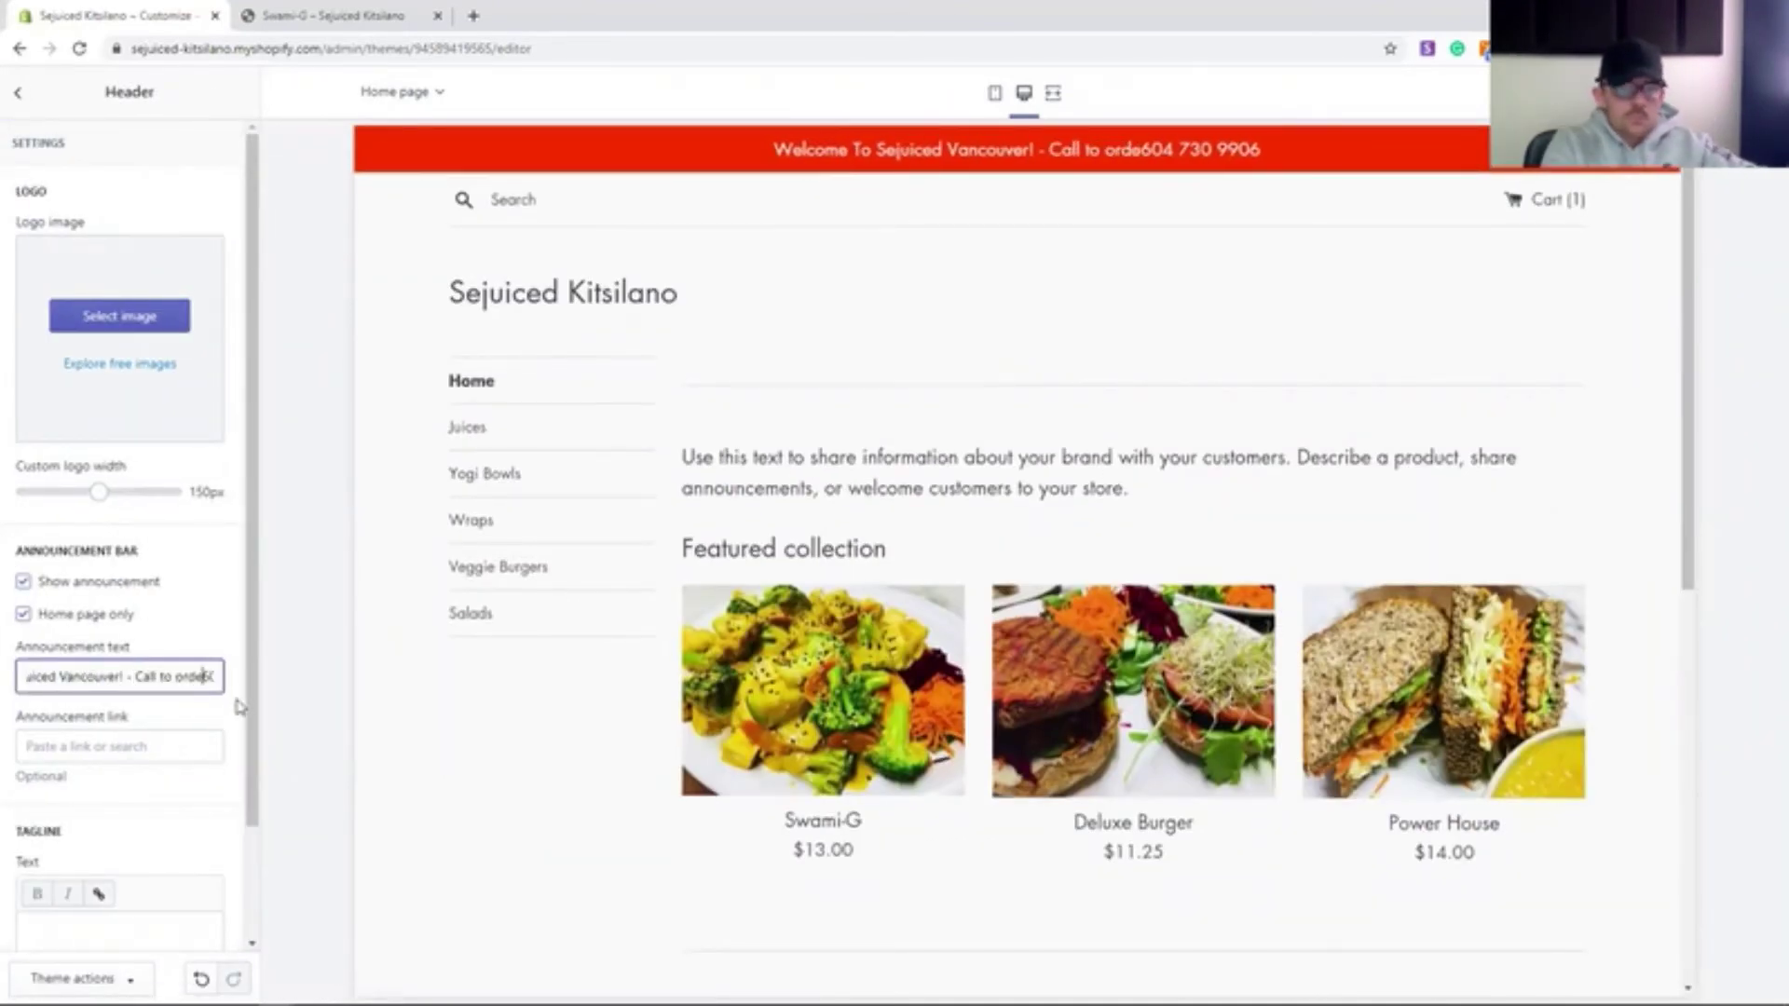
pyautogui.moveTo(120, 677); pyautogui.dragTo(78, 677)
pyautogui.write('Curren')
pyautogui.write('tly Taking Curb Side Orders -')
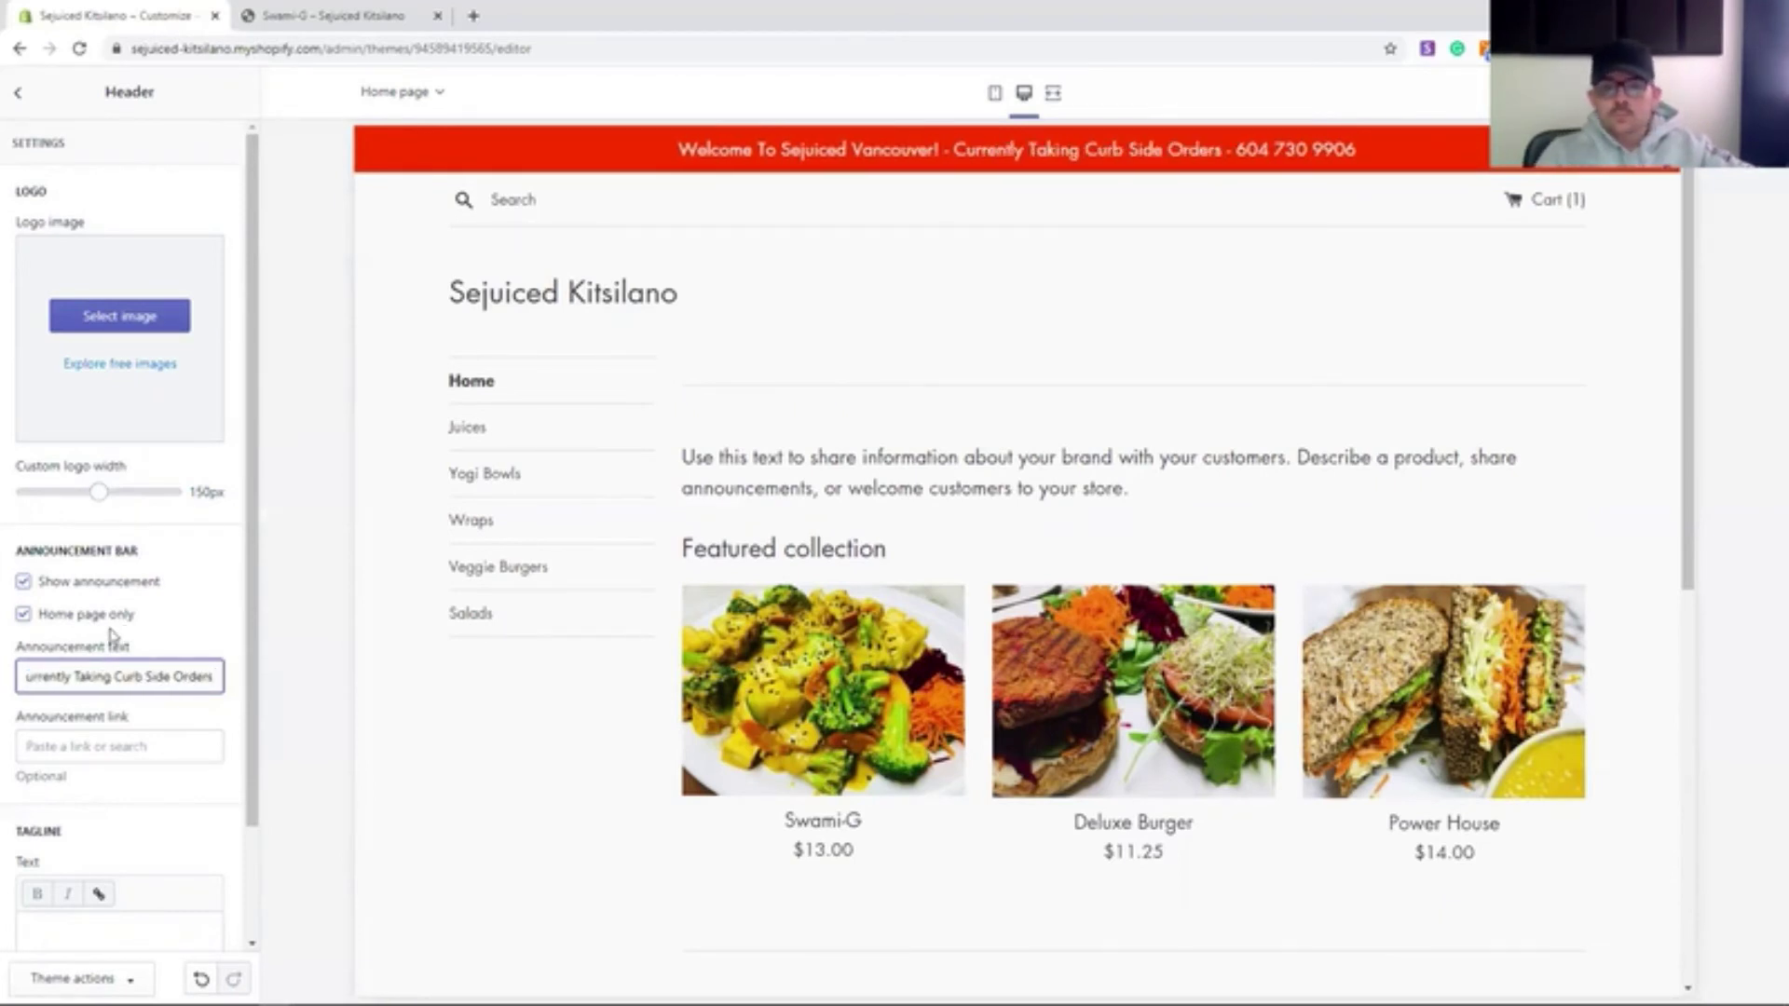
pyautogui.moveTo(181, 677); pyautogui.dragTo(80, 677)
pyautogui.press('BackSpace')
pyautogui.write('all For Pick-up O')
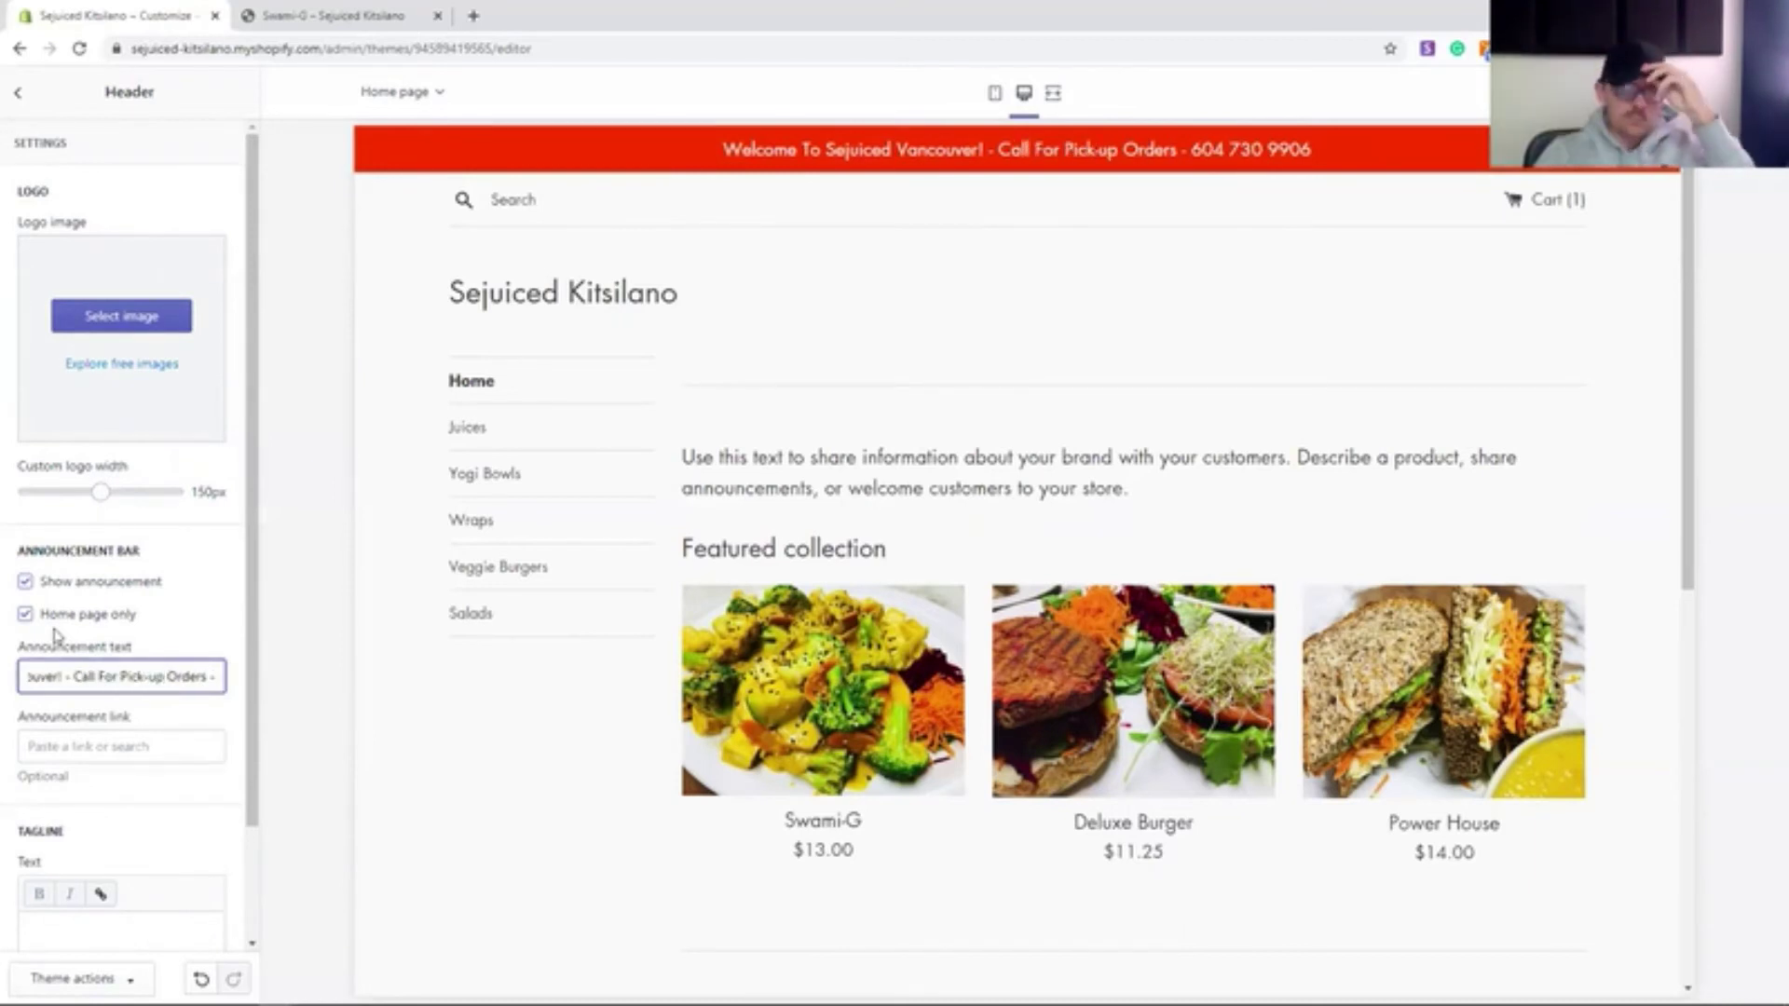
pyautogui.moveTo(252, 658)
pyautogui.mouseDown()
pyautogui.moveTo(251, 748)
pyautogui.moveTo(252, 640)
pyautogui.mouseUp()
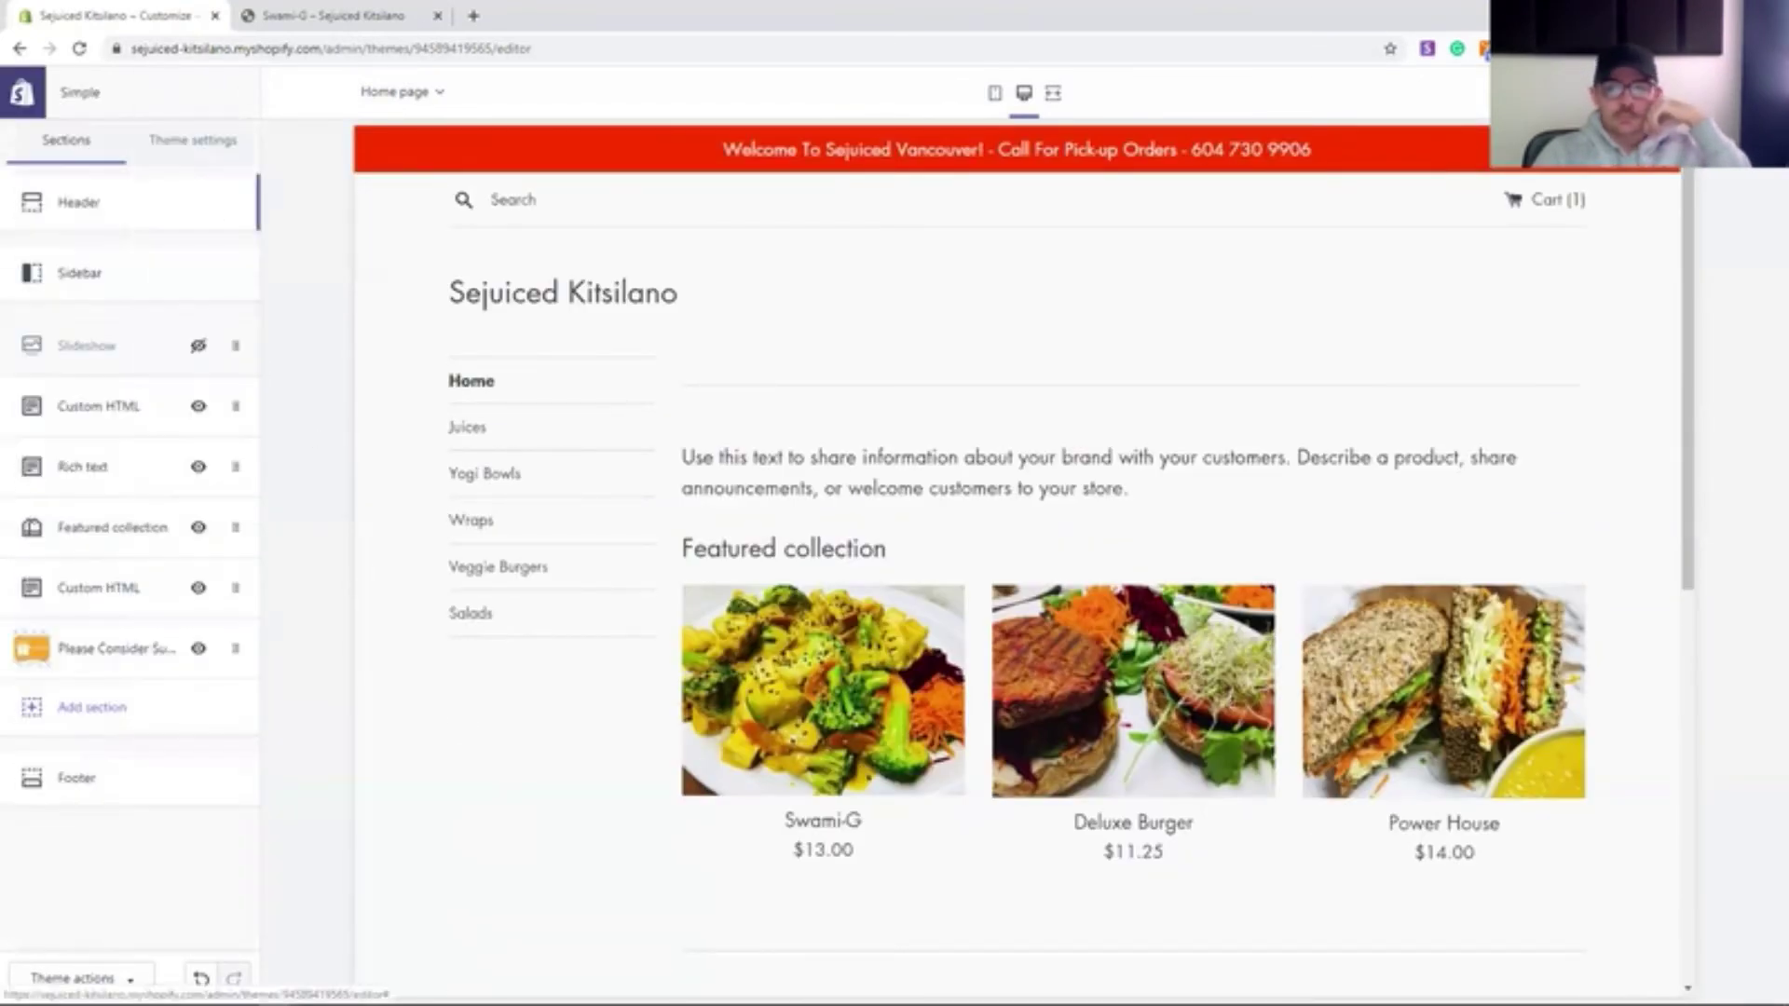
pyautogui.click(481, 473)
# - Add the Swami-G product to the cart in the store preview
pyautogui.scroll(-2, 1074, 479)
pyautogui.click(1074, 479)
pyautogui.click(1350, 665)
pyautogui.scroll(-5, 1138, 480)
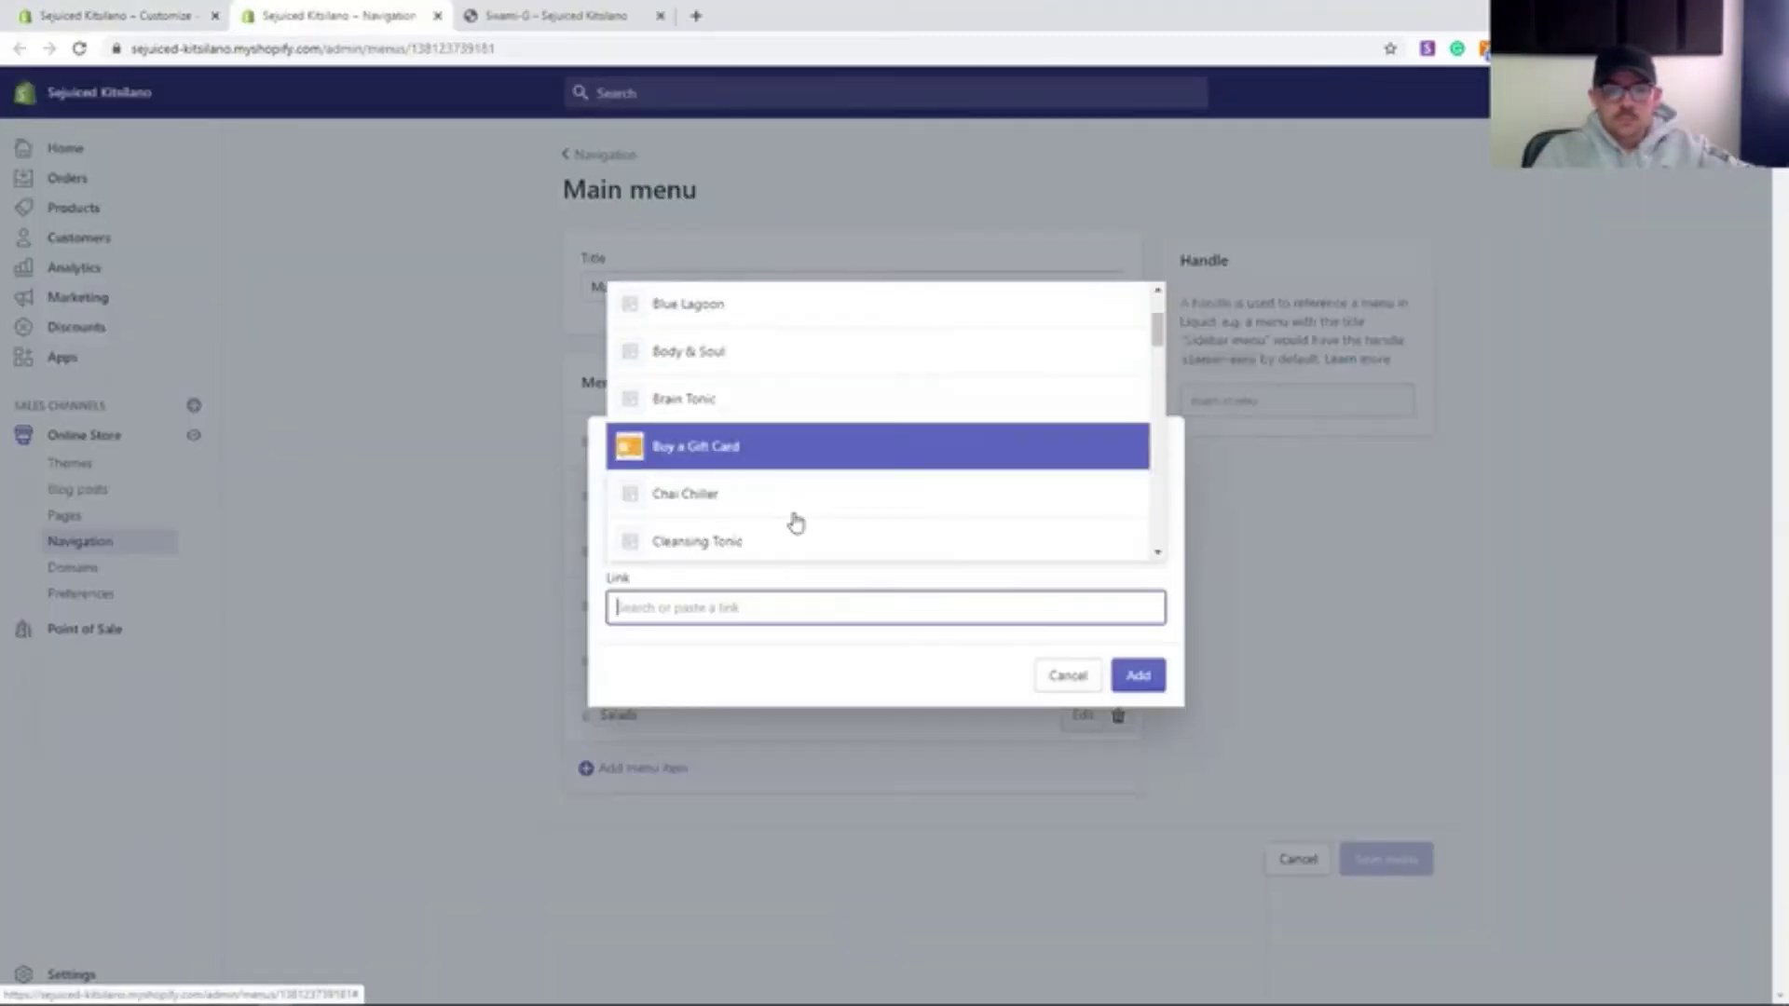
# - Add a Buy a Gift Card menu link, save the menu, and view it on the live storefront
pyautogui.click(795, 447)
pyautogui.click(1137, 674)
pyautogui.click(1387, 858)
pyautogui.click(551, 15)
pyautogui.click(392, 606)
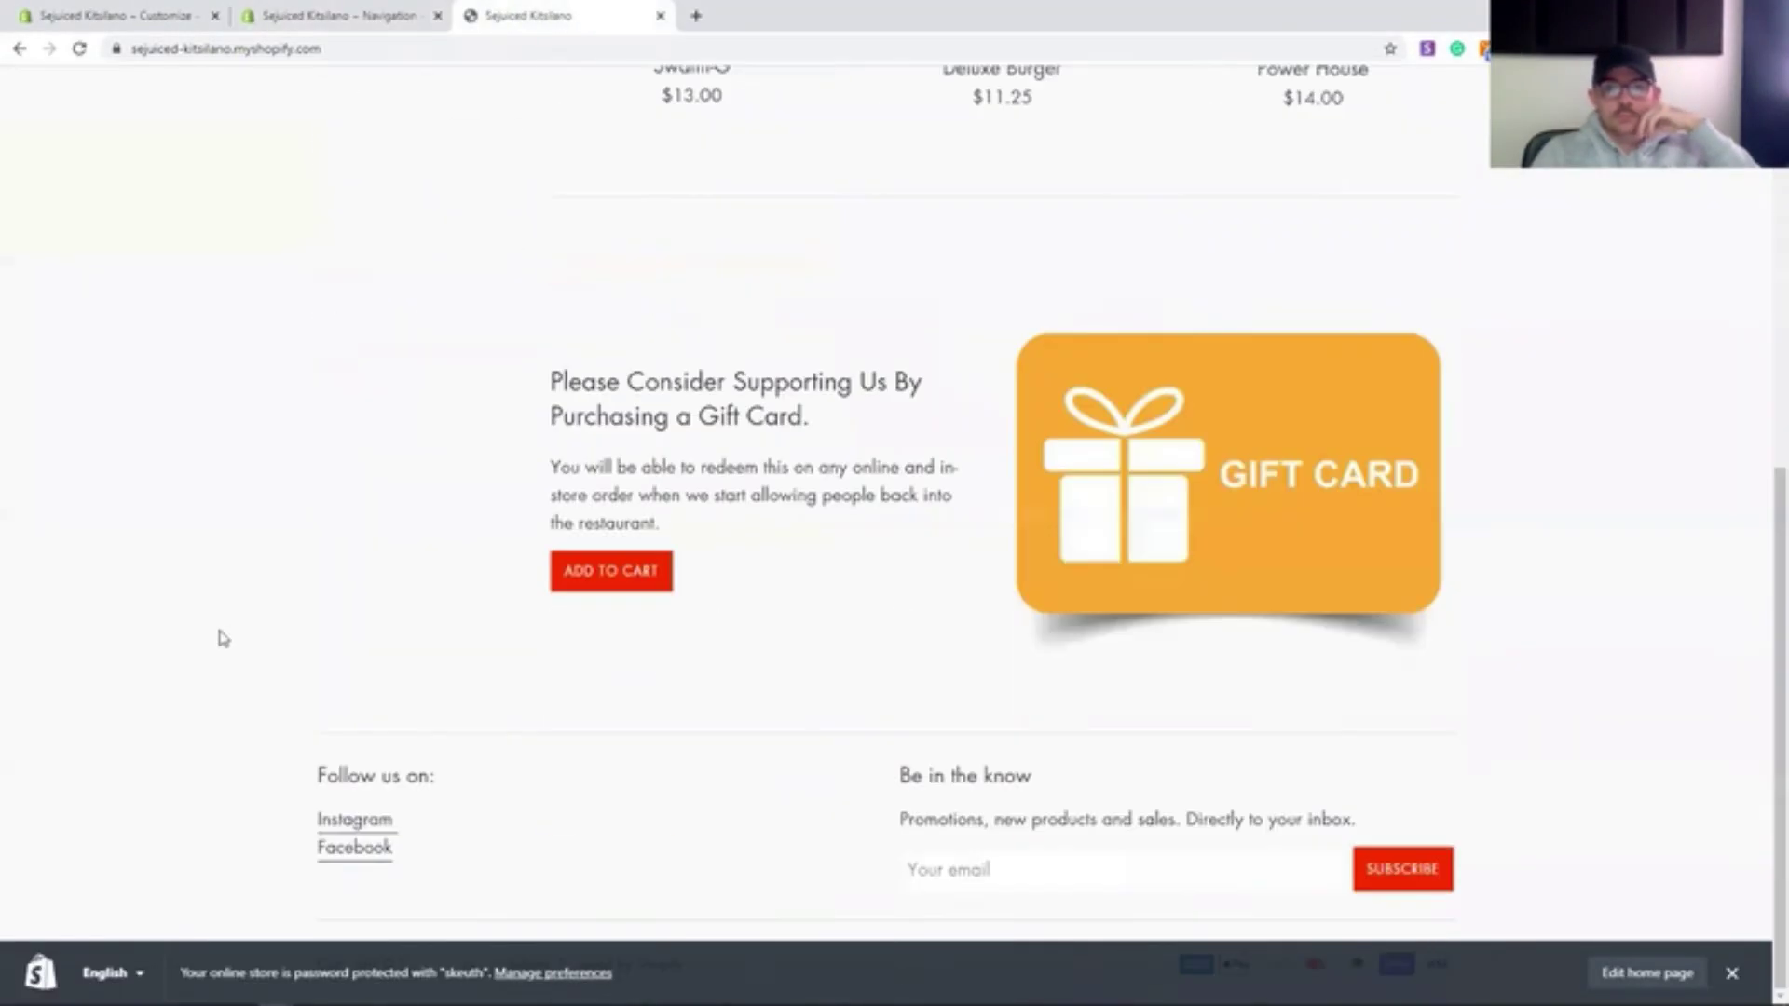
pyautogui.scroll(10, 1118, 466)
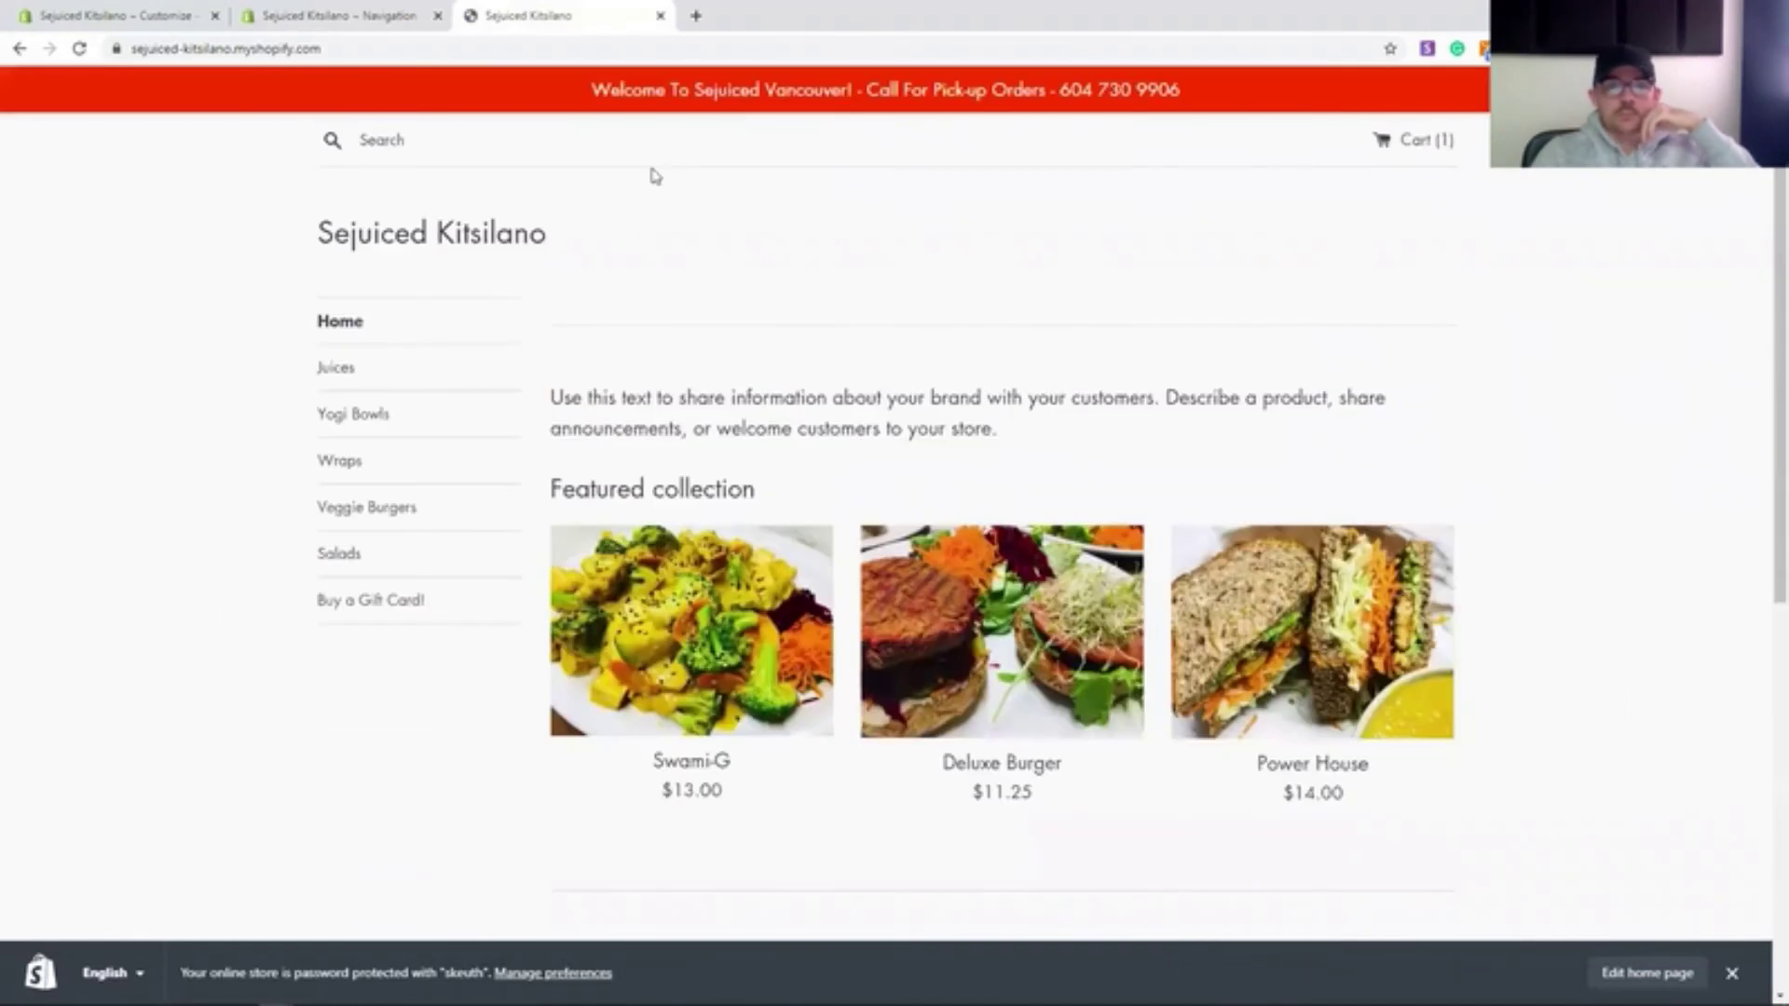
pyautogui.click(344, 16)
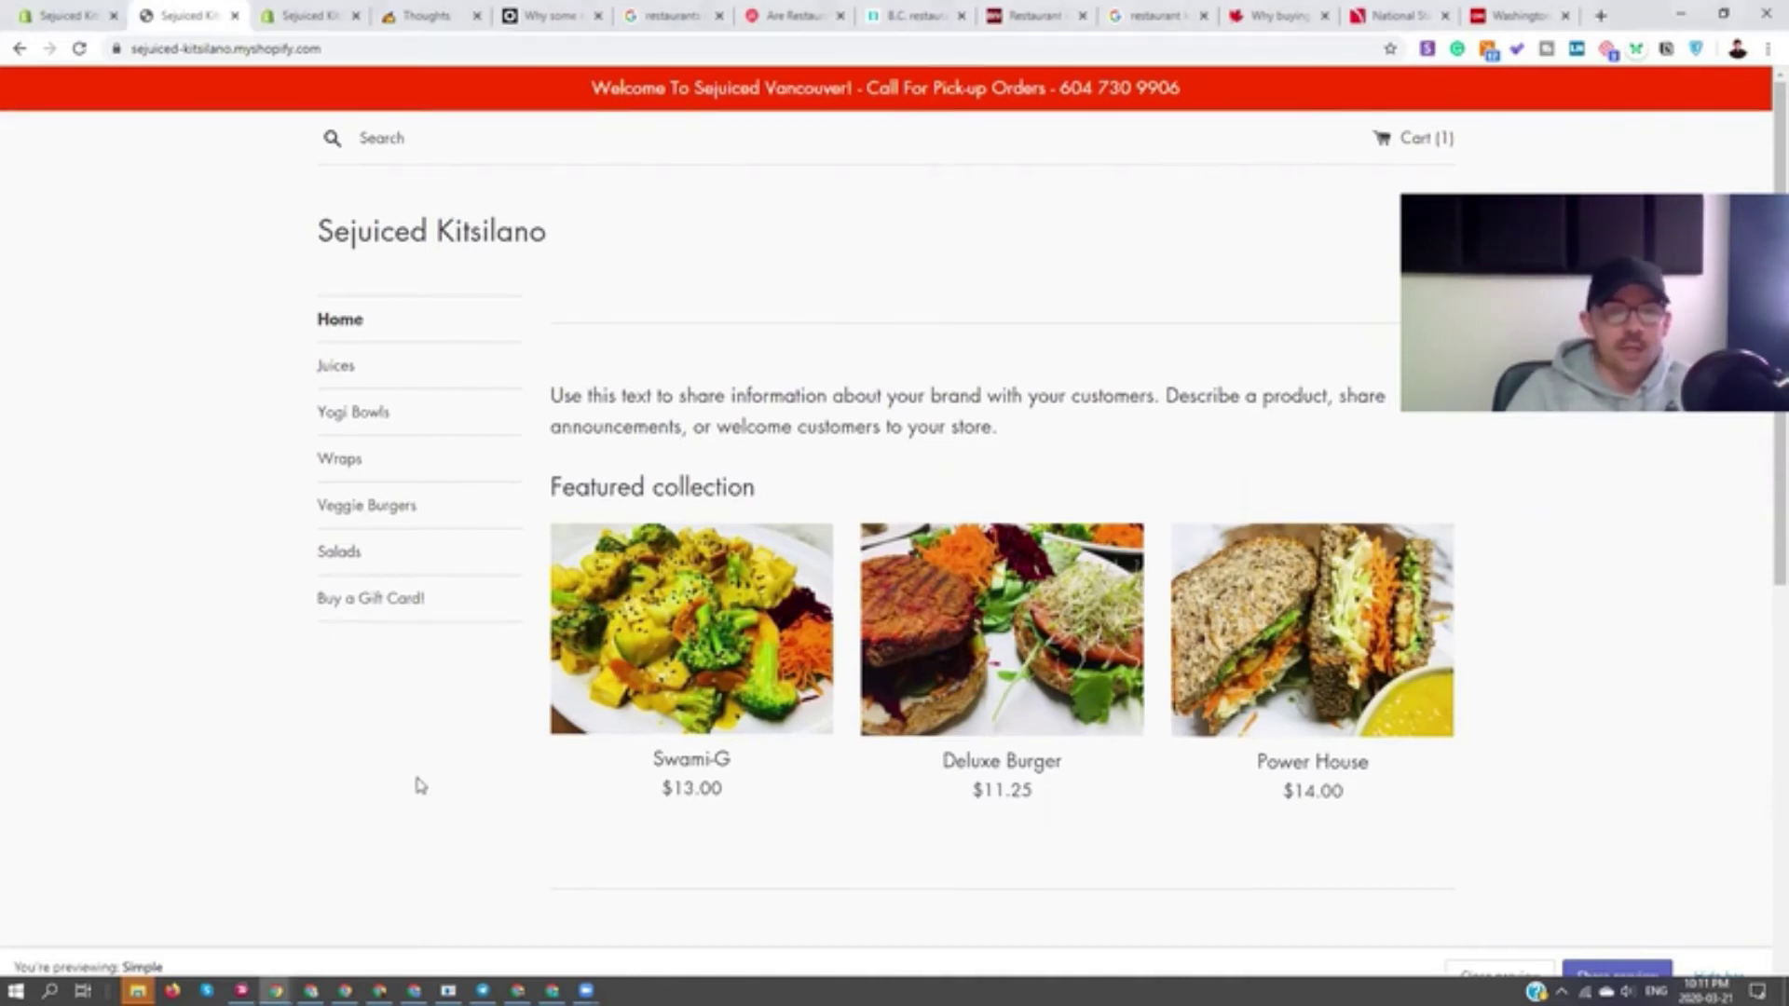
# - Review the storefront's gift card section, then switch to the Product Upsell app's Manage Offers page
pyautogui.scroll(-7, 418, 787)
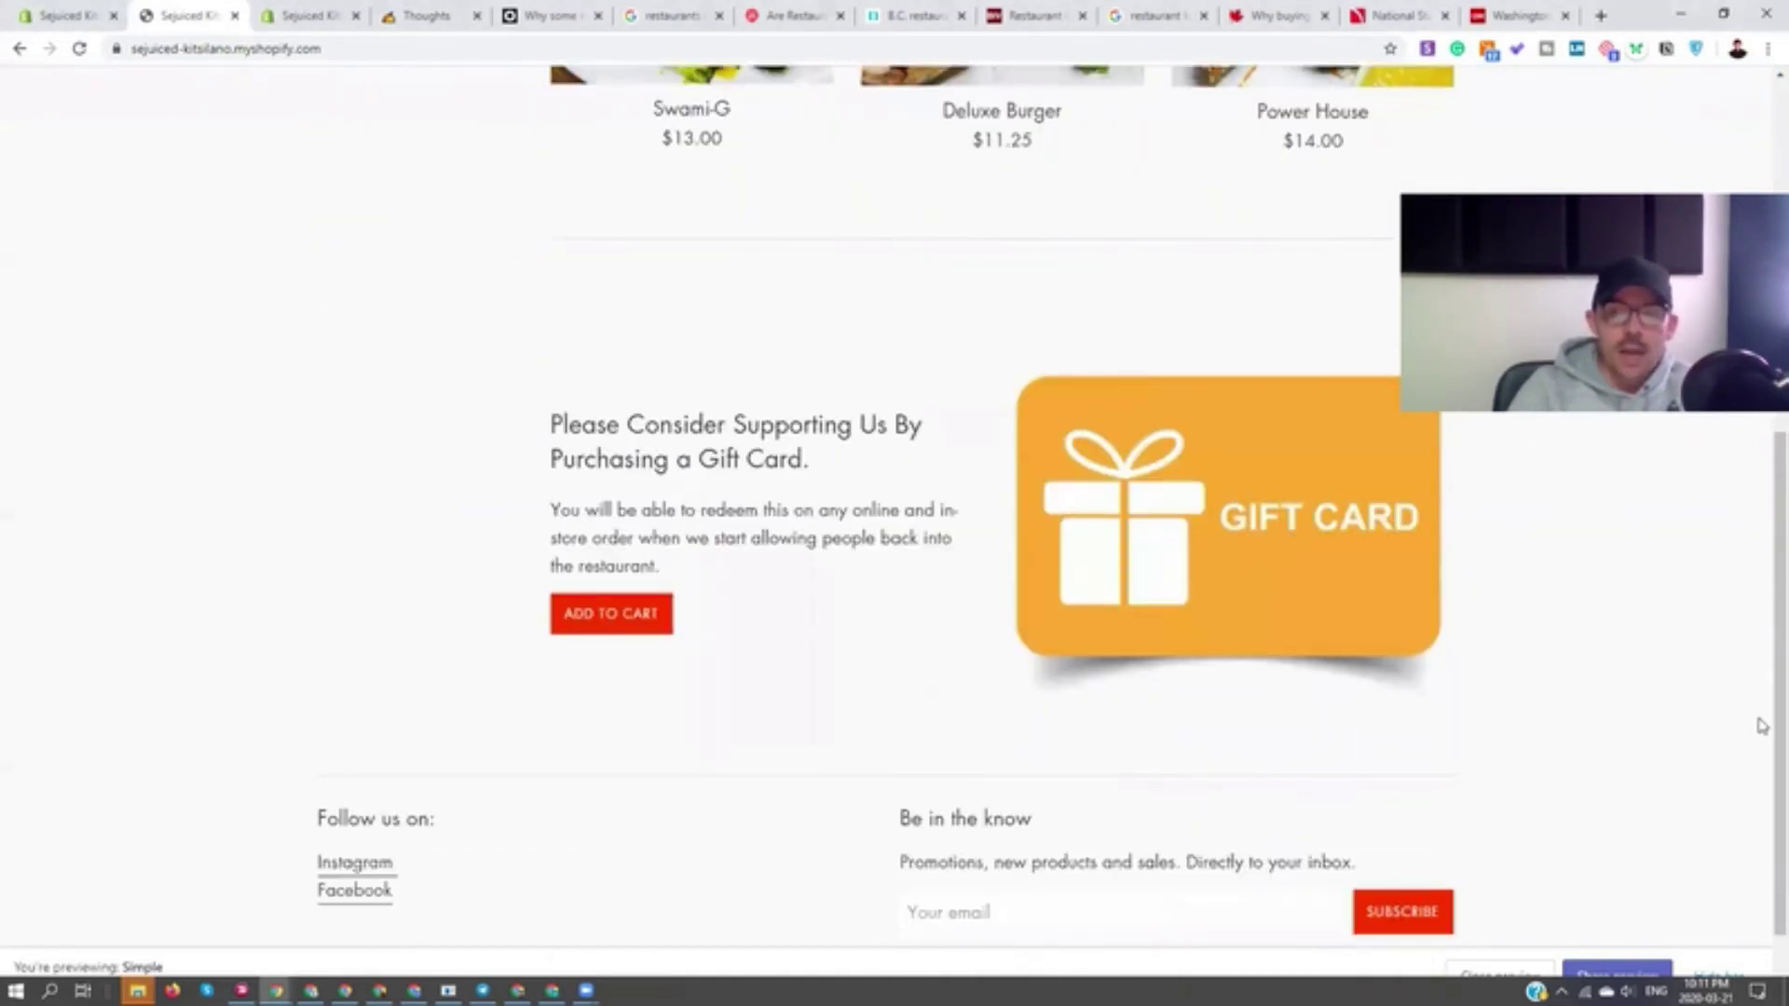
pyautogui.scroll(7, 1760, 722)
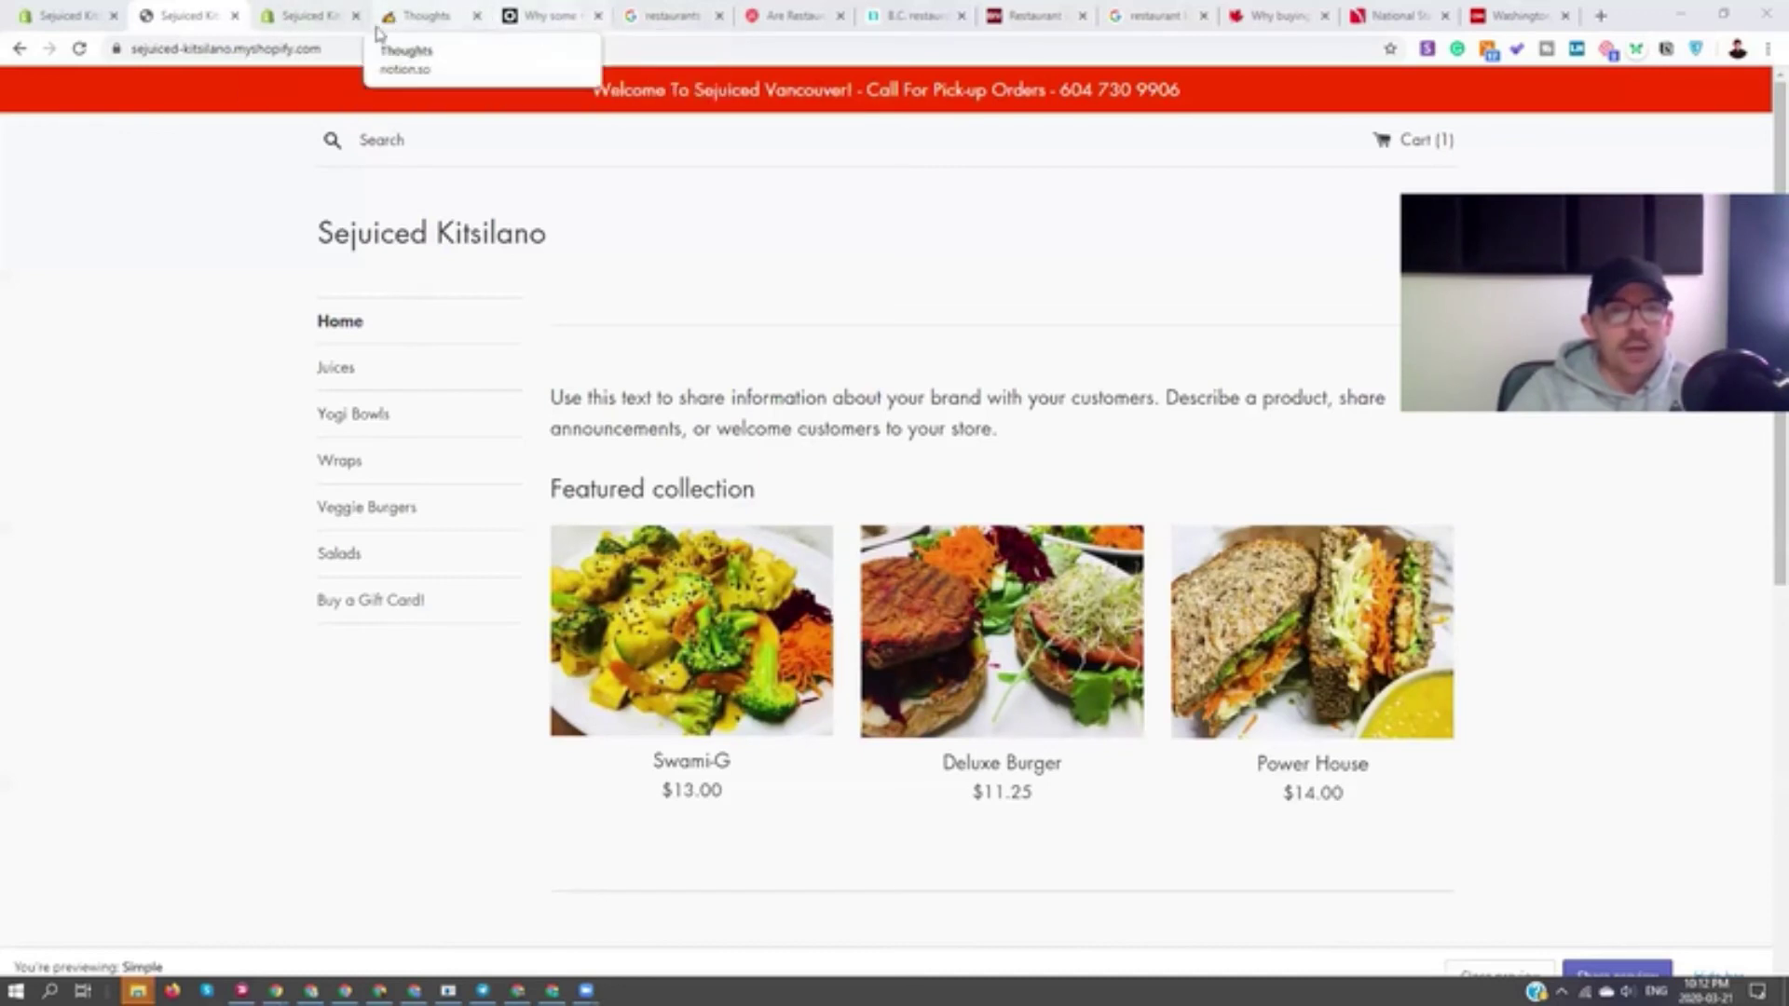
pyautogui.click(337, 30)
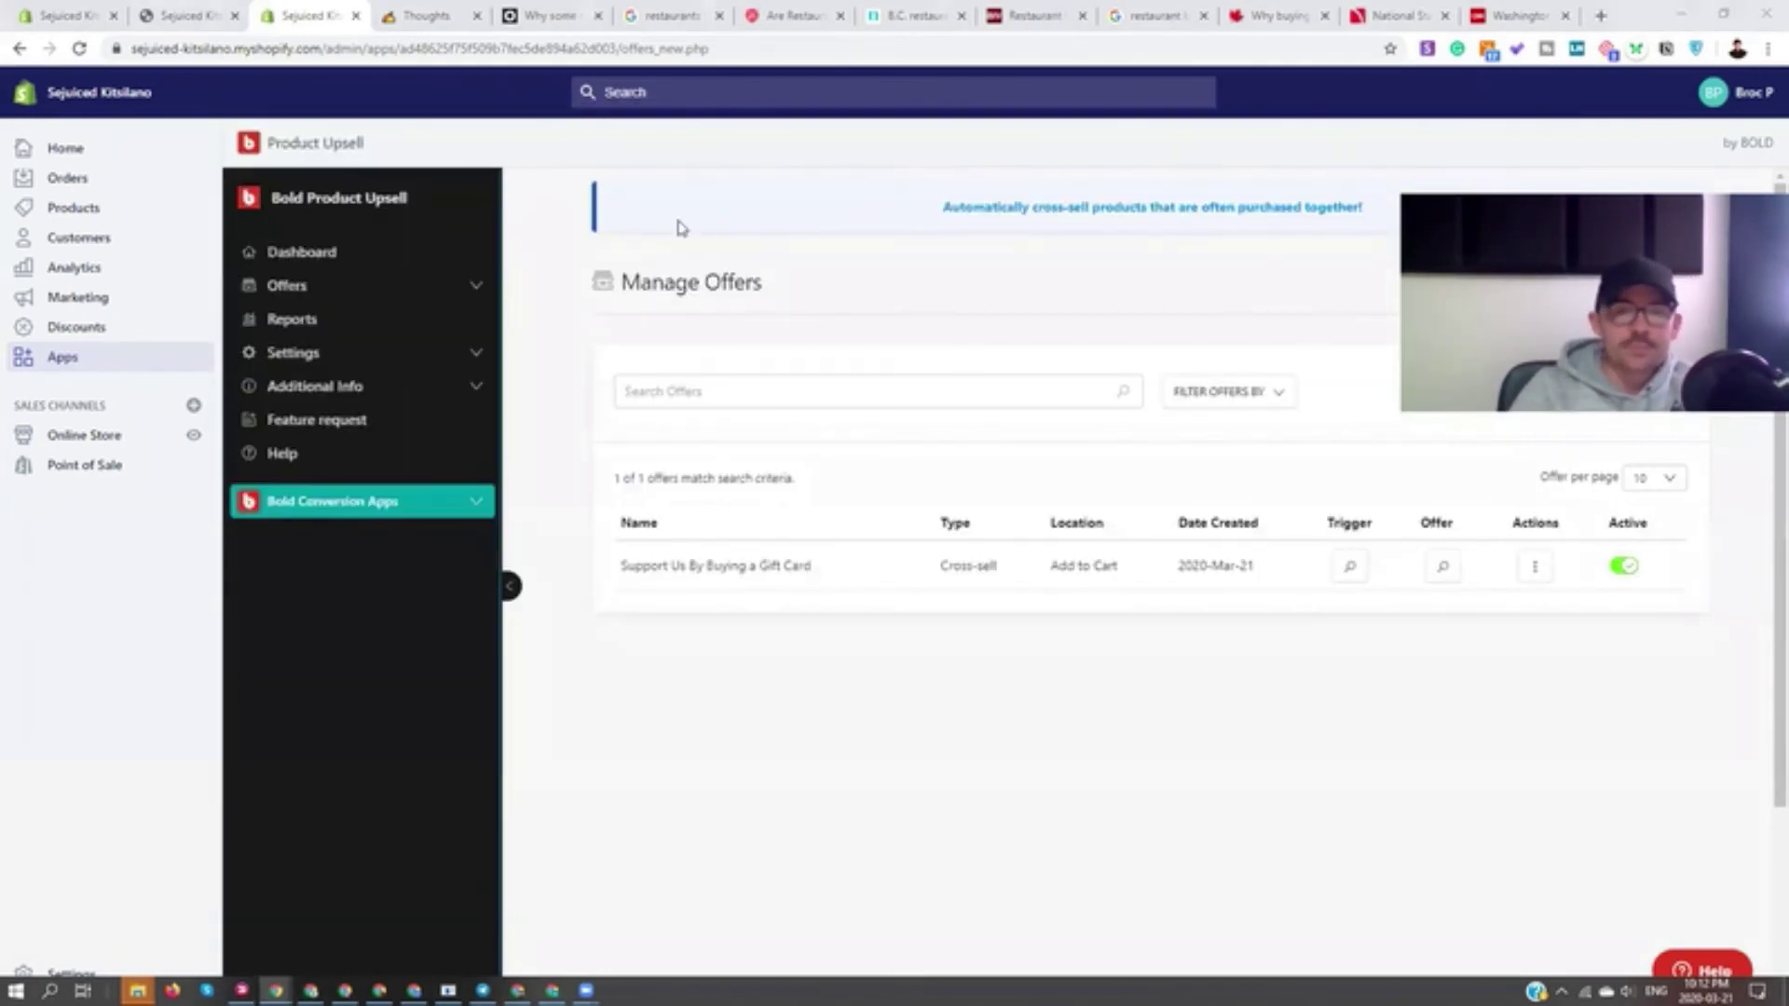
pyautogui.hotkey('alt', 'Tab')
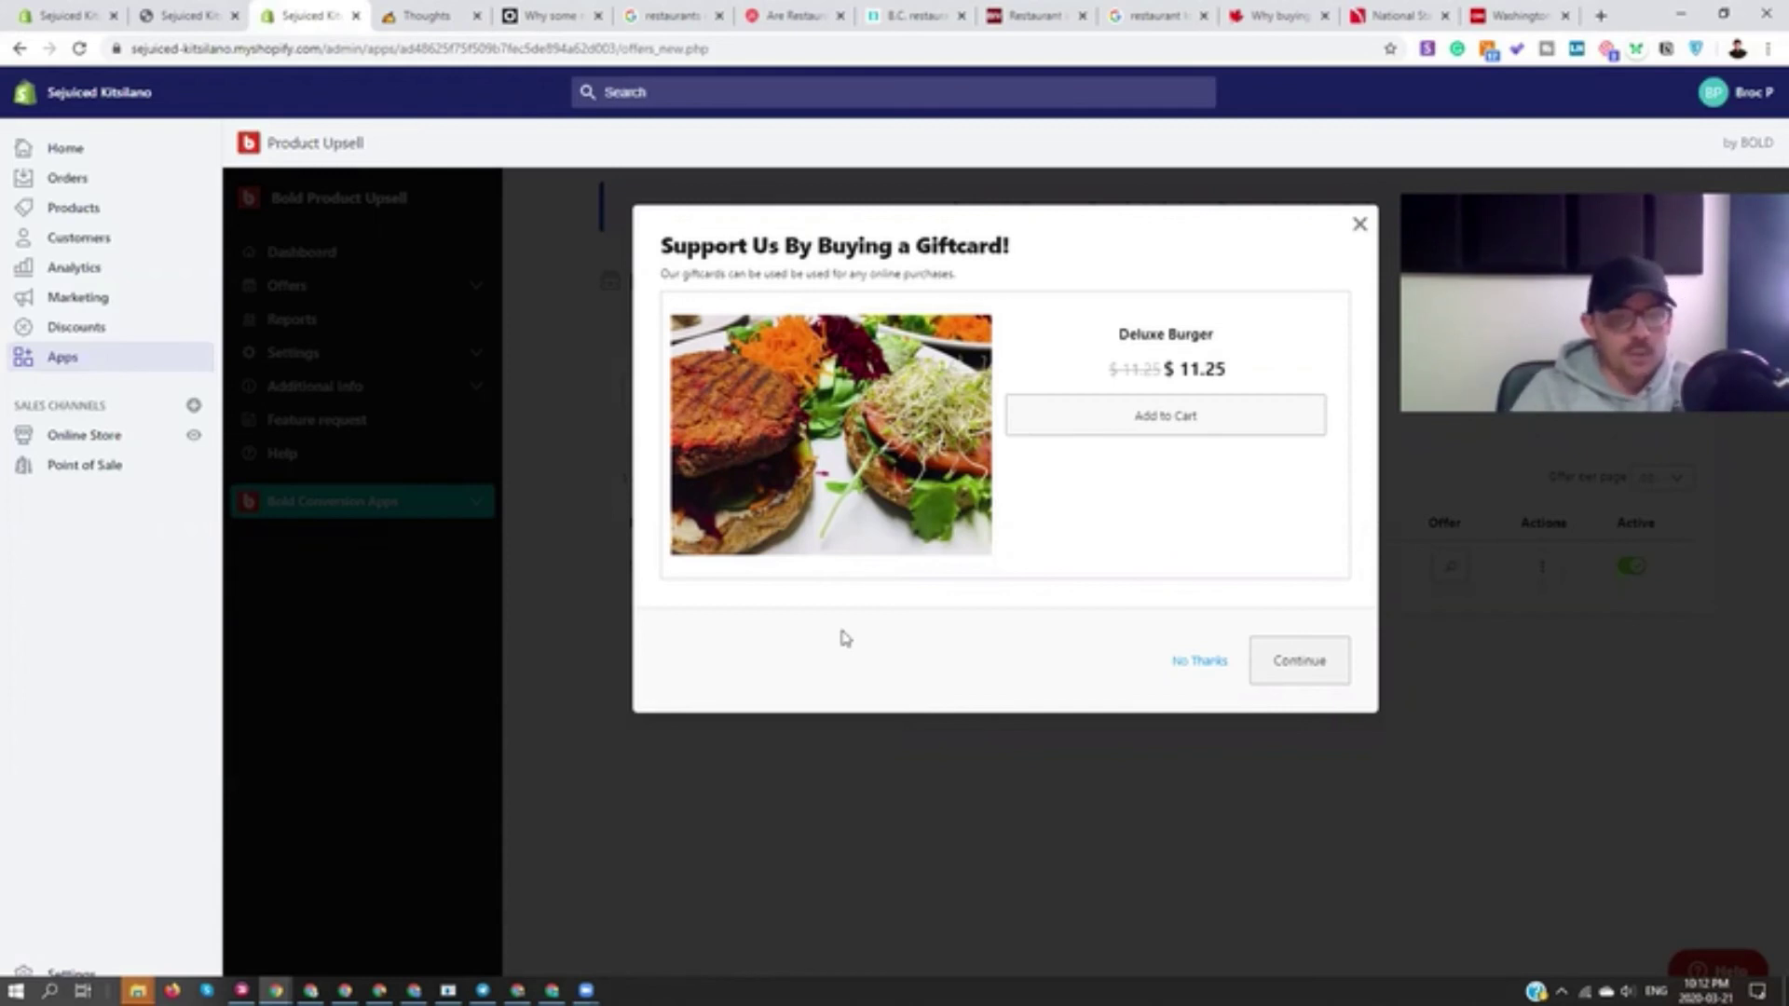
pyautogui.click(1385, 260)
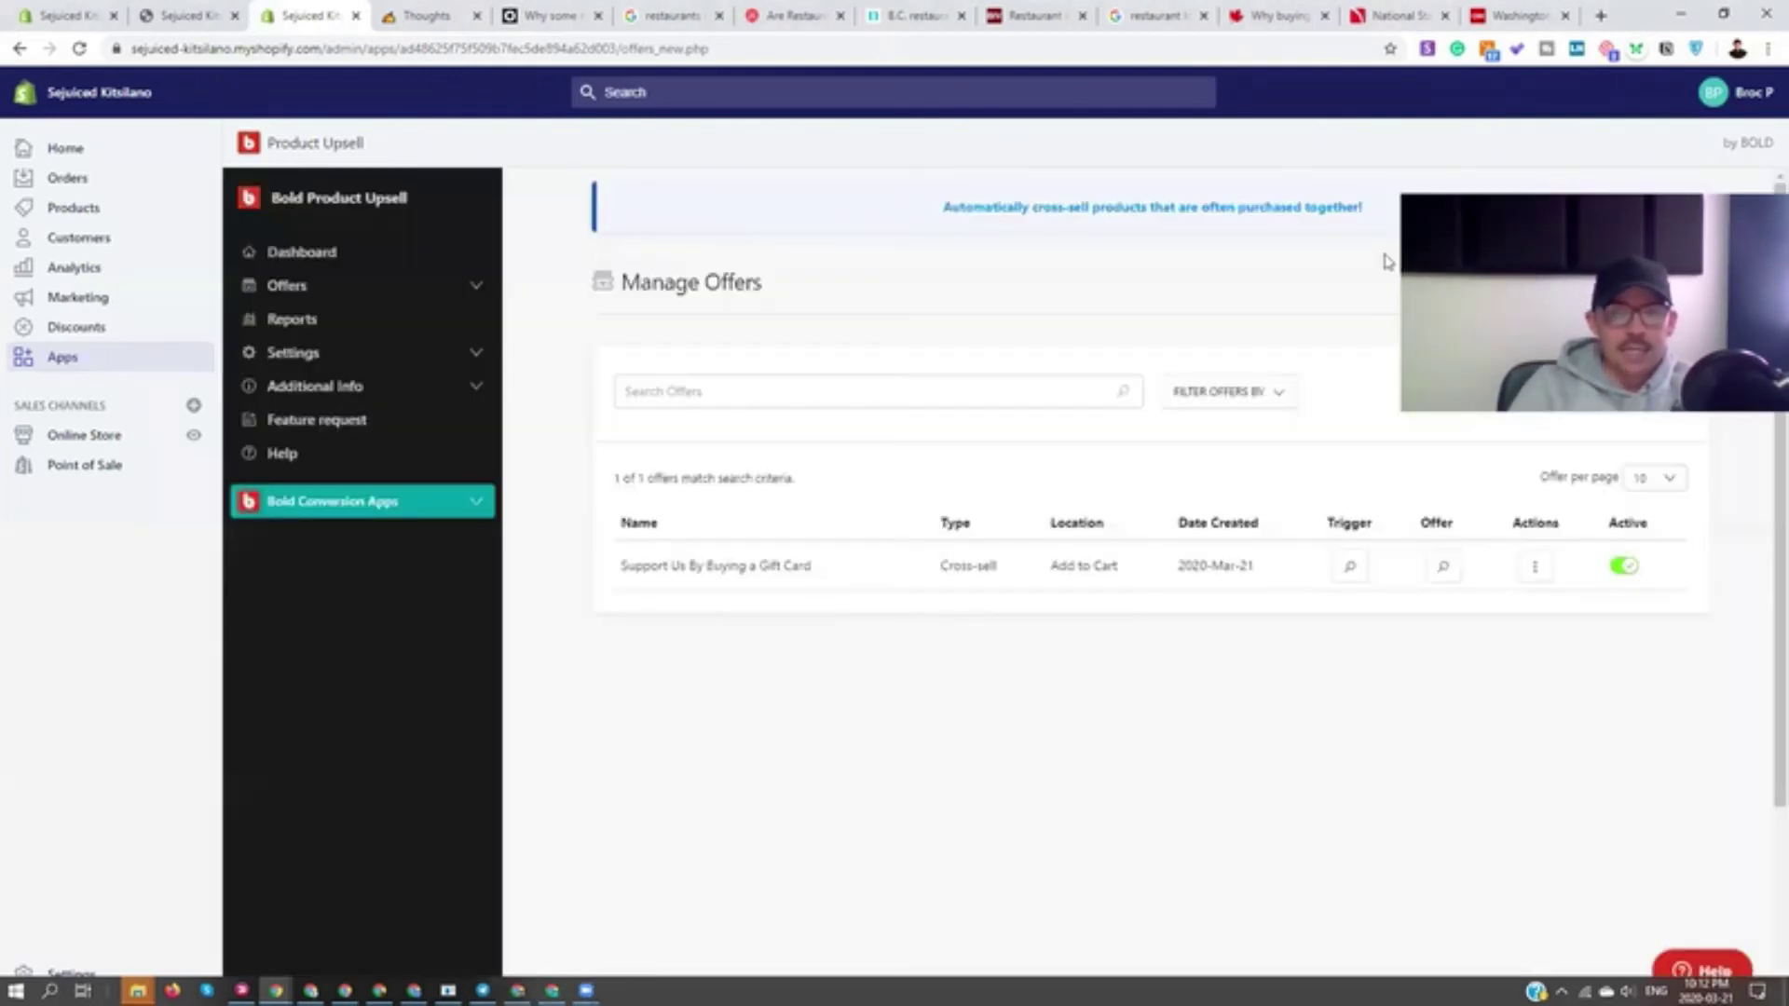